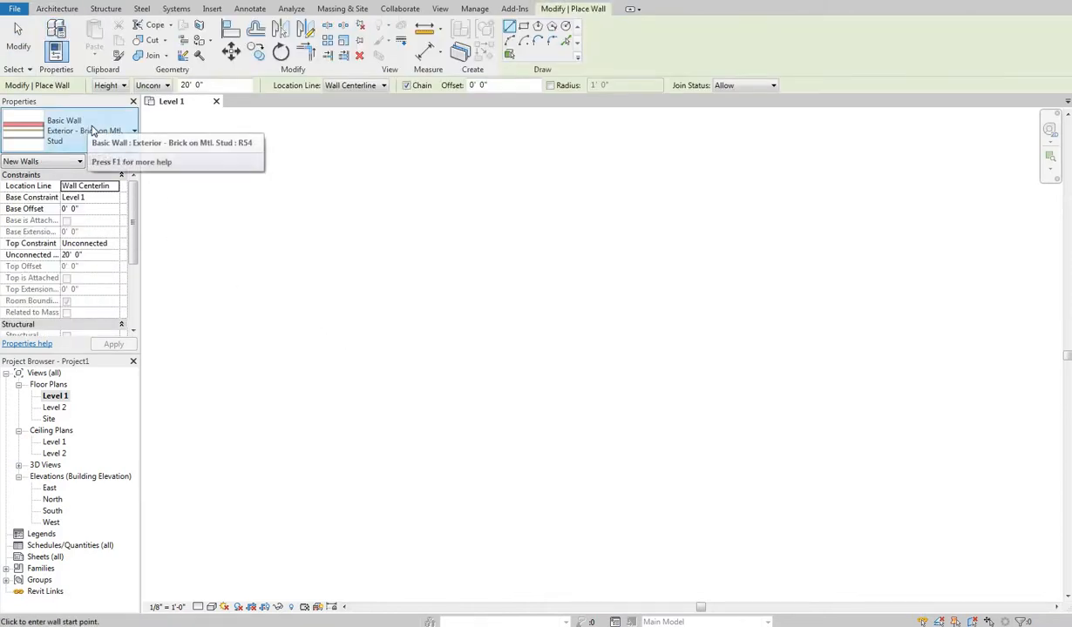
Draw a horizontal Exterior - Brick on Mtl. Stud wall about 10' long on the Level 1 plan.
left_click(87, 129)
left_click(459, 310)
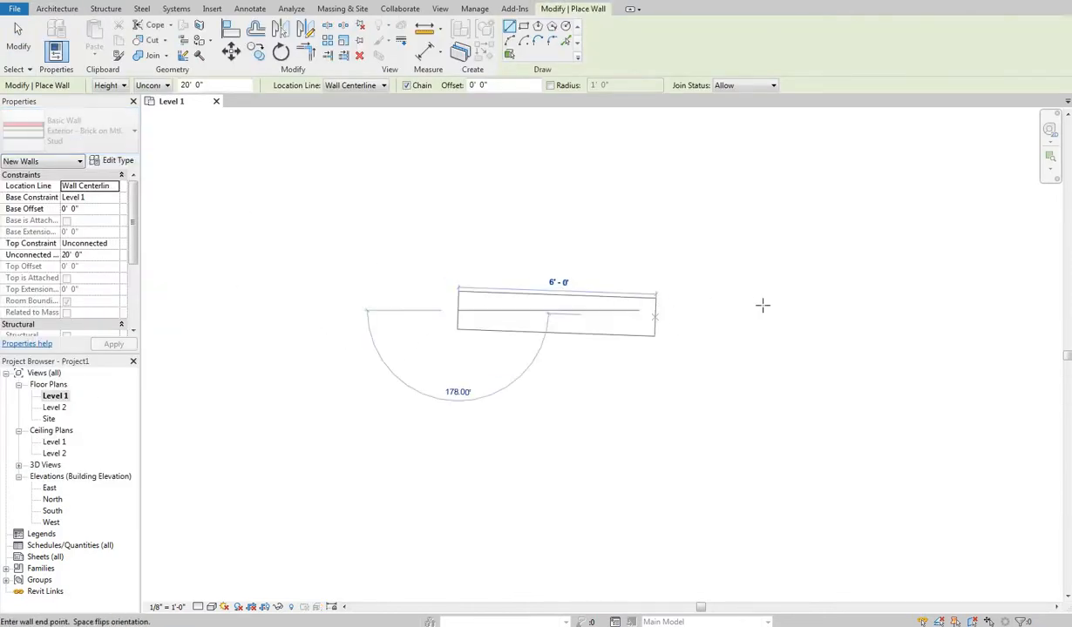
right_click(641, 212)
left_click(654, 217)
middle_click_drag(182, 516, 133, 537)
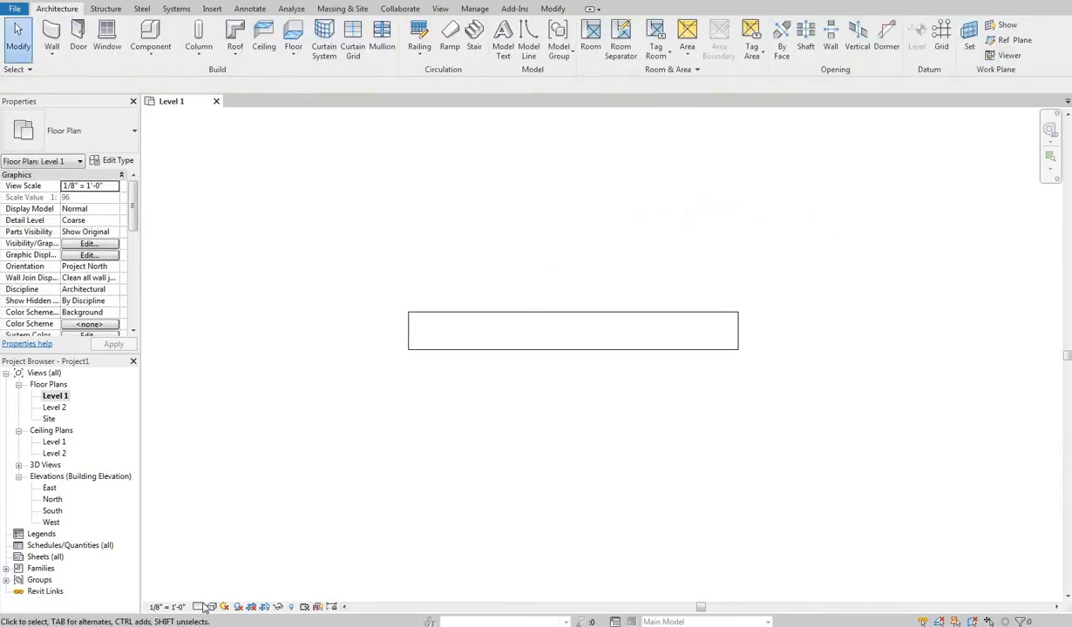
Set the Level 1 plan's detail level to Fine to show the wall's layers.
left_click(211, 606)
left_click(213, 590)
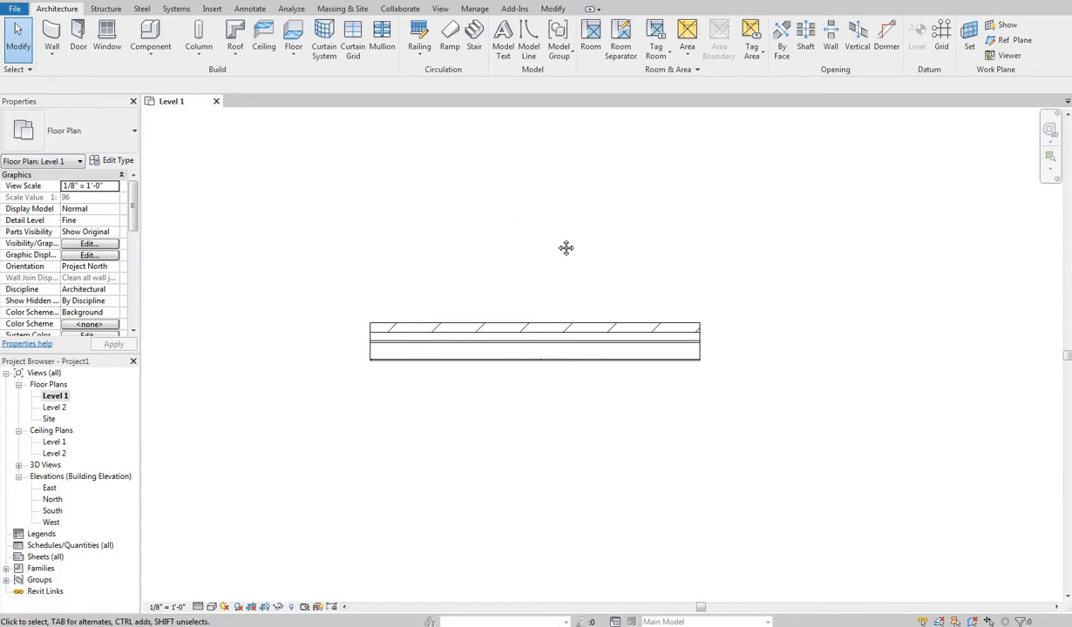
middle_click_drag(557, 240, 559, 258)
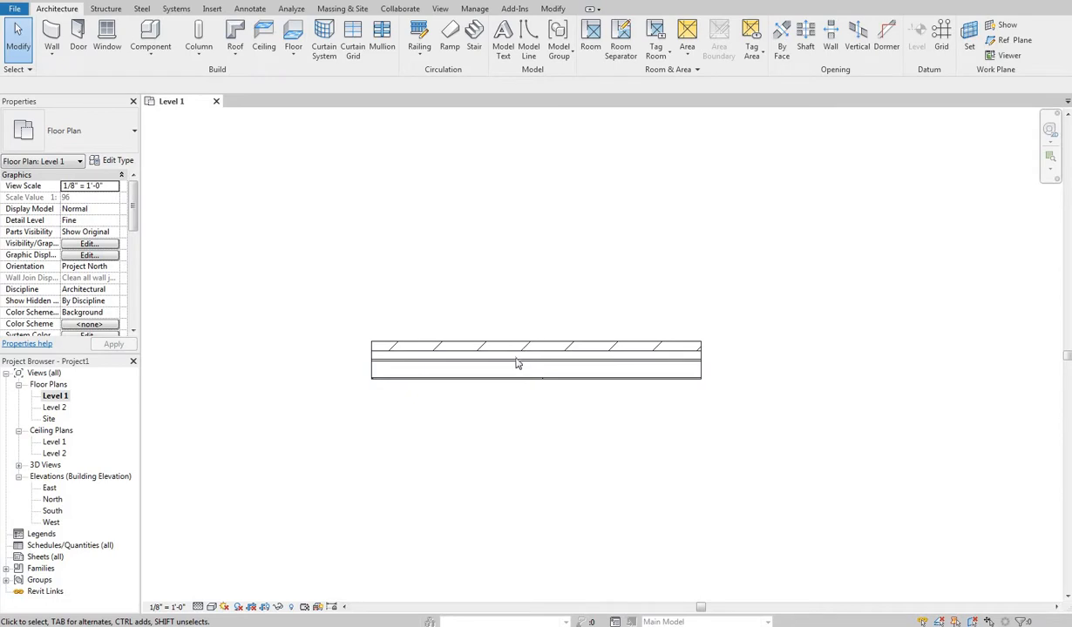
left_click_drag(576, 358, 504, 274)
key("Escape")
Select the wall, open the North elevation and constrain the wall's top to Level 2.
left_click(513, 346)
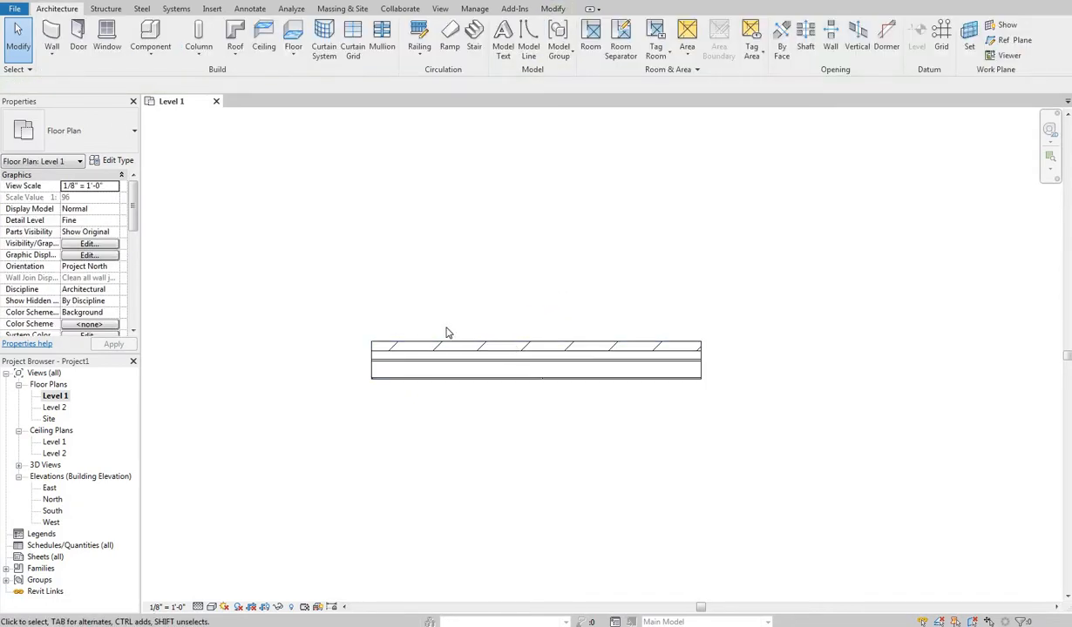
double_click(52, 500)
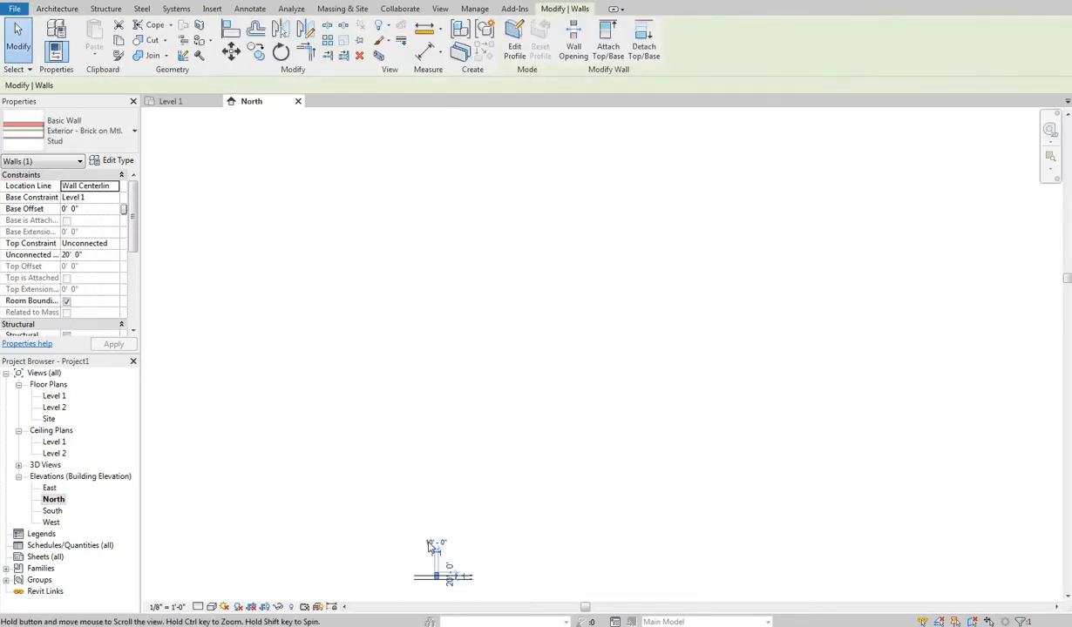
scroll(484, 554, "up", 5)
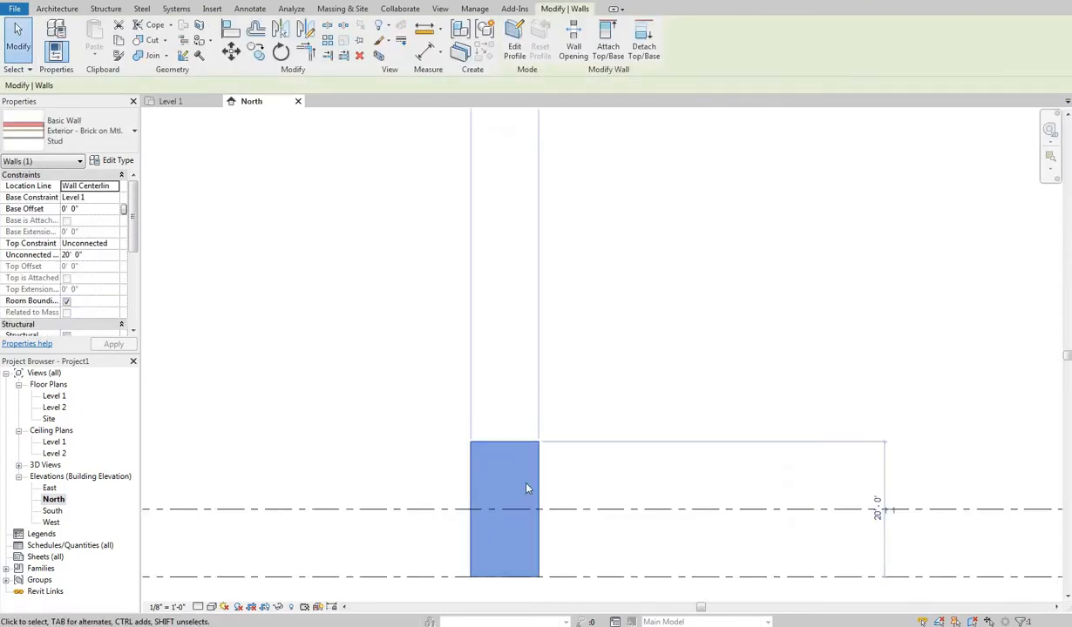
scroll(523, 474, "up", 3)
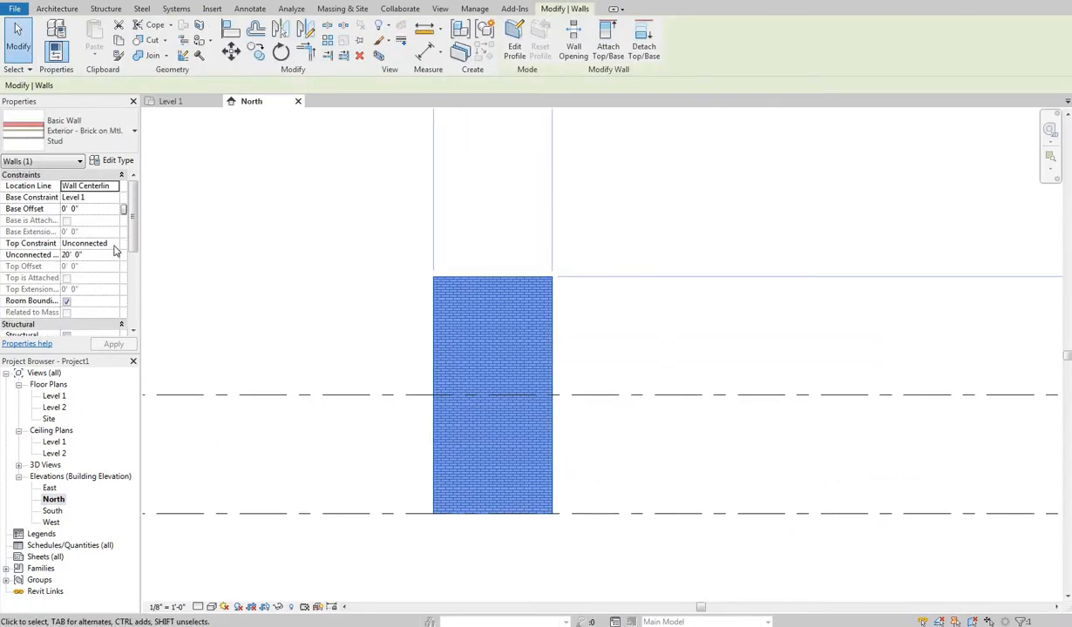
left_click(87, 243)
left_click(88, 267)
left_click(603, 295)
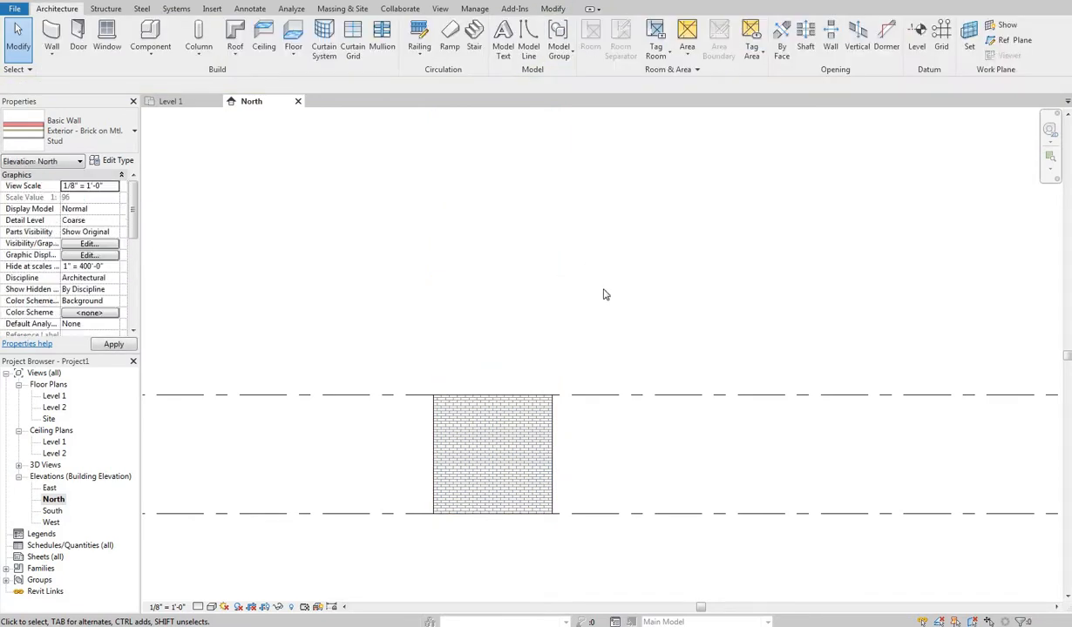
Set the brick wall's length to 30' in the North elevation.
scroll(559, 327, "down", 3)
scroll(536, 353, "up", 1)
left_click(533, 340)
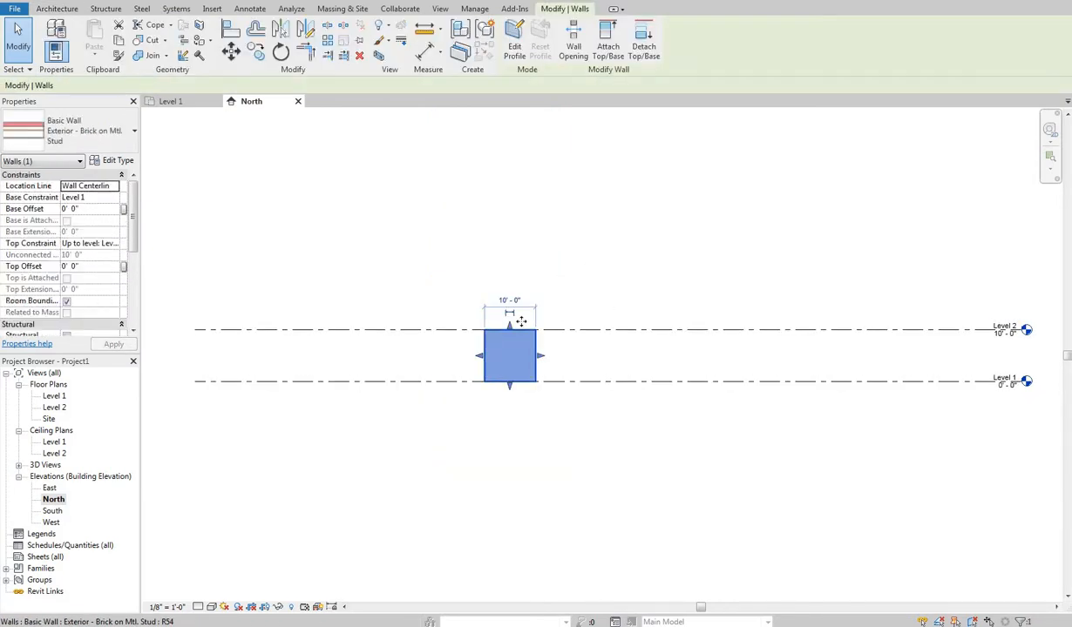
scroll(501, 339, "up", 4)
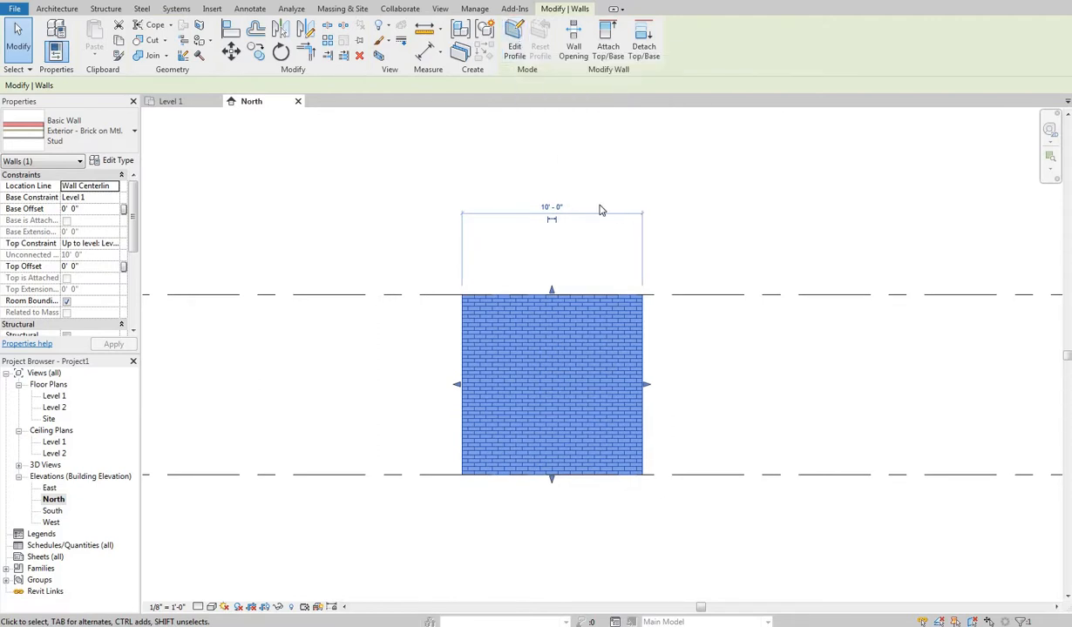
middle_click_drag(618, 215, 601, 210)
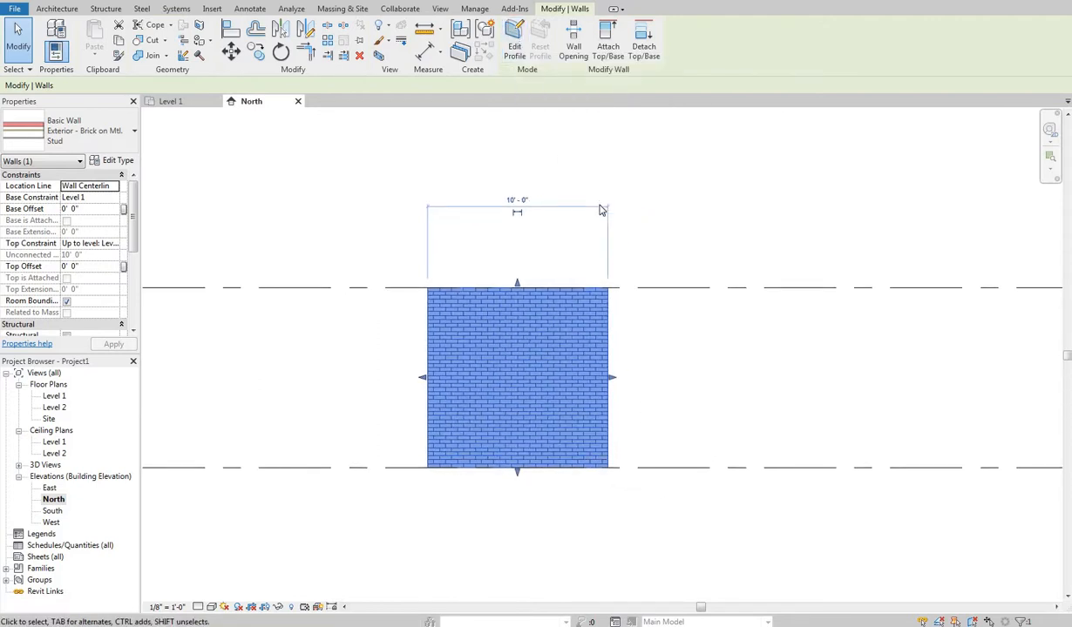
left_click(520, 201)
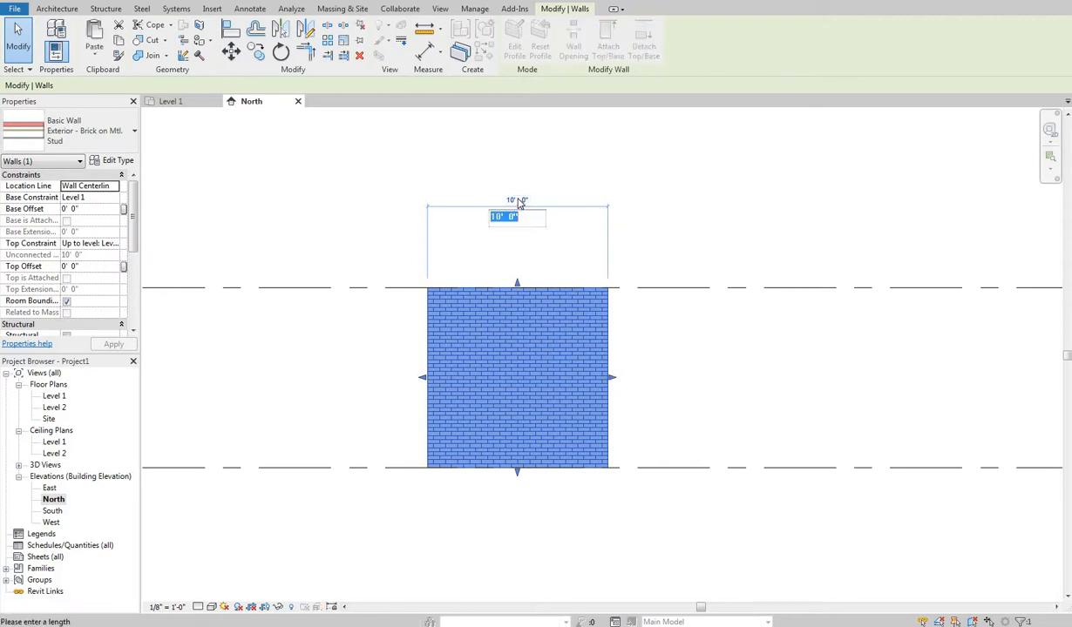
type("30")
key("Return")
key("Escape")
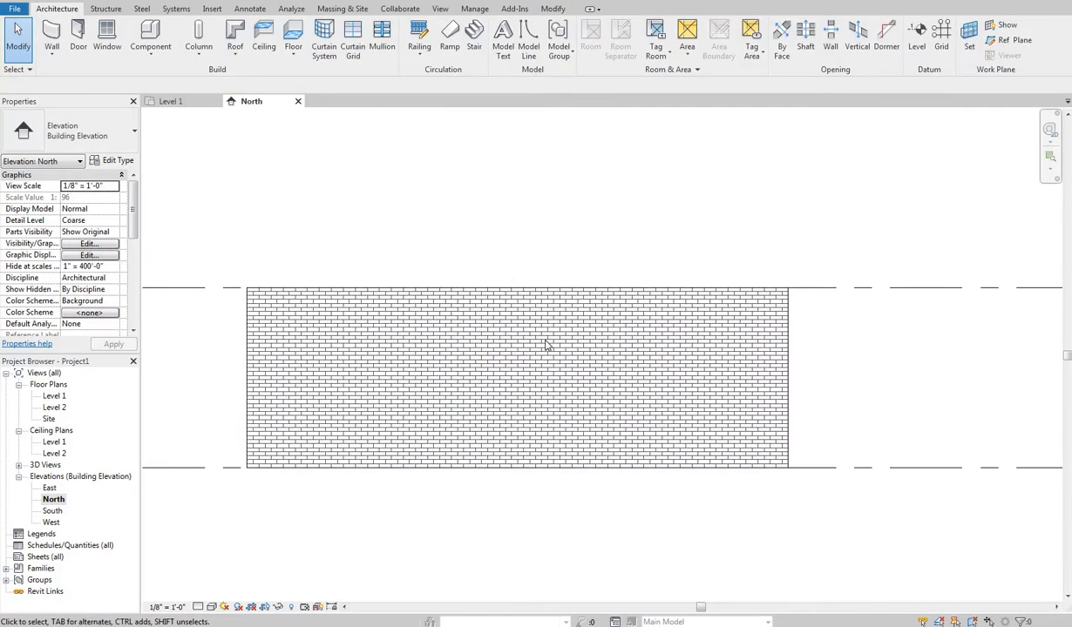
left_click(249, 415)
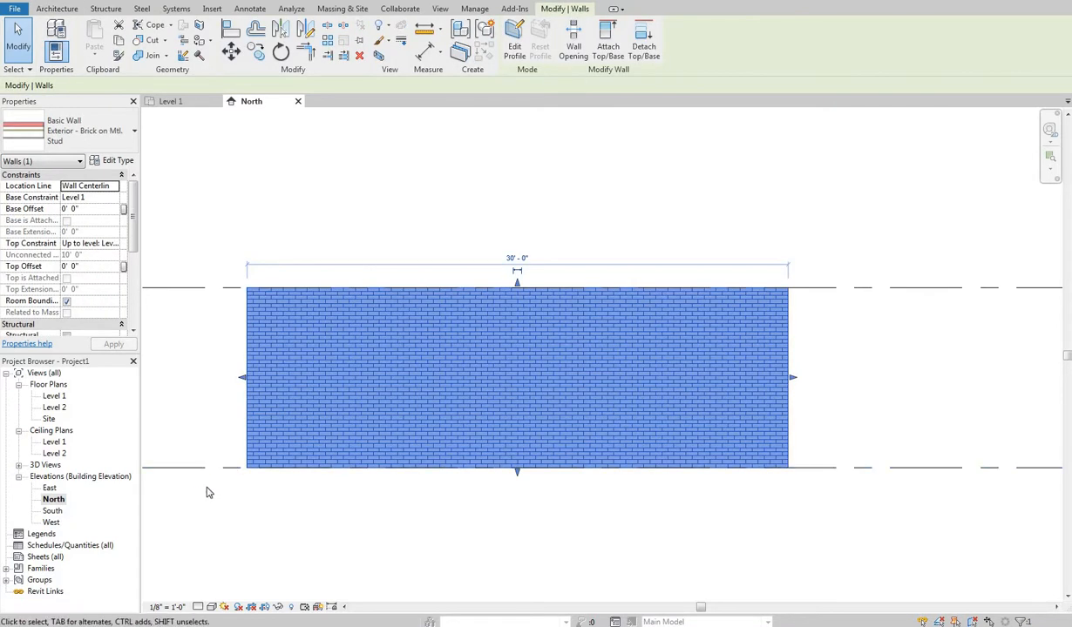
key("Escape")
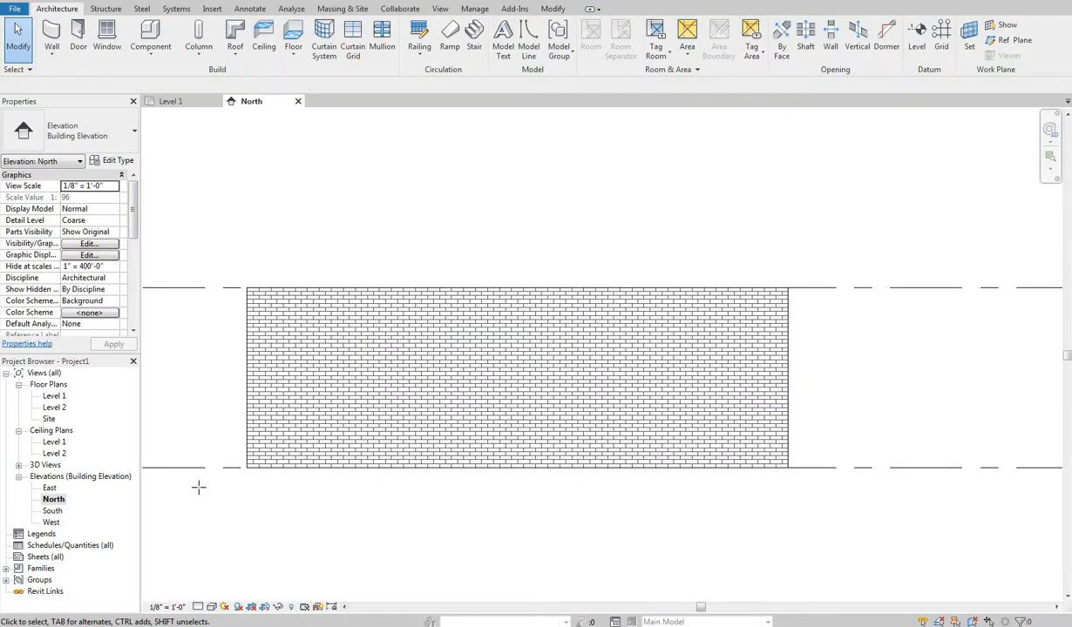
Draw a thin detail line about 37'-5" long, rising about 6° across the wall's base and past both ends.
key("d")
key("l")
left_click(198, 488)
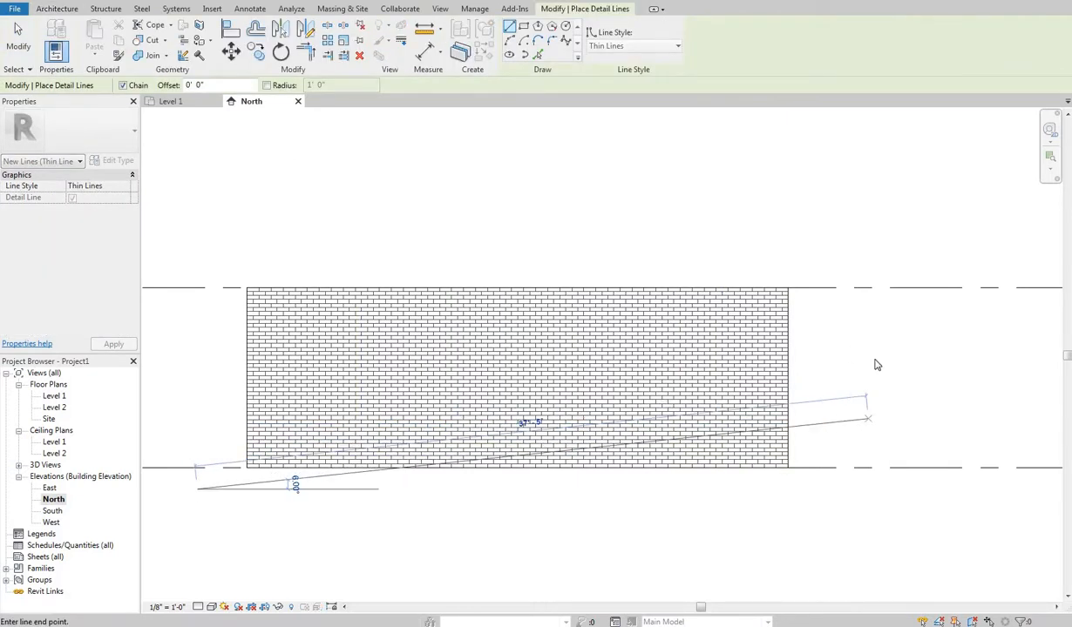
left_click(868, 419)
right_click(857, 354)
left_click(881, 363)
right_click(850, 337)
left_click(875, 345)
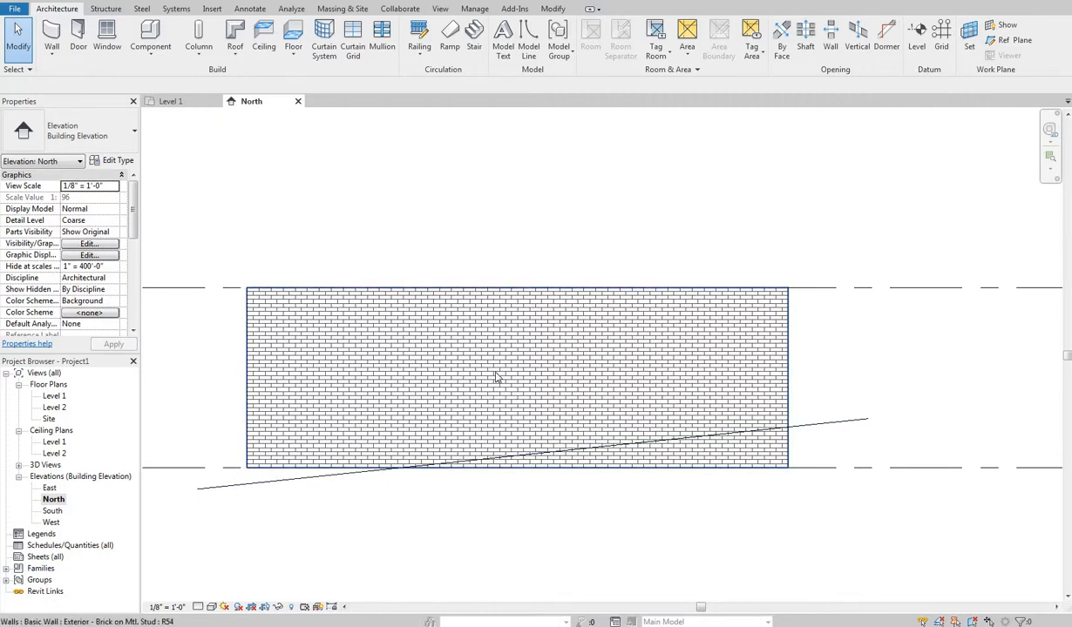
Edit the wall's profile and sketch four steps with risers about 1' high, climbing above the sloping line to the wall's right edge.
left_click(210, 348)
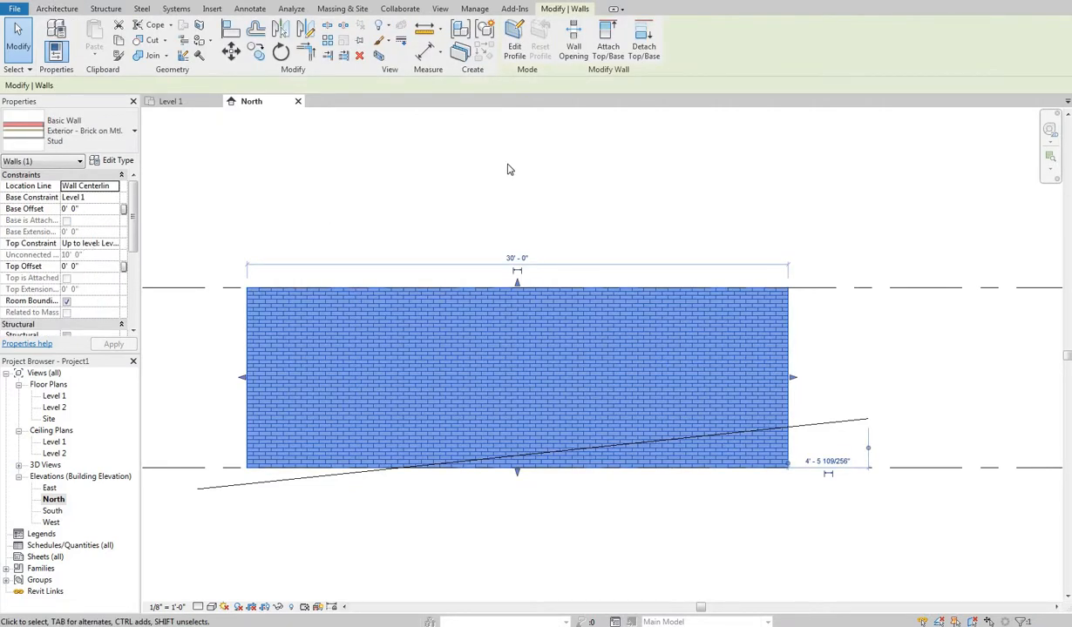
left_click(519, 48)
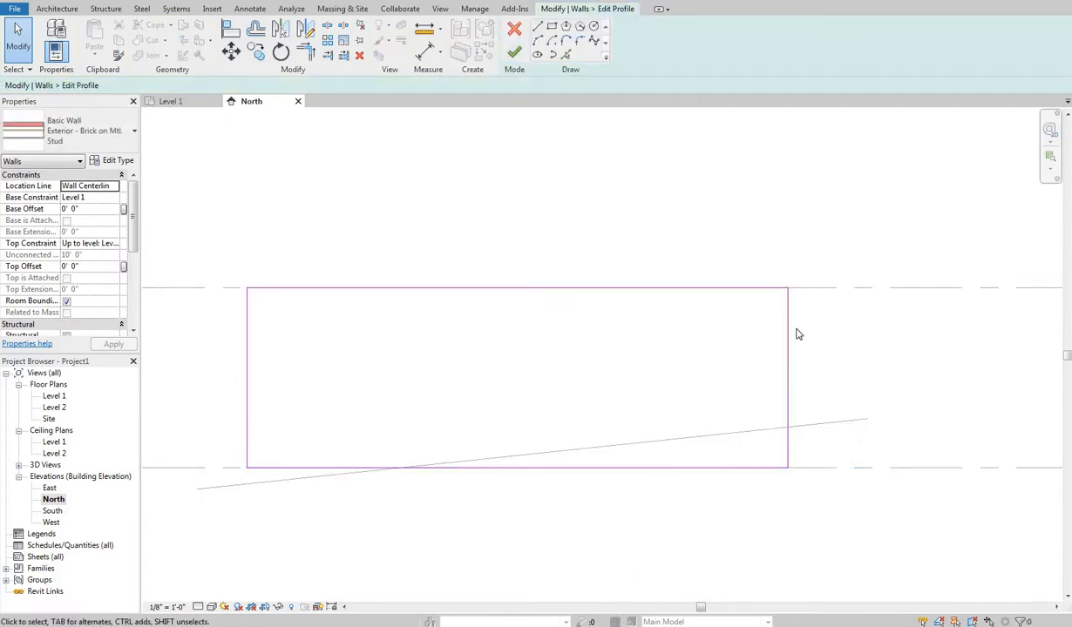
left_click(686, 288)
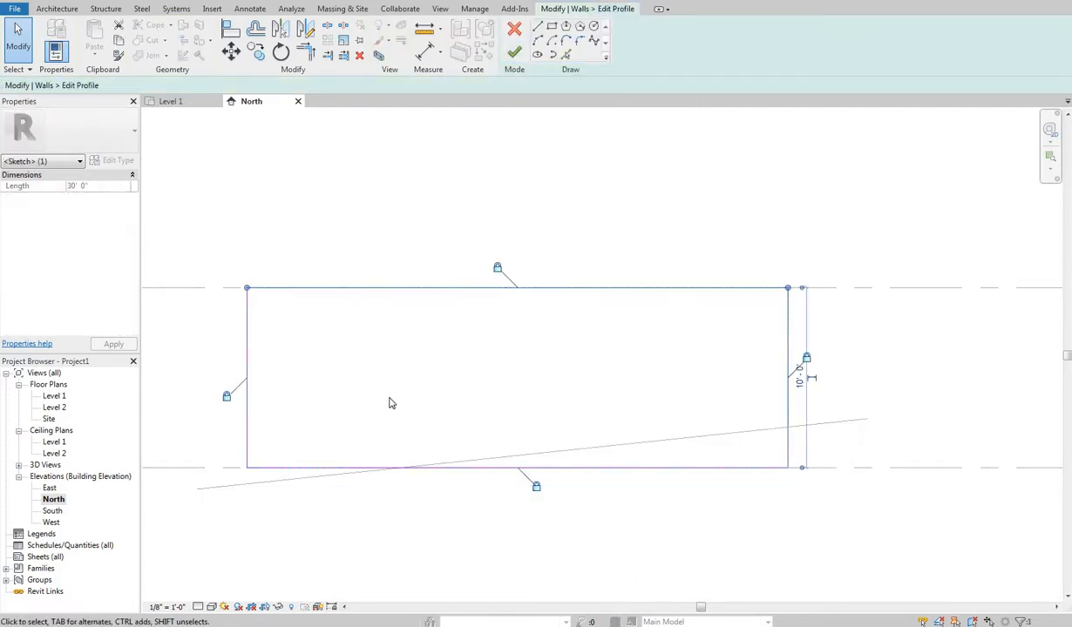
left_click(538, 28)
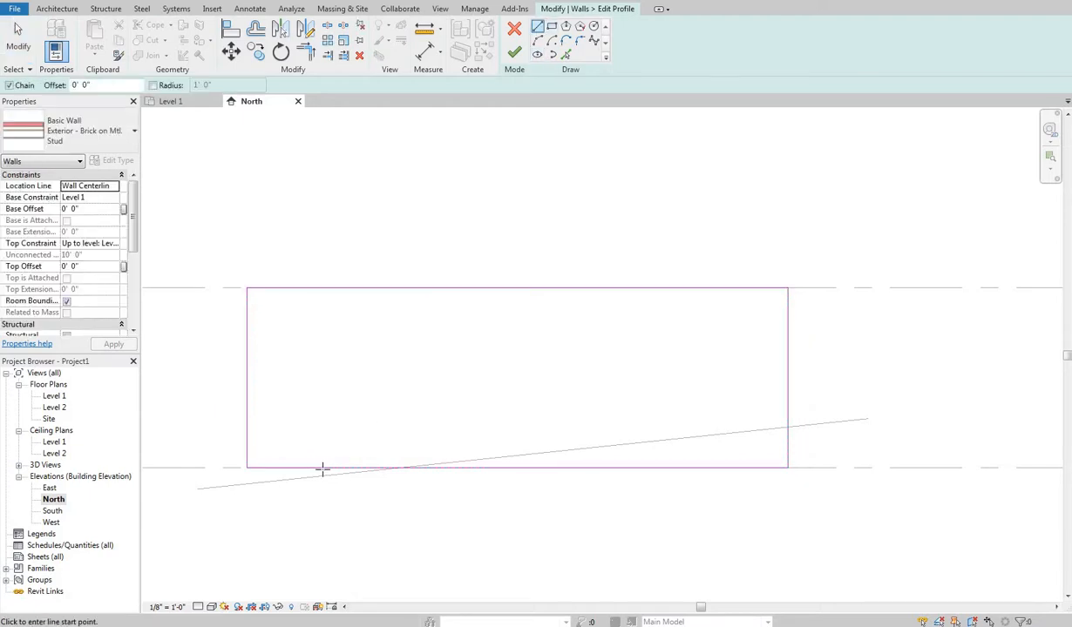
left_click(325, 449)
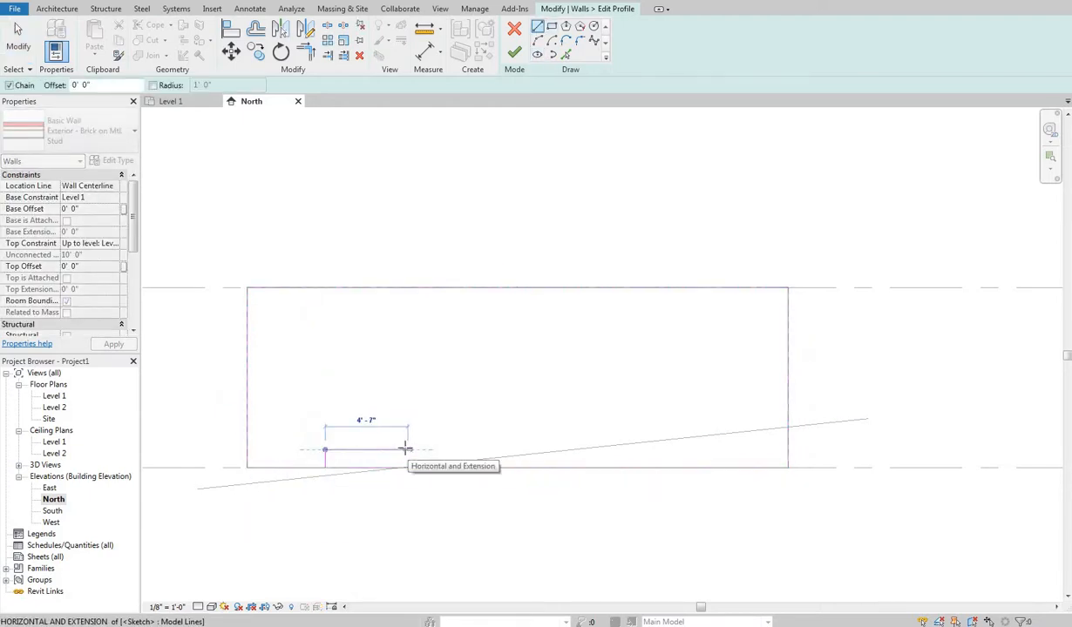
left_click(404, 450)
left_click(404, 430)
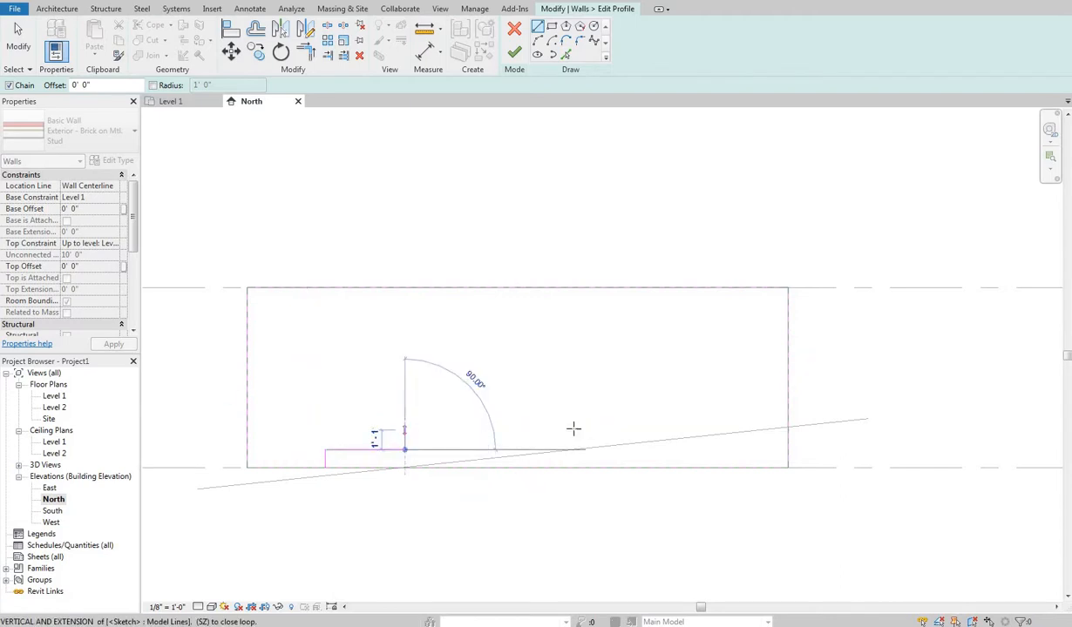
left_click(594, 407)
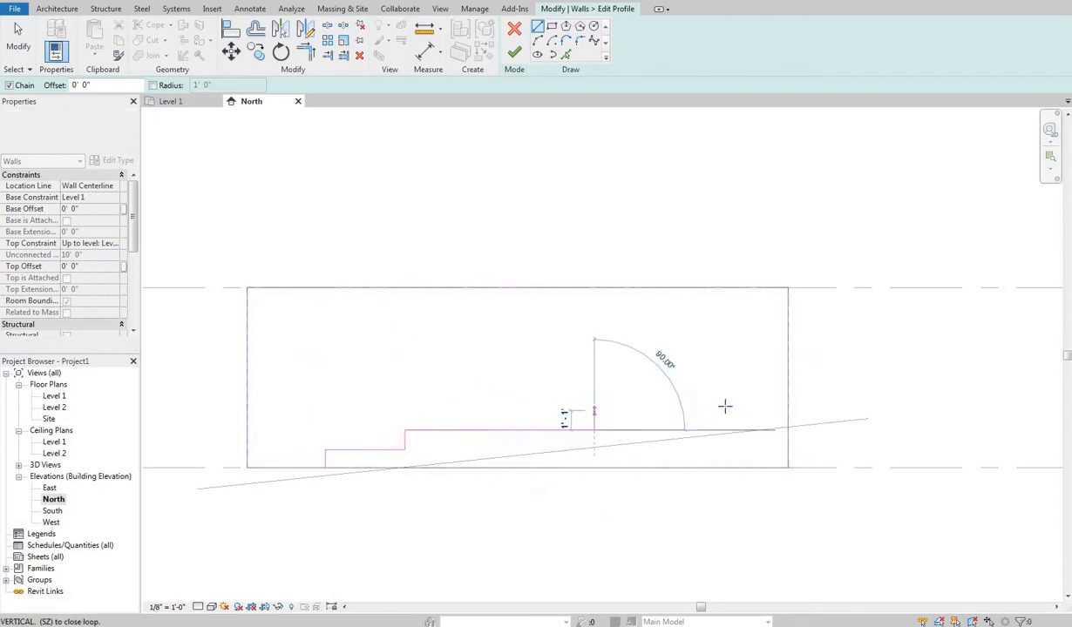
left_click(775, 407)
left_click(776, 390)
left_click(789, 390)
right_click(658, 341)
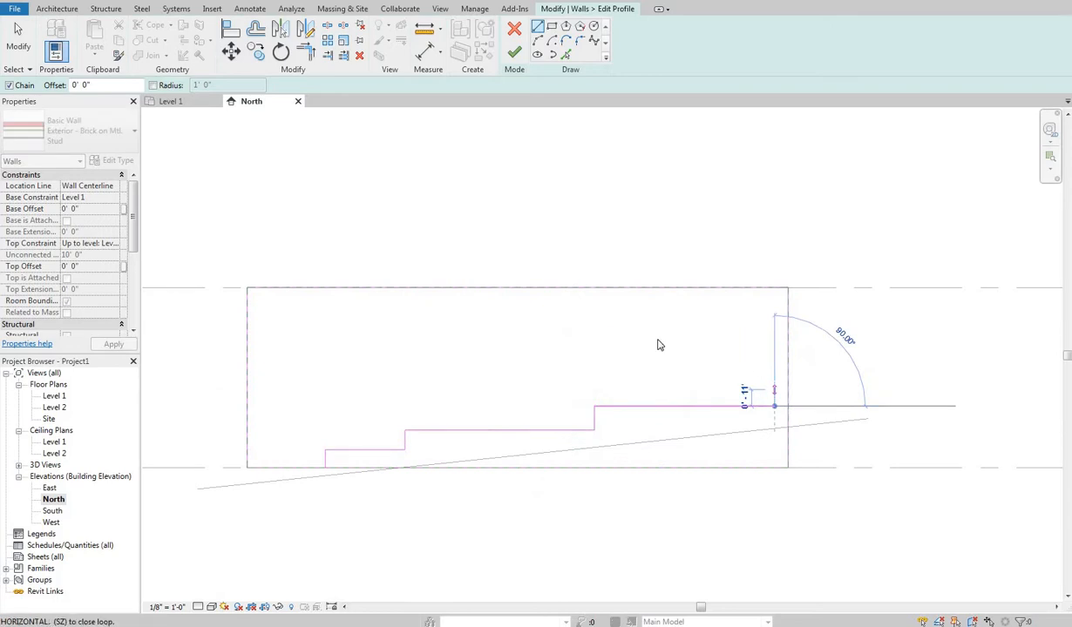
left_click(685, 348)
key("Escape")
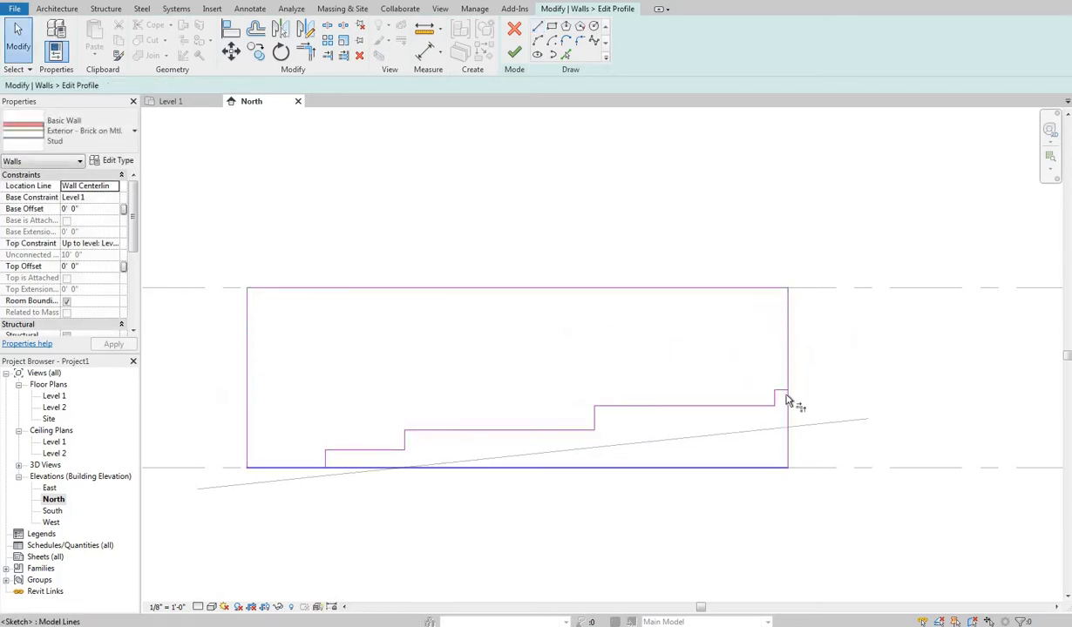
Trim the base and right edges of the profile to the stepped lines and finish the profile edit.
left_click(316, 468)
right_click(333, 360)
left_click(384, 367)
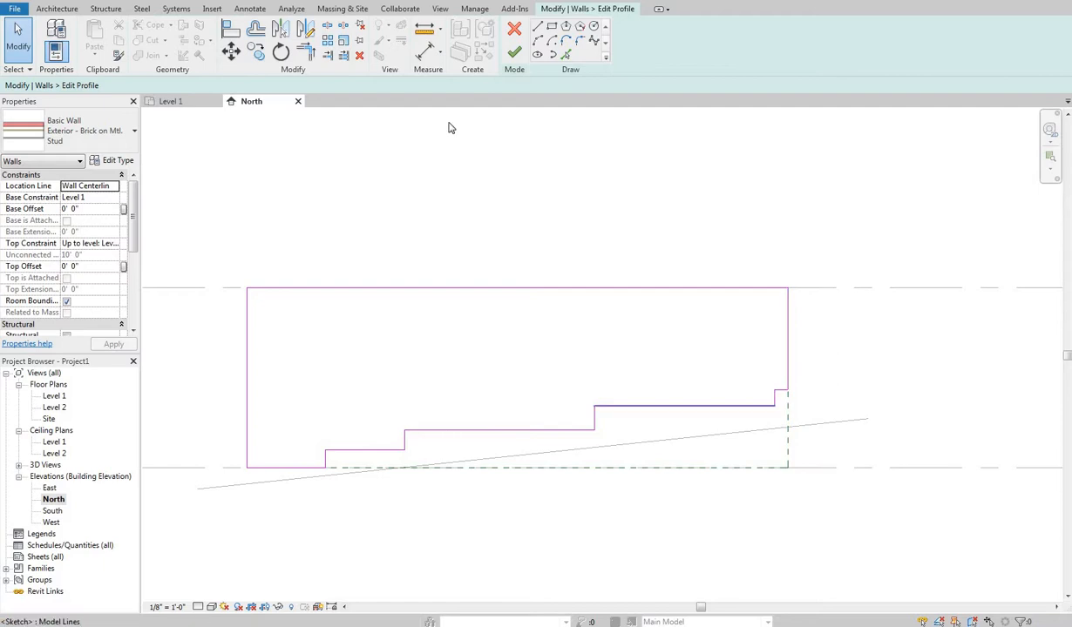
left_click(516, 58)
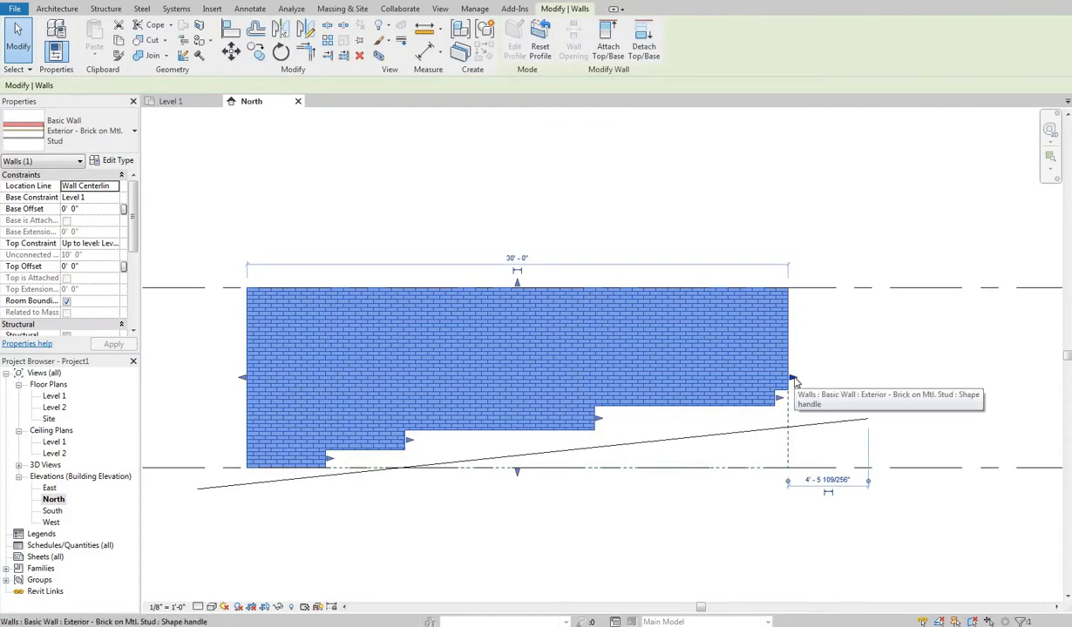
Stretch the wall's right end to a total length of about 37'-2" and reset the wall's edited profile.
left_click_drag(905, 381, 917, 381)
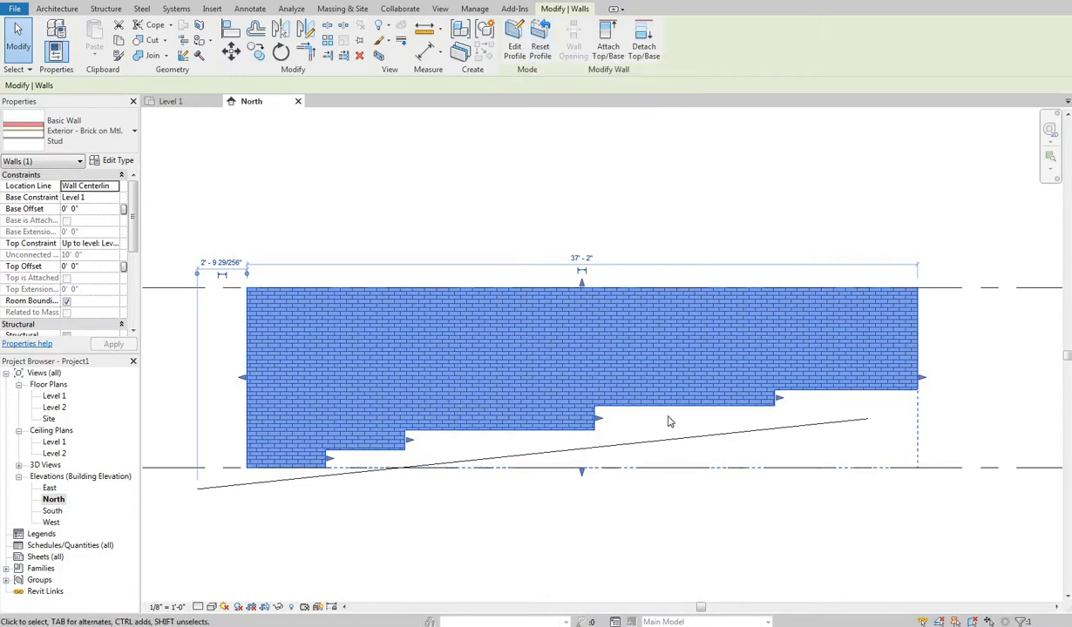
left_click(541, 39)
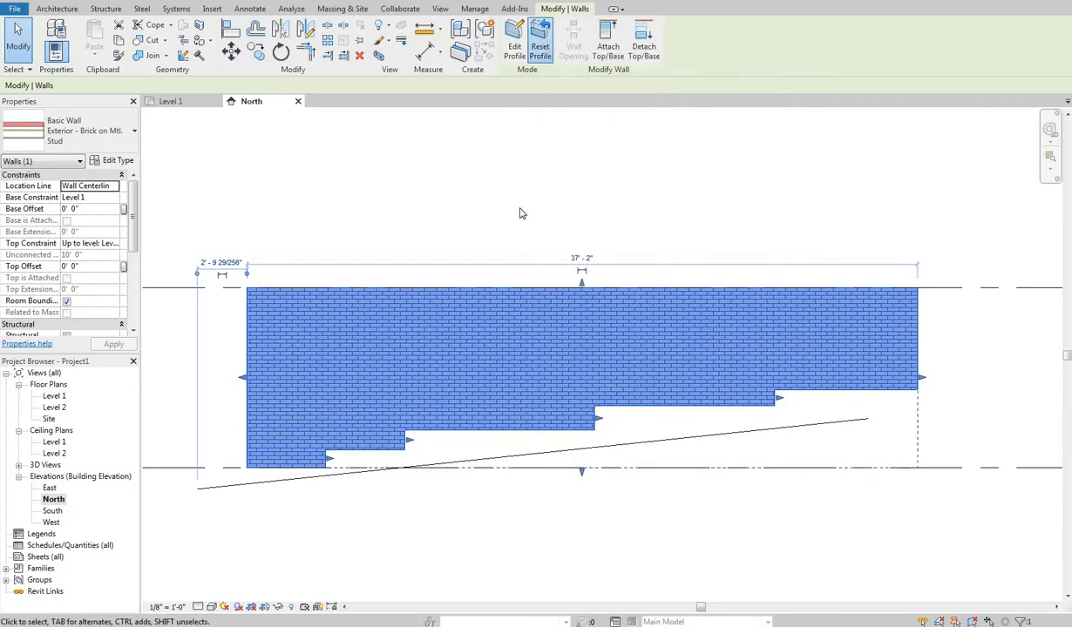
key("Escape")
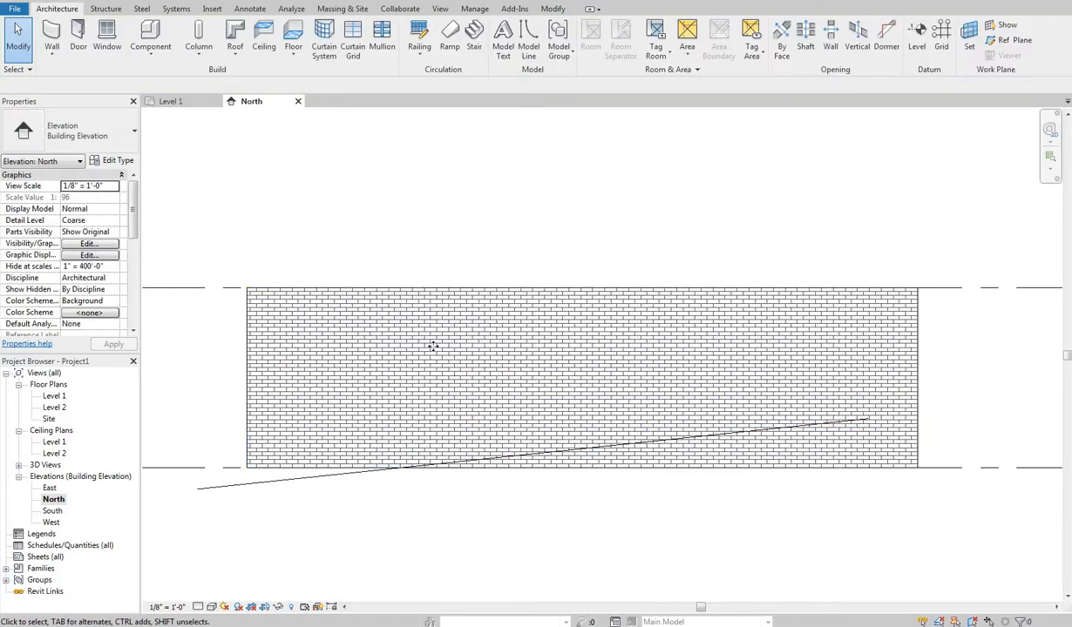
Shorten the wall from its right end and set its length to exactly 30'.
left_click(358, 448)
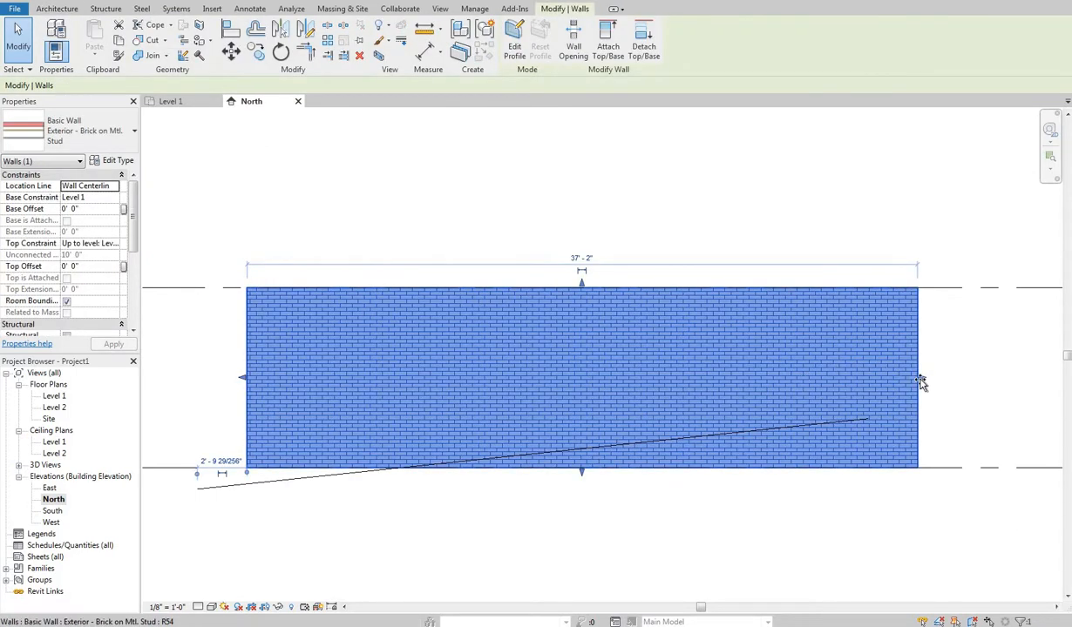
left_click_drag(921, 377, 536, 242)
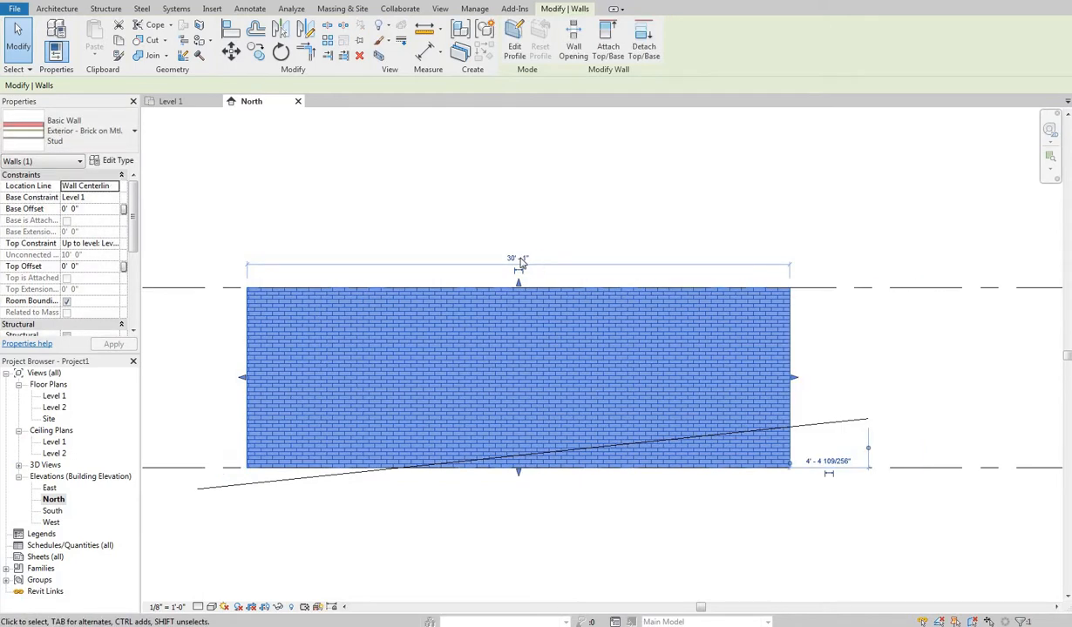
left_click(517, 258)
type("30")
key("Return")
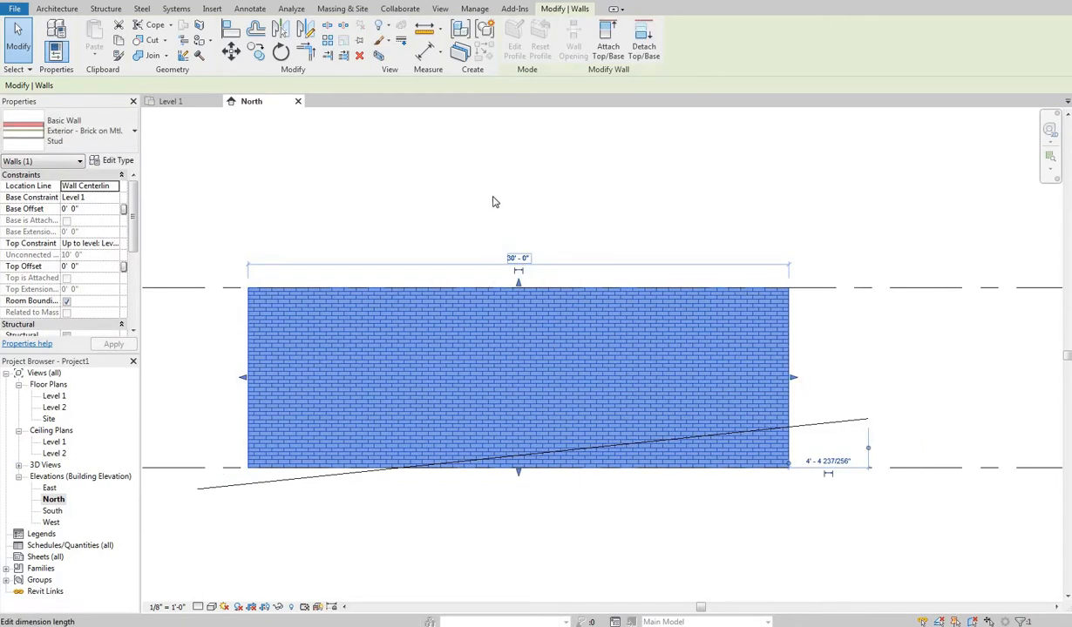
Edit the wall's profile, sketch four small rectangular holes about 10" to 1'-3" wide scattered across it, and finish the edit.
left_click(514, 48)
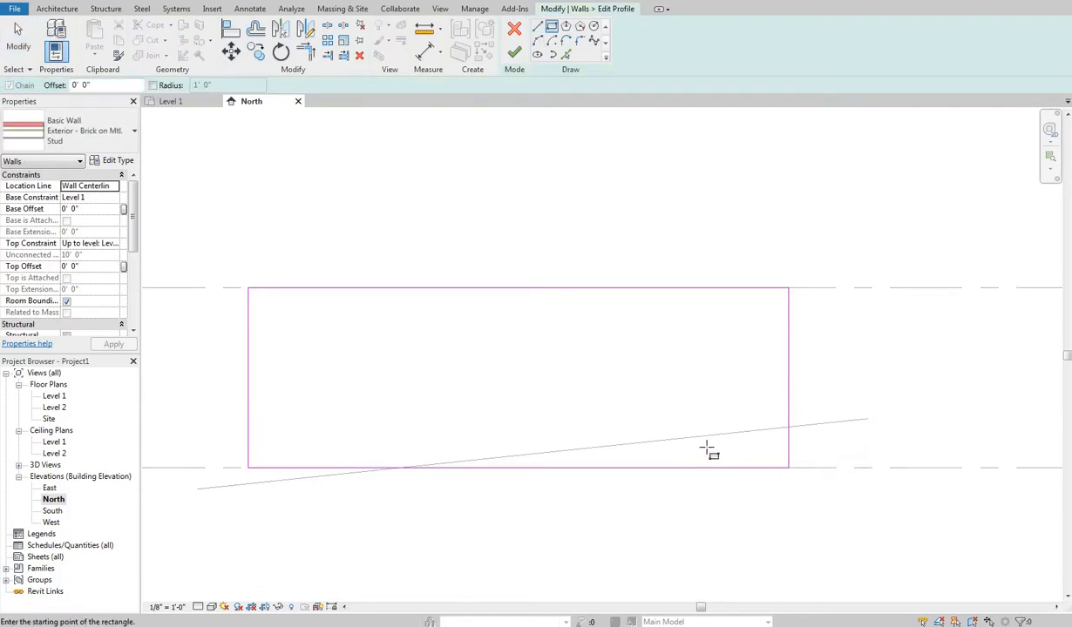
left_click(326, 343)
left_click(349, 365)
left_click(485, 372)
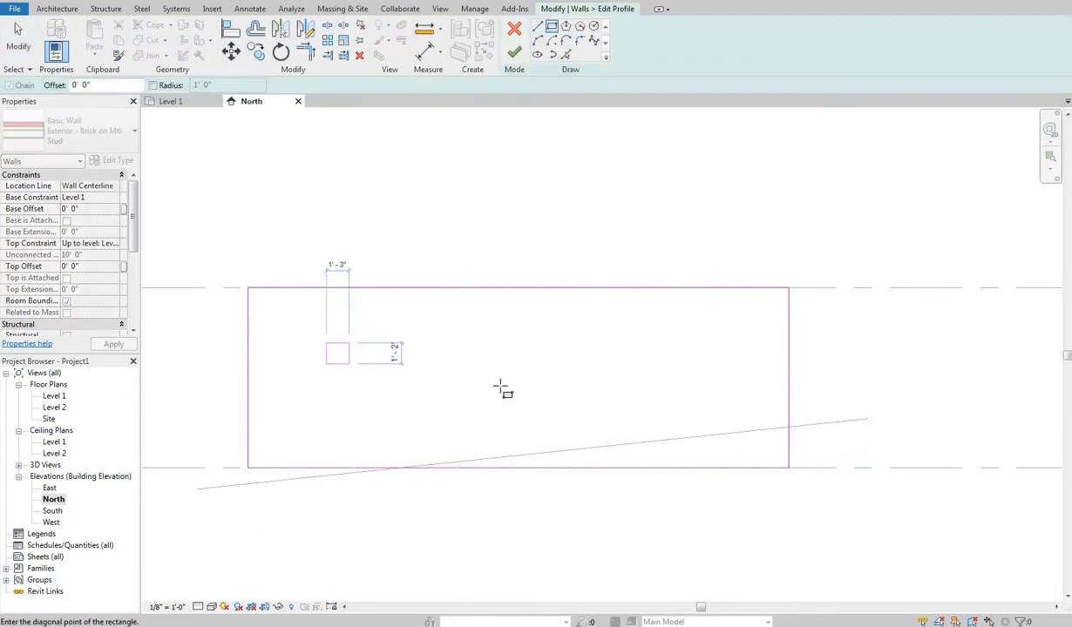
left_click(506, 393)
left_click(598, 343)
left_click(615, 360)
left_click(680, 315)
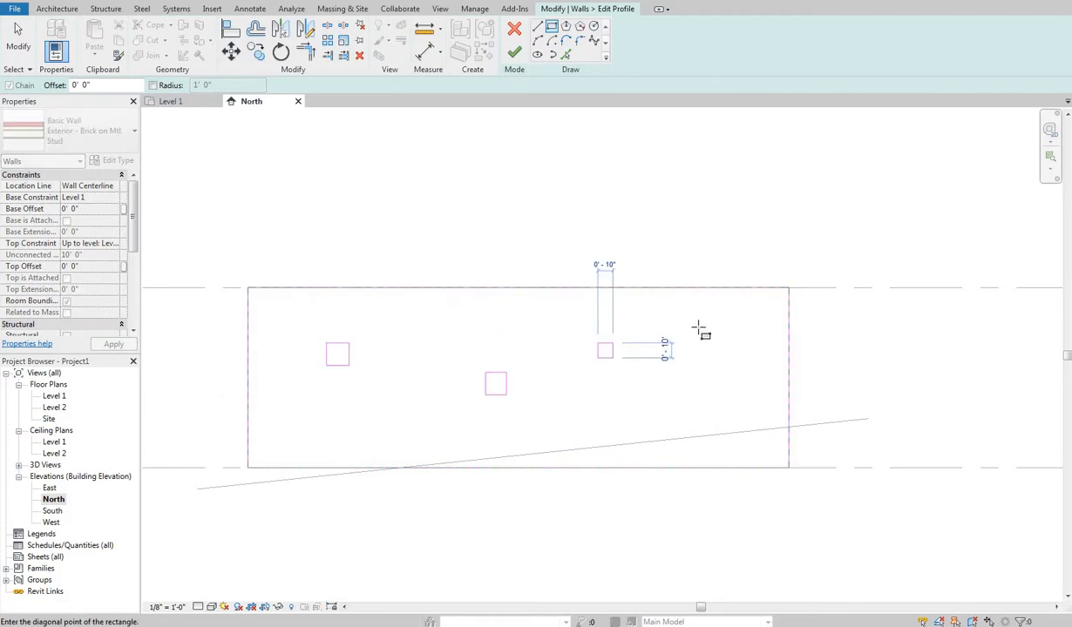
left_click(699, 331)
left_click(514, 54)
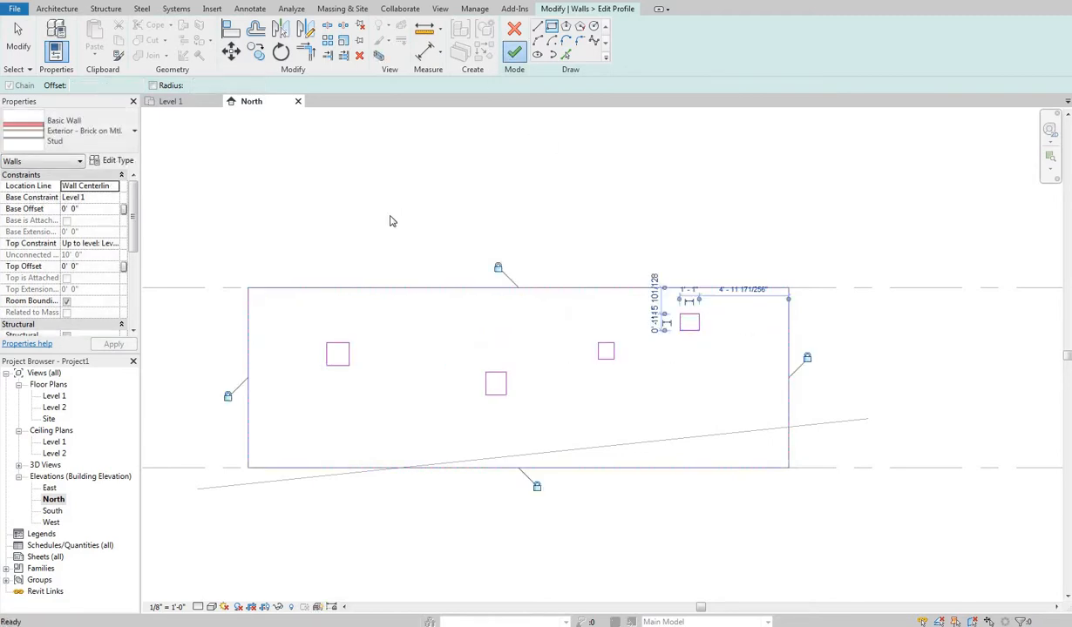
key("Escape")
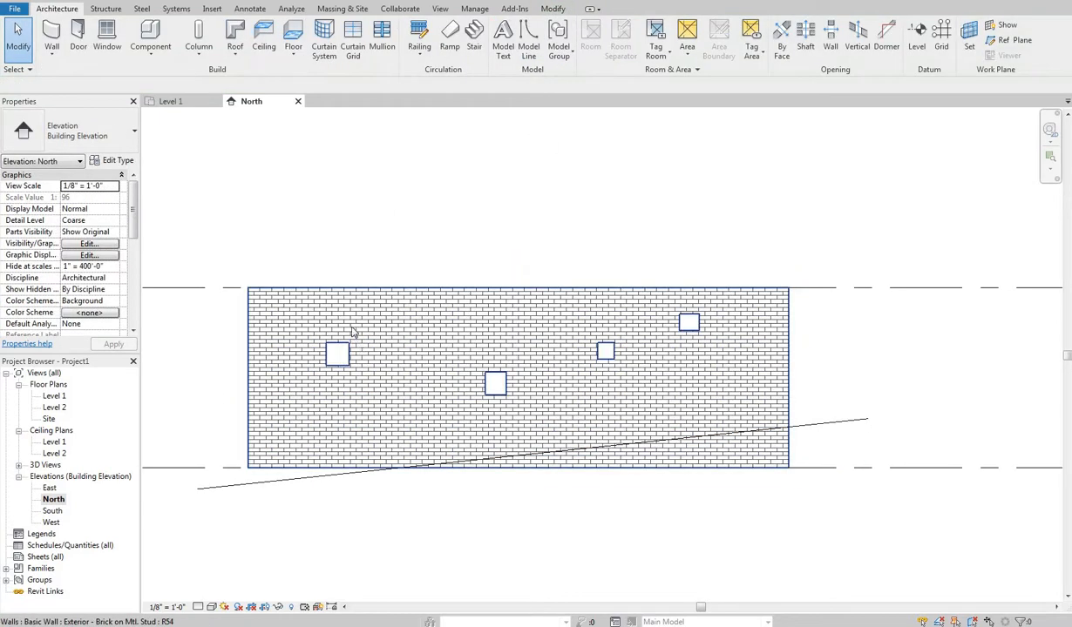
Open the 3D view and examine how the four holes pass through the wall.
left_click(248, 1)
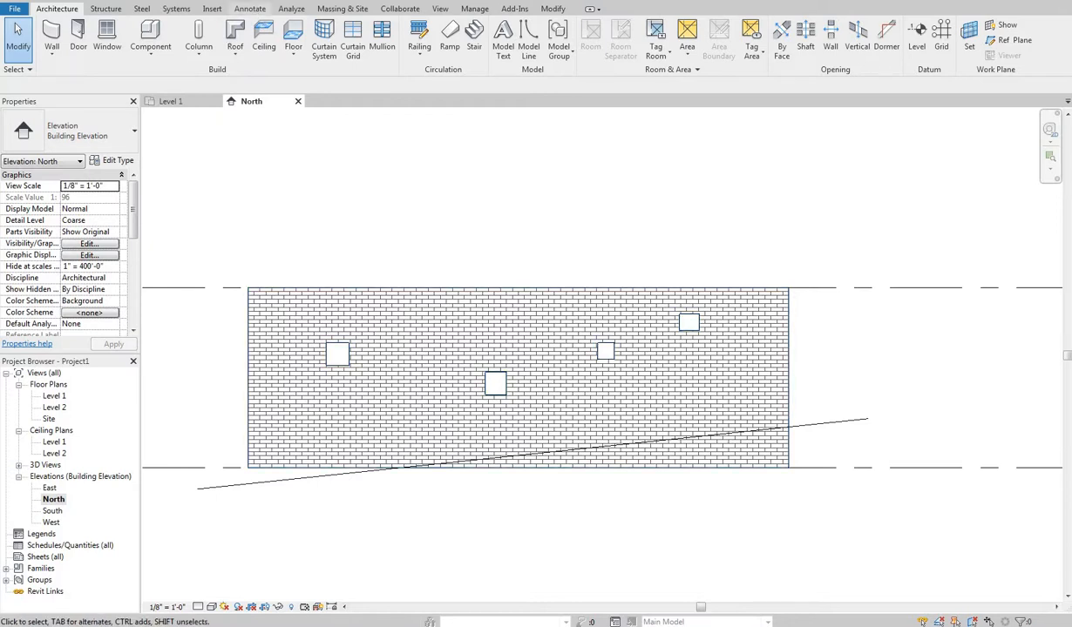
scroll(464, 408, "up", 5)
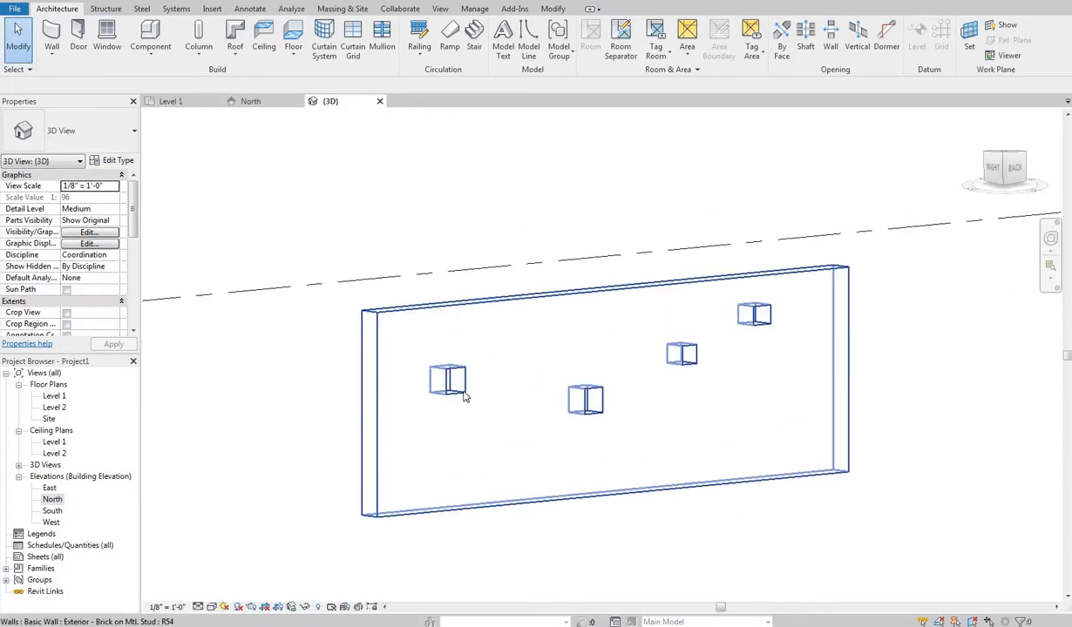
middle_click_drag(346, 248, 382, 245)
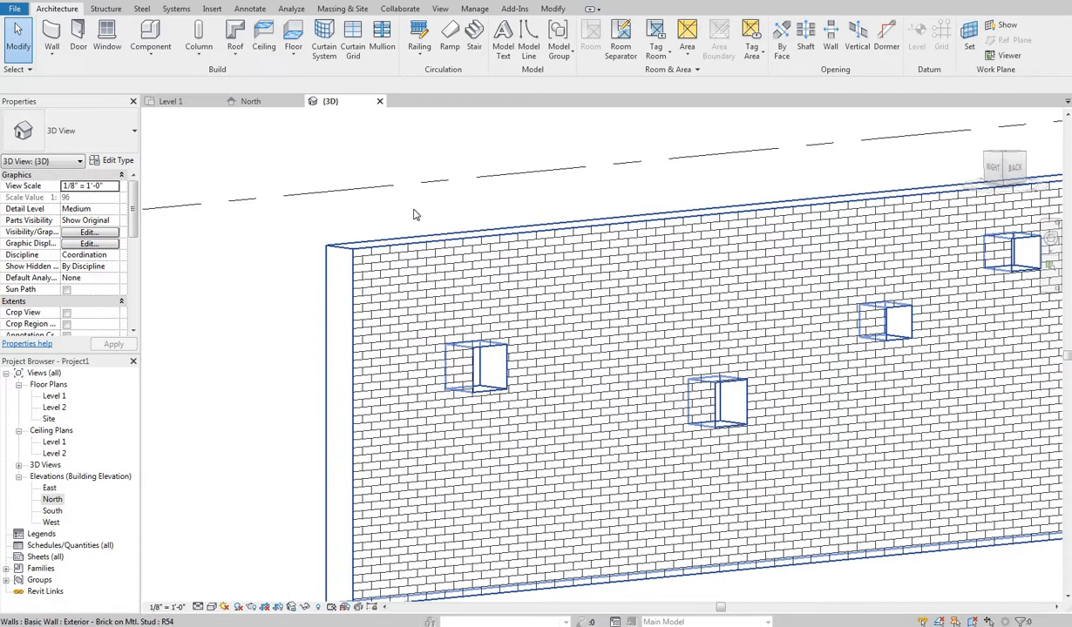
left_click(529, 382)
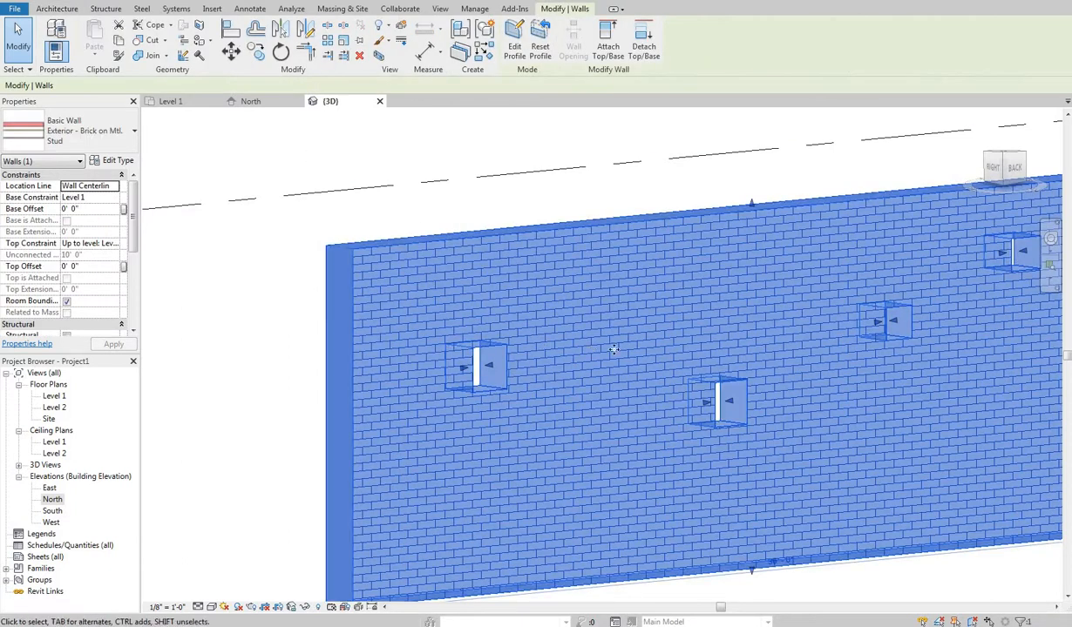
middle_click_drag(618, 382, 893, 335, "shift")
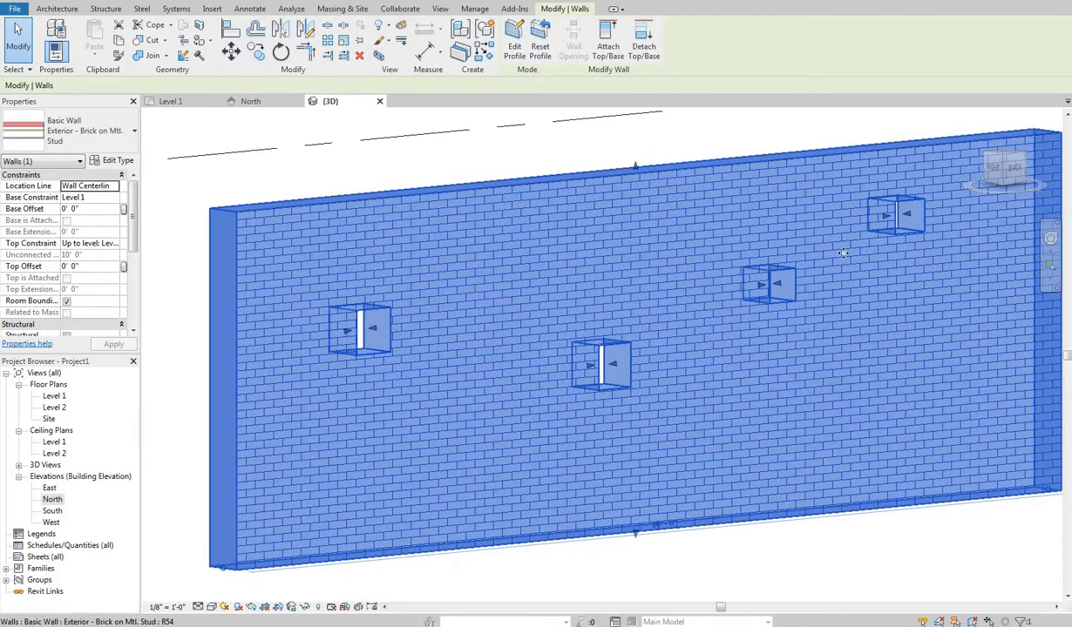
middle_click_drag(674, 338, 644, 329)
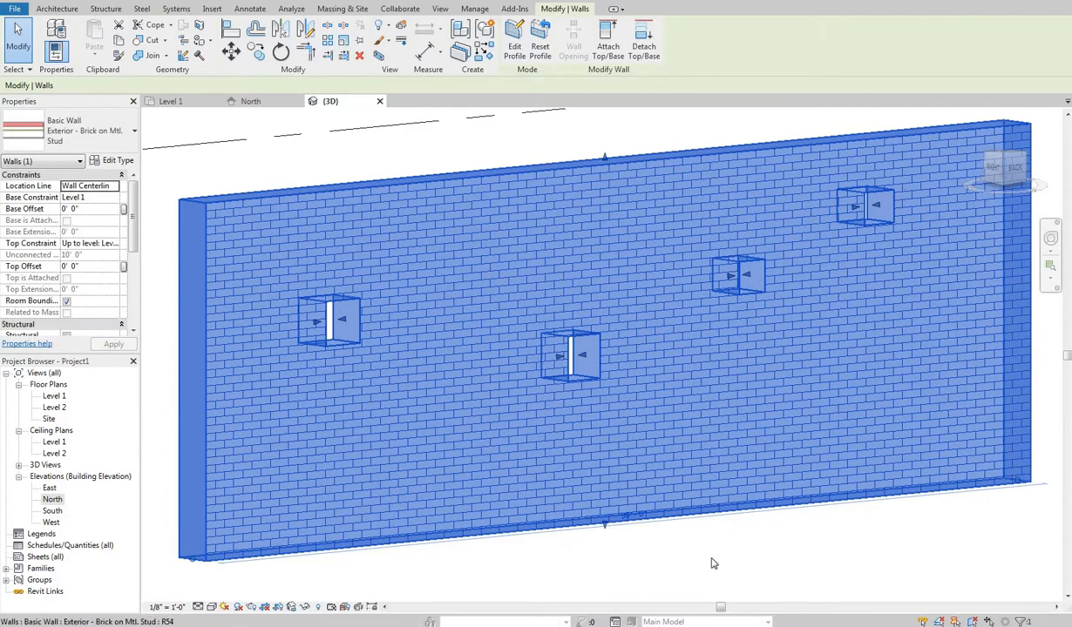
key("Escape")
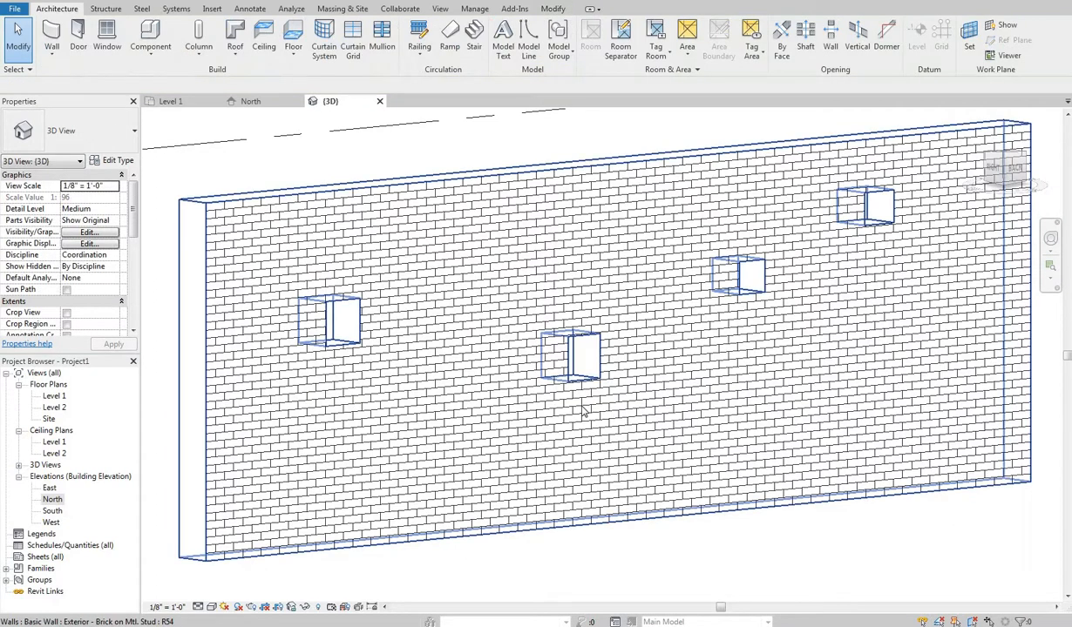
left_click(431, 205)
key("Escape")
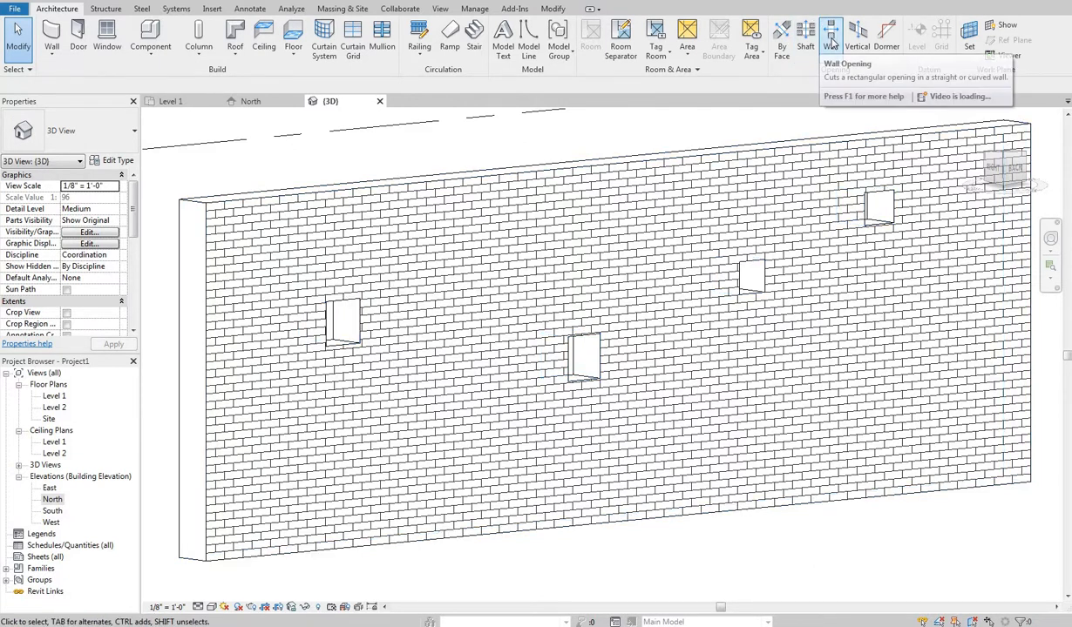
Return to the North elevation and cut a rectangular wall opening about 3'-2" wide and 4'-8" tall between the two leftmost holes.
left_click(832, 41)
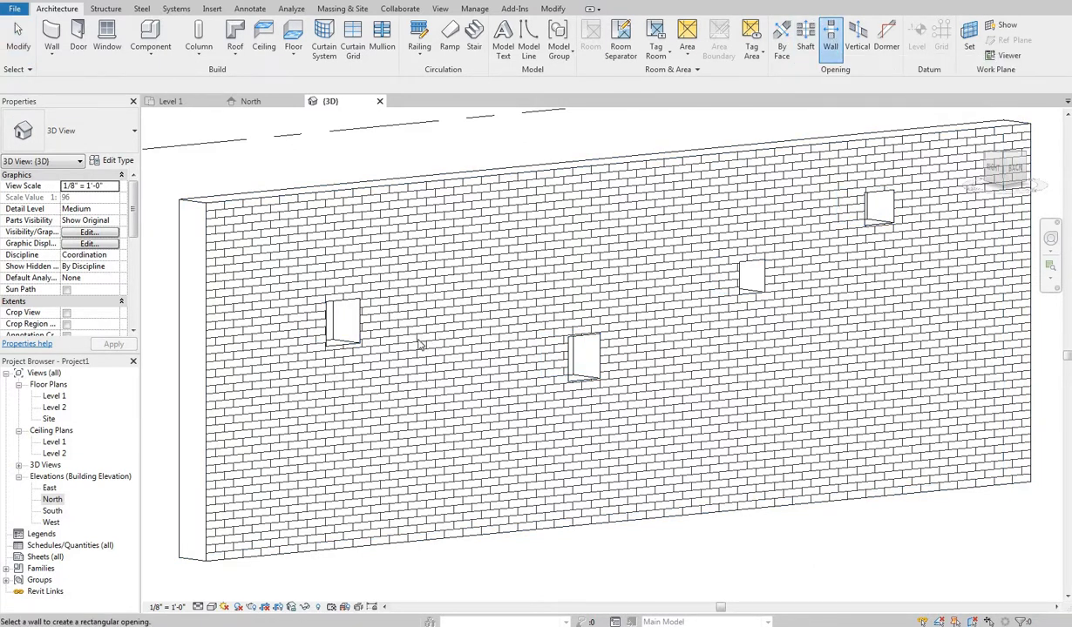
key("Escape")
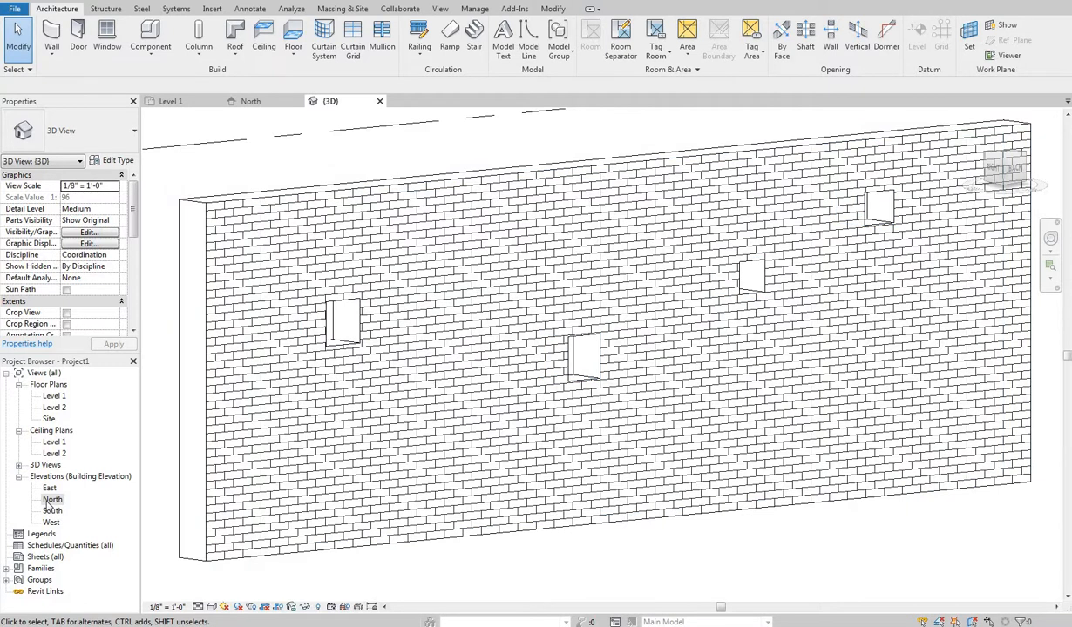
double_click(52, 500)
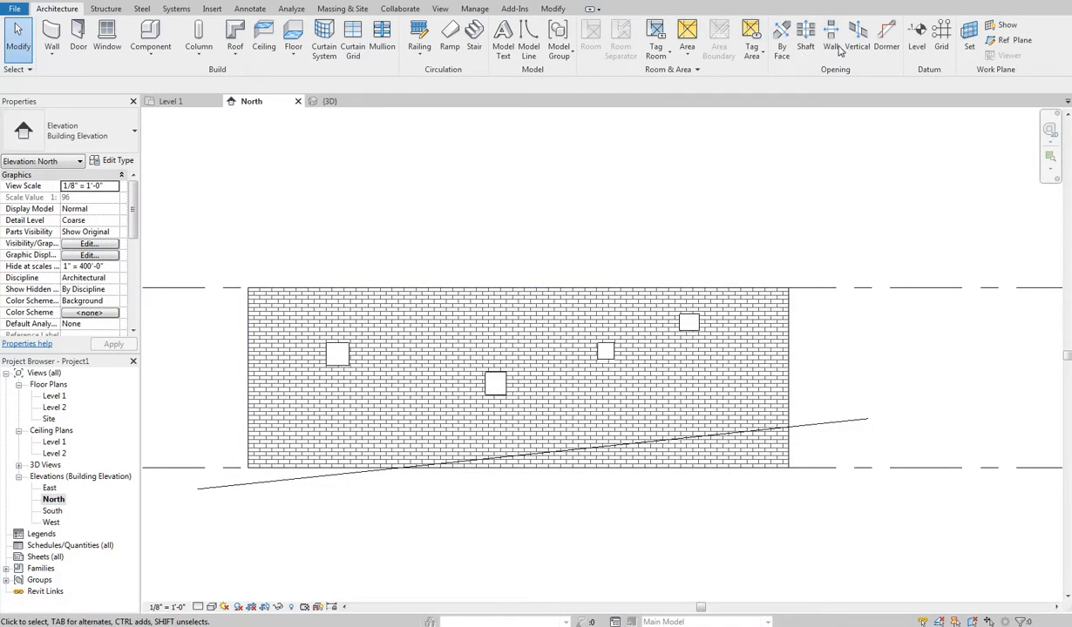
left_click(782, 44)
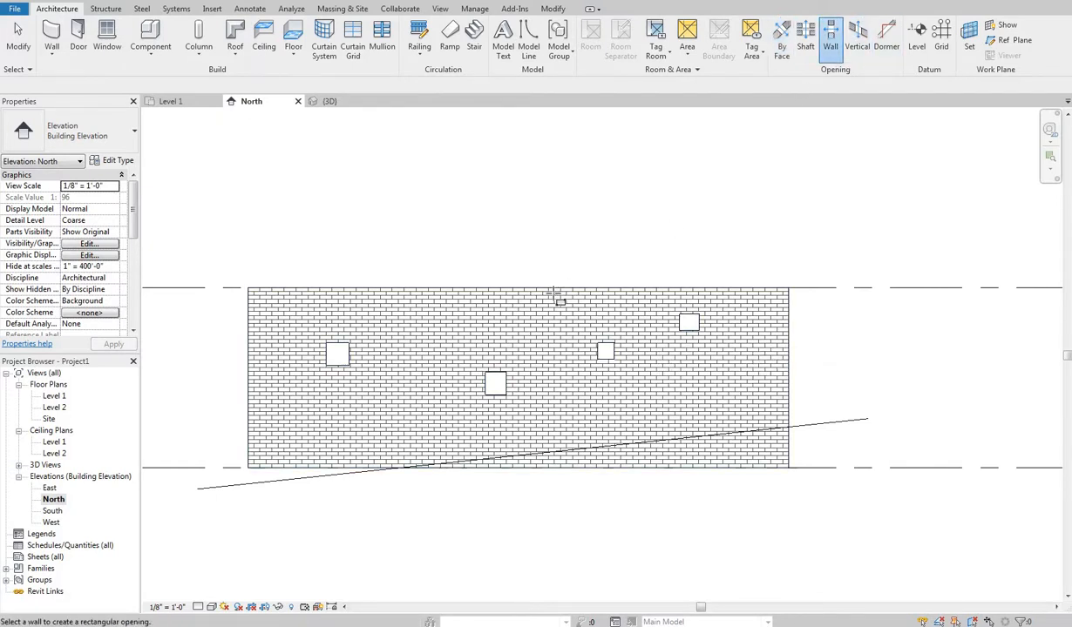
left_click(384, 329)
left_click(436, 409)
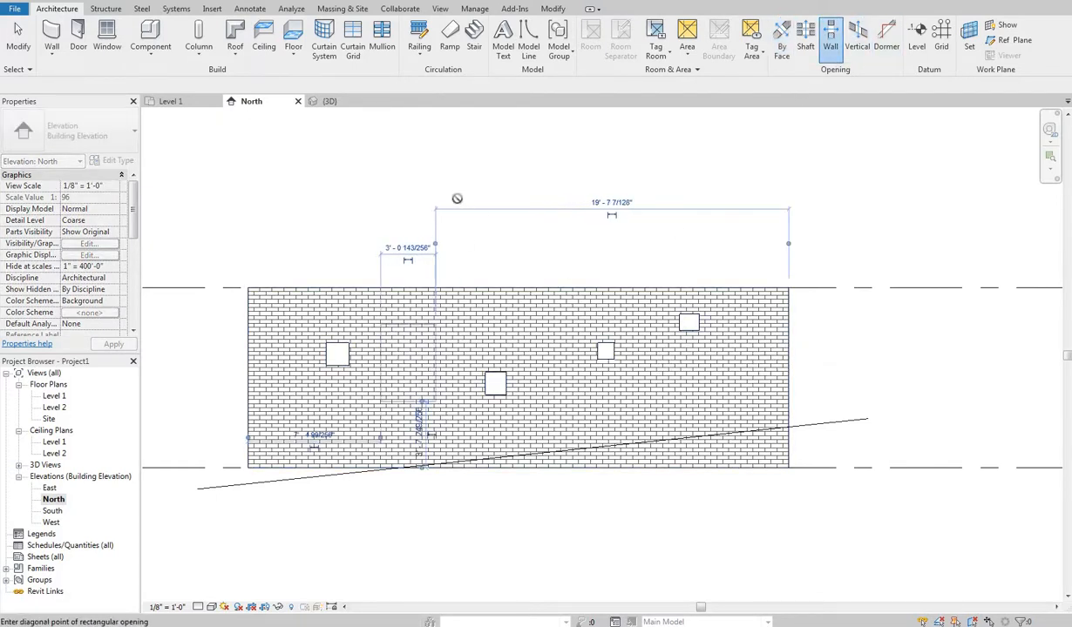
left_click(380, 325)
right_click(462, 207)
key("Escape")
key("Escape")
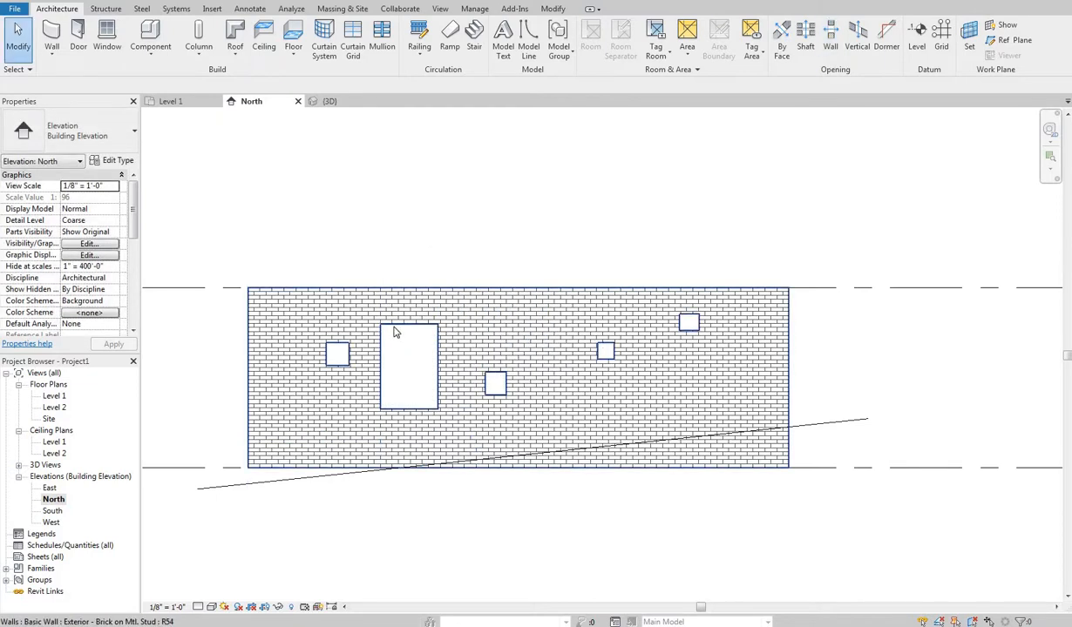
Set the rectangular wall opening's width to 3', and delete the opening.
left_click(420, 381)
left_click(420, 381)
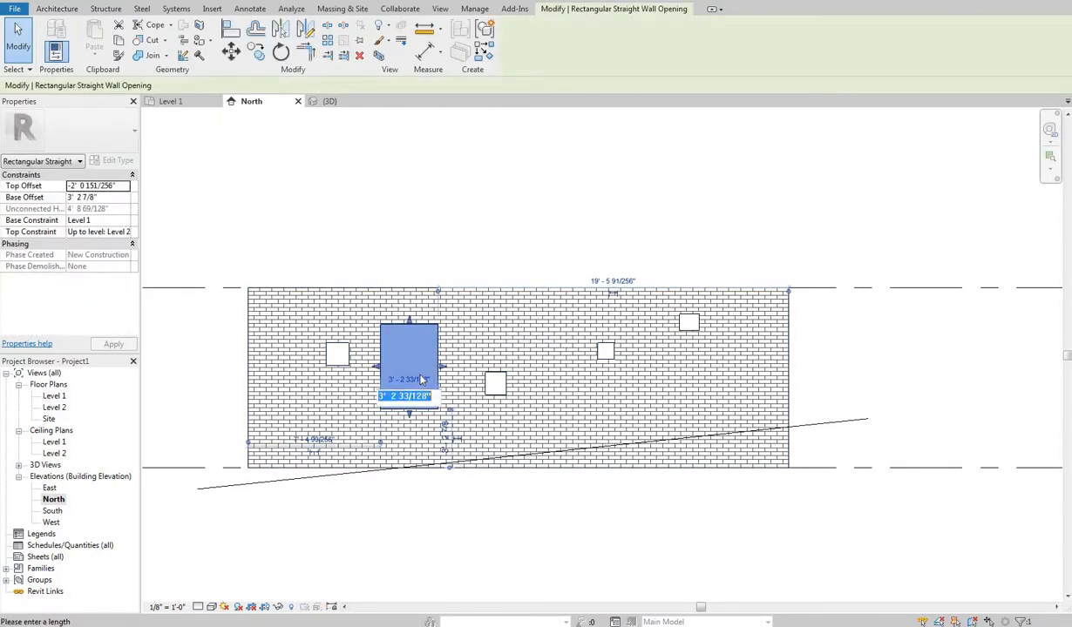
type("3")
key("Return")
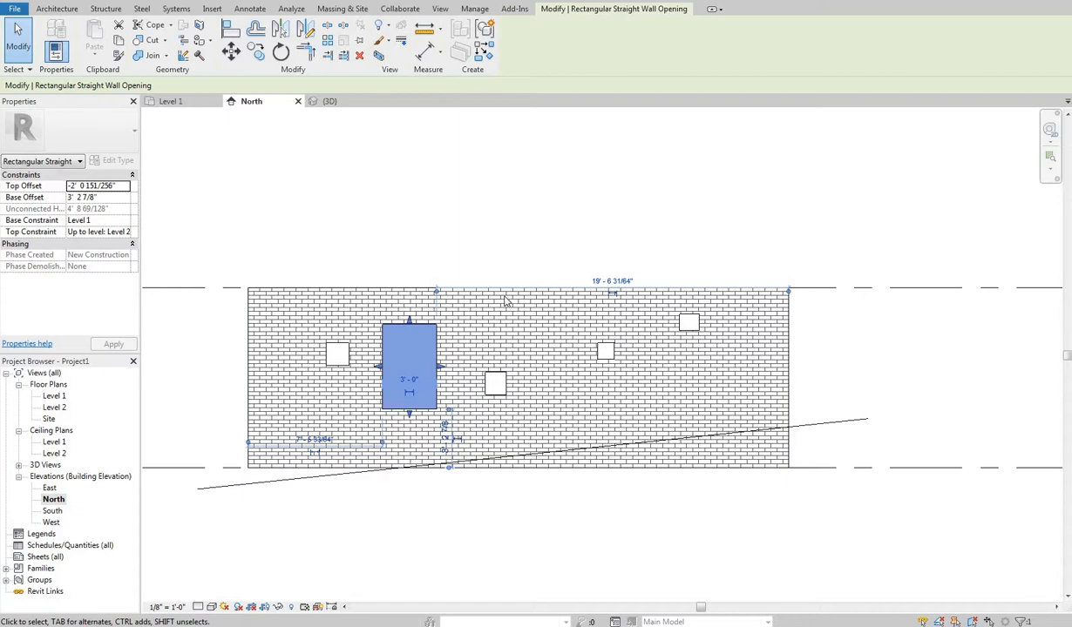
key("Delete")
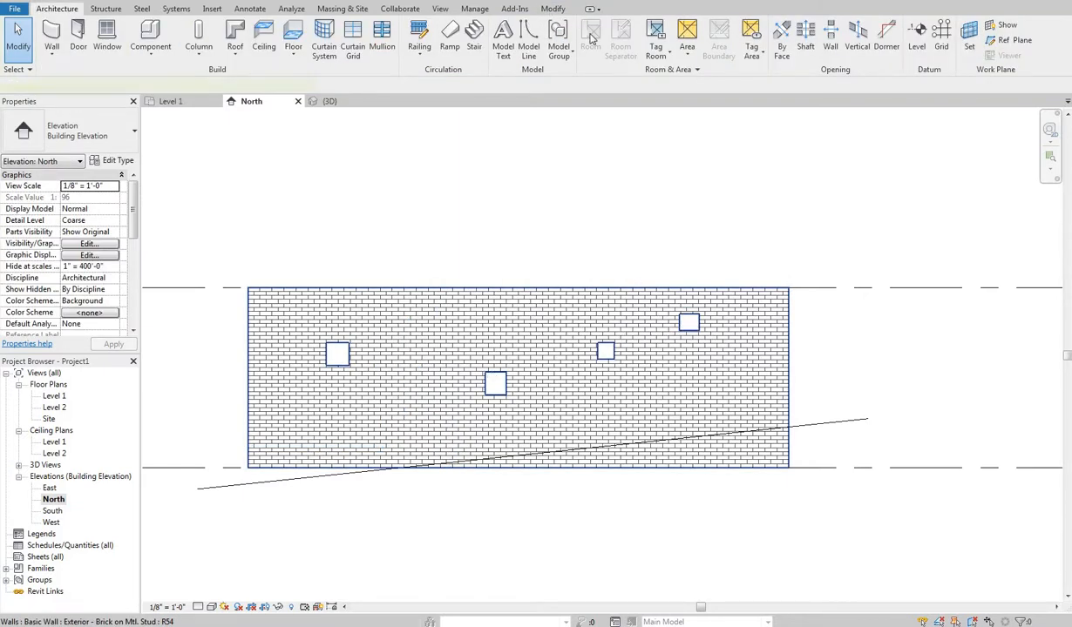
Edit the wall's profile and sketch a circle of about 1' radius between the two leftmost square holes.
left_click(514, 45)
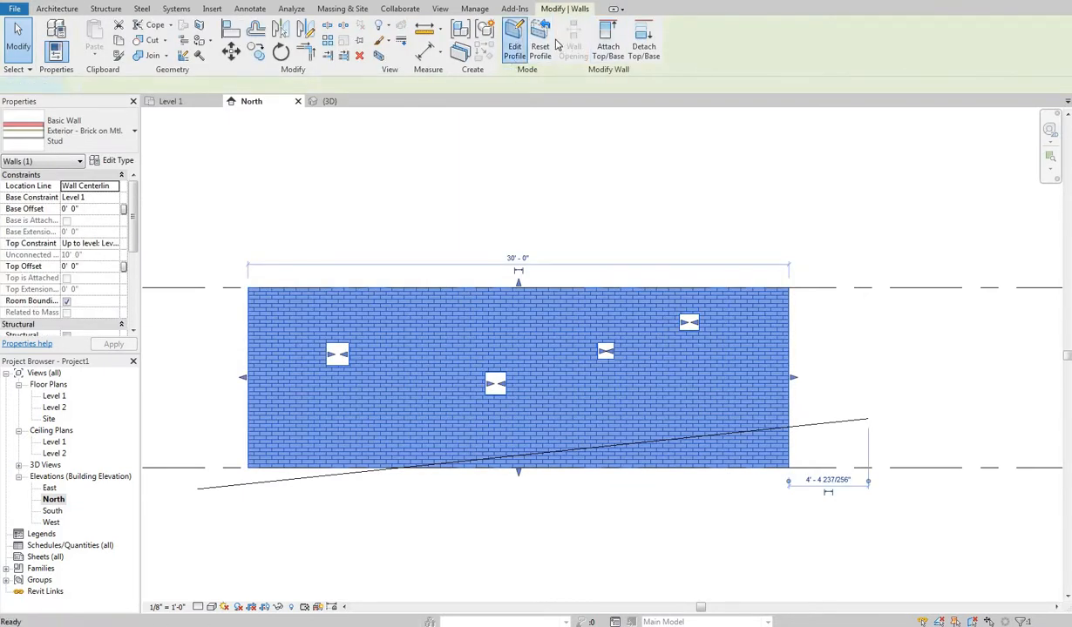
left_click(411, 347)
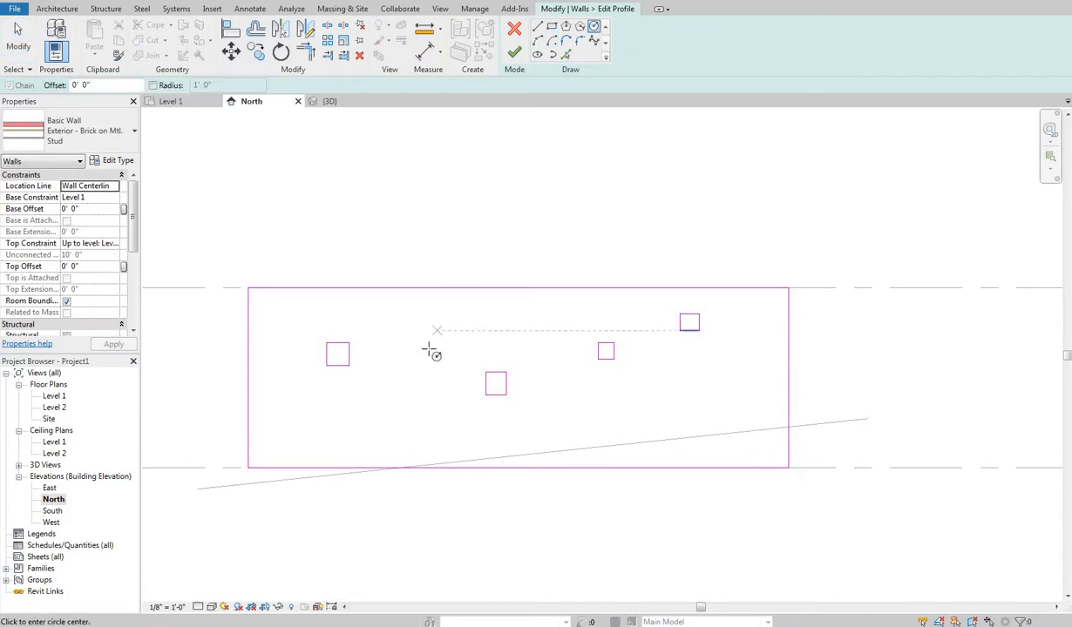
left_click(428, 348)
Sketch a half-round hole from an arc of about 164° closed by a straight line near the wall's middle, and finish the profile edit.
left_click(538, 40)
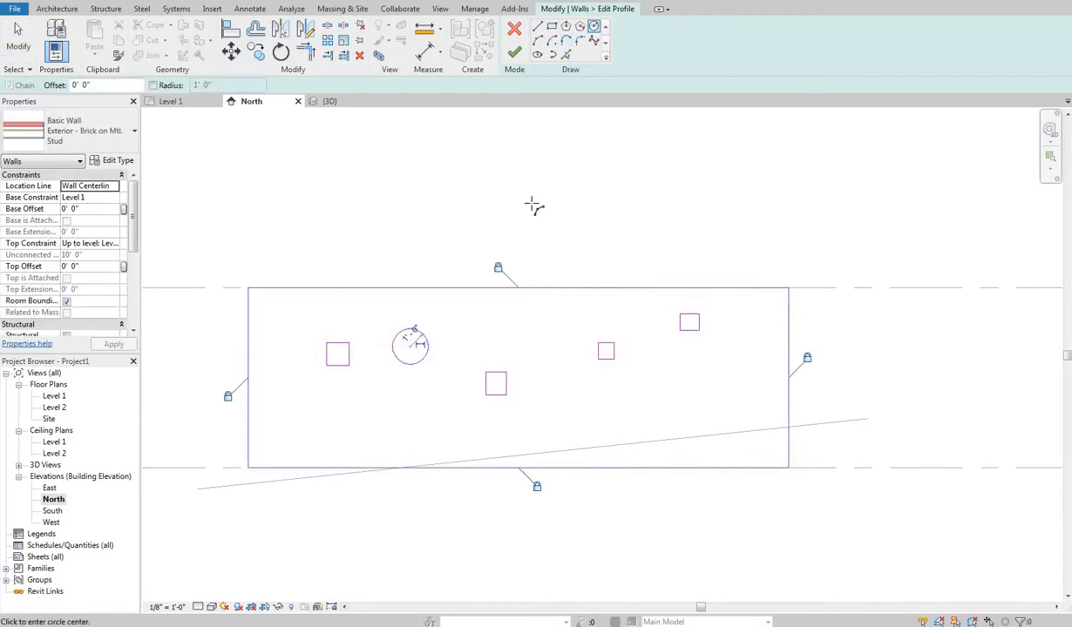
left_click(532, 341)
left_click(552, 314)
left_click(528, 323)
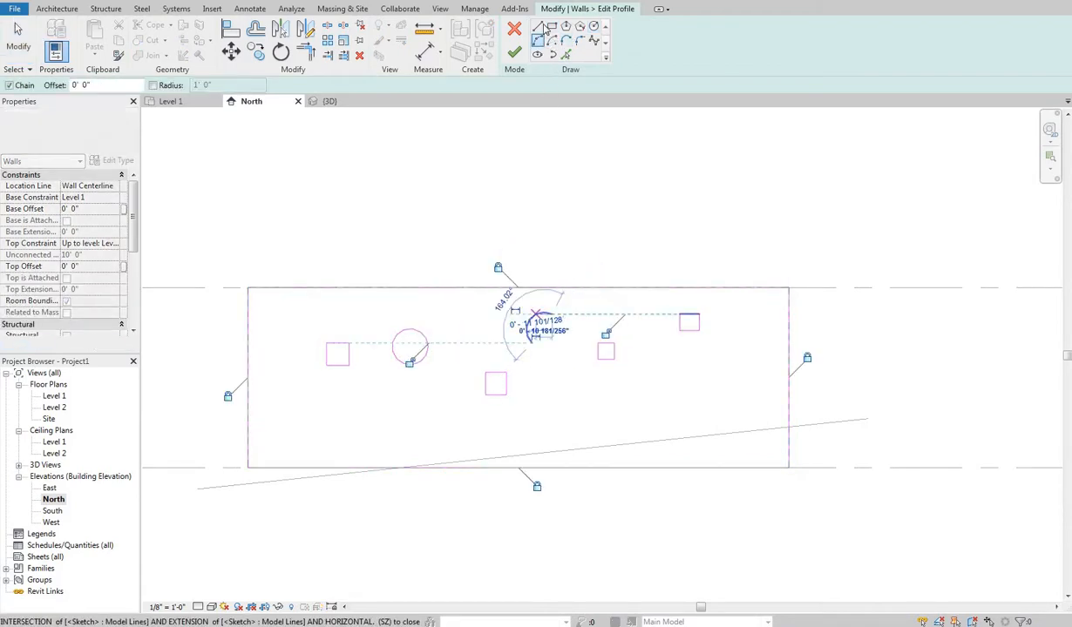
left_click(537, 27)
left_click(535, 344)
left_click(552, 314)
right_click(501, 206)
left_click(524, 213)
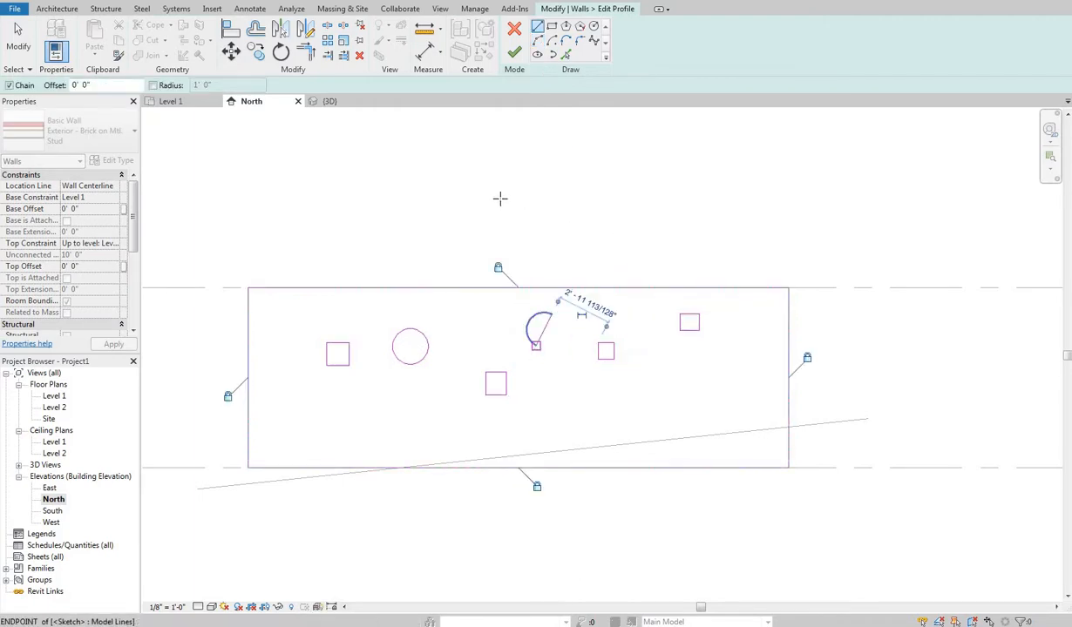
right_click(500, 199)
left_click(523, 208)
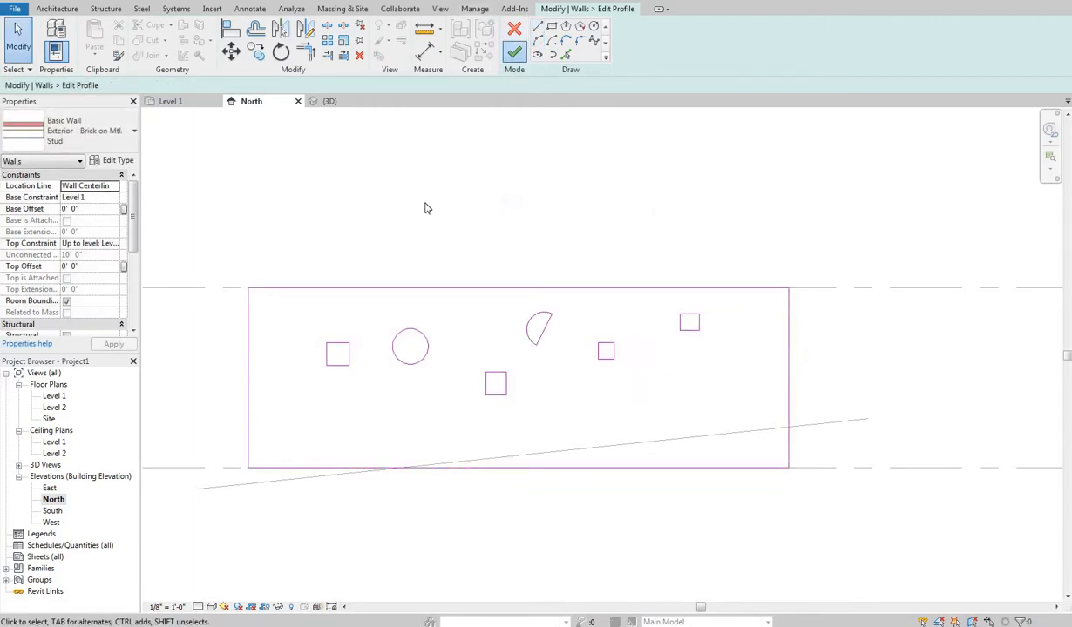
left_click(516, 52)
key("Escape")
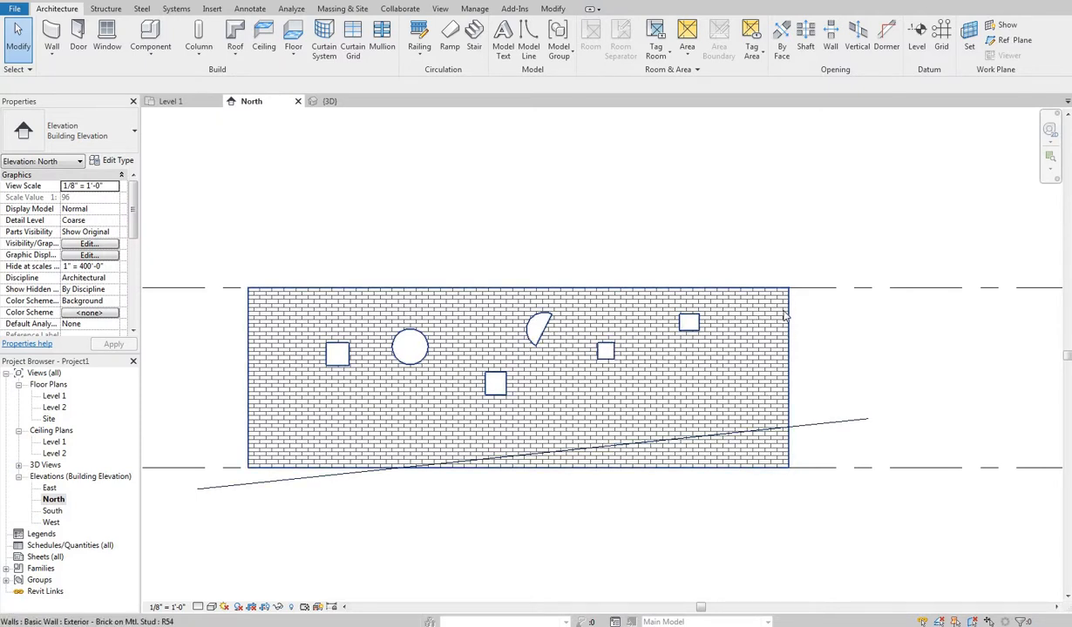
Remove all the inner holes from the wall and reopen its plain rectangular profile for editing.
left_click(734, 320)
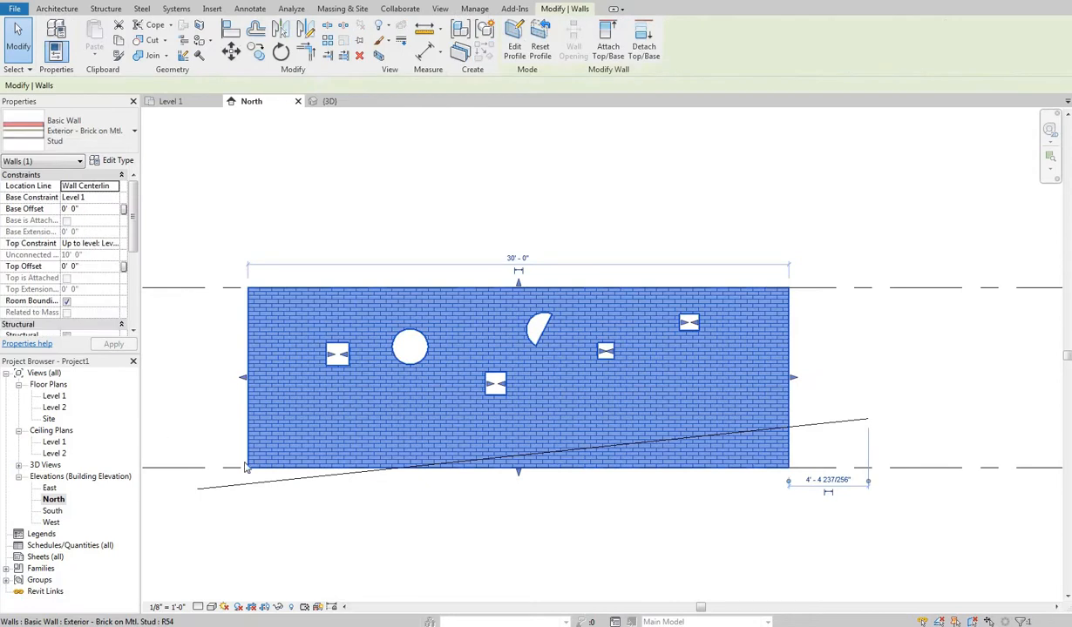
left_click(514, 39)
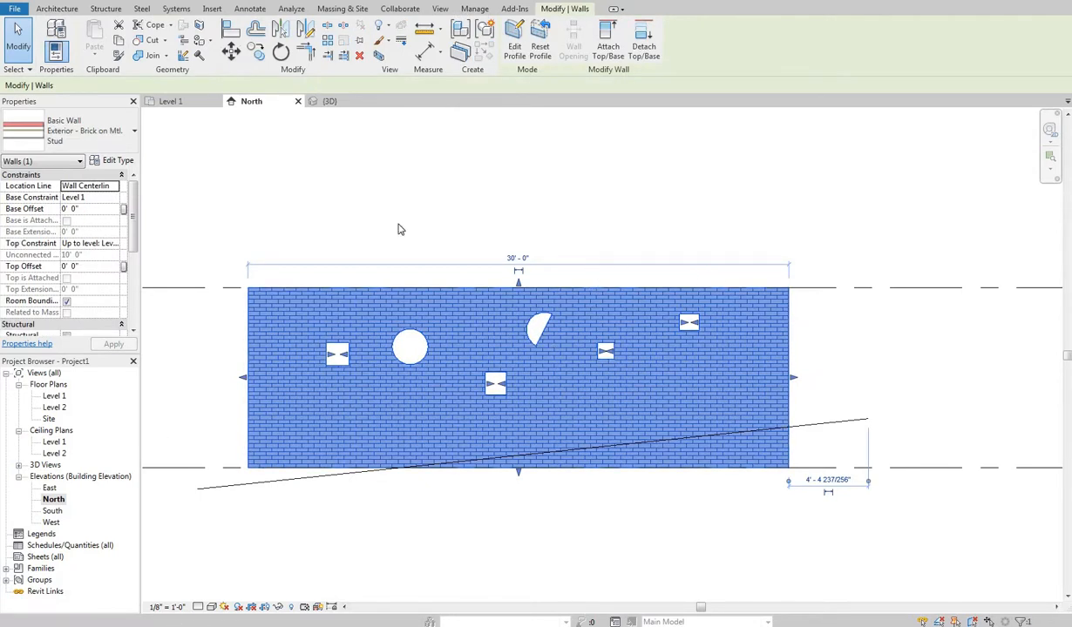
mouse_move(293, 183)
left_mouse_down()
mouse_move(658, 477)
mouse_move(712, 484)
left_mouse_up()
key("Delete")
Sketch a sloping profile line from about 2'-7" up the wall's left edge to the upper part of its right edge.
left_click(538, 28)
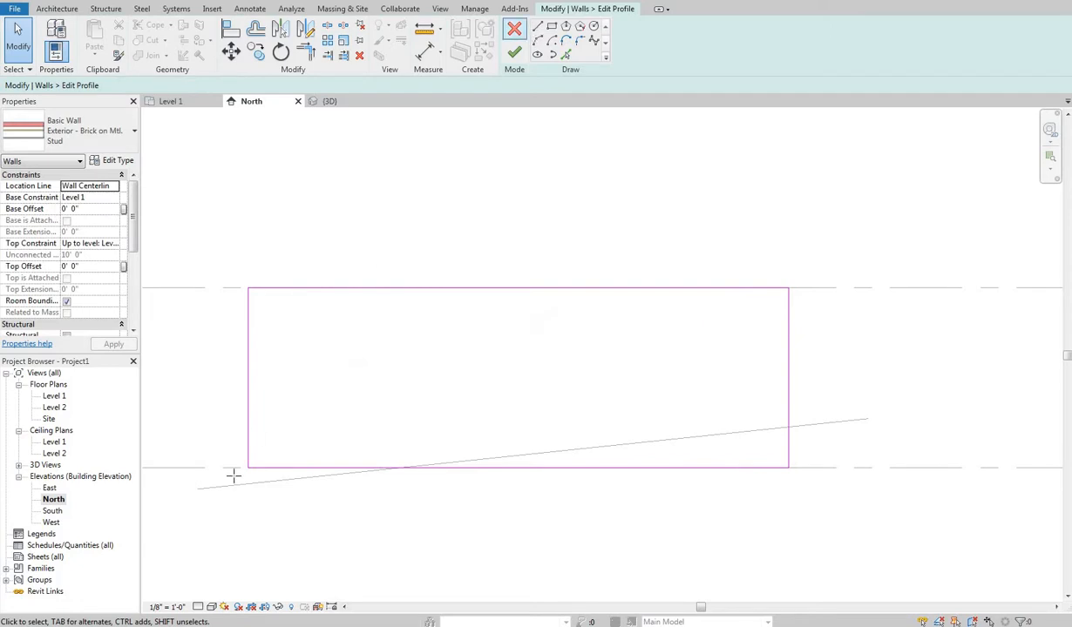
left_click(247, 421)
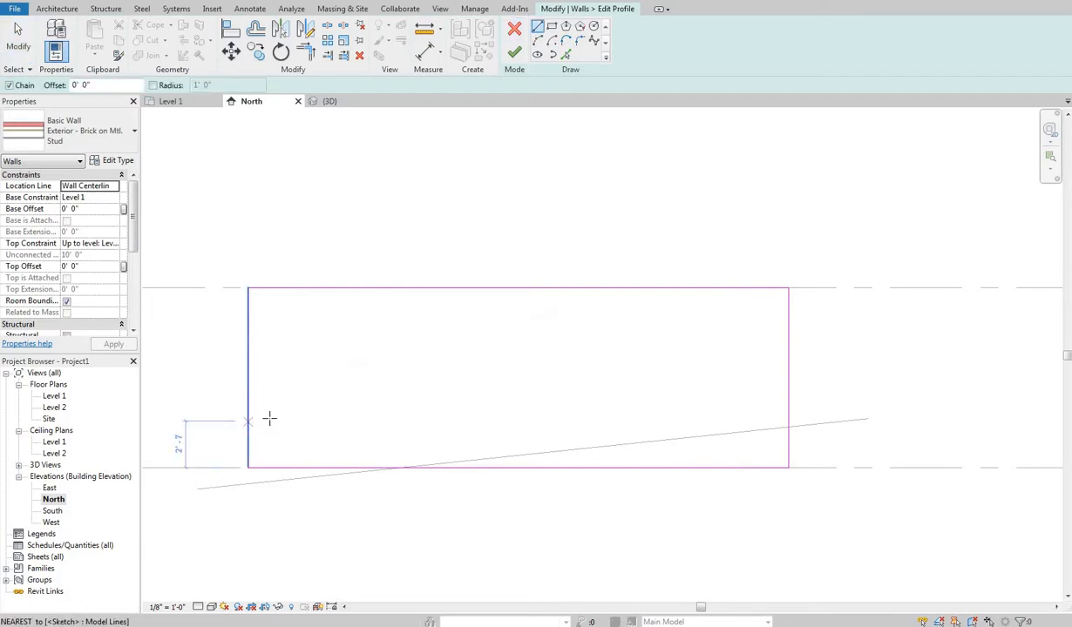
left_click(788, 318)
key("Escape")
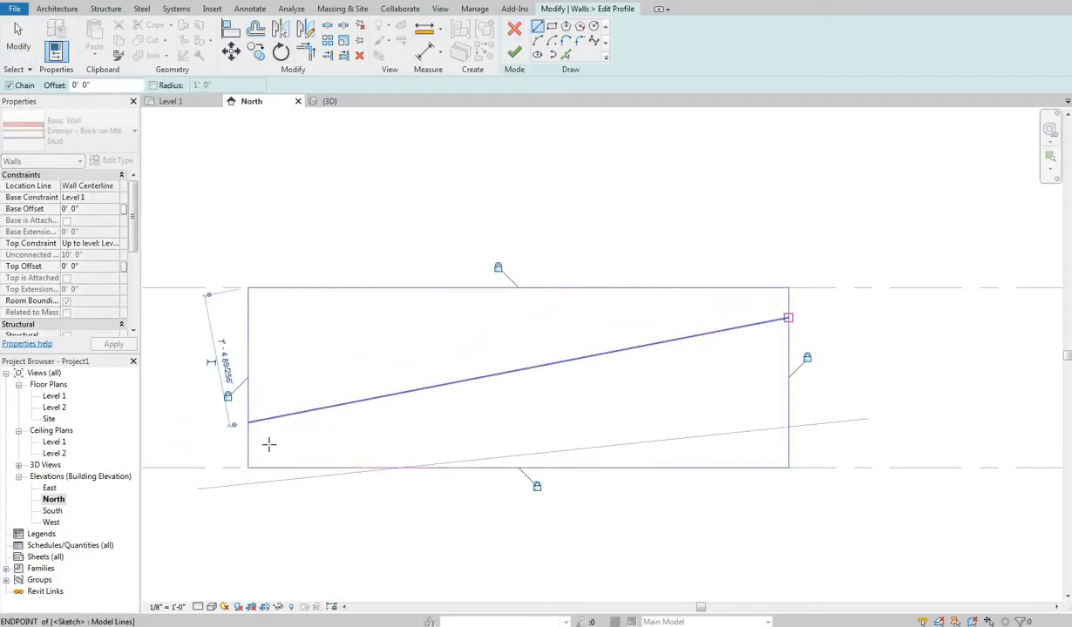
Trim both side edges of the wall profile to the sloping line, remove the top edge, and finish the profile edit.
key("t")
key("r")
left_click(249, 440)
left_click(284, 416)
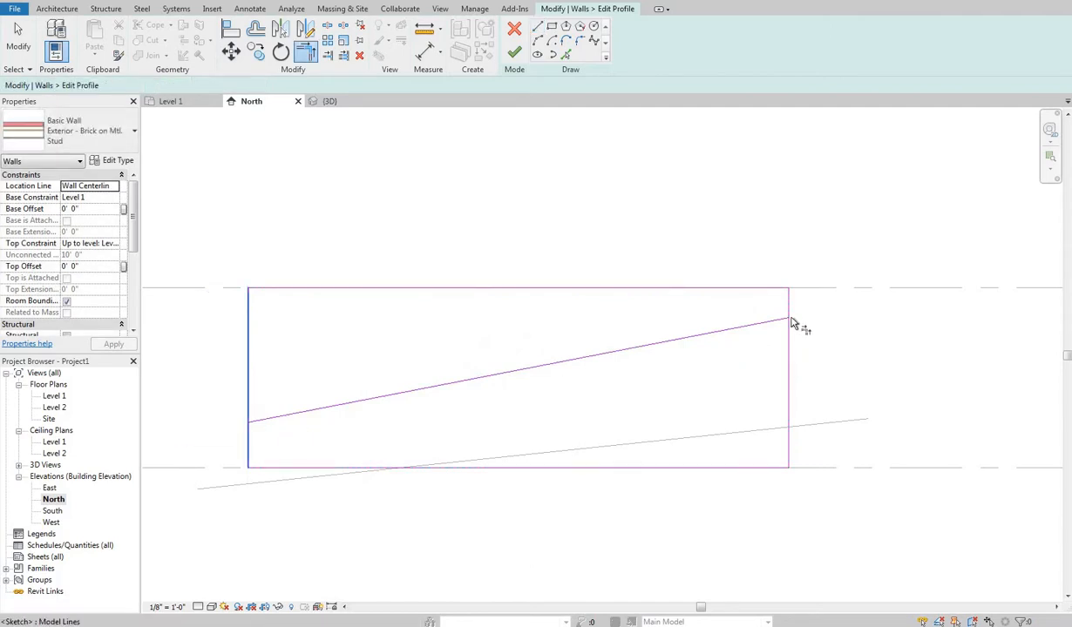
key("Escape")
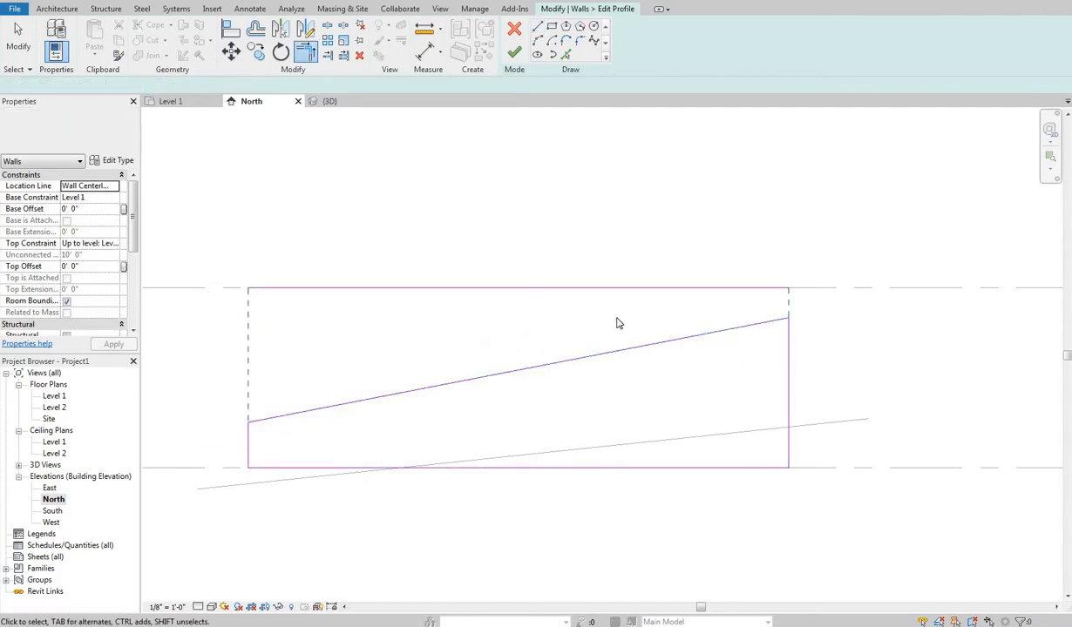
left_click(589, 287)
left_click(491, 153)
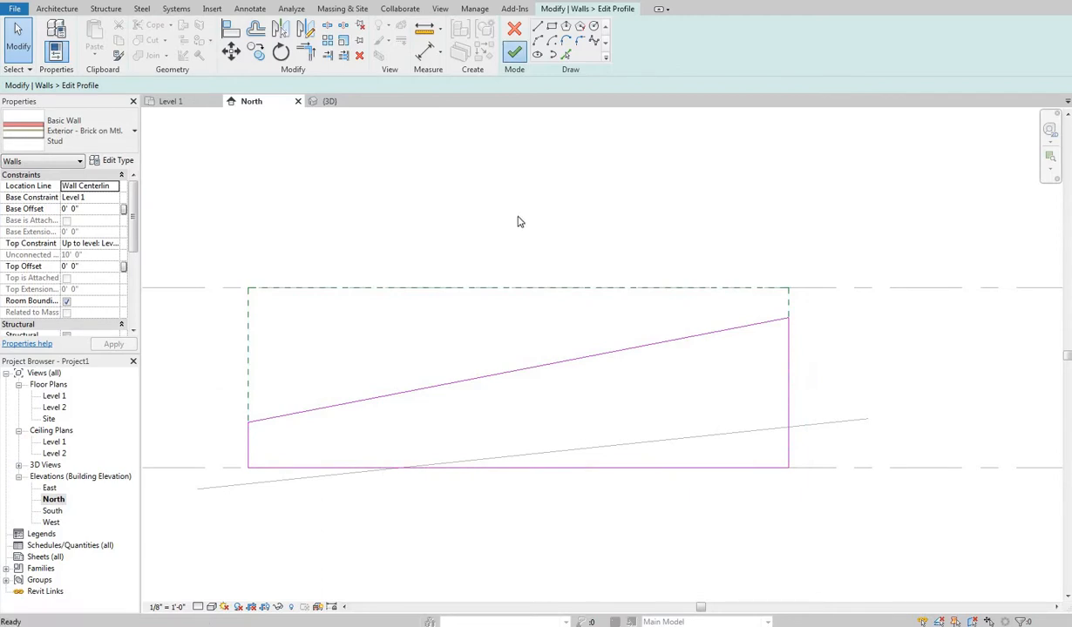
left_click(514, 52)
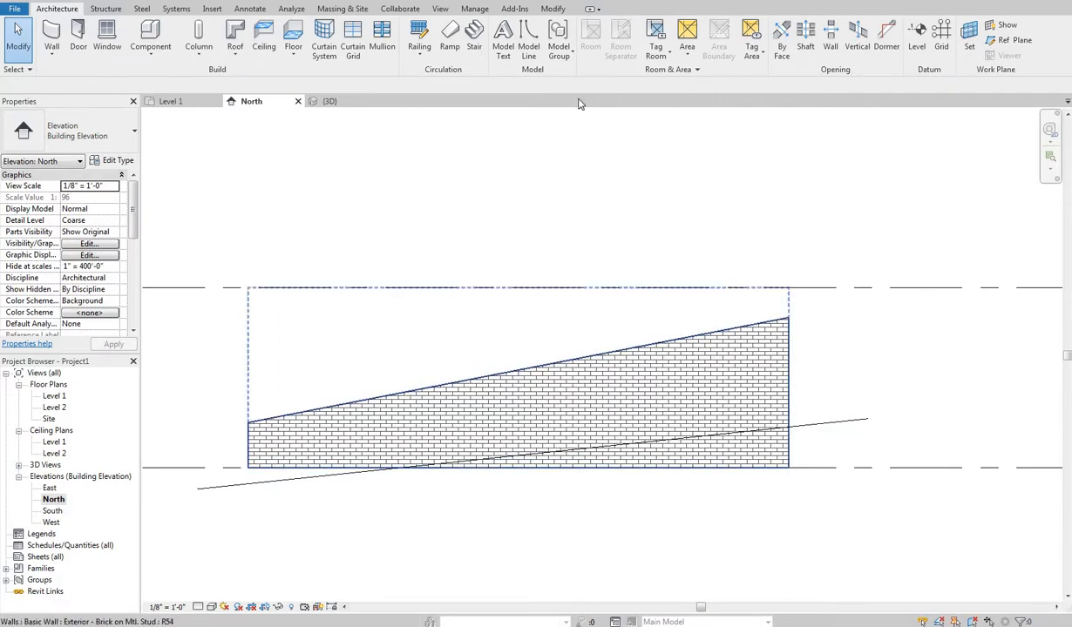
Reopen and finish the wall's profile sketch, and undo the sloping-top profile edit.
left_click(512, 45)
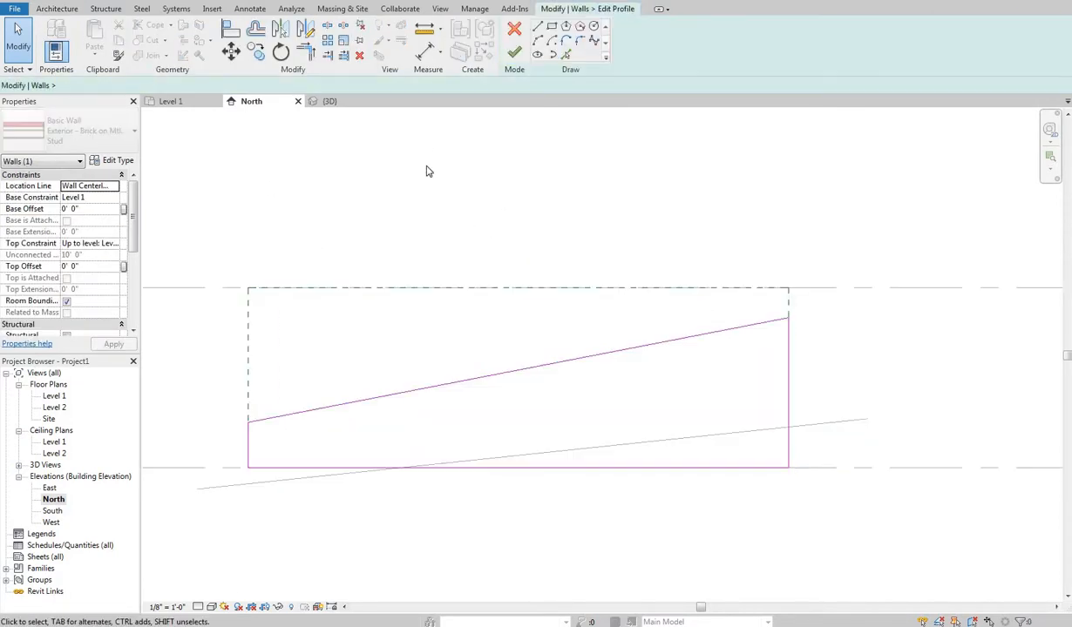
left_click(515, 52)
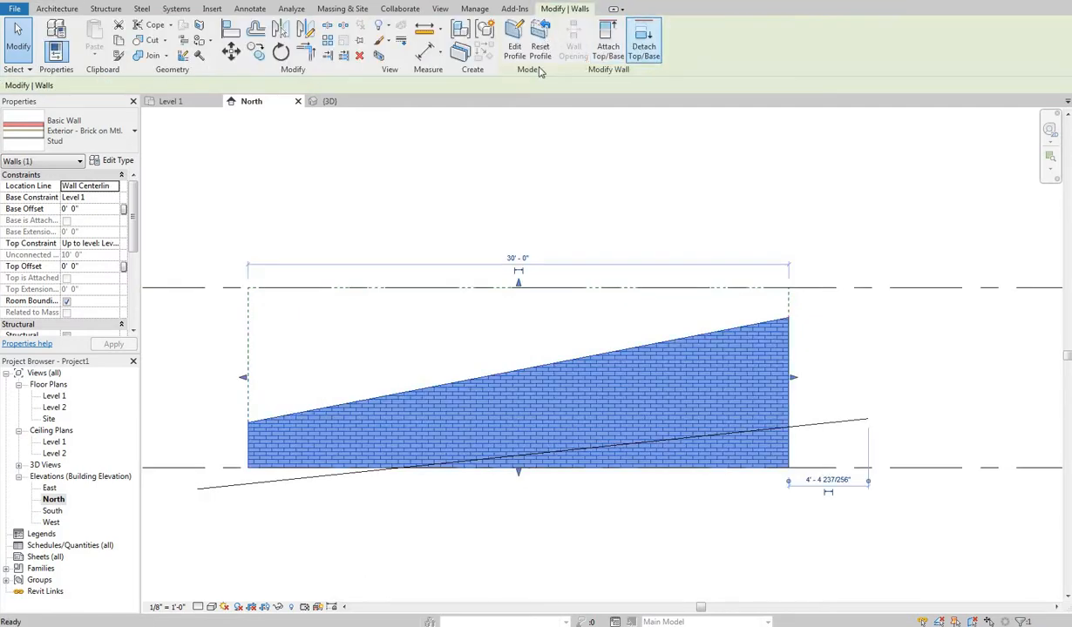
key("ctrl+z")
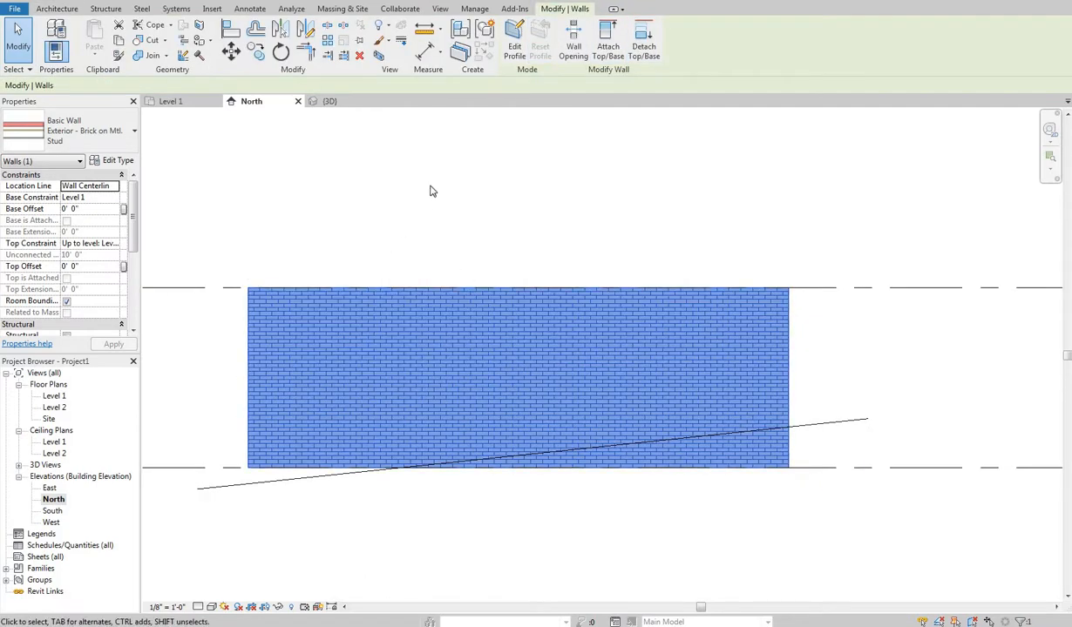
Open the wall's rectangular profile sketch for review, finish it, and deselect the wall.
left_click(515, 45)
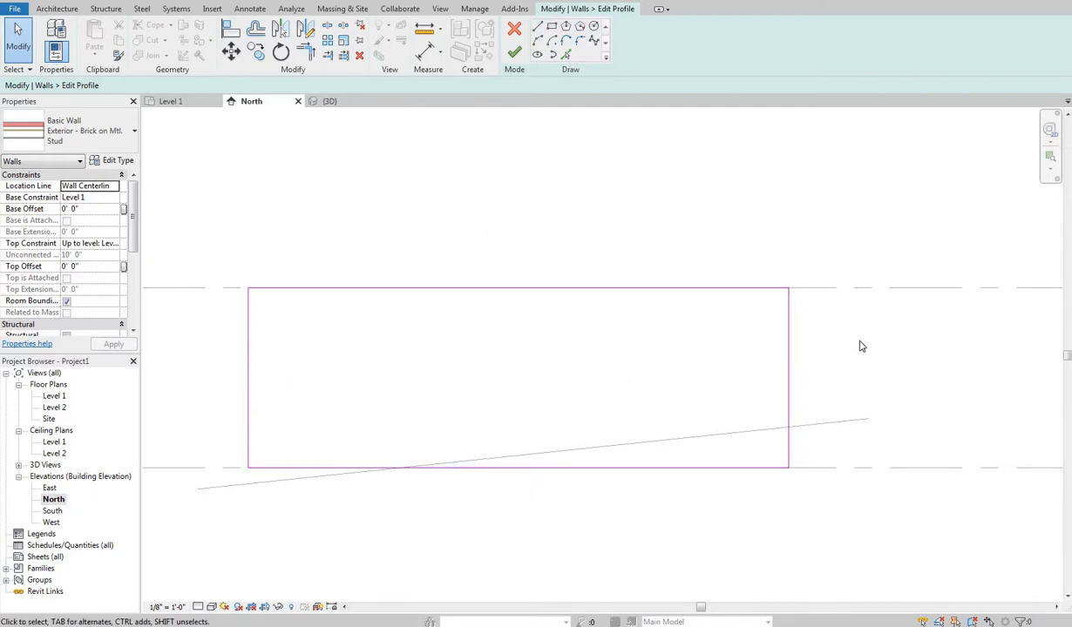
left_click(514, 52)
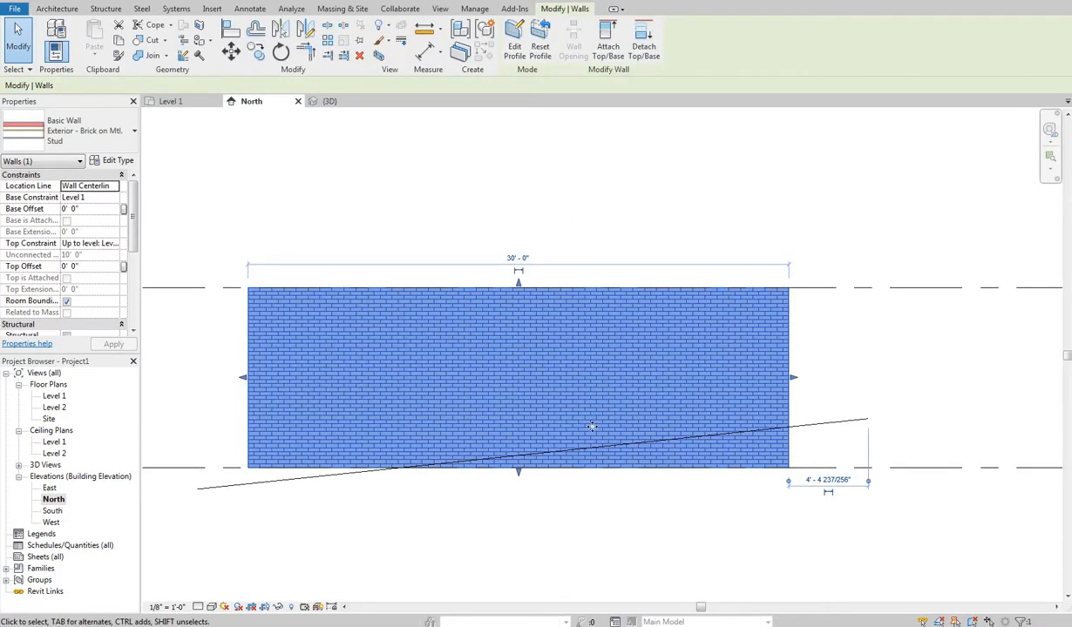
left_click(795, 388)
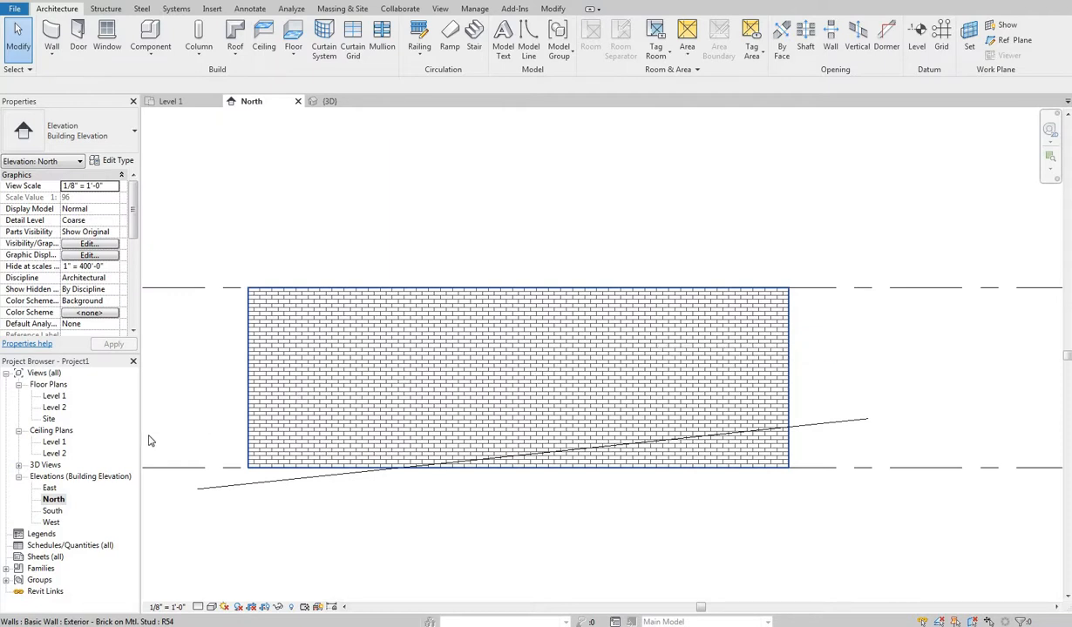
Open the Level 1 floor plan and delete the existing brick wall.
left_click(417, 387)
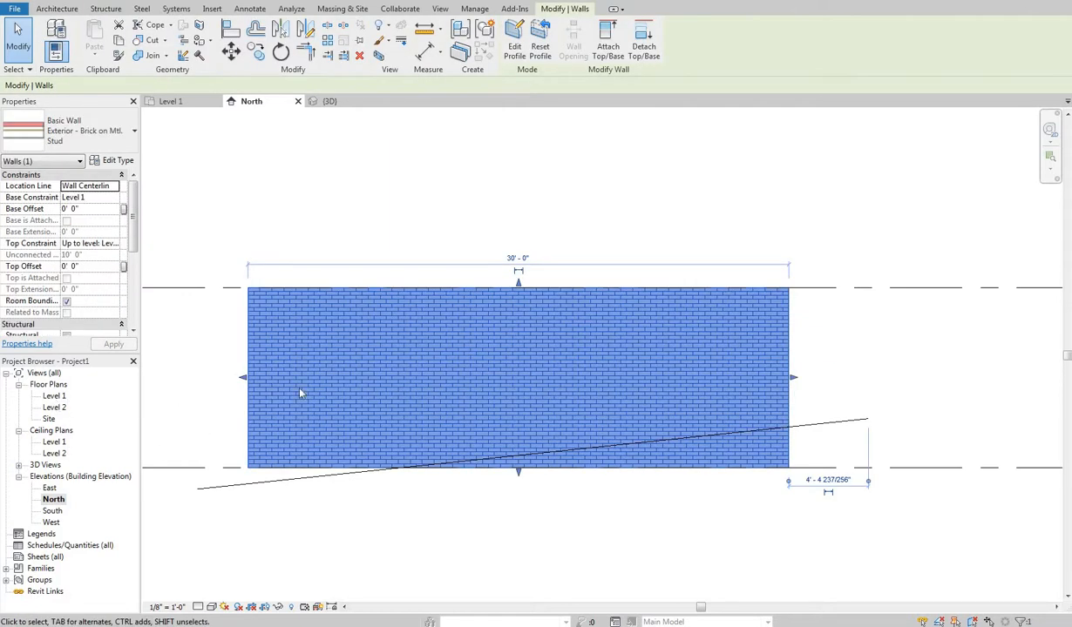
double_click(54, 395)
left_click(383, 362)
key("Delete")
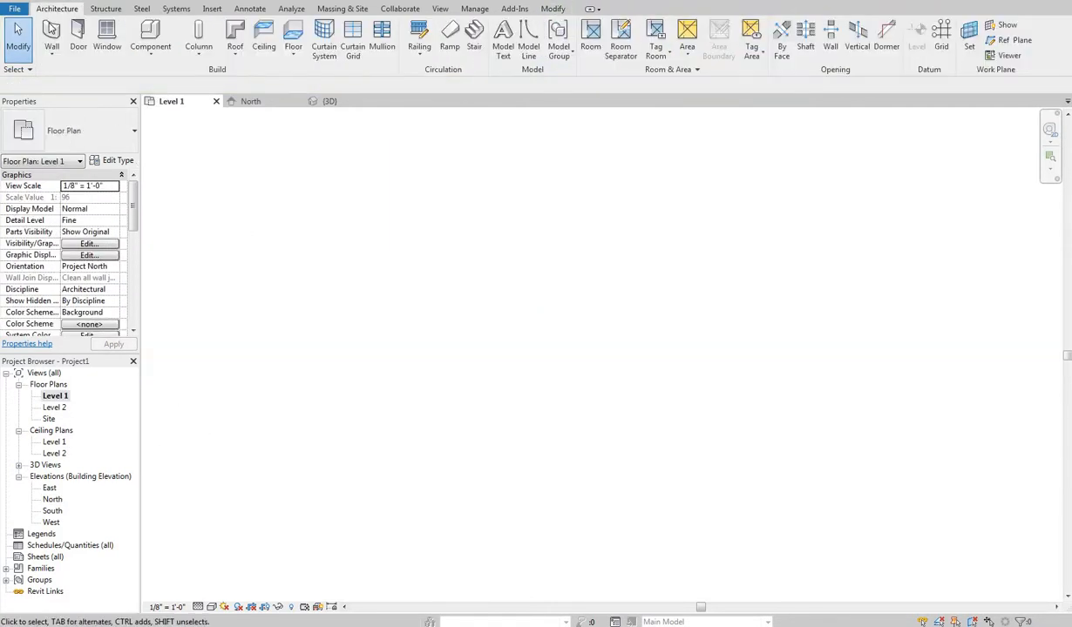
Draw a short horizontal stacked wall of type Exterior - Brick Over CMU w Metal Stud in the Level 1 plan.
left_click(52, 34)
left_click(88, 131)
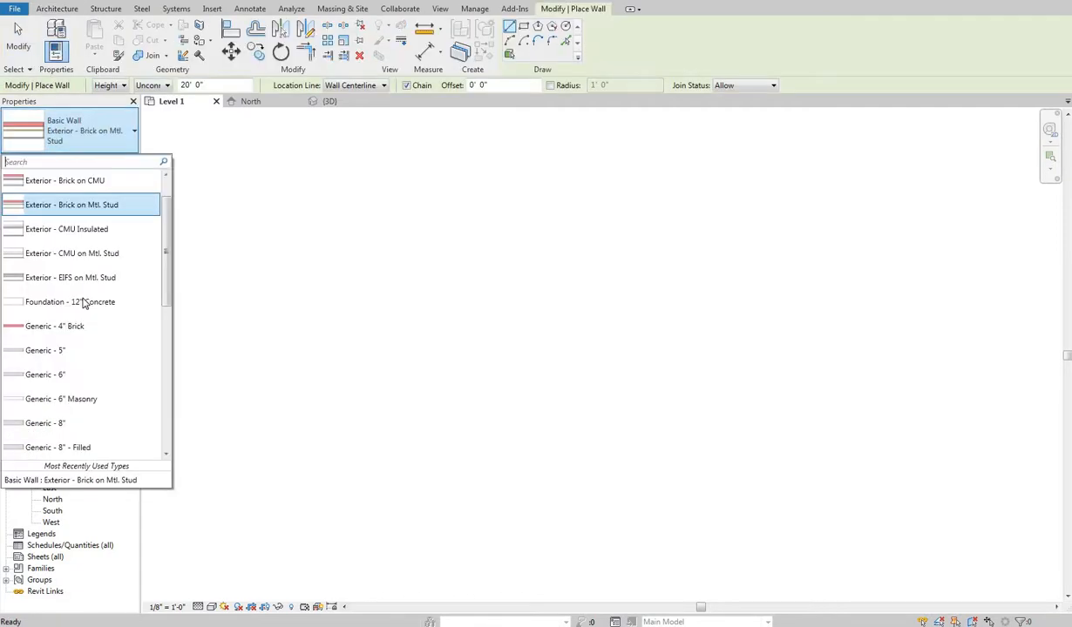
scroll(87, 302, "down", 7)
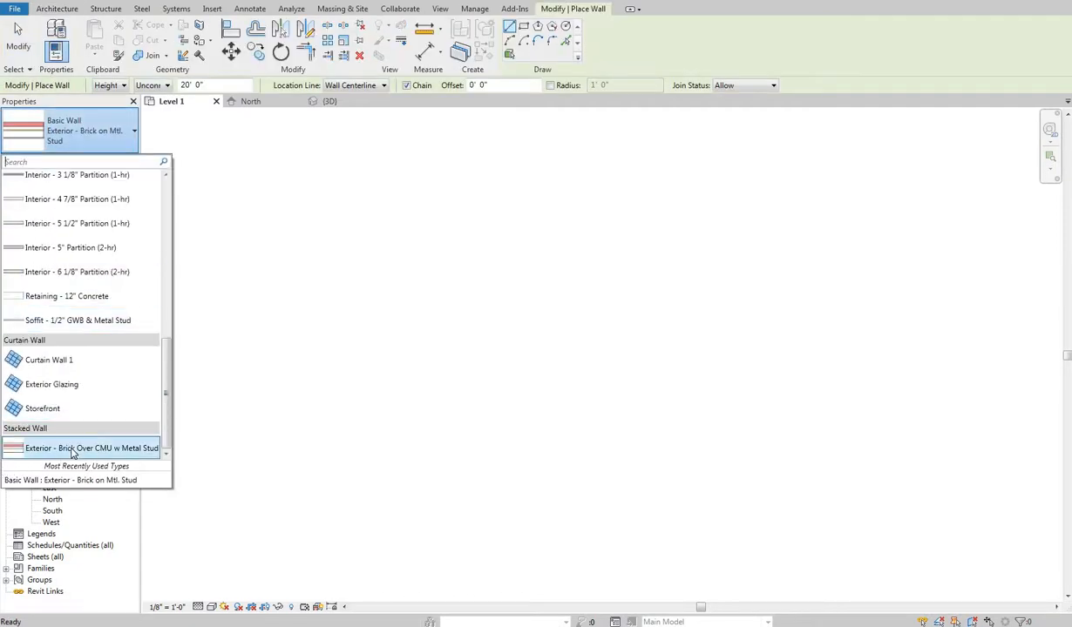
mouse_move(73, 452)
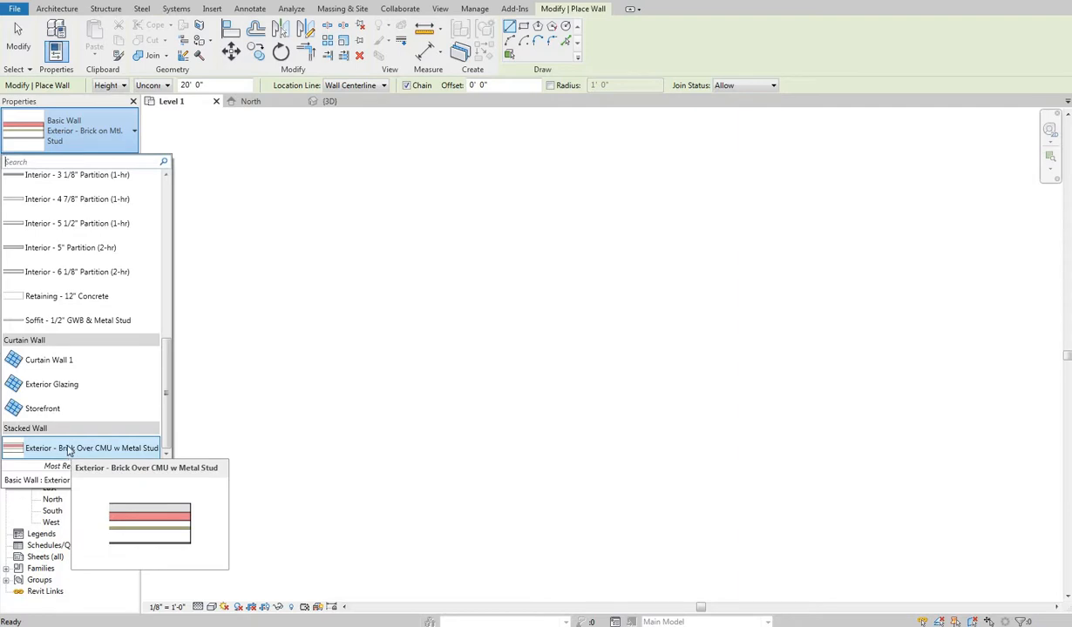
left_click(111, 449)
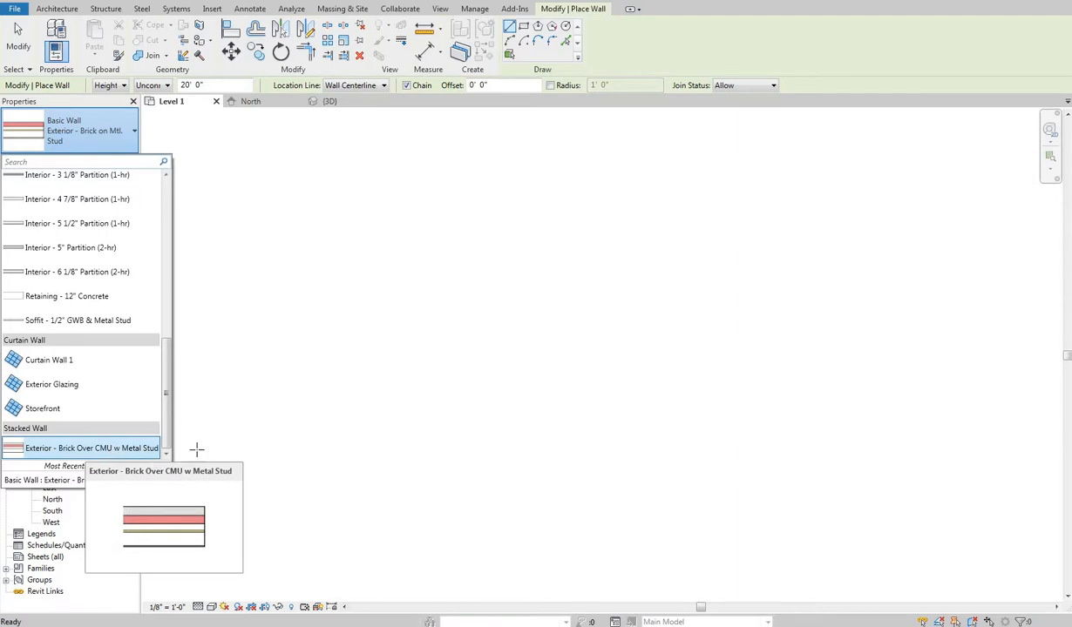
left_click(457, 369)
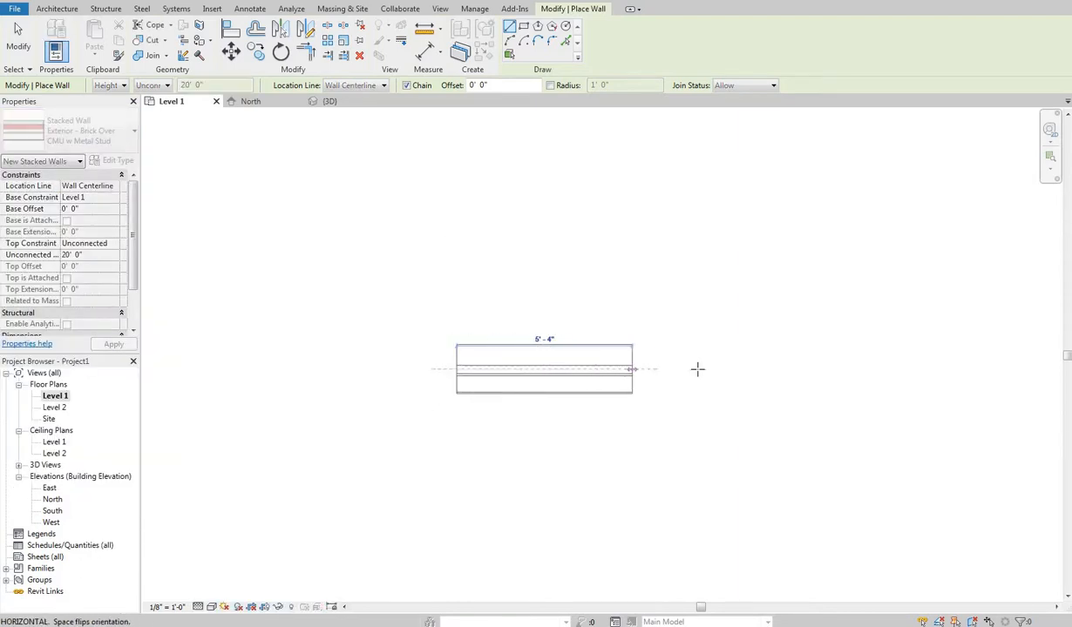
left_click(697, 369)
key("Escape")
key("Escape")
right_click(481, 249)
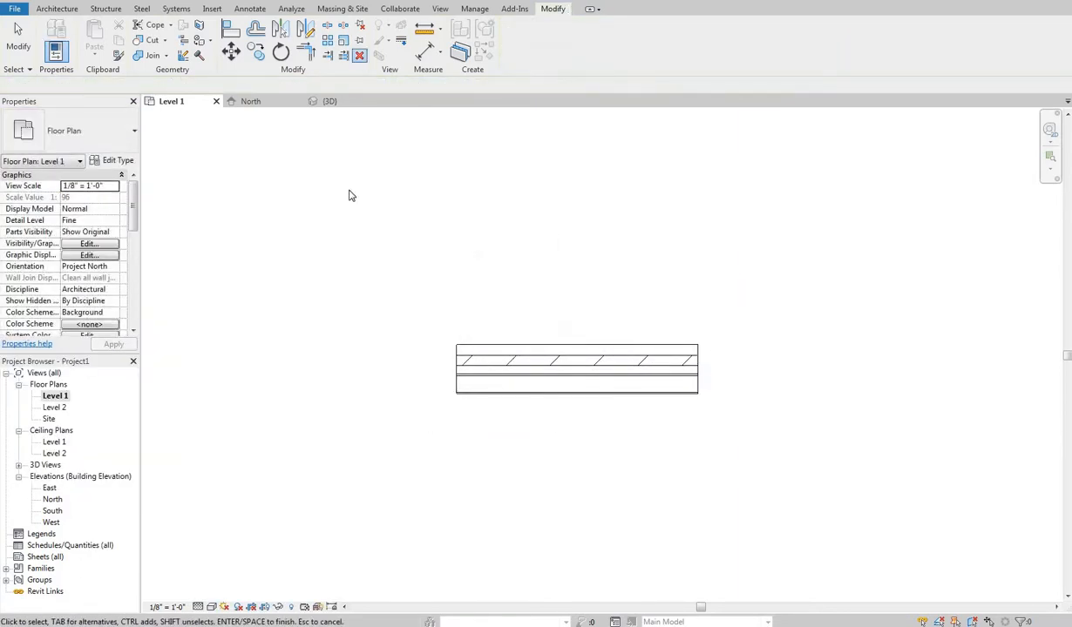
right_click(453, 232)
left_click(476, 252)
Open the 3D view and examine the stacked wall where the brick part meets the wider CMU base.
left_click(329, 101)
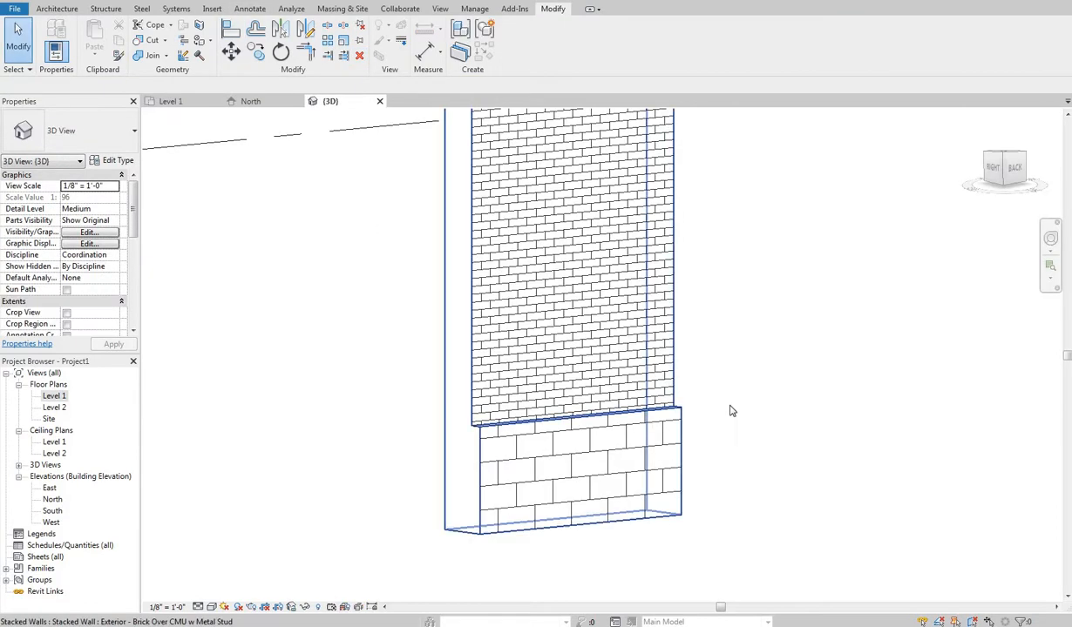
scroll(665, 488, "down", 3)
middle_click_drag(665, 502, 658, 541)
middle_click_drag(737, 517, 717, 462, "shift")
scroll(713, 438, "up", 5)
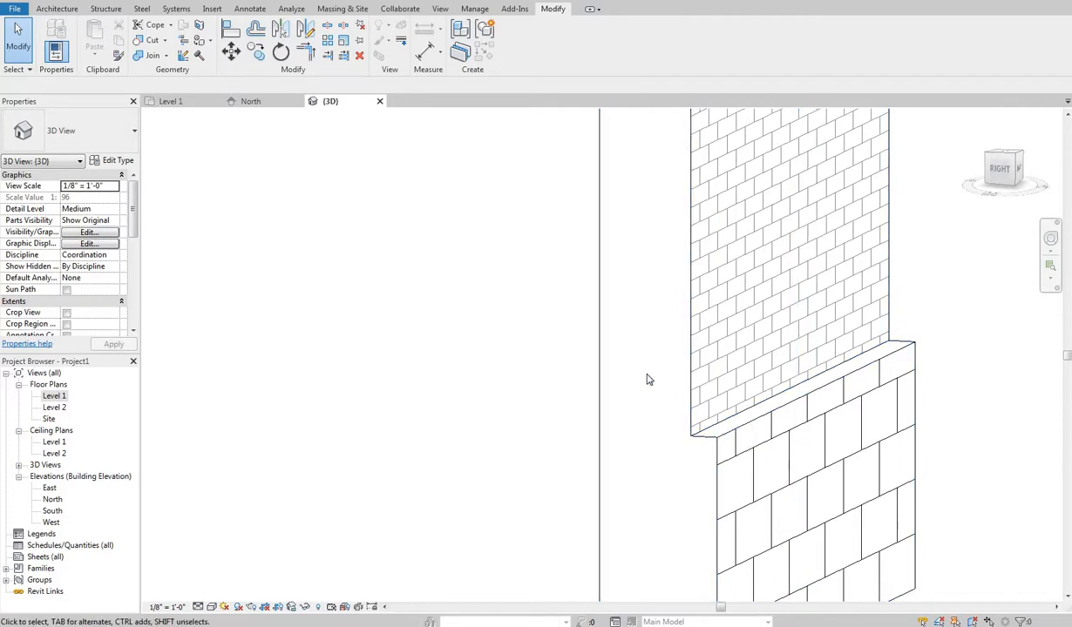
scroll(698, 331, "down", 3)
scroll(613, 477, "down", 2)
middle_click_drag(613, 478, 616, 475, "shift")
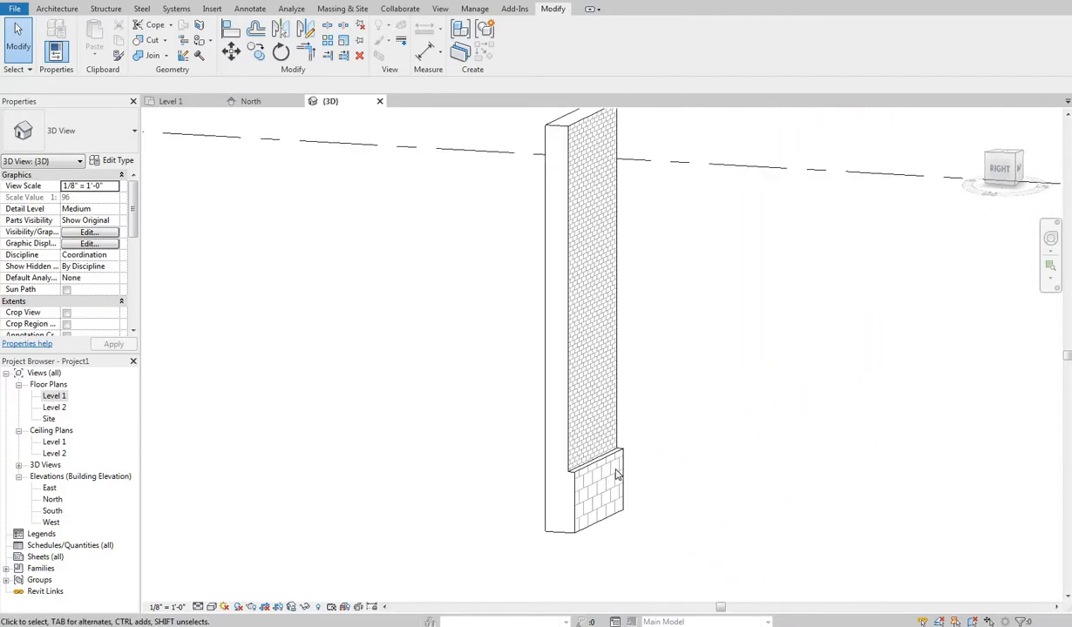
Open the stacked wall type's structure assembly and review the wall types available for its upper brick part.
left_click(534, 373)
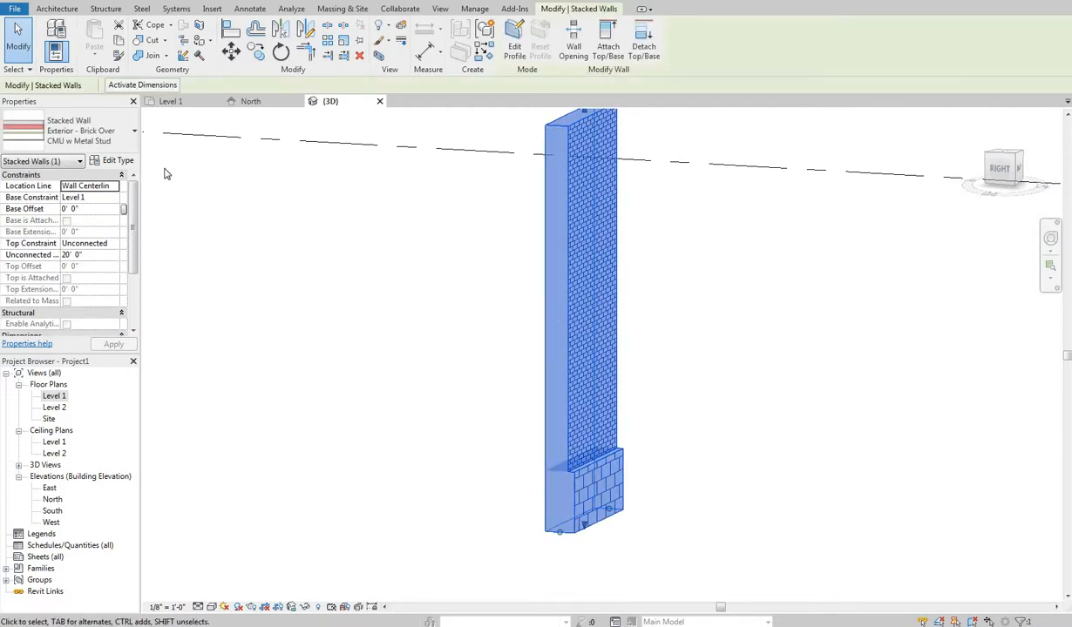
left_click(113, 160)
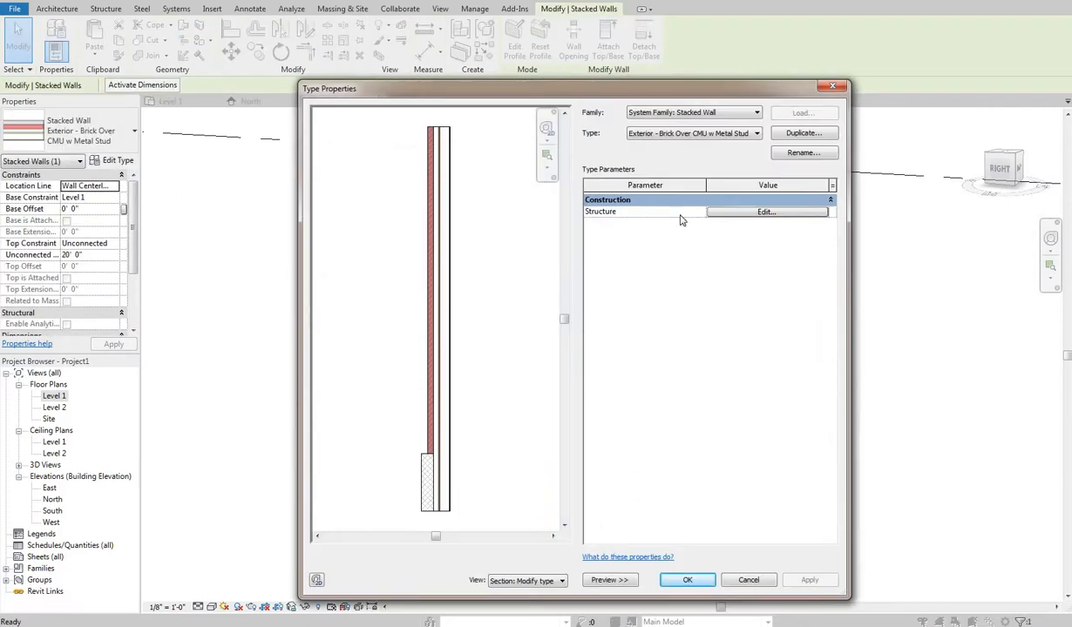
left_click(724, 212)
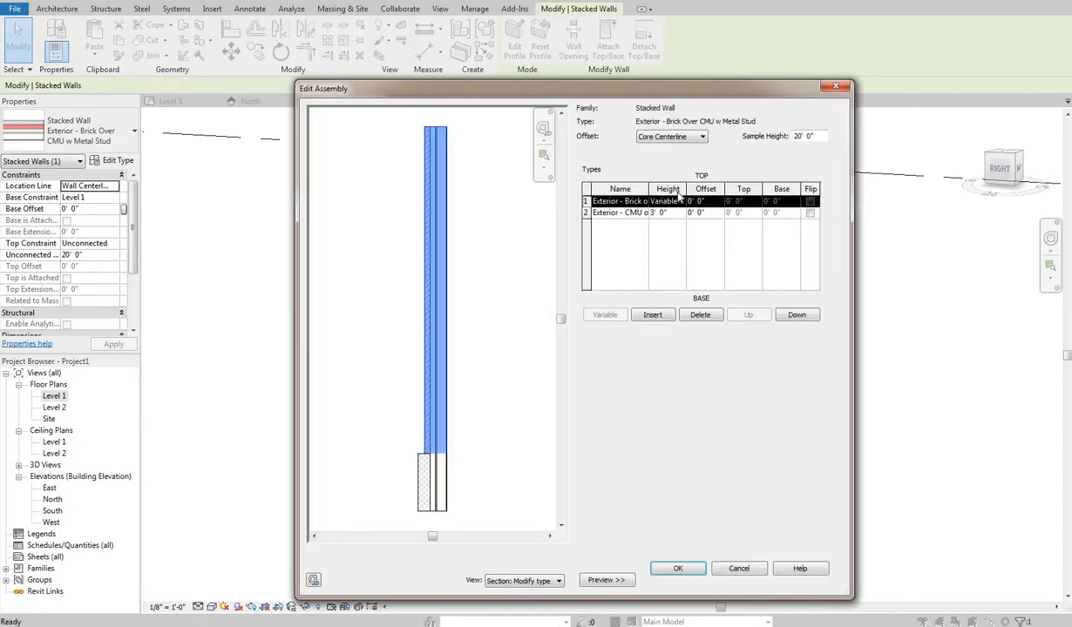
left_click(645, 202)
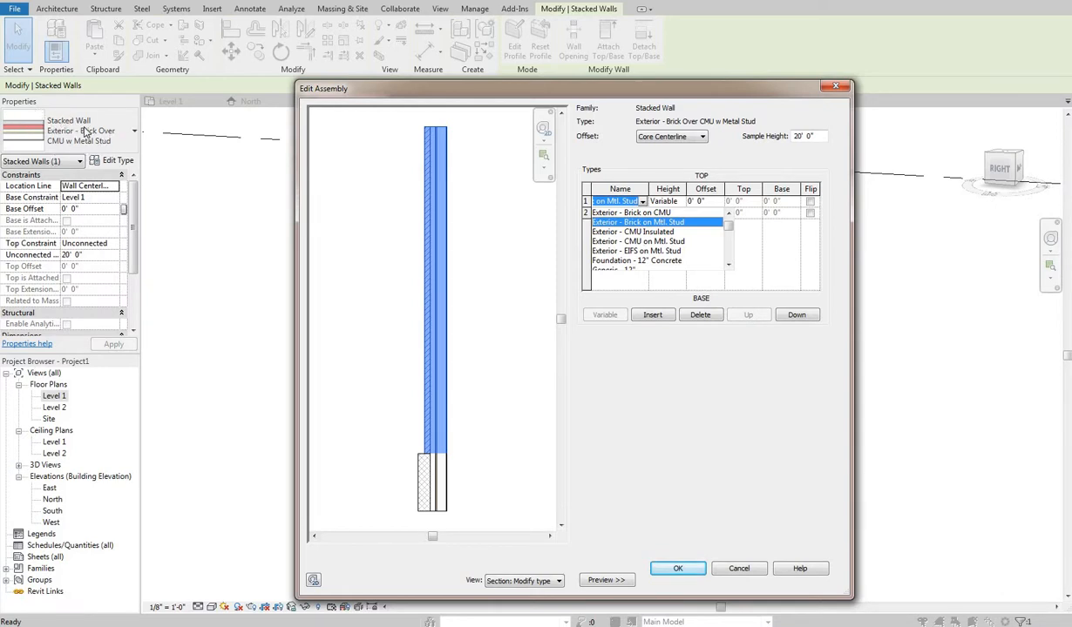
scroll(634, 237, "up", 1)
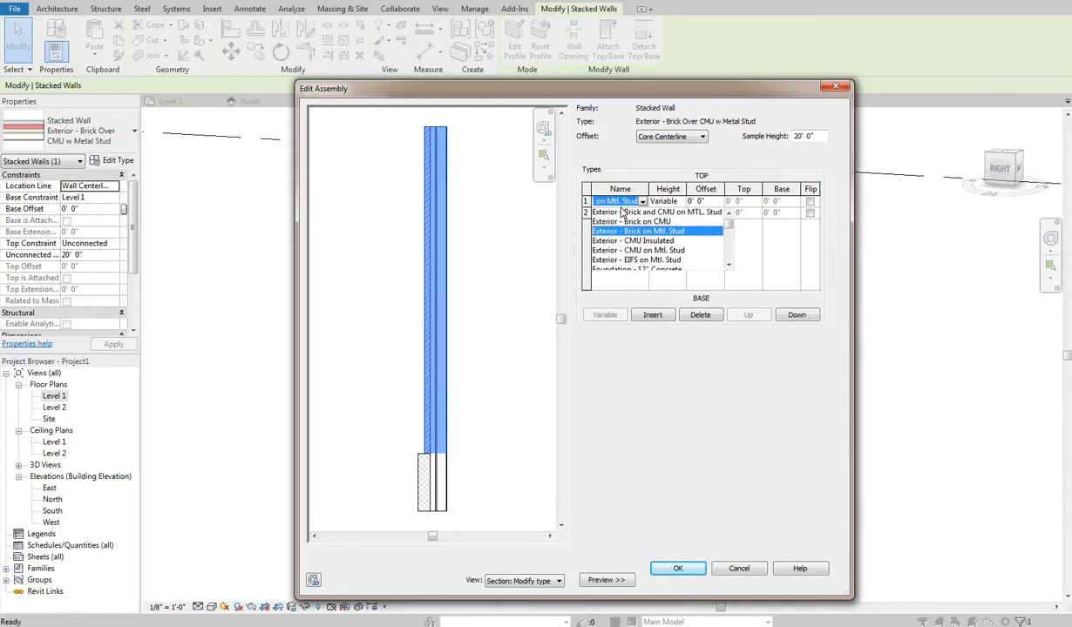
scroll(645, 207, "down", 2)
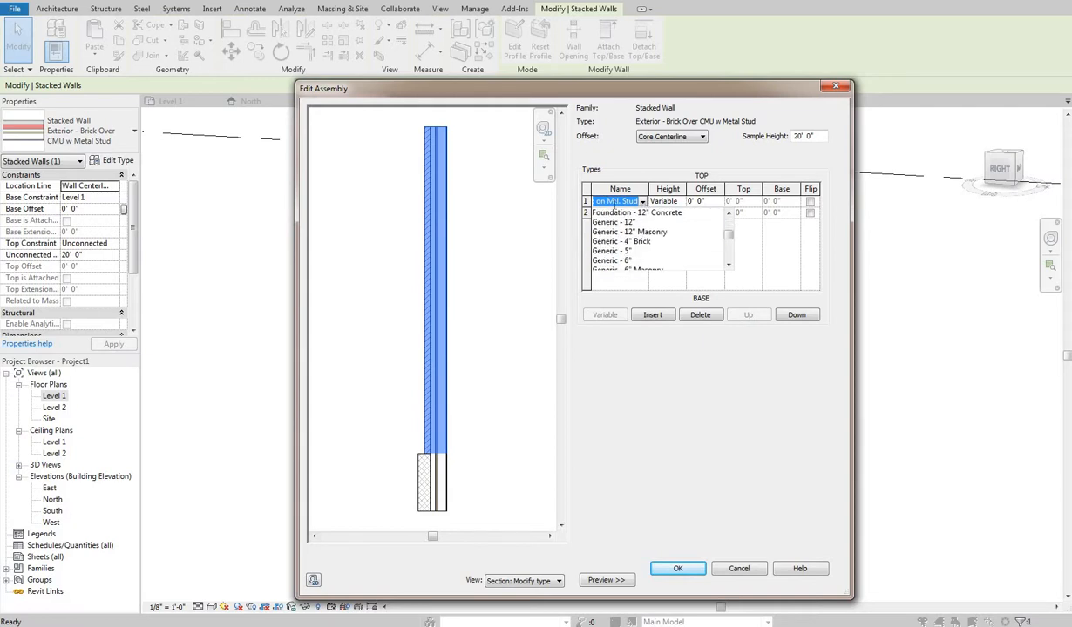
left_click(644, 204)
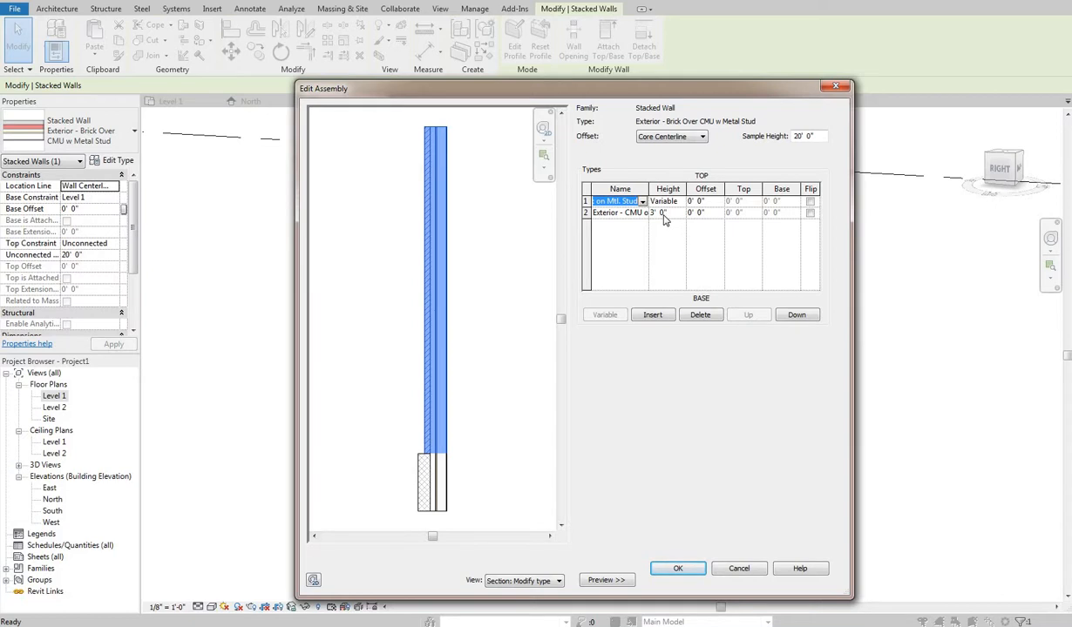
Set the height of the lower CMU wall in the assembly to 4' 0" and apply the type changes.
left_click(616, 209)
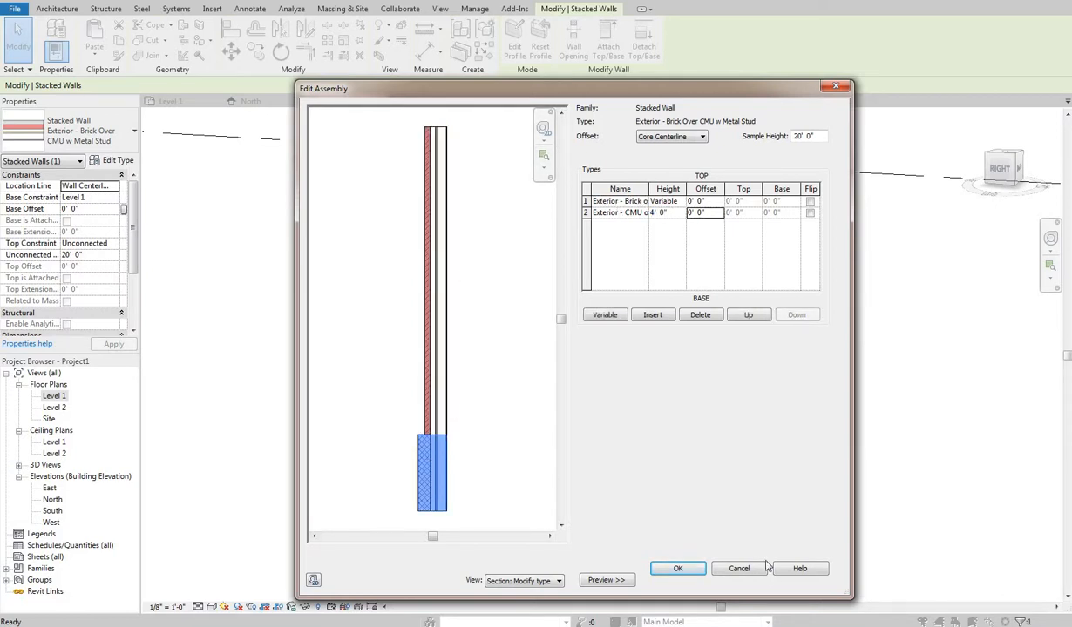
left_click(676, 568)
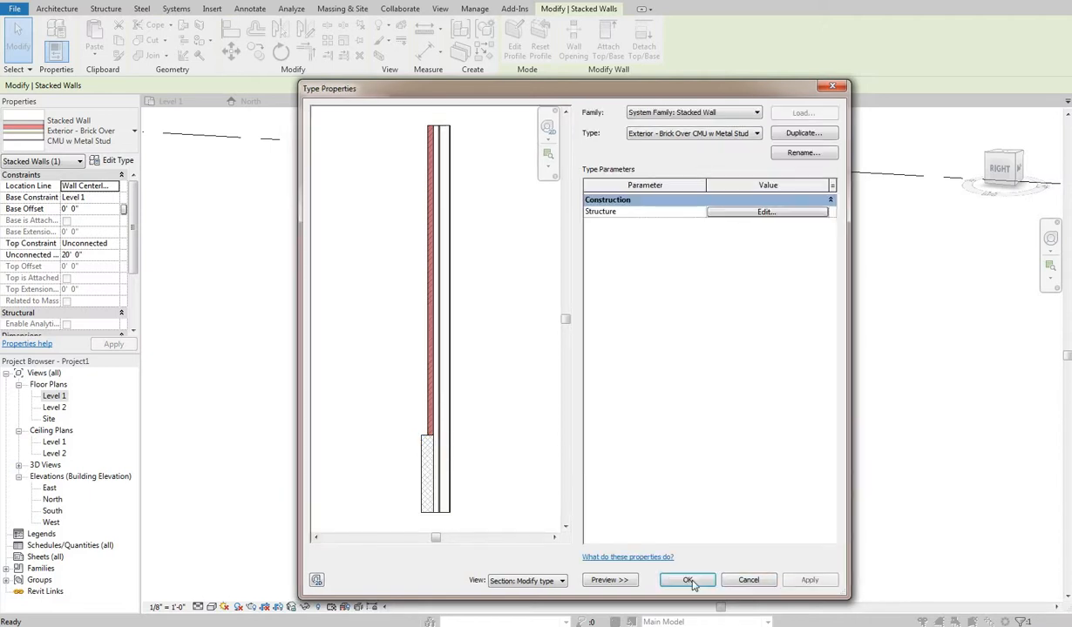
left_click(688, 580)
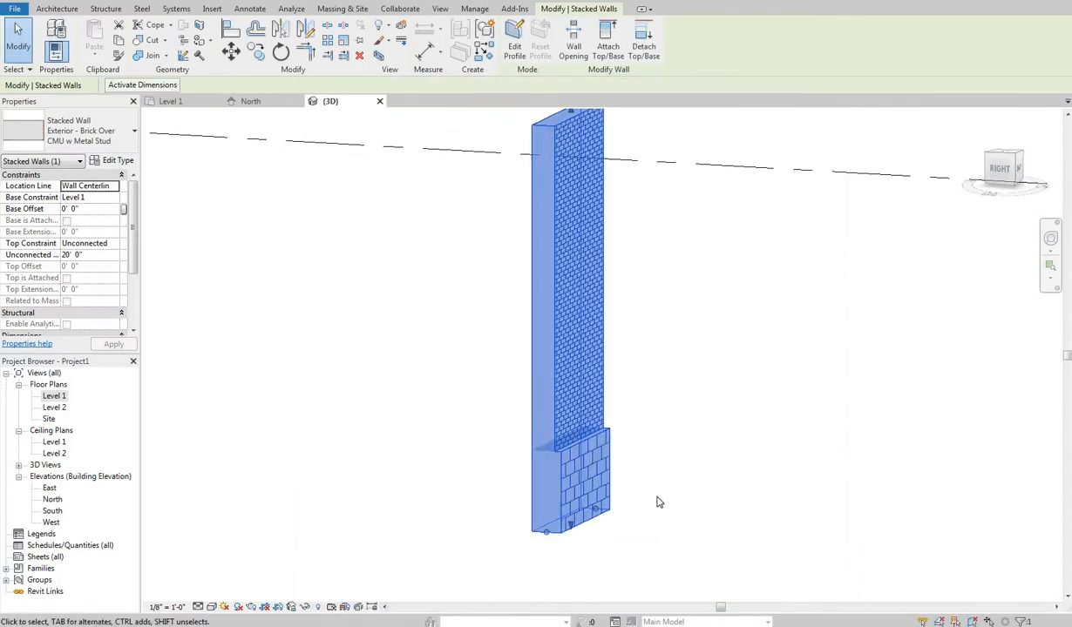
Examine the modified stacked wall's brick upper part and CMU base in 3D from another angle.
scroll(633, 429, "down", 2)
middle_click_drag(643, 418, 622, 440)
left_click(621, 439)
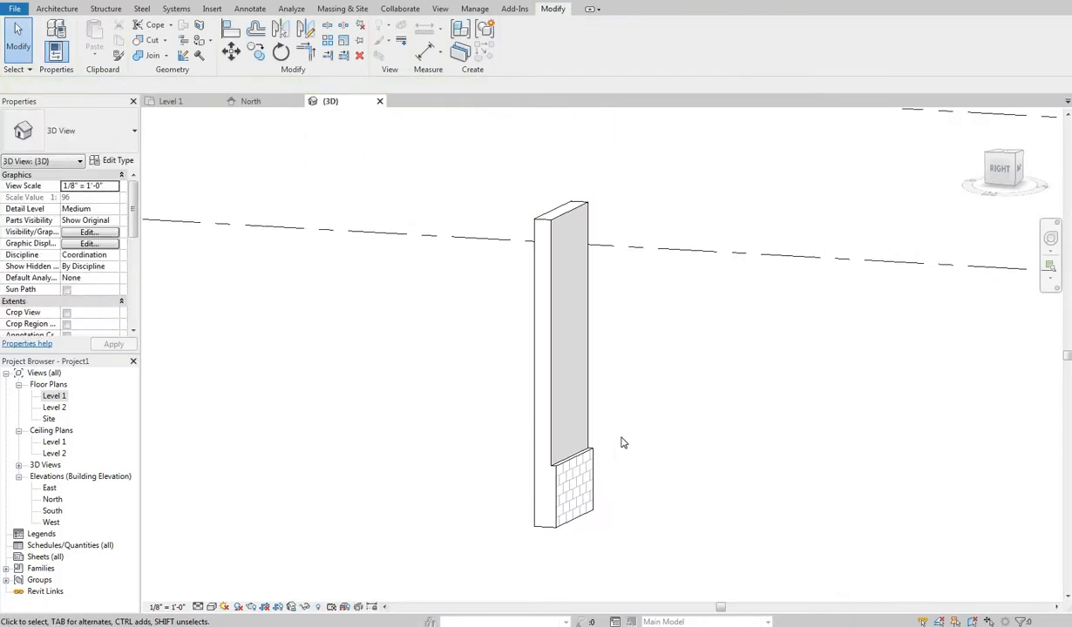
left_click(594, 471)
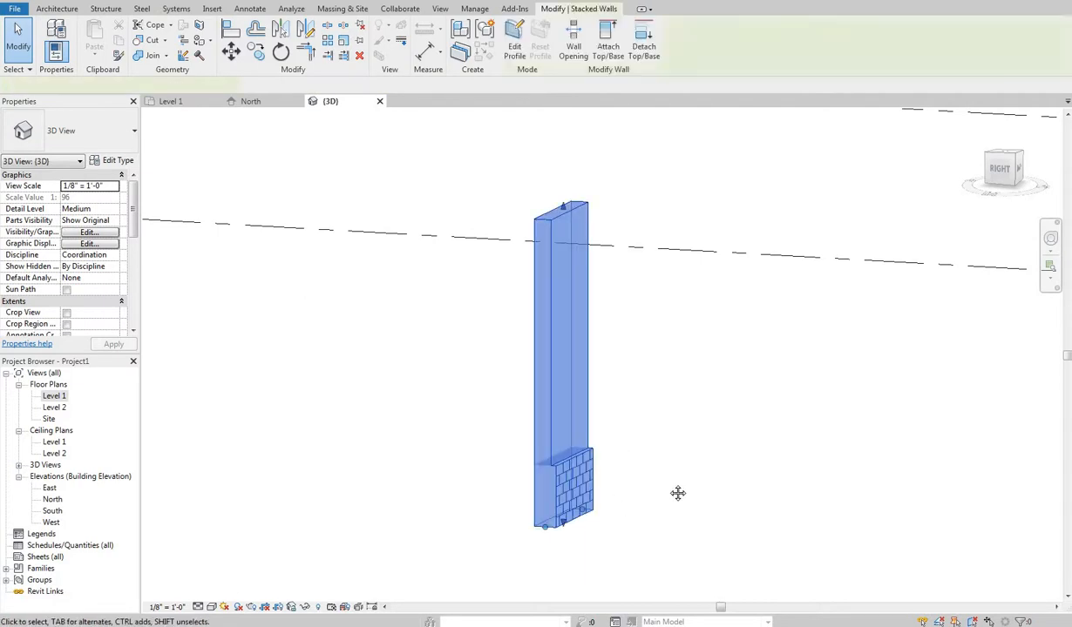
middle_click_drag(677, 493, 646, 470, "shift")
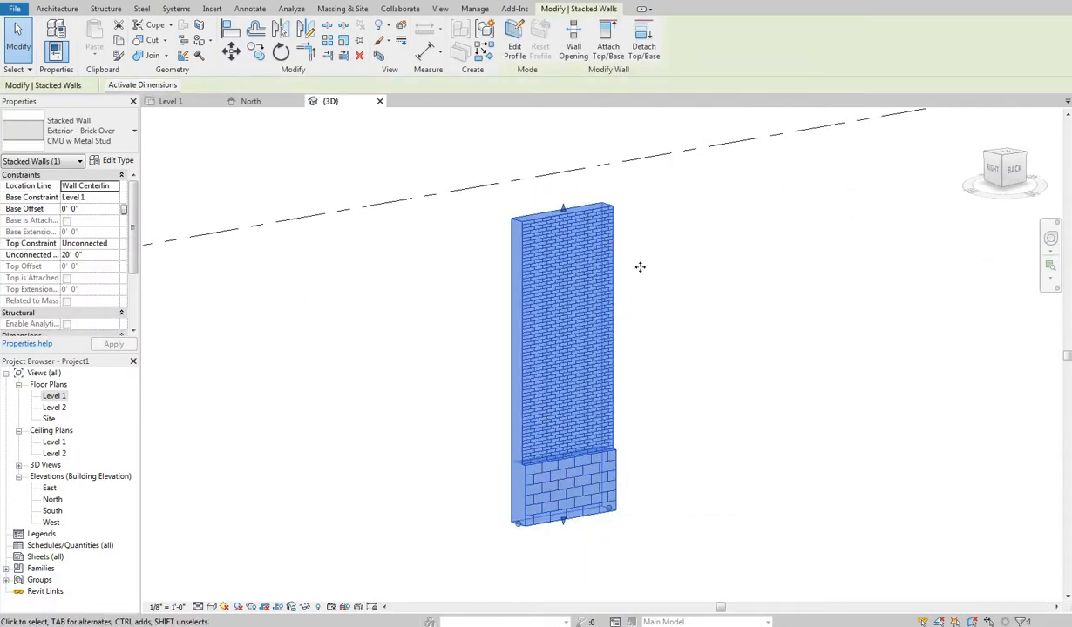
left_click(671, 403)
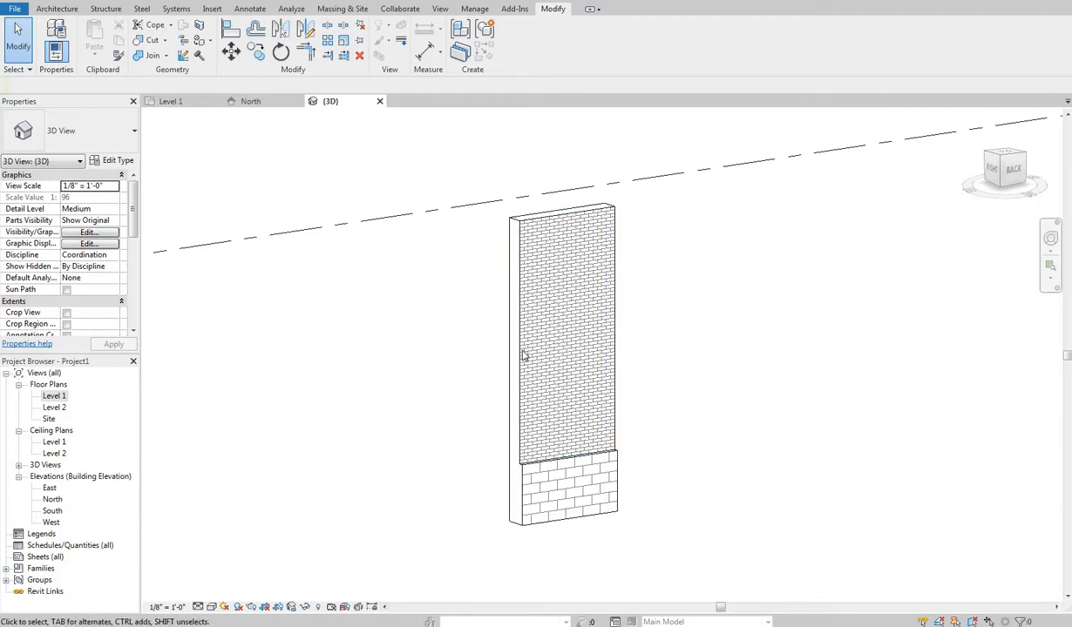
Open the South elevation and lengthen the stacked wall by about half by extending its left end.
left_click(507, 404)
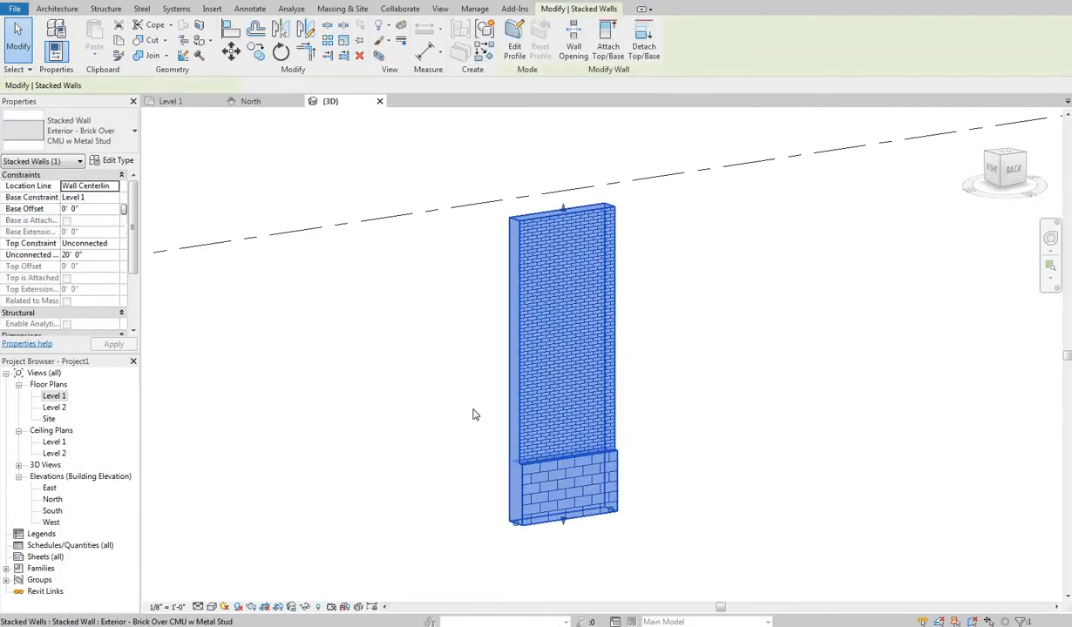
double_click(52, 511)
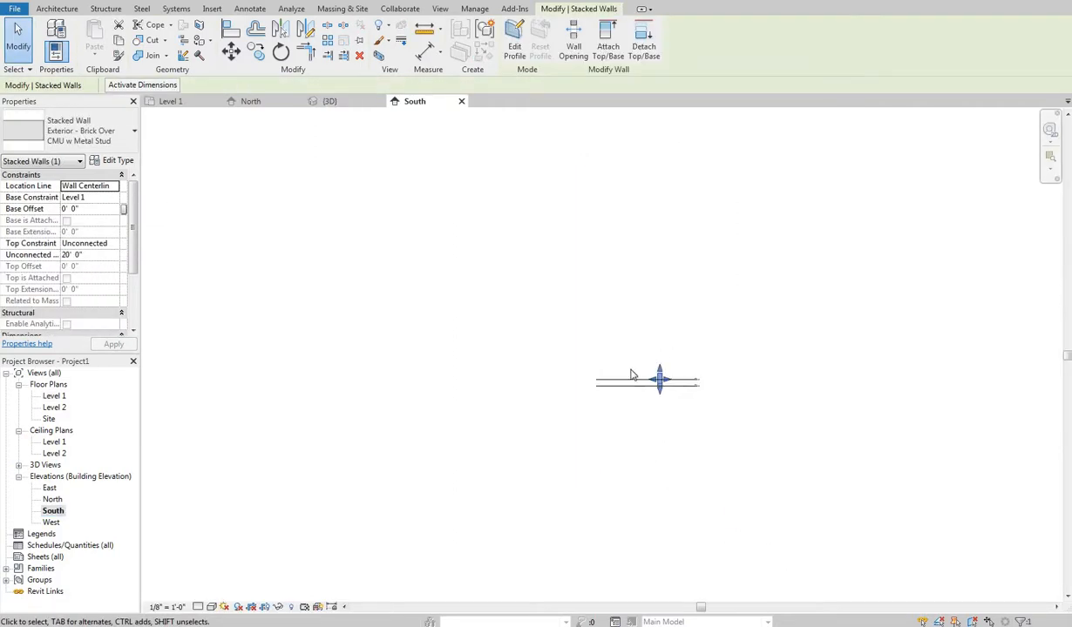
scroll(632, 375, "up", 5)
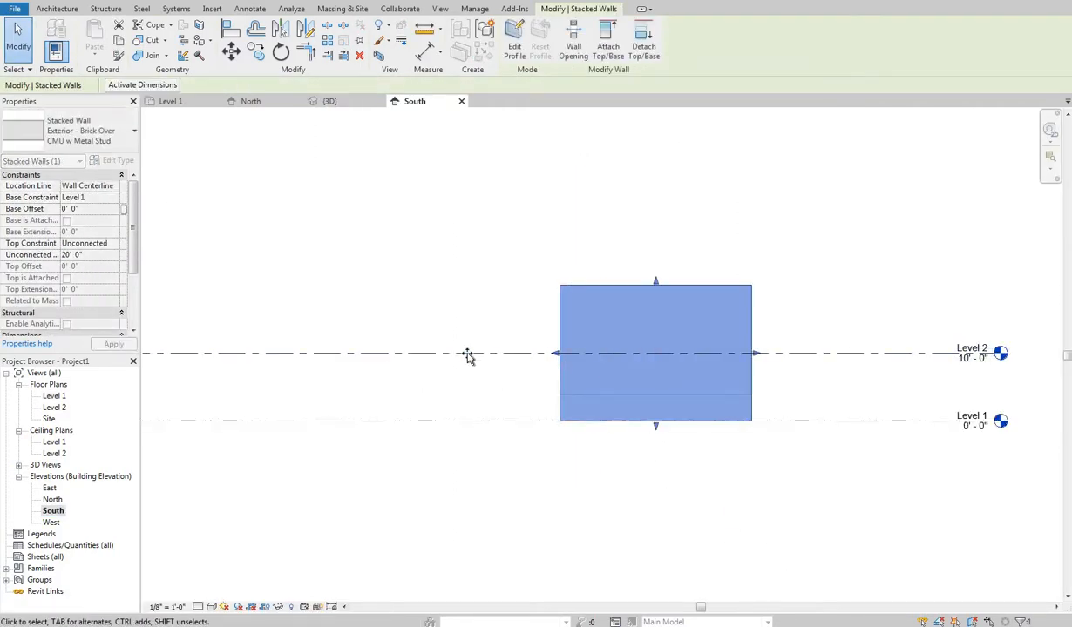
left_click_drag(467, 354, 466, 354)
left_click(493, 291)
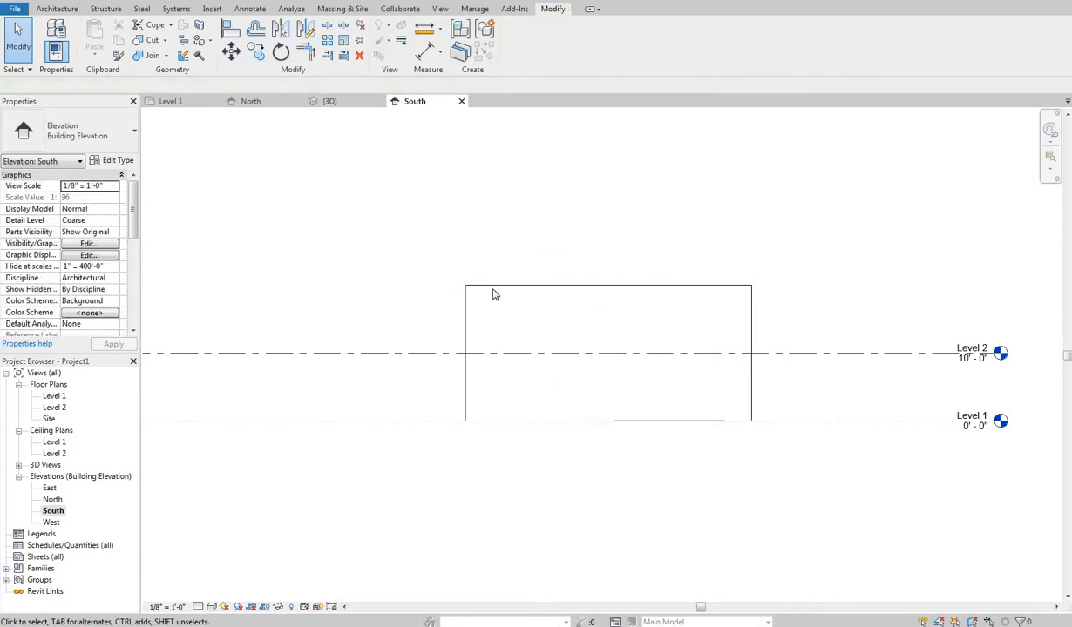
Edit the stacked wall's profile and sketch a two-step line from its base to its right edge, with the upper run 5' 0" above the base.
left_click(576, 326)
left_click(514, 39)
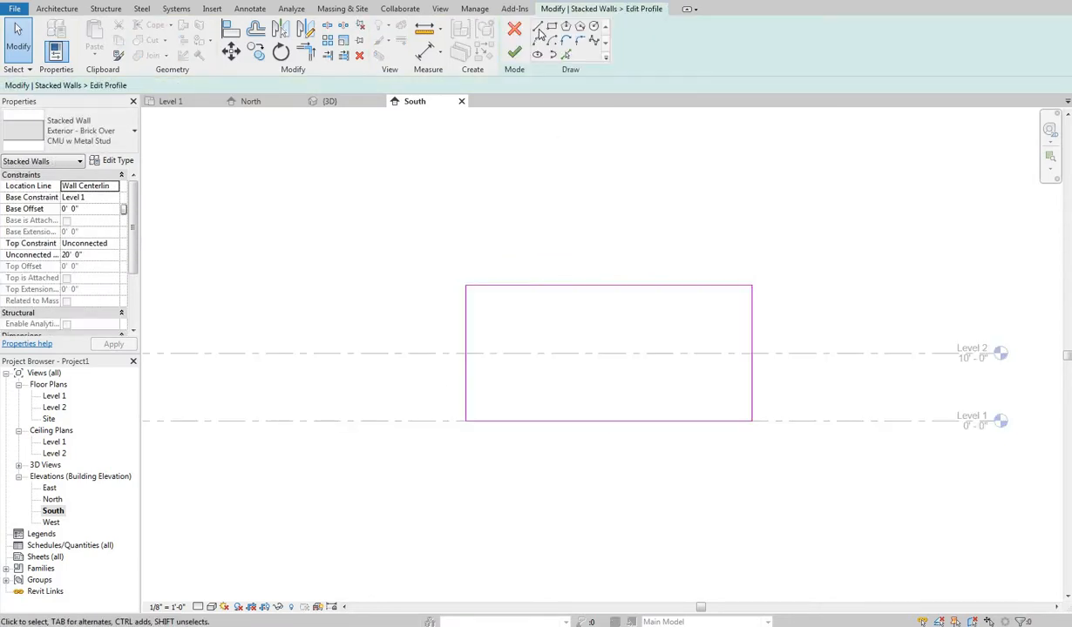
left_click(517, 420)
left_click(517, 408)
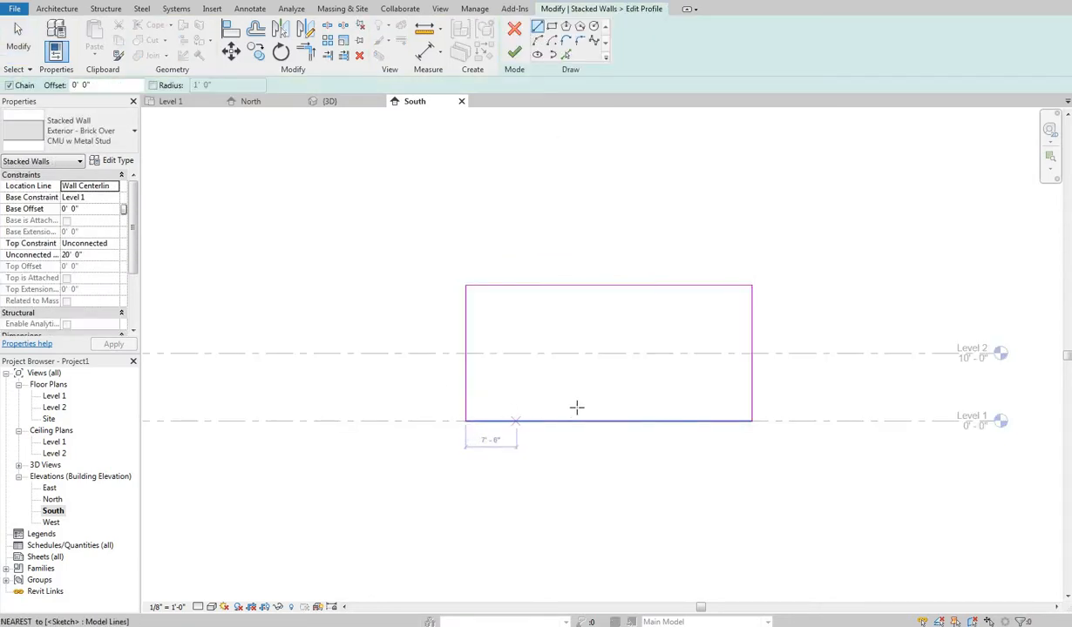
left_click(613, 408)
left_click(612, 388)
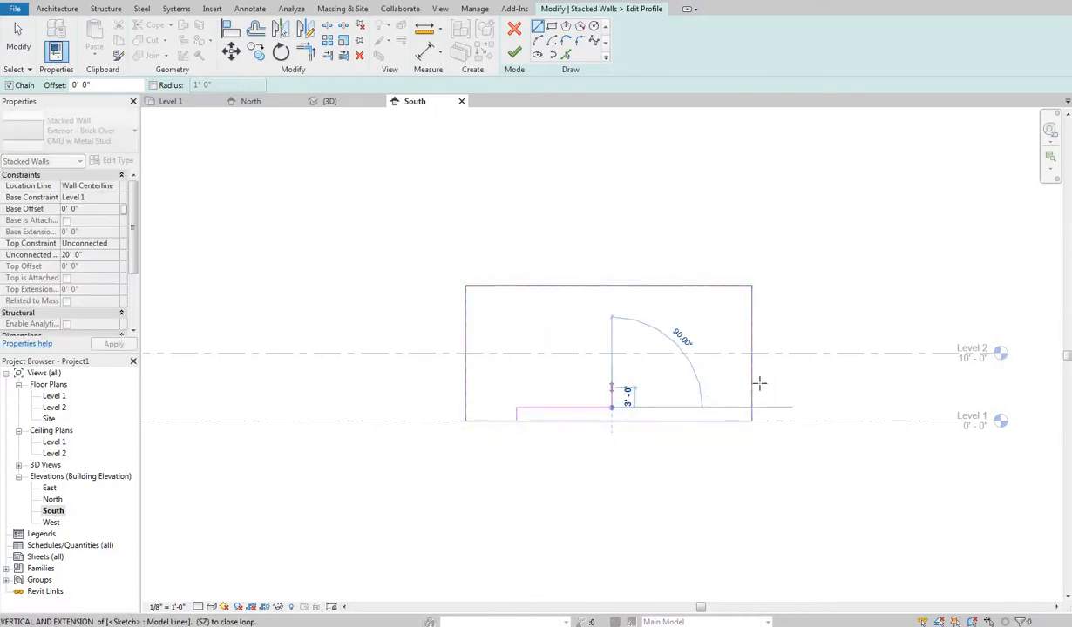
left_click(751, 386)
key("Escape")
key("Escape")
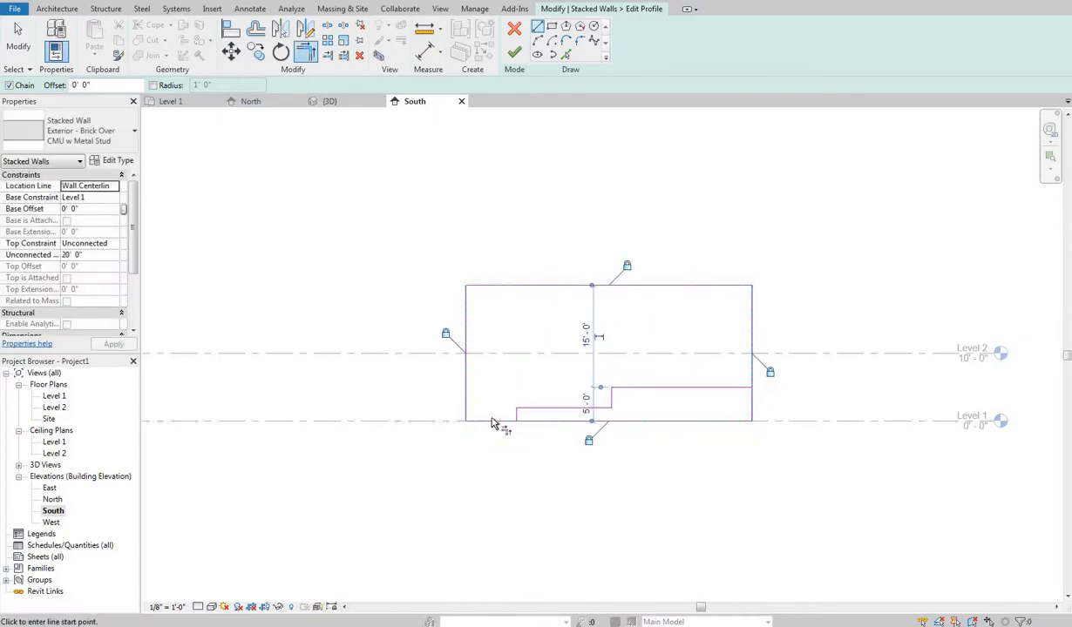
Trim the profile's base and right edge to the stepped line and finish the profile edit.
left_click(732, 387)
left_click(752, 376)
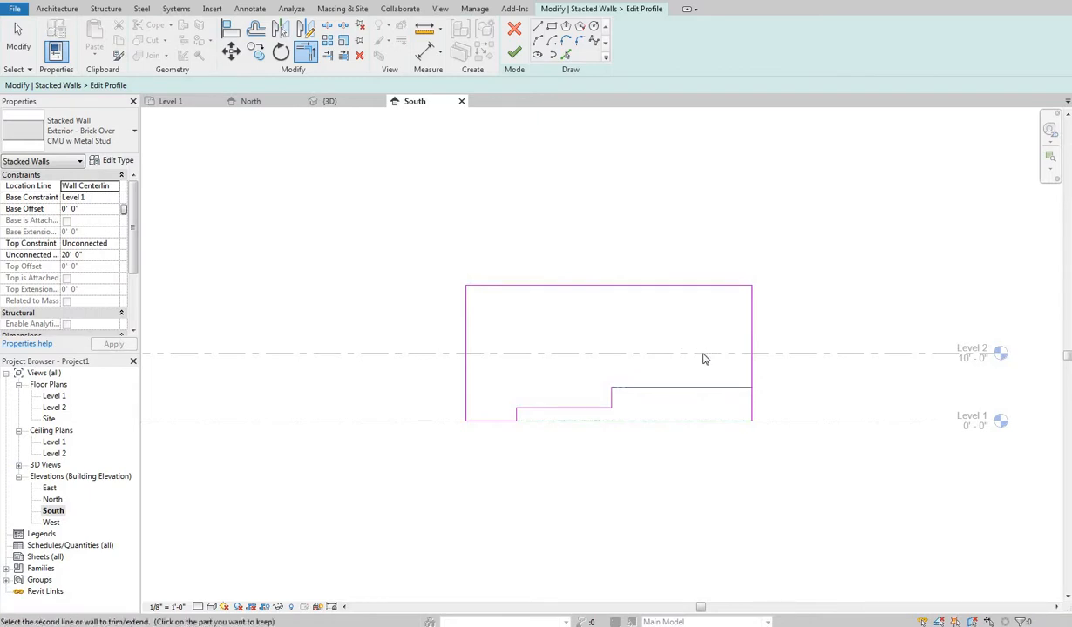
right_click(683, 342)
left_click(686, 351)
right_click(681, 341)
left_click(686, 350)
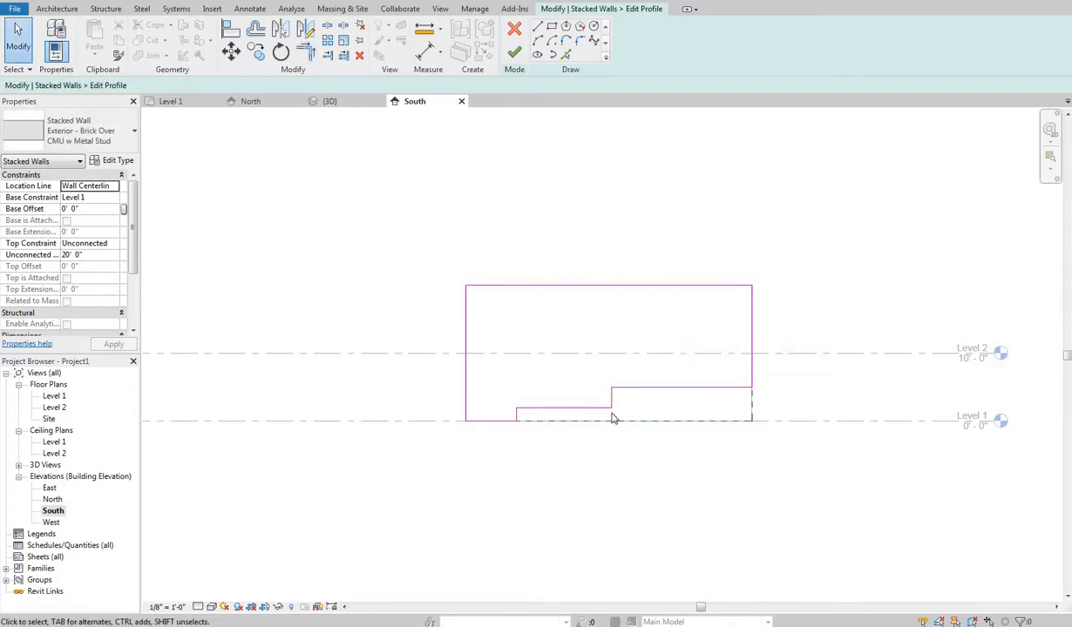
middle_click_drag(612, 414, 585, 418)
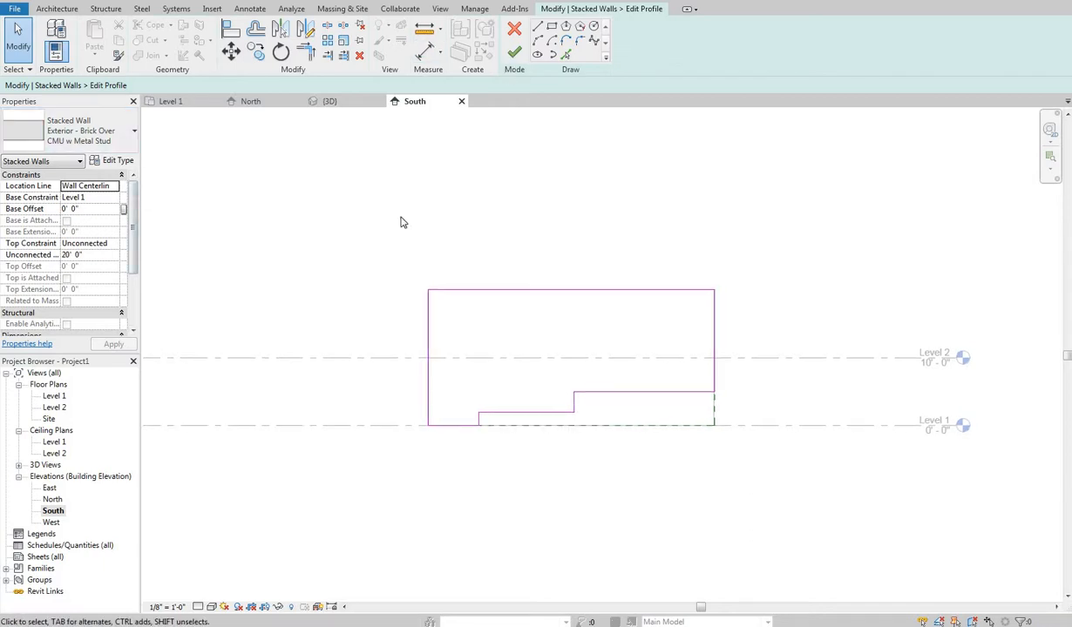
left_click(281, 271)
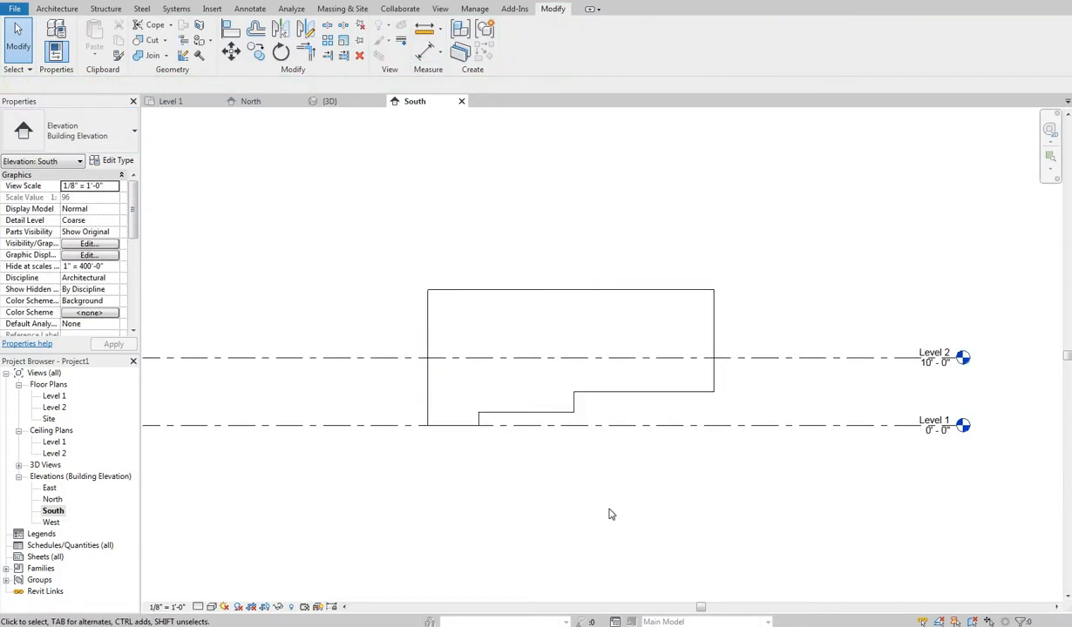
Examine in 3D how the stepped profile cuts through the stacked wall's CMU base and brick upper part.
left_click(330, 101)
mouse_move(521, 514)
middle_mouse_down()
mouse_move(641, 491)
mouse_move(627, 509)
mouse_move(710, 434)
mouse_move(594, 502)
middle_mouse_up()
scroll(620, 501, "down", 2)
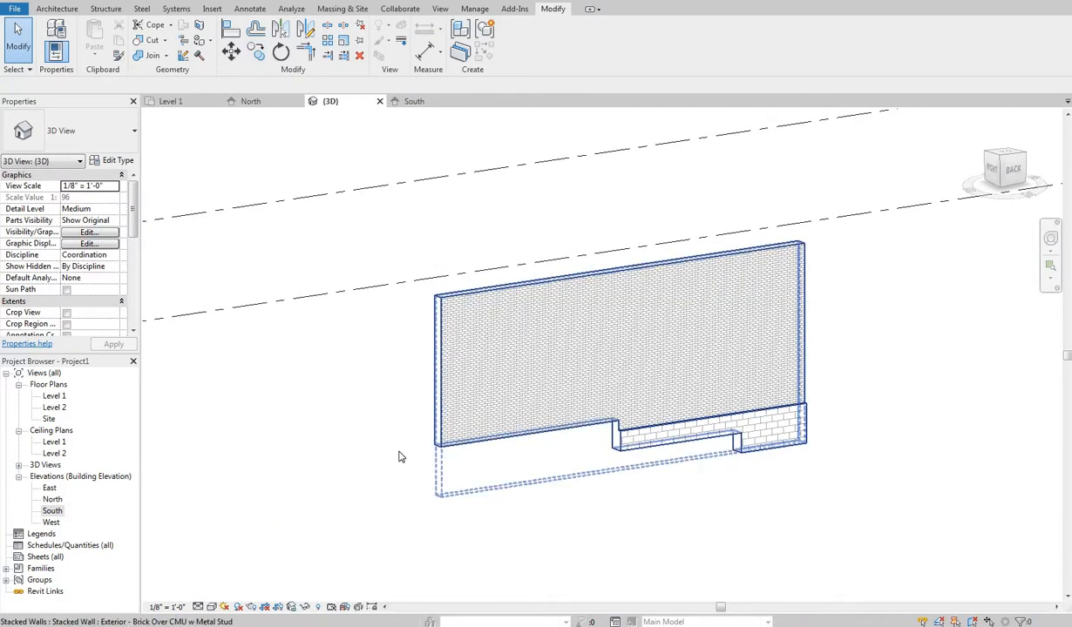
middle_click(521, 520)
middle_click_drag(533, 412, 473, 393)
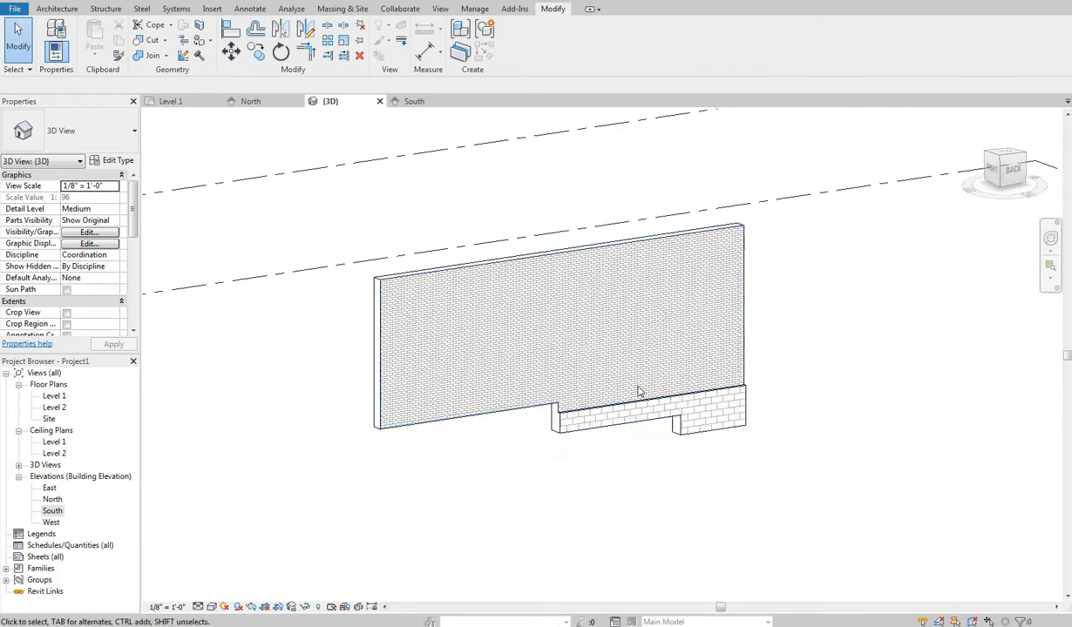
middle_click_drag(567, 369, 533, 362)
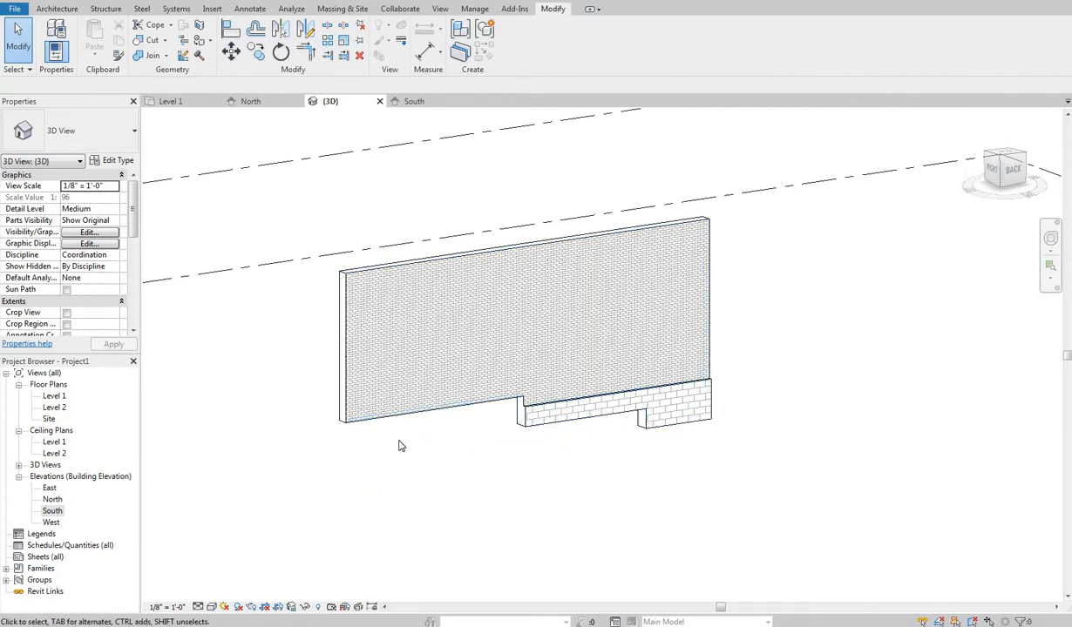
middle_click_drag(573, 344, 716, 334)
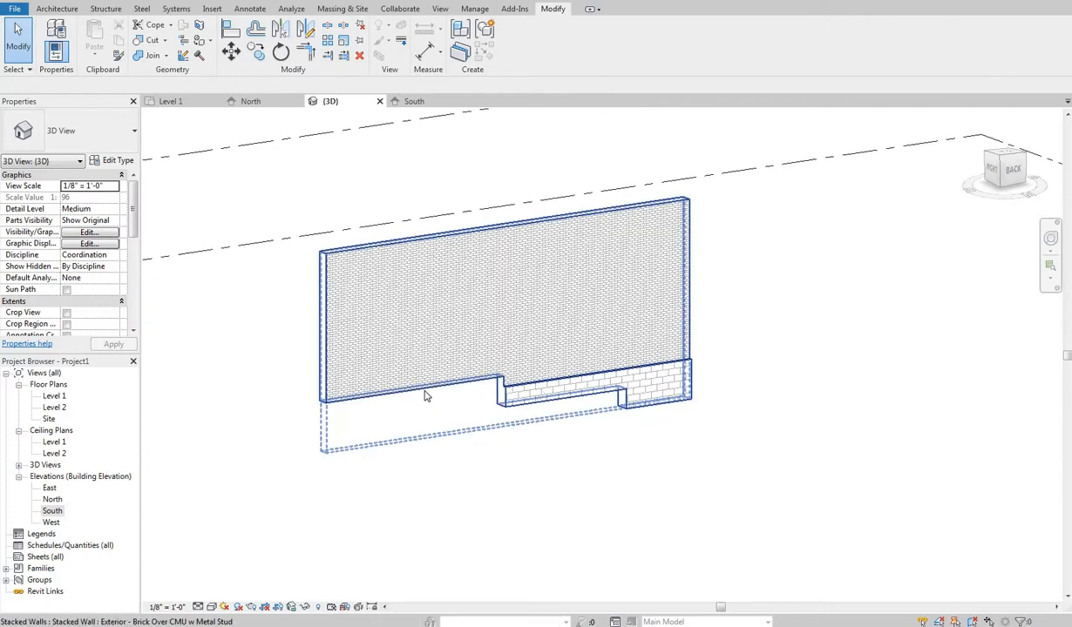
middle_click_drag(163, 460, 154, 461)
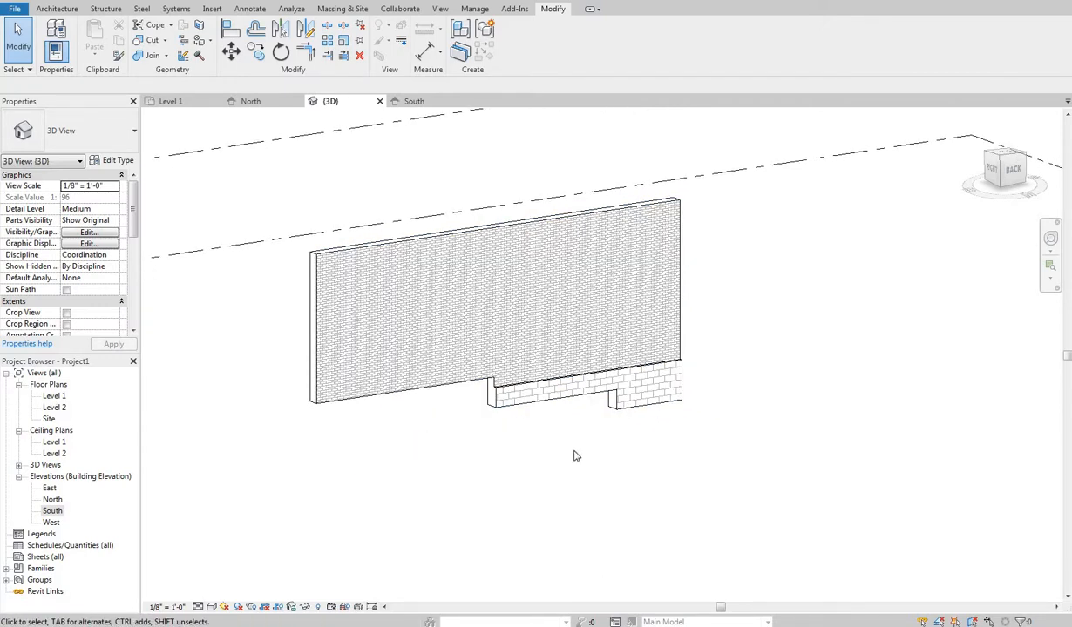
Place a second 20' 0" high stacked wall on Level 1, perpendicular to the existing wall and starting partway along it.
double_click(54, 396)
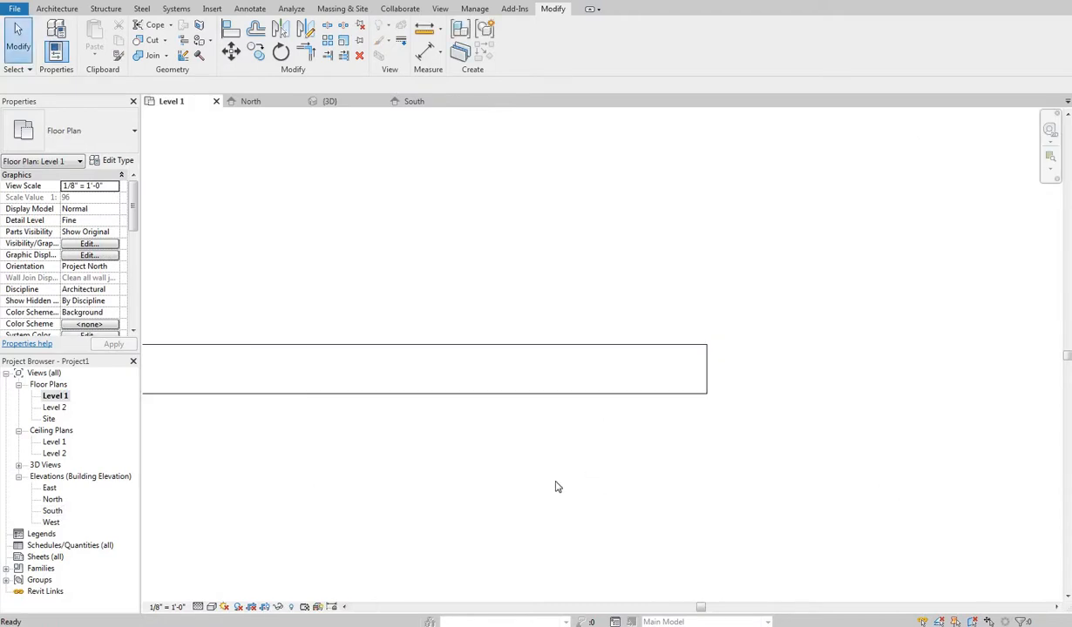
middle_click_drag(672, 433, 612, 483)
scroll(606, 452, "down", 5)
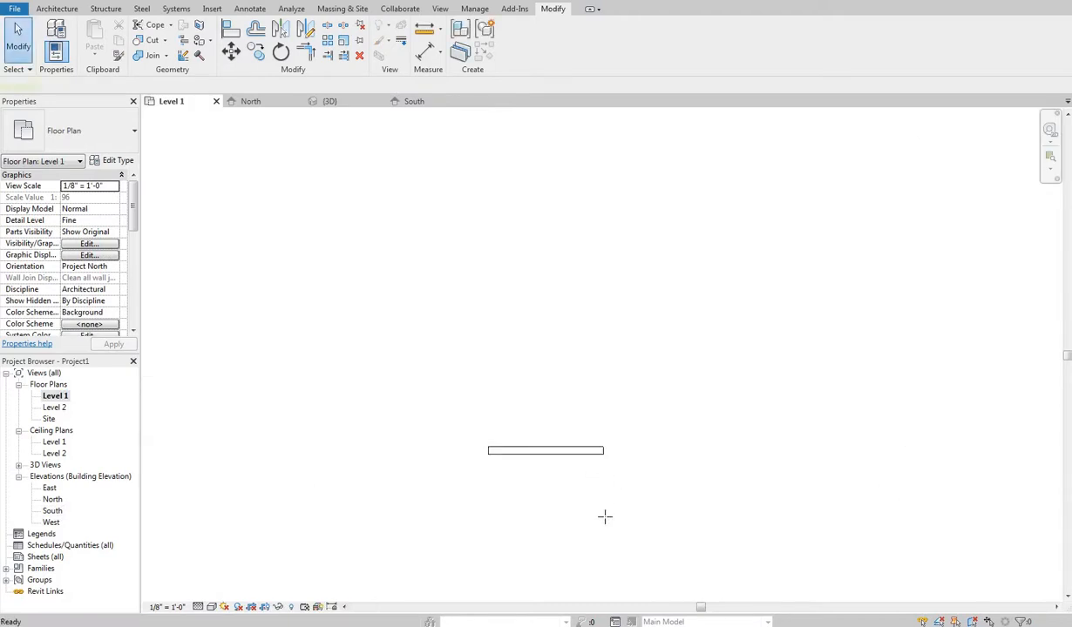
key("w")
key("a")
left_click(604, 450)
right_click(577, 344)
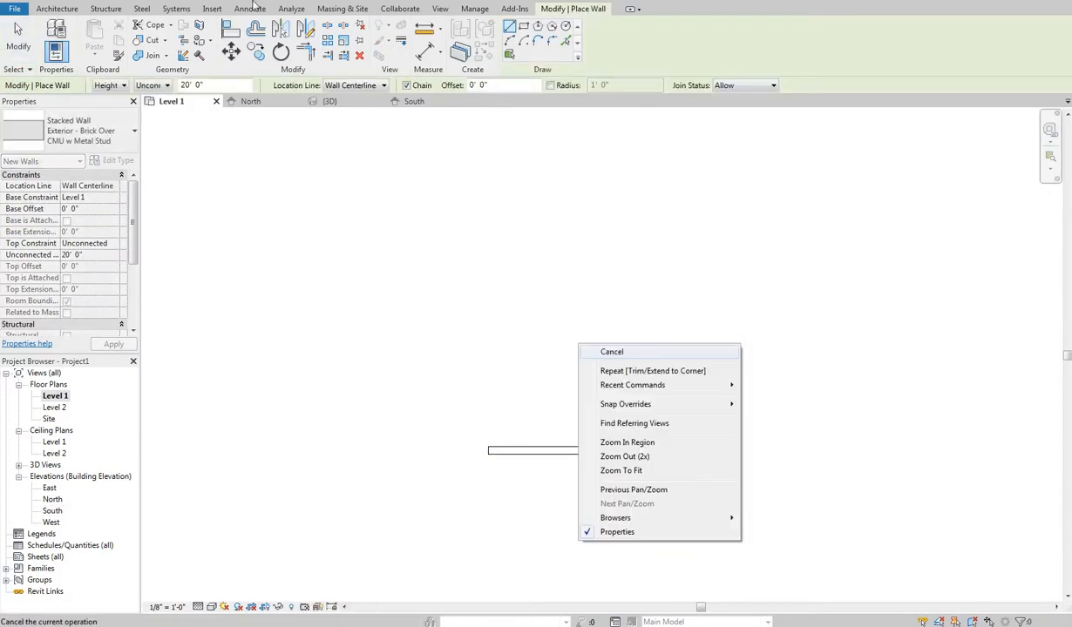
left_click(612, 352)
In the 3D view, raise the base of the perpendicular stacked wall to about 4' 9" above Level 1.
key("ctrl+Tab")
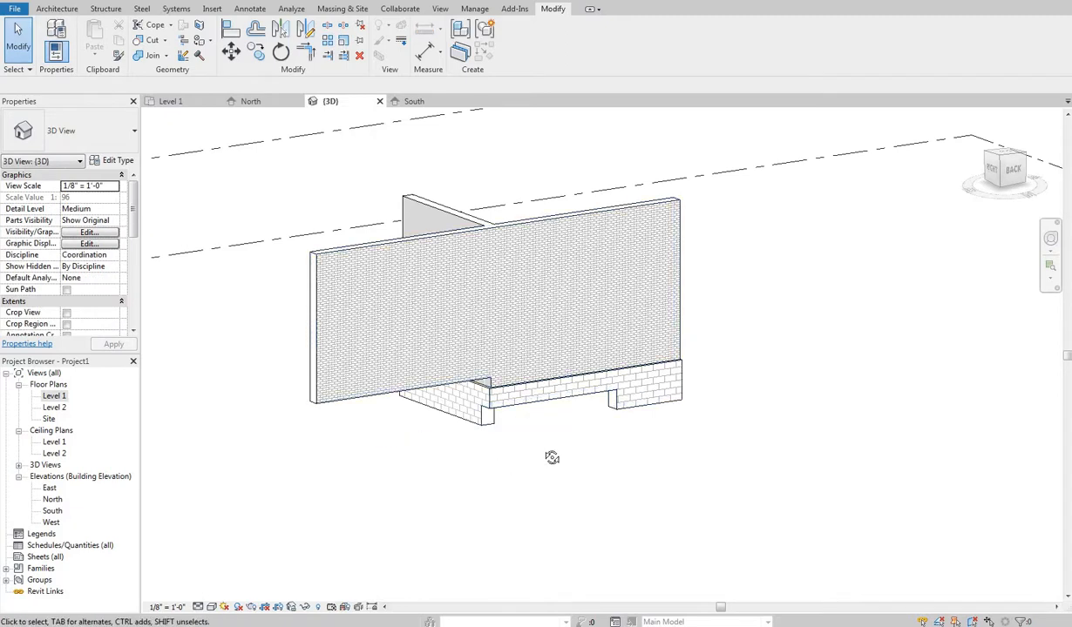
middle_click_drag(552, 455, 429, 437, "shift")
left_click(376, 407)
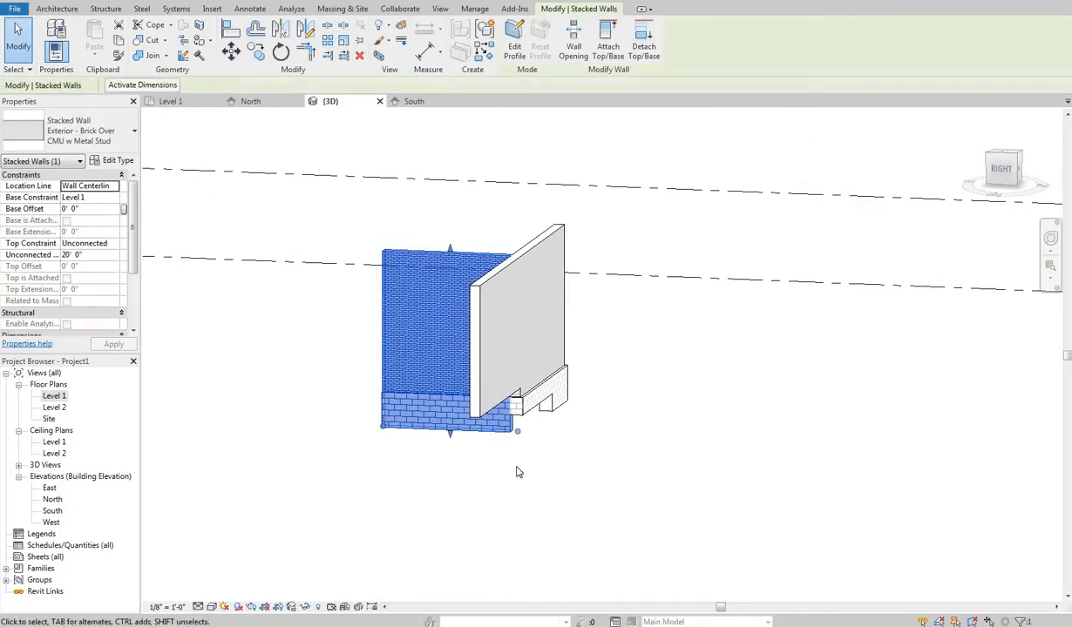
left_click_drag(451, 436, 454, 393)
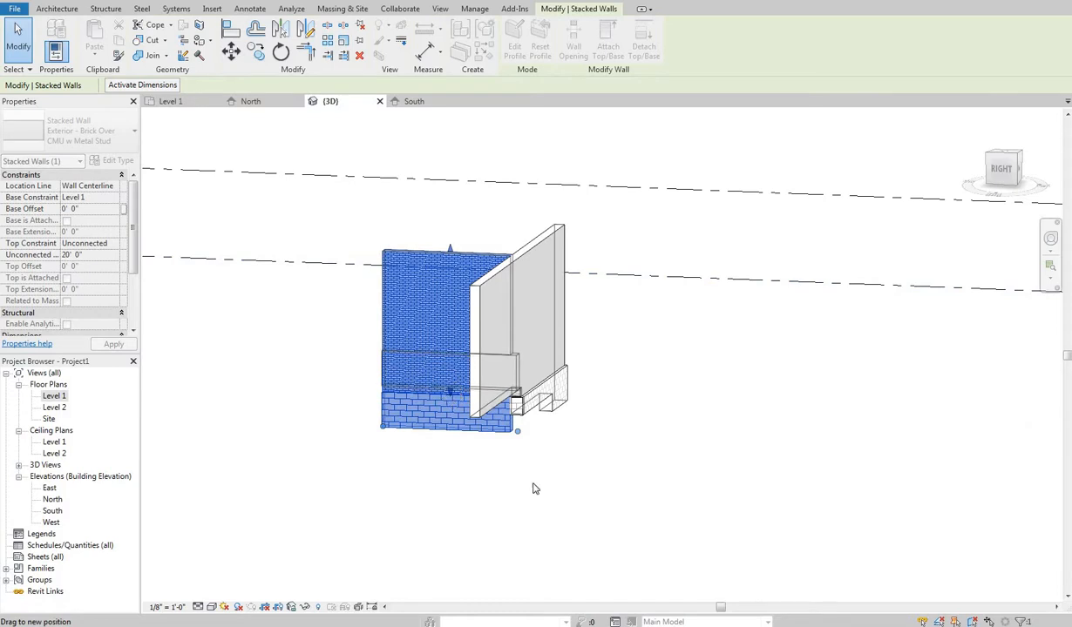
left_click(603, 471)
Examine the corner in 3D where the raised stacked wall meets the wall with the stepped base.
middle_click_drag(488, 455, 483, 373, "shift")
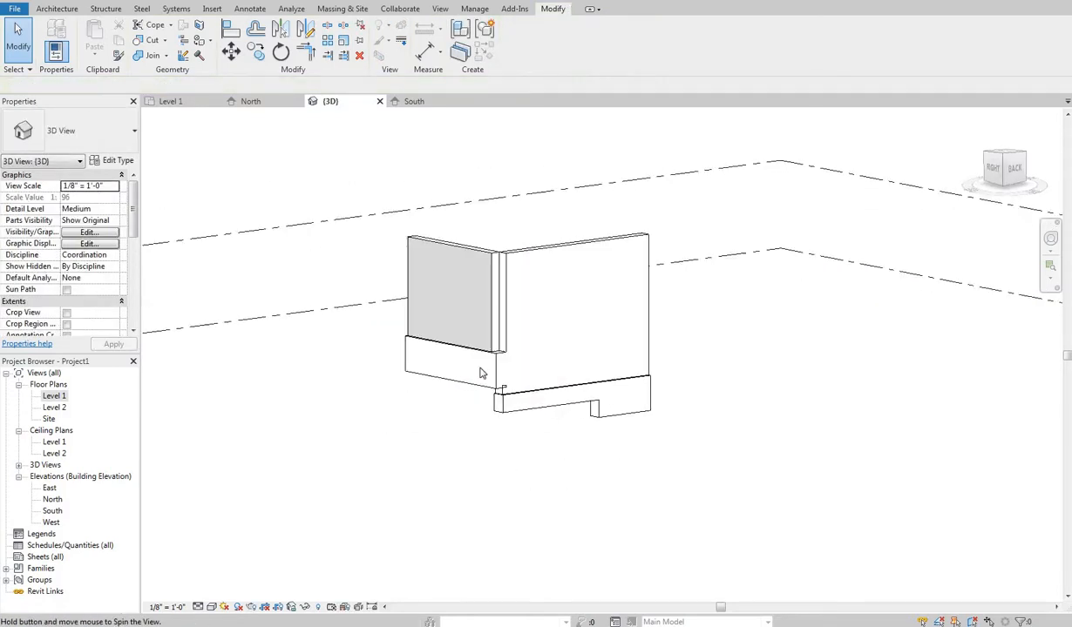
scroll(513, 241, "up", 2)
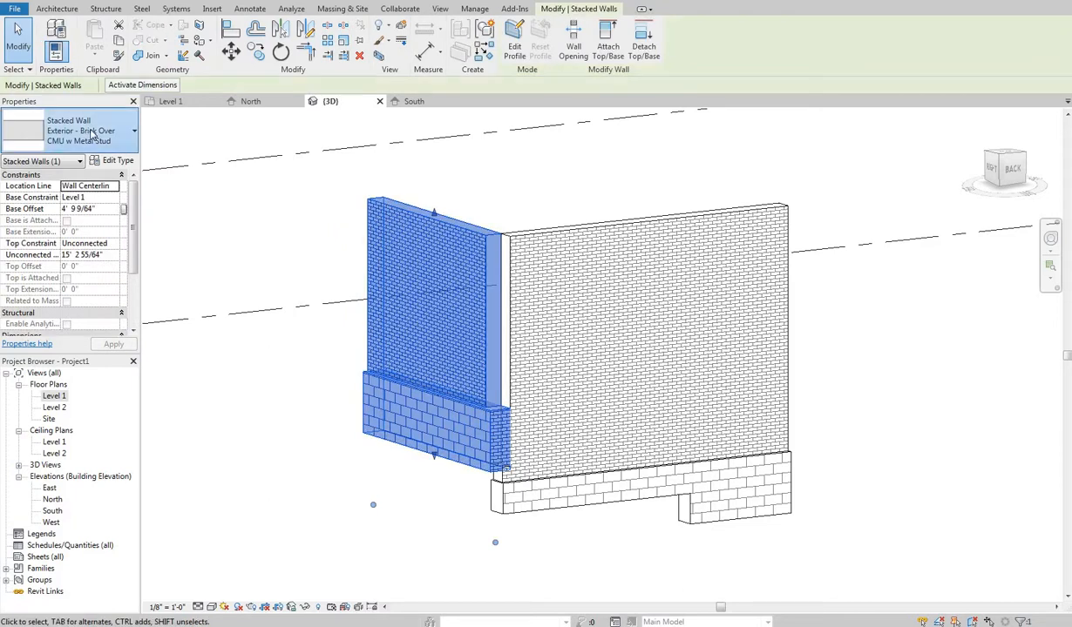
left_click(92, 133)
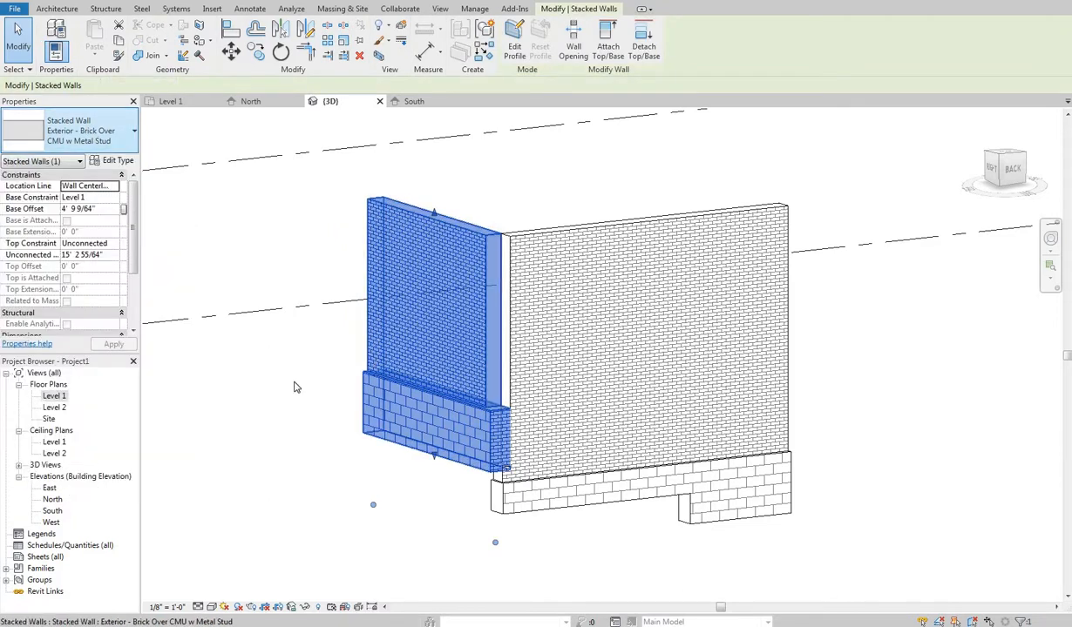
scroll(297, 404, "down", 3)
left_click(260, 404)
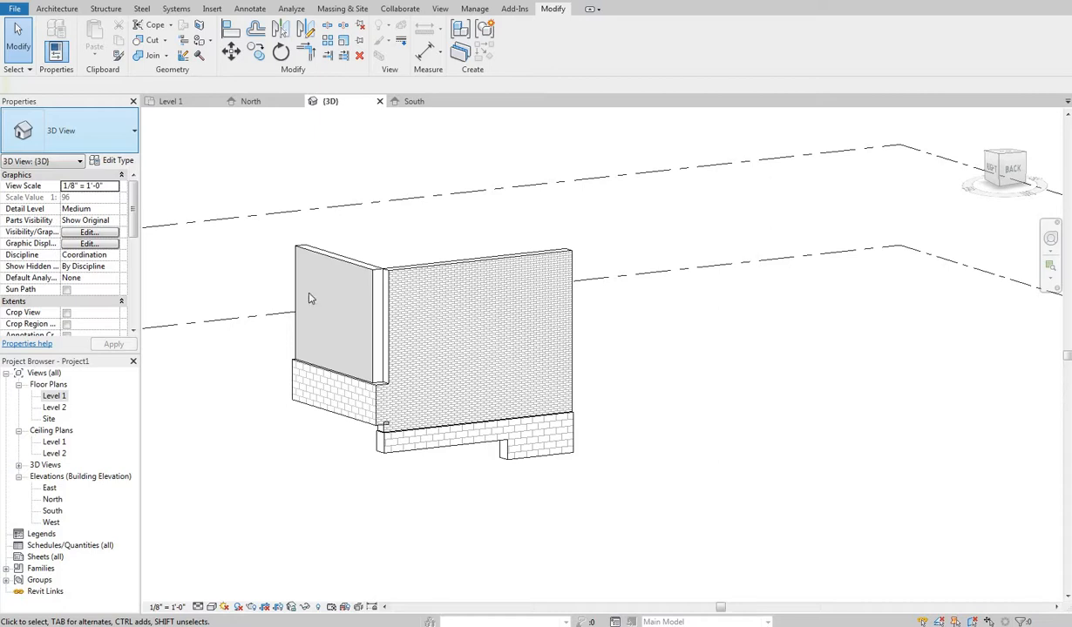
Delete both stacked walls from the model.
left_click(388, 402)
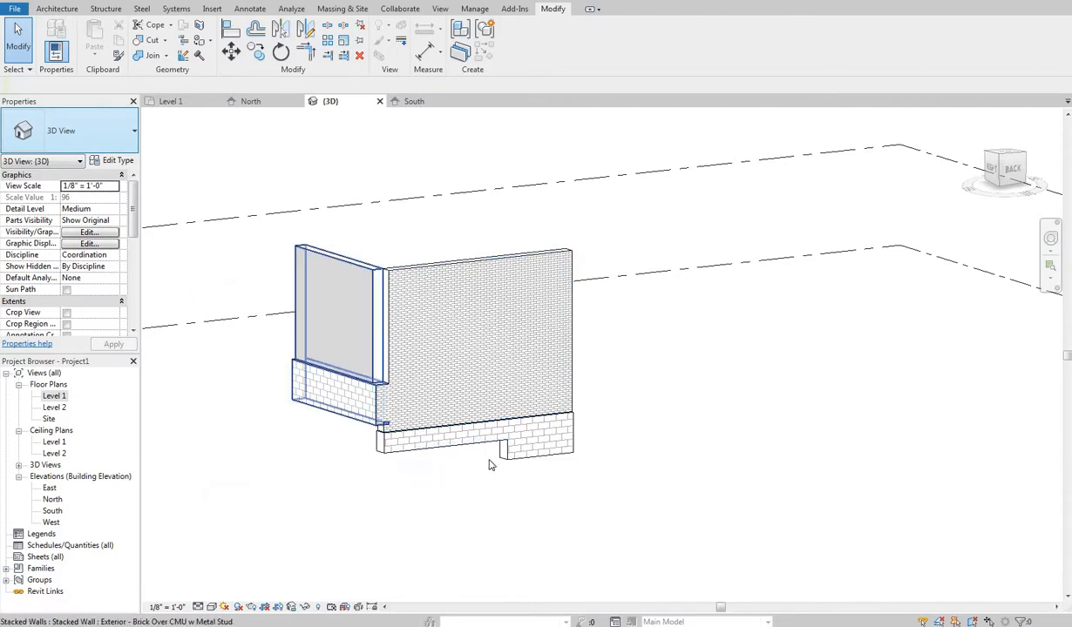
scroll(396, 421, "up", 2)
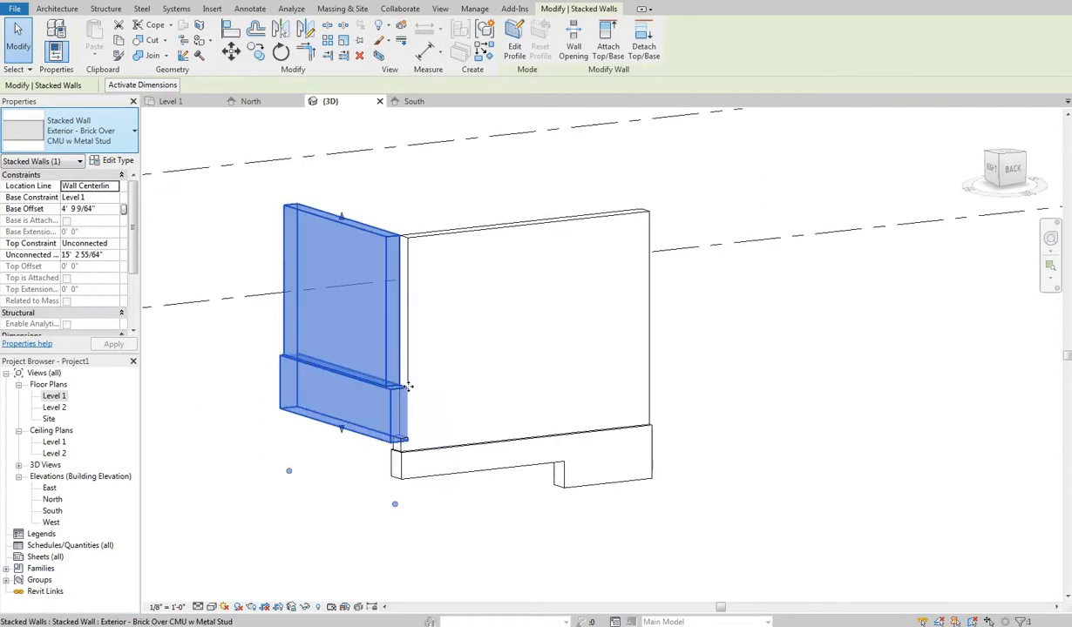
key("Delete")
left_click(361, 440)
key("Delete")
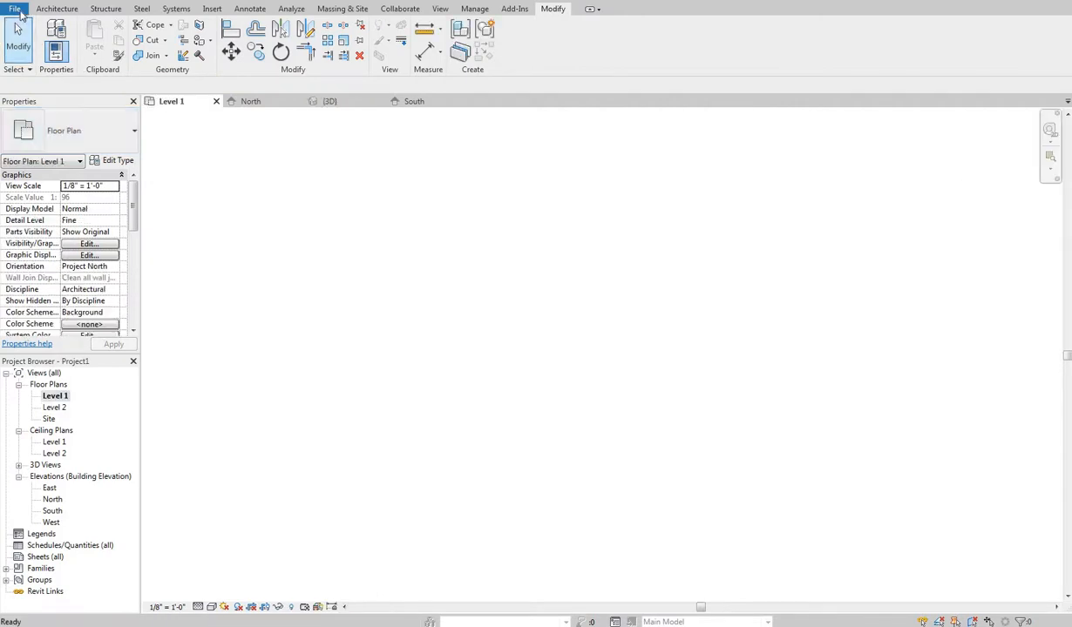
Draw an L-shaped pair of 20' 0" high Exterior - Brick on Mtl. Stud walls on Level 1, with legs about 13' 6" and 8' 0" long.
left_click(15, 9)
left_click(22, 7)
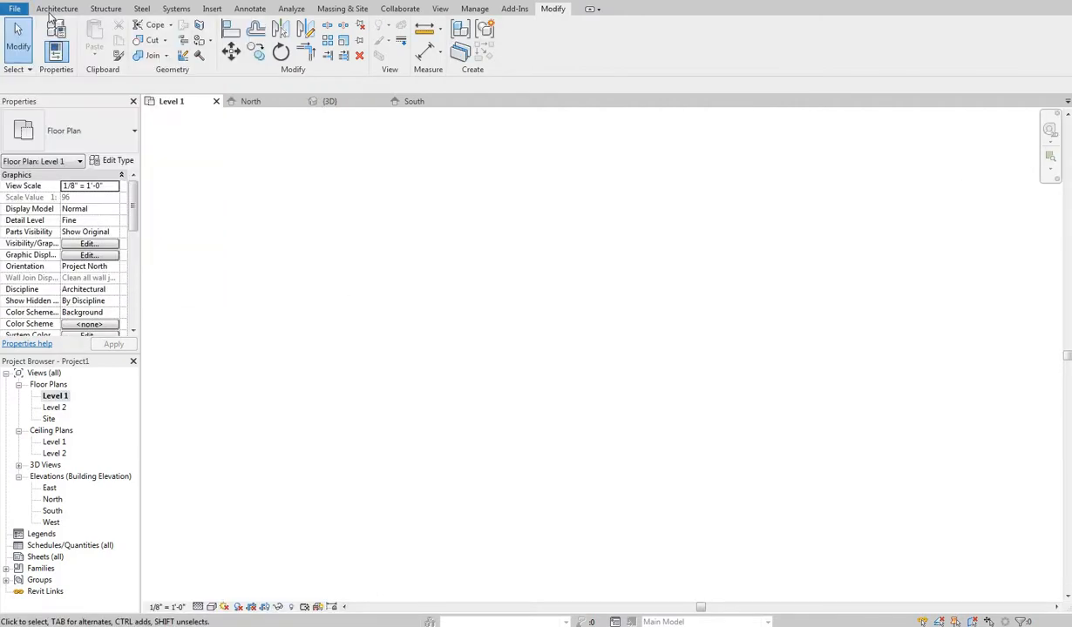
left_click(56, 9)
left_click(53, 36)
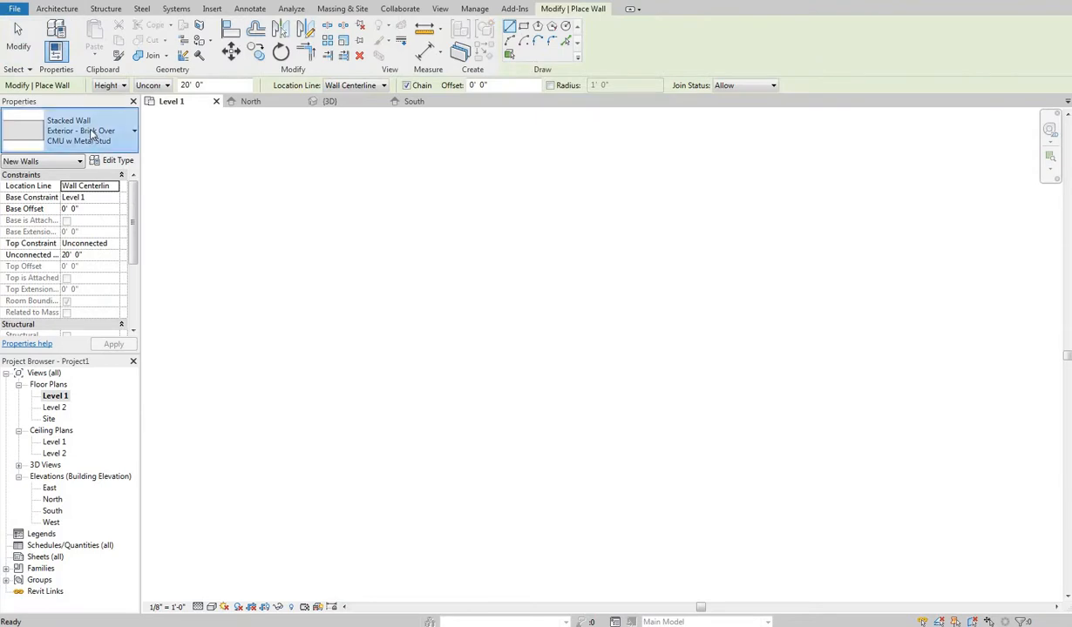
left_click(78, 130)
scroll(101, 349, "up", 10)
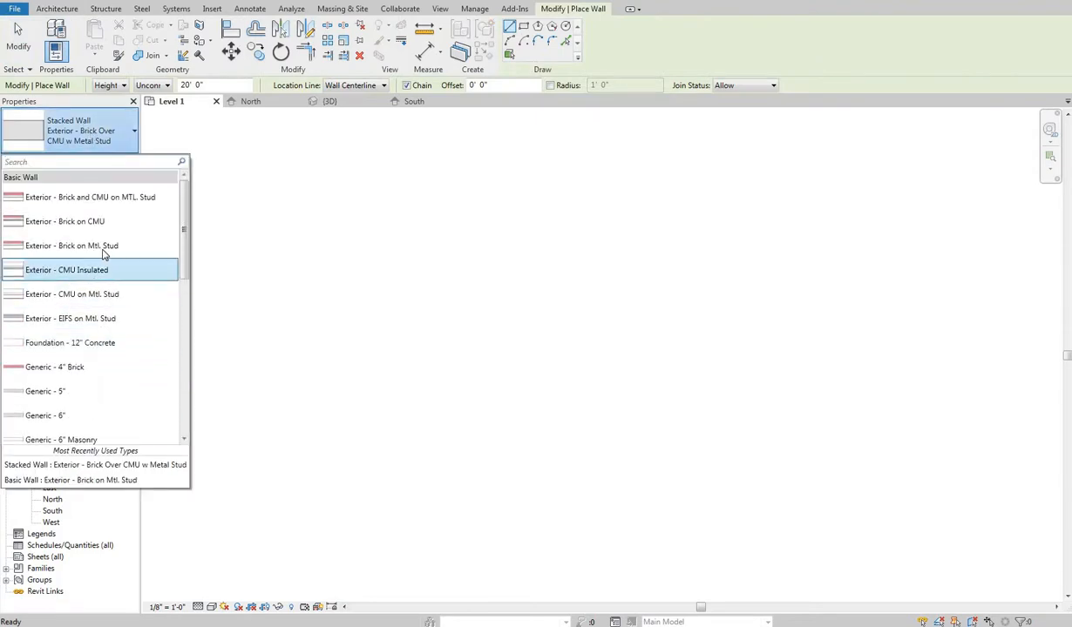
left_click(112, 252)
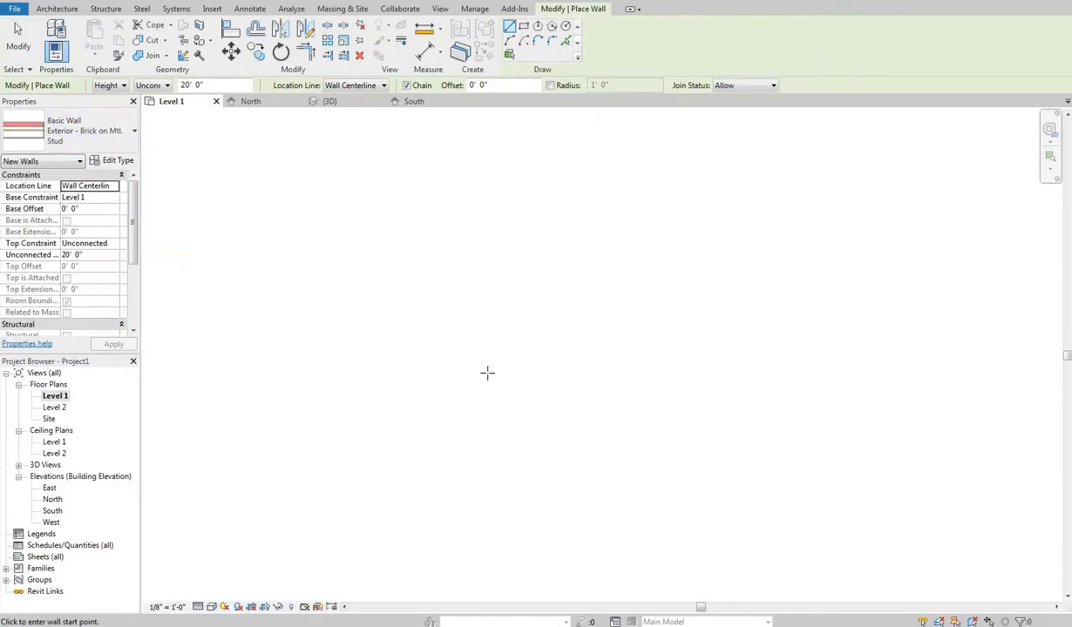
left_click(575, 370)
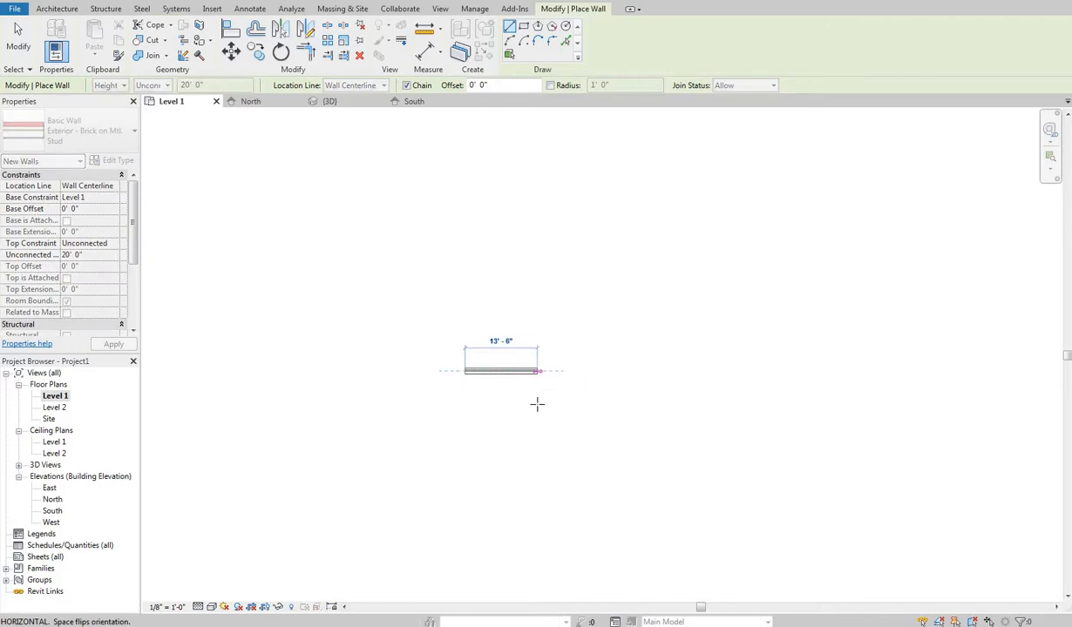
right_click(519, 323)
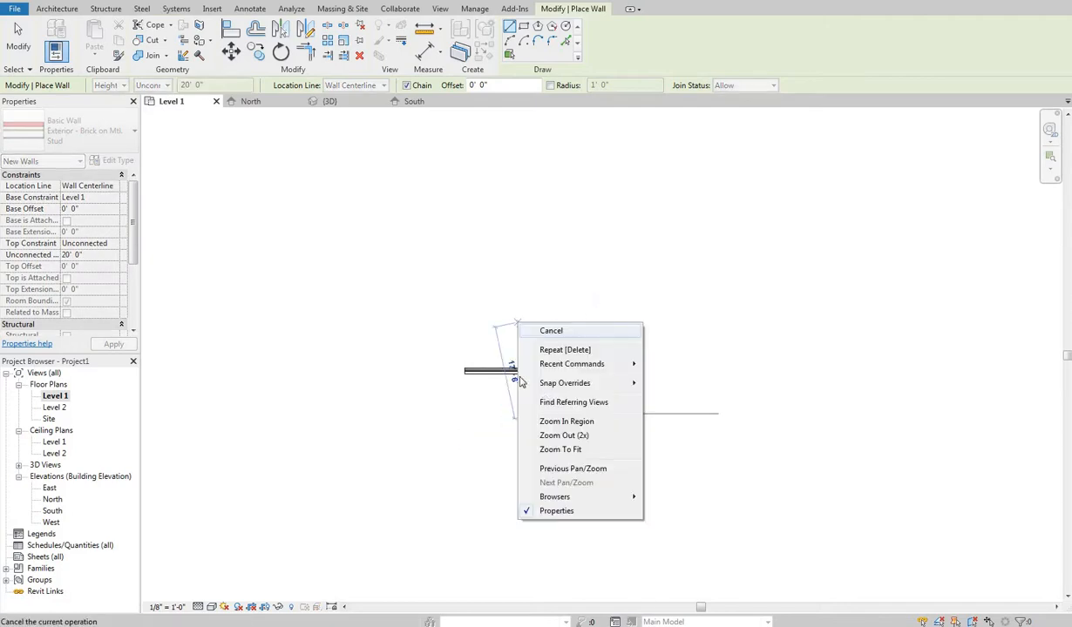
left_click(551, 331)
scroll(544, 377, "up", 5)
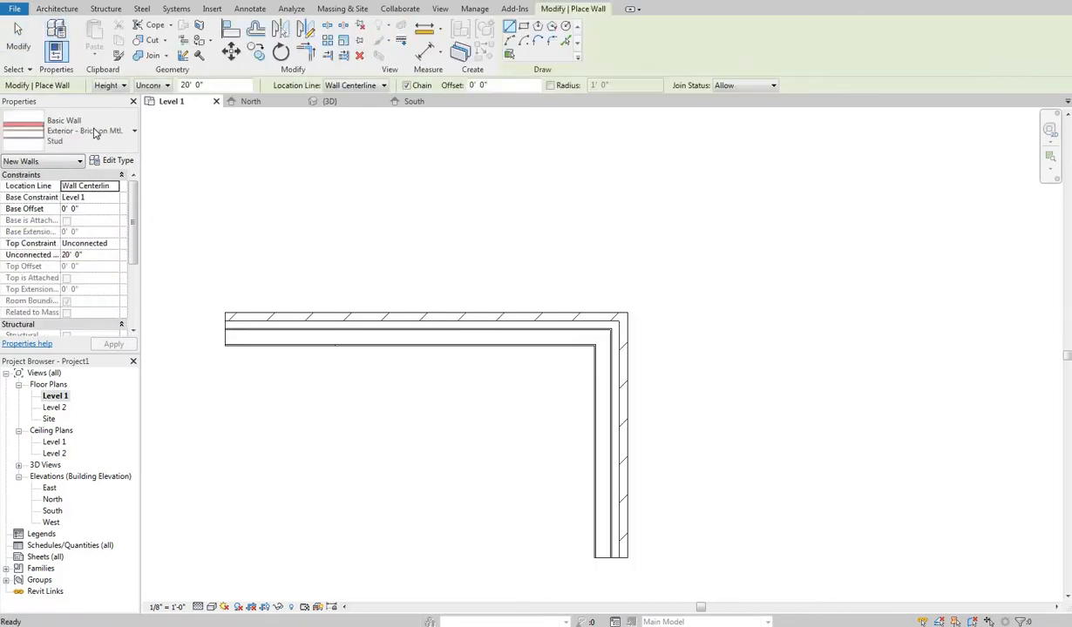
Set the new walls' type to Exterior - CMU on Mtl. Stud and their location line to Finish Face: Interior.
left_click(87, 131)
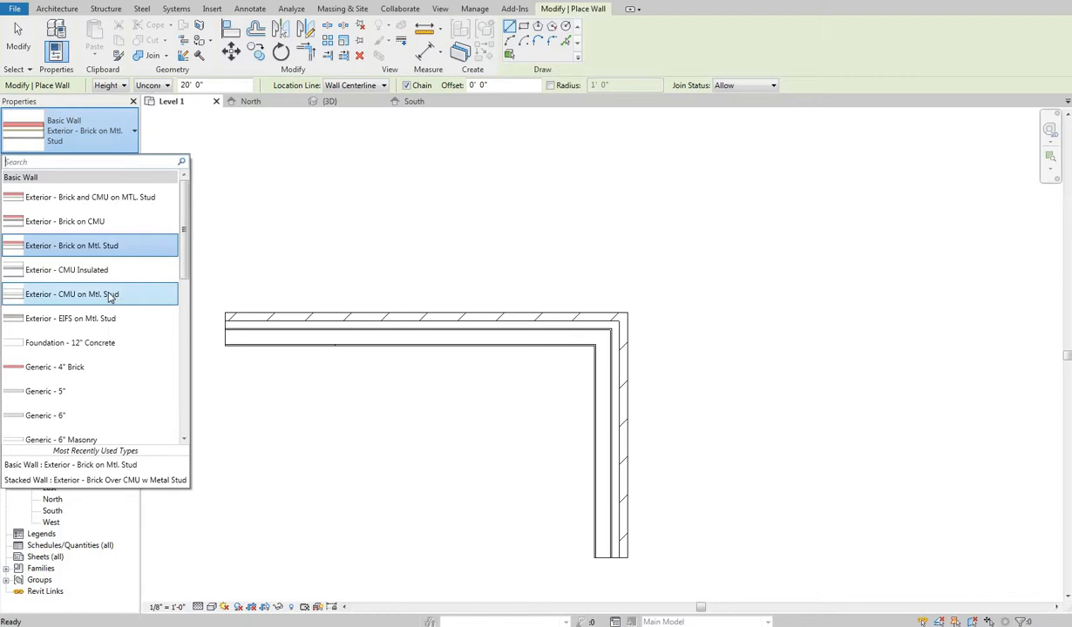
mouse_move(112, 301)
middle_click_drag(297, 207, 307, 212)
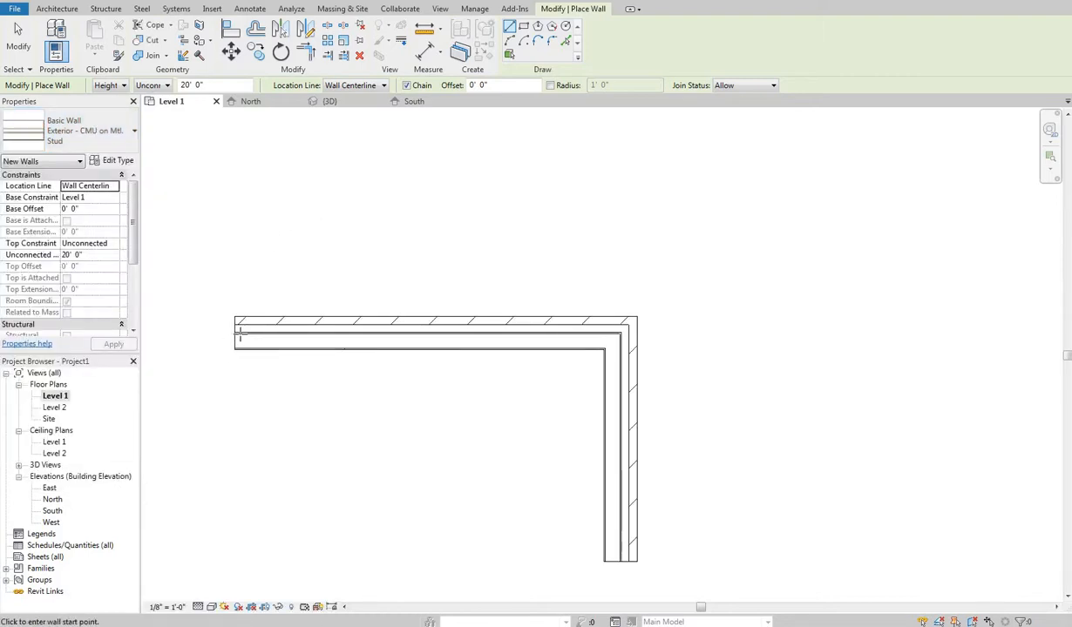
middle_click_drag(241, 335, 237, 364)
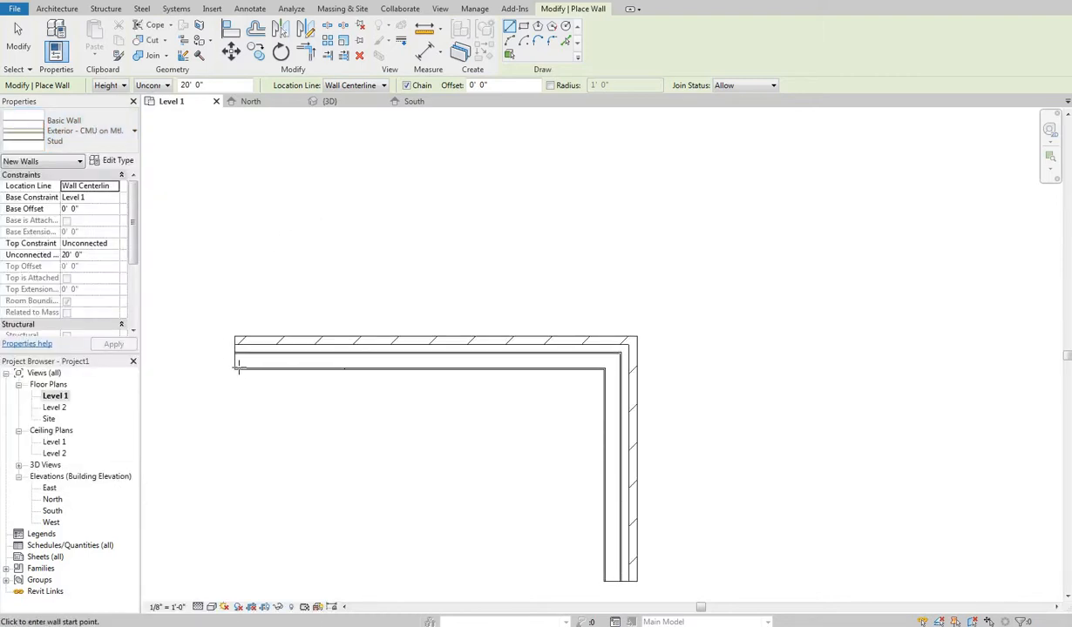
left_click(362, 87)
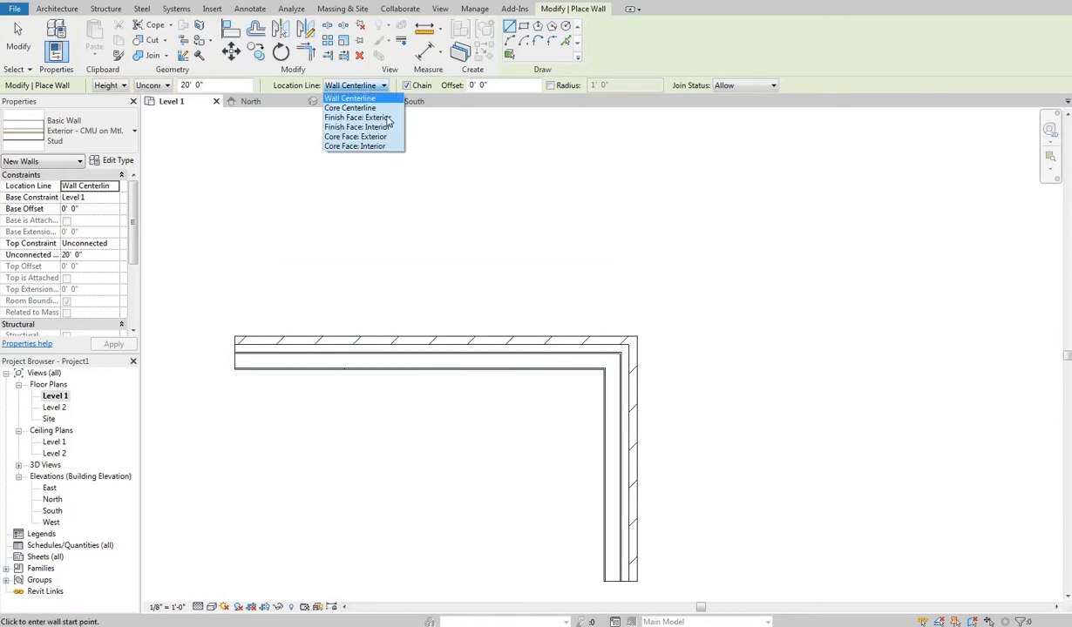
Draw a CMU wall over the horizontal brick wall, aligned to its interior face from the free end to the inside corner.
left_click(236, 386)
left_click(234, 370)
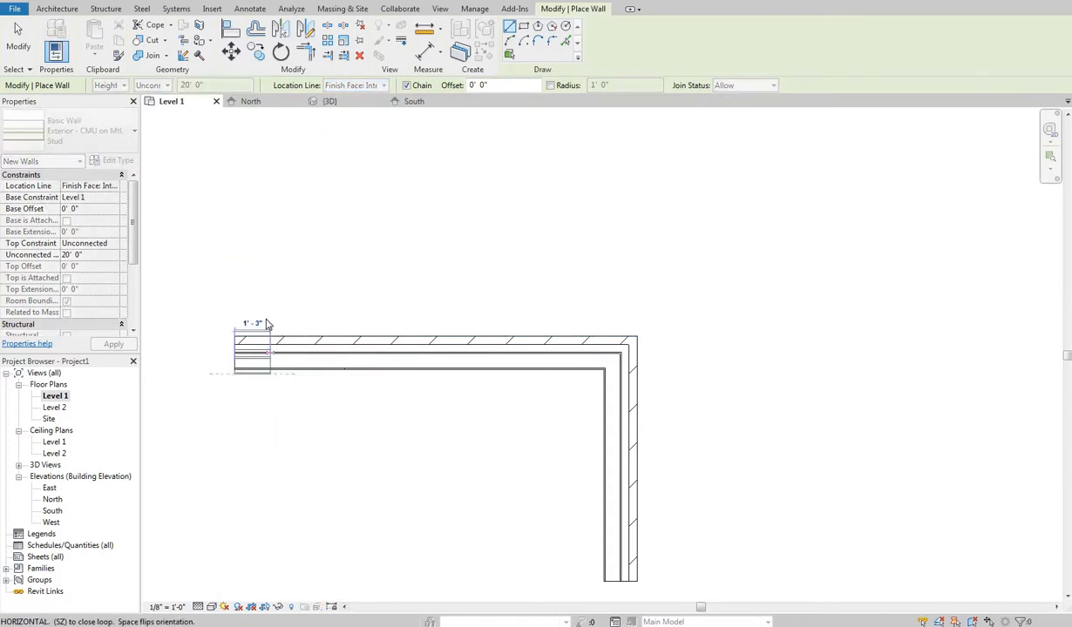
scroll(218, 382, "up", 3)
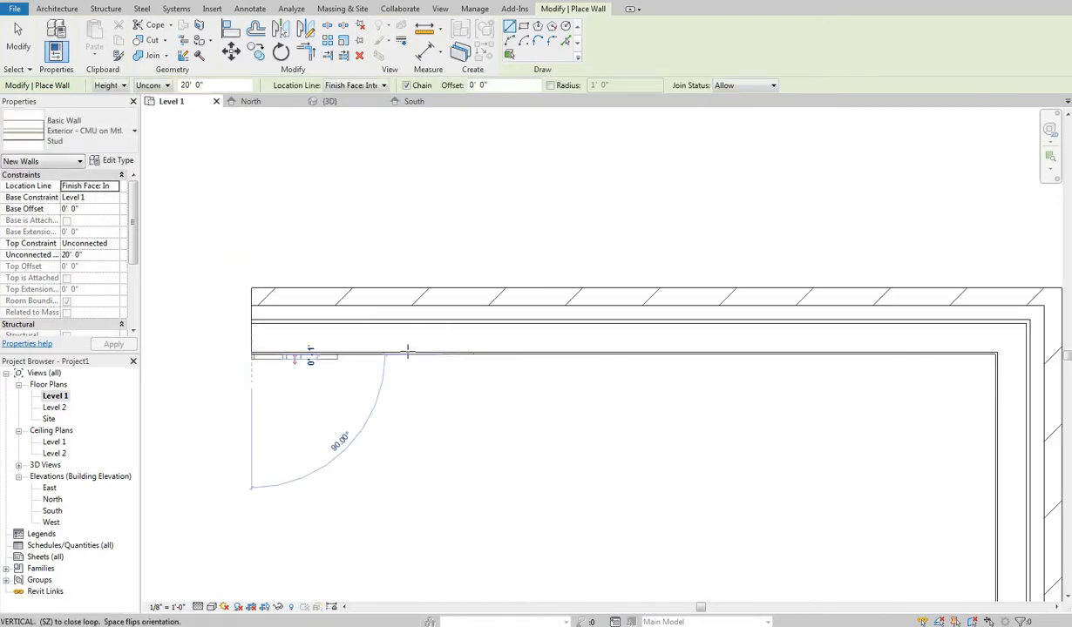
scroll(407, 352, "down", 3)
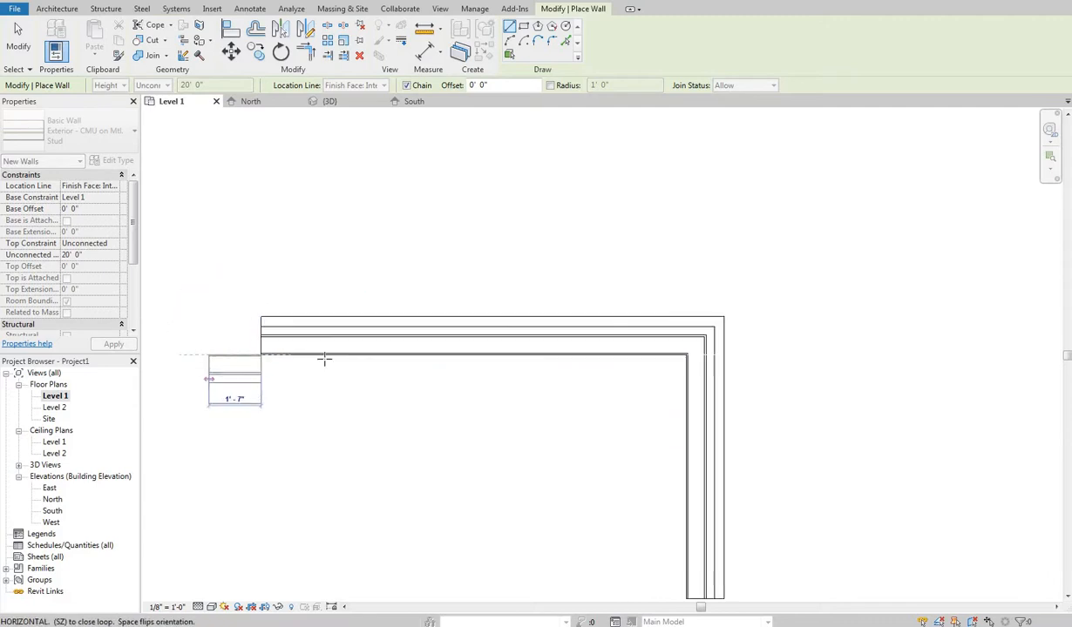
scroll(324, 358, "up", 5)
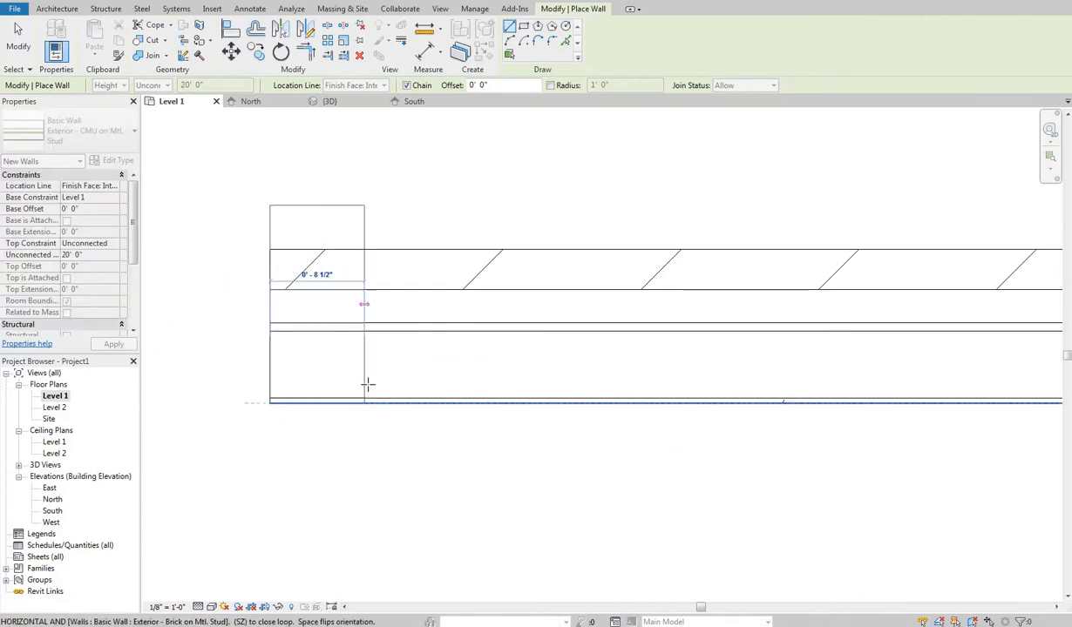
scroll(427, 405, "down", 2)
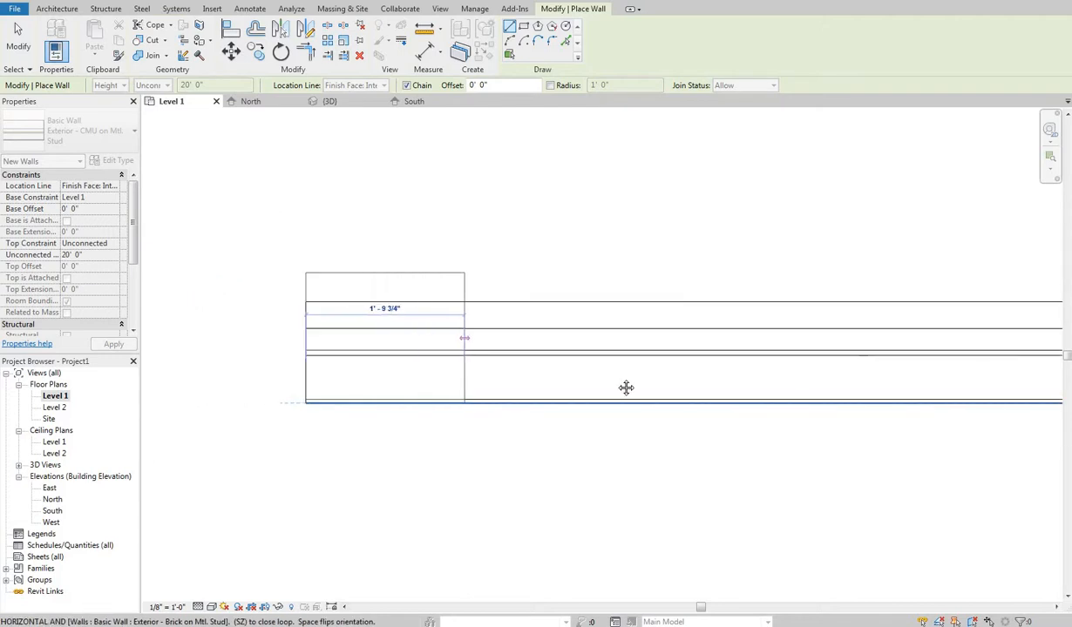
middle_click_drag(625, 387, 324, 364)
scroll(326, 365, "down", 1)
middle_click_drag(950, 378, 779, 374)
scroll(805, 373, "up", 4)
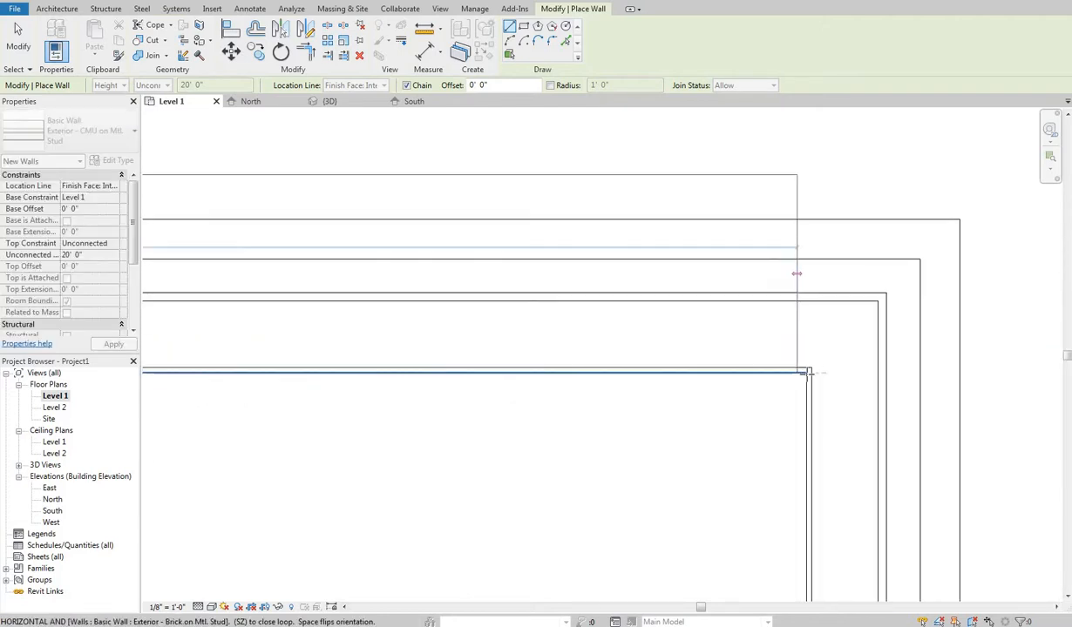
scroll(807, 373, "up", 1)
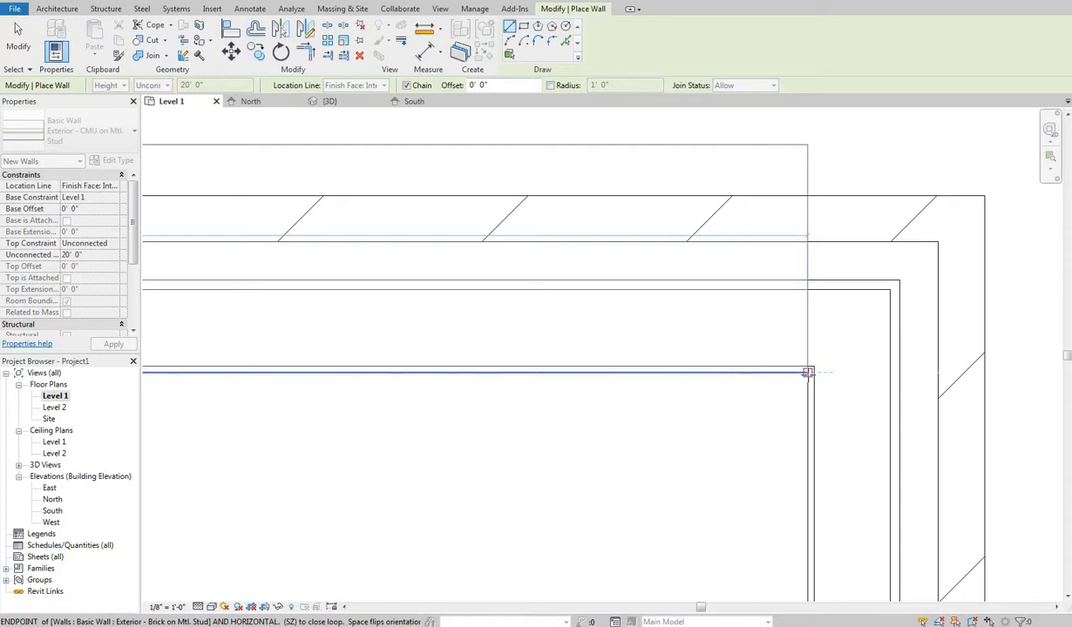
left_click(807, 373)
scroll(780, 408, "down", 1)
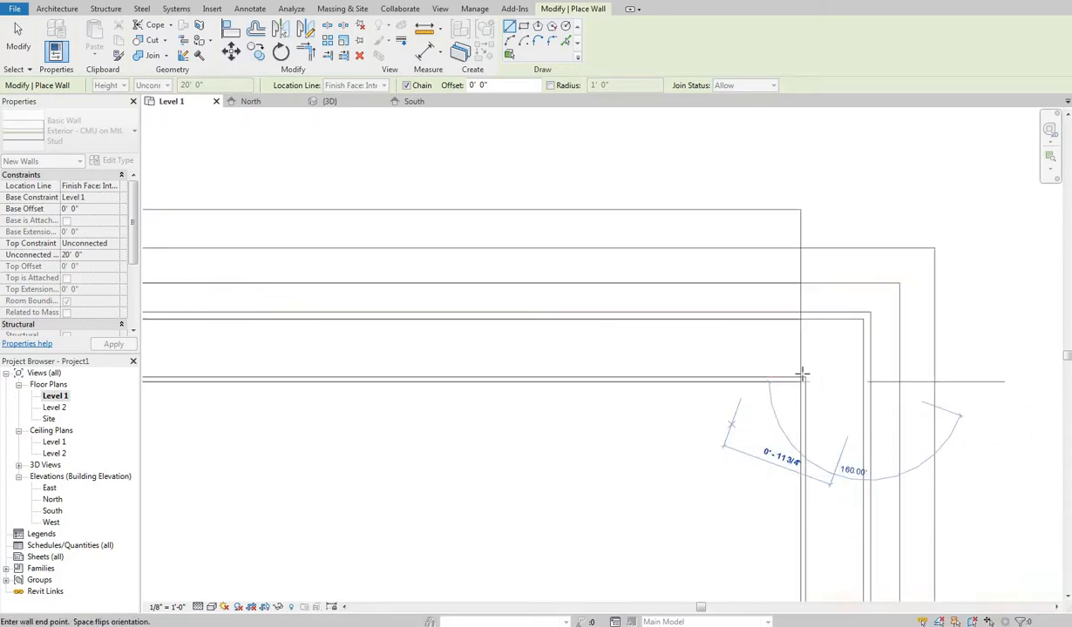
key("Escape")
Draw a second CMU wall over the vertical brick wall, following its interior face from the inside corner to its free end.
scroll(790, 390, "up", 3)
left_click(817, 366)
scroll(798, 405, "down", 5)
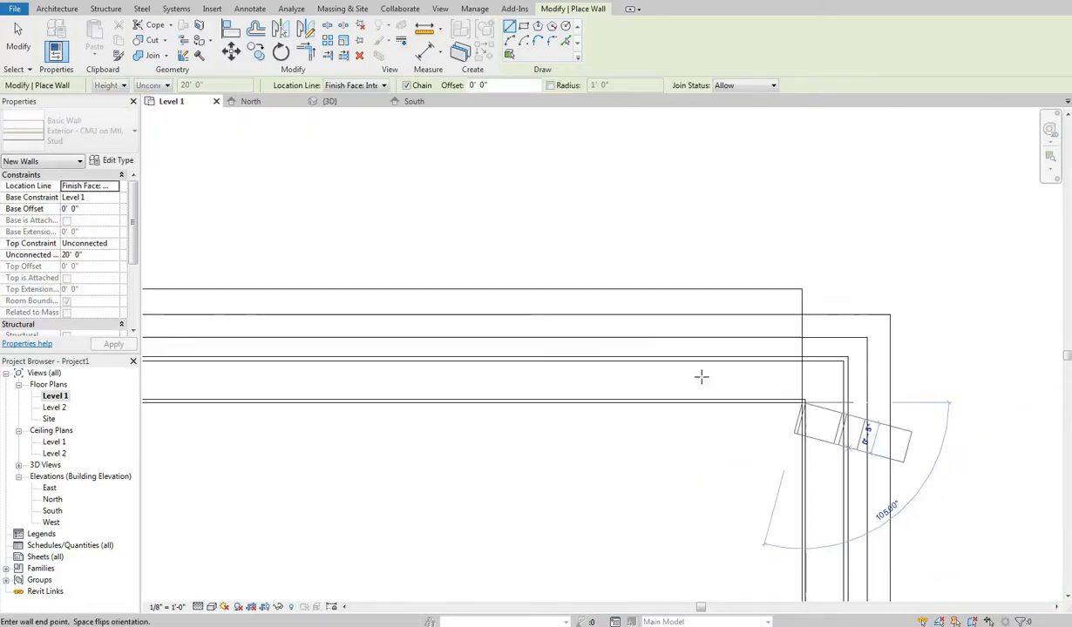
middle_click_drag(758, 558, 699, 283)
left_click(707, 398)
right_click(587, 249)
left_click(605, 257)
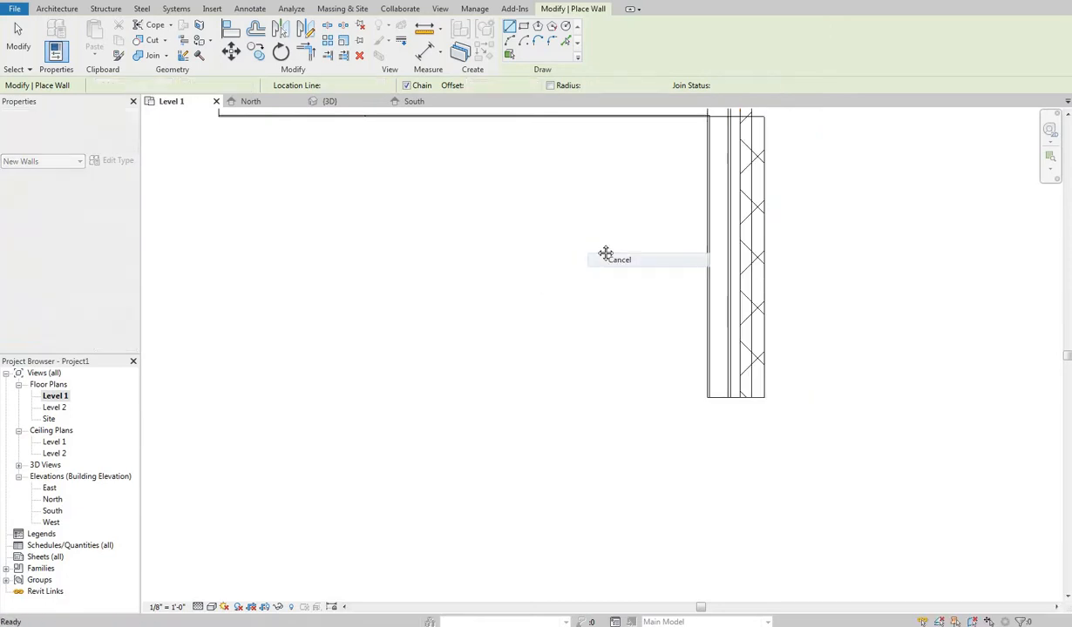
right_click(578, 238)
left_click(610, 245)
In the 3D view, set the unconnected height of both CMU walls to 4' 0".
scroll(603, 237, "down", 2)
middle_click_drag(602, 236, 552, 311)
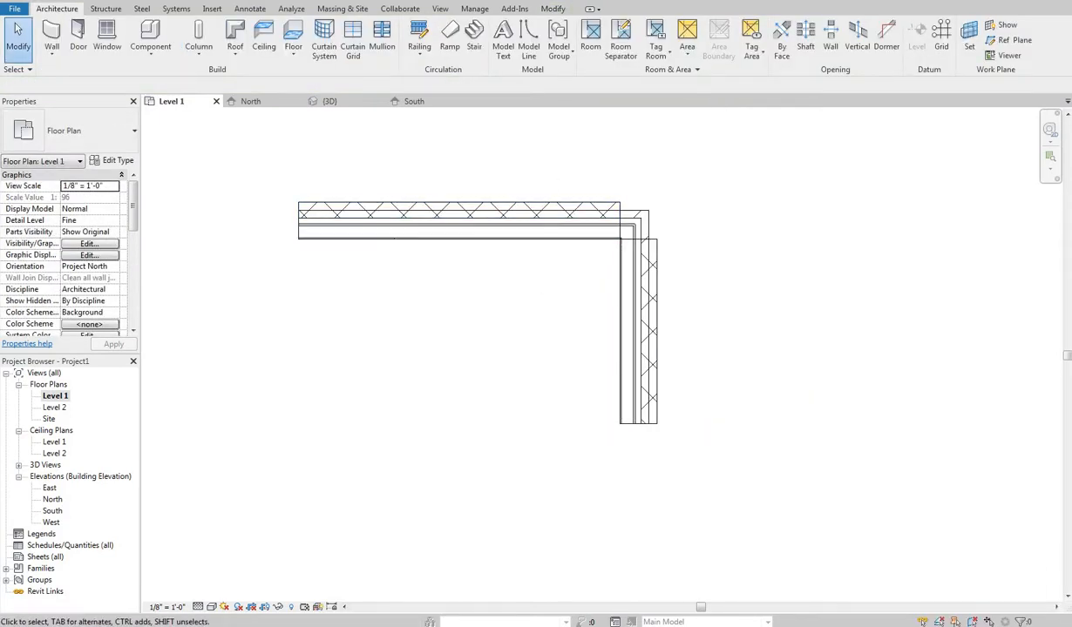
left_click(220, 1)
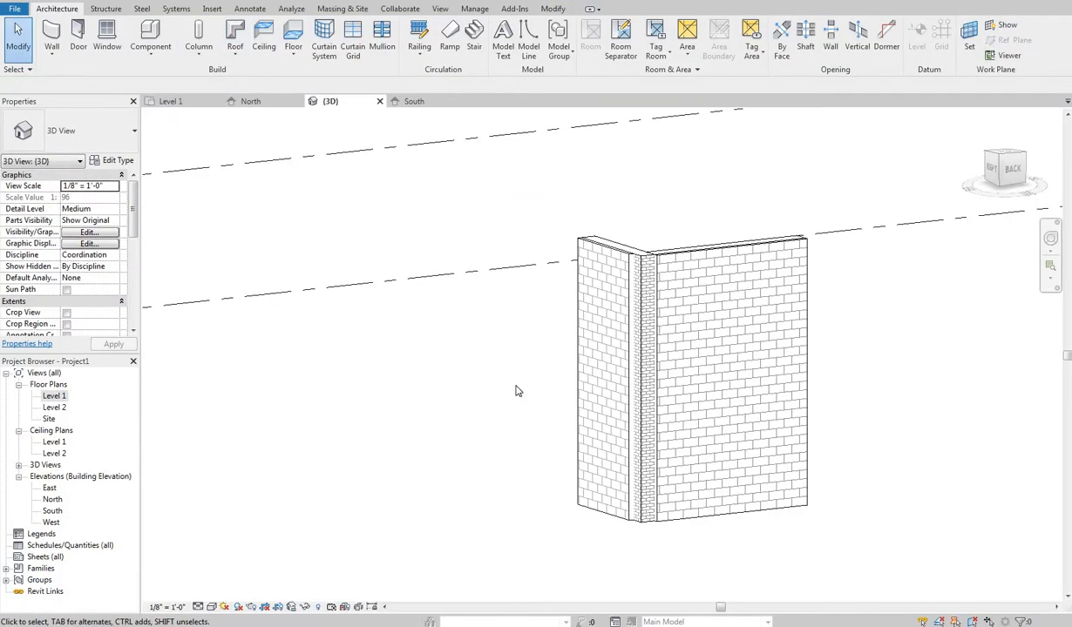
scroll(515, 390, "down", 1)
middle_click_drag(560, 282, 495, 253)
scroll(580, 248, "up", 3)
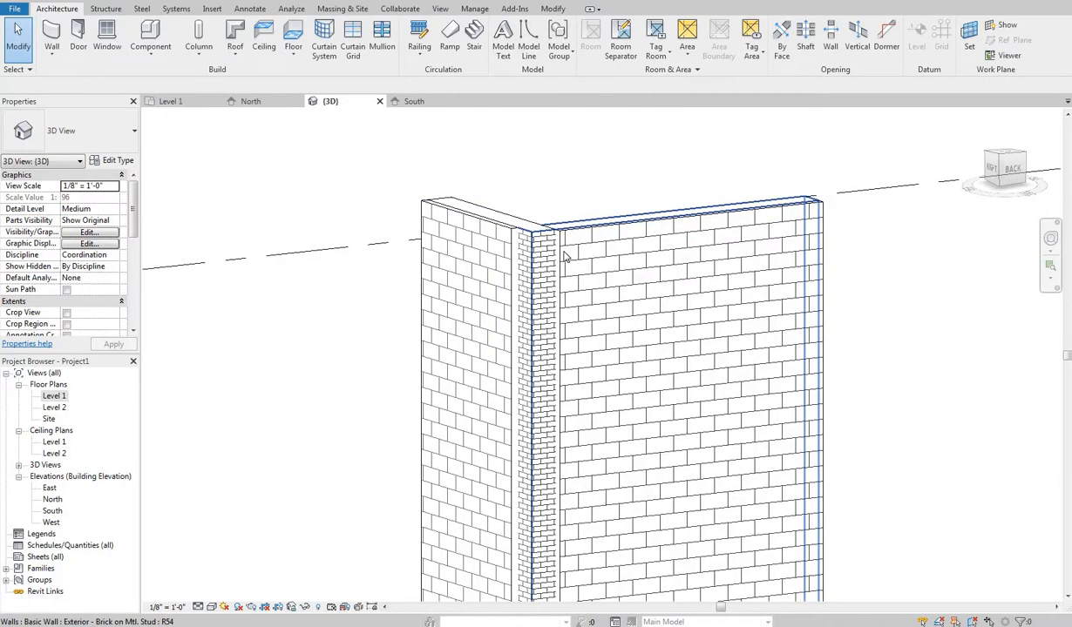
left_click(565, 256)
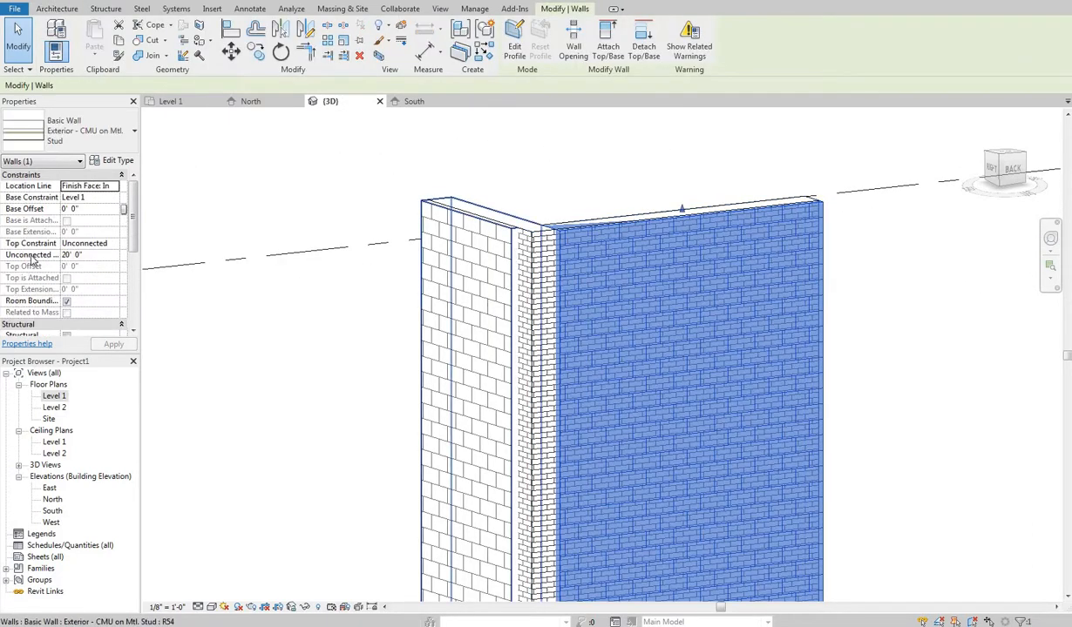
left_click(95, 255)
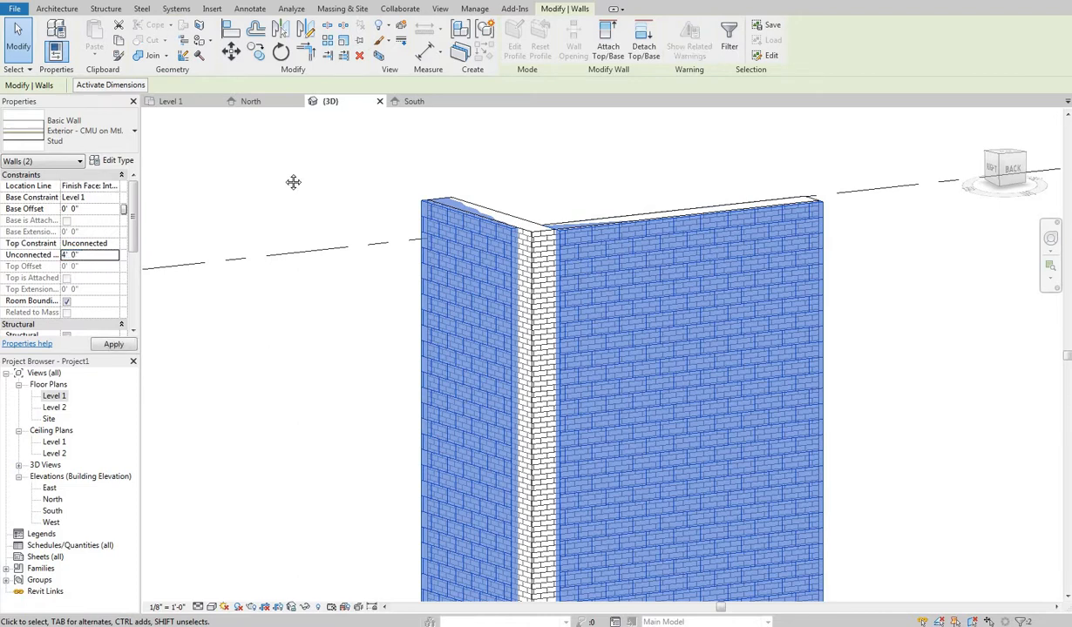
Set the base offset of both brick walls to 4' 0".
middle_click_drag(294, 182, 261, 109)
middle_click_drag(447, 192, 461, 256)
middle_click_drag(448, 143, 439, 195)
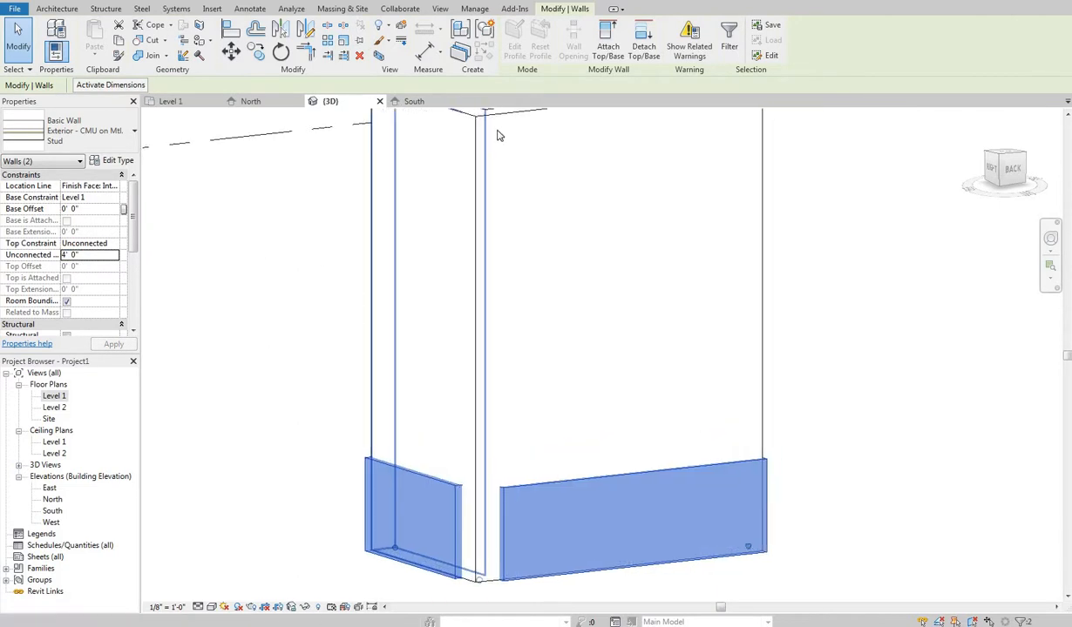
left_click(485, 137)
left_click(500, 135, "ctrl")
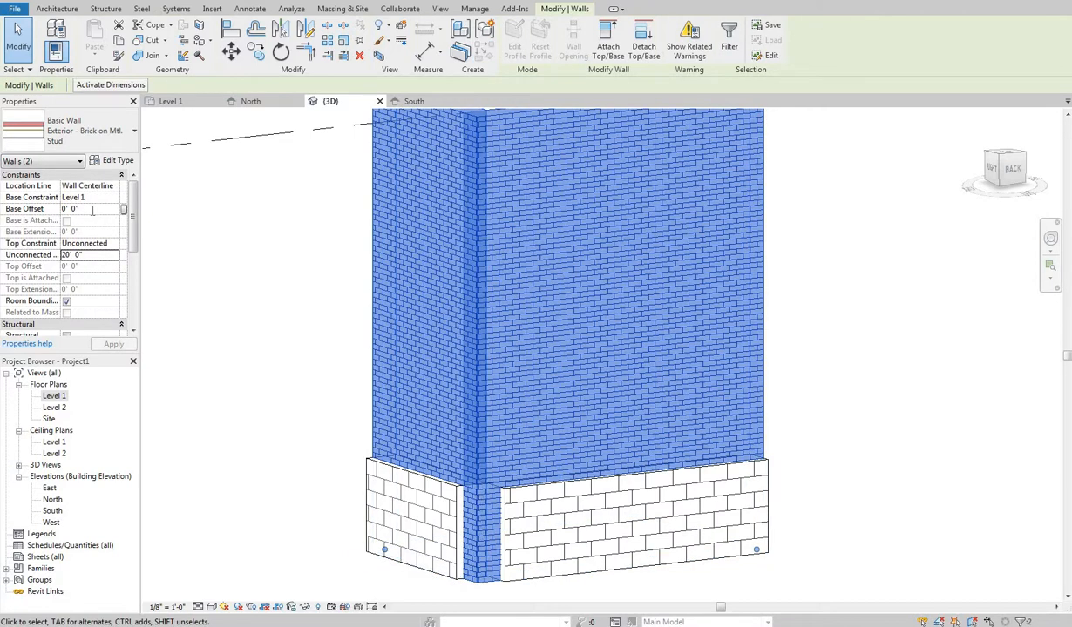
left_click(91, 209)
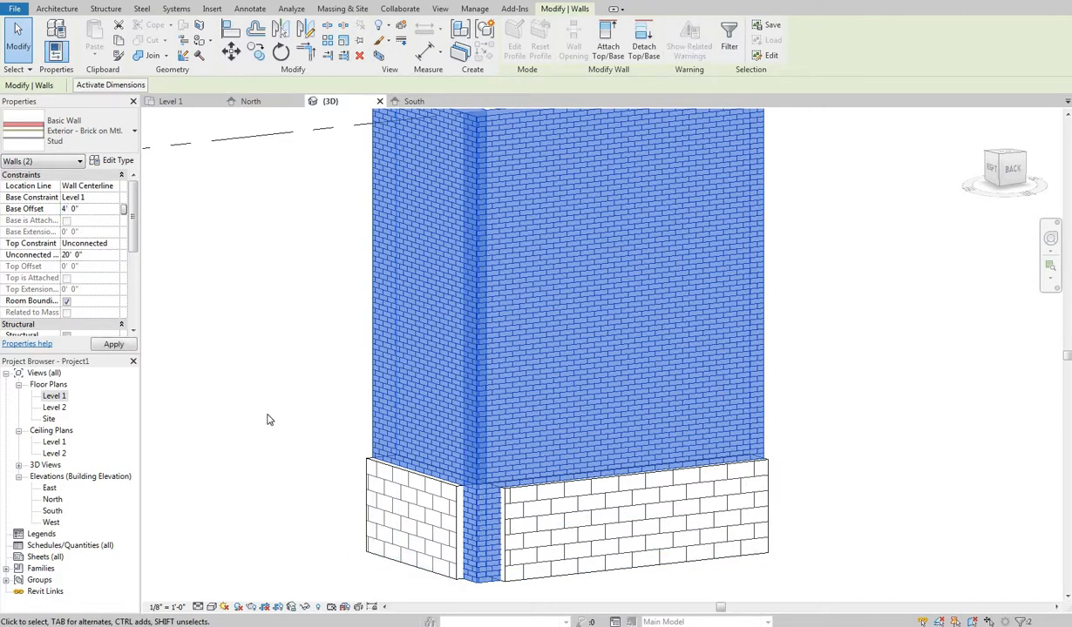
left_click(360, 408)
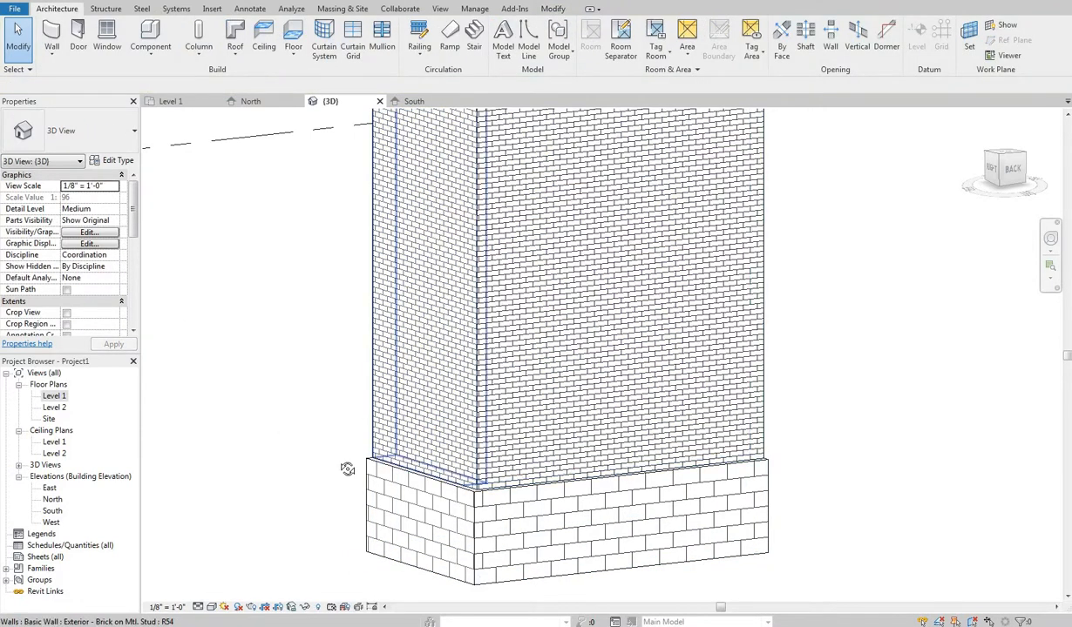
Examine the assembly in 3D, selecting the upper brick wall and the lower CMU wall in turn to compare them as separate walls.
mouse_move(347, 468)
middle_mouse_down("shift")
mouse_move(435, 491)
mouse_move(593, 503)
mouse_move(555, 496)
mouse_move(526, 321)
mouse_move(479, 359)
middle_mouse_up("shift")
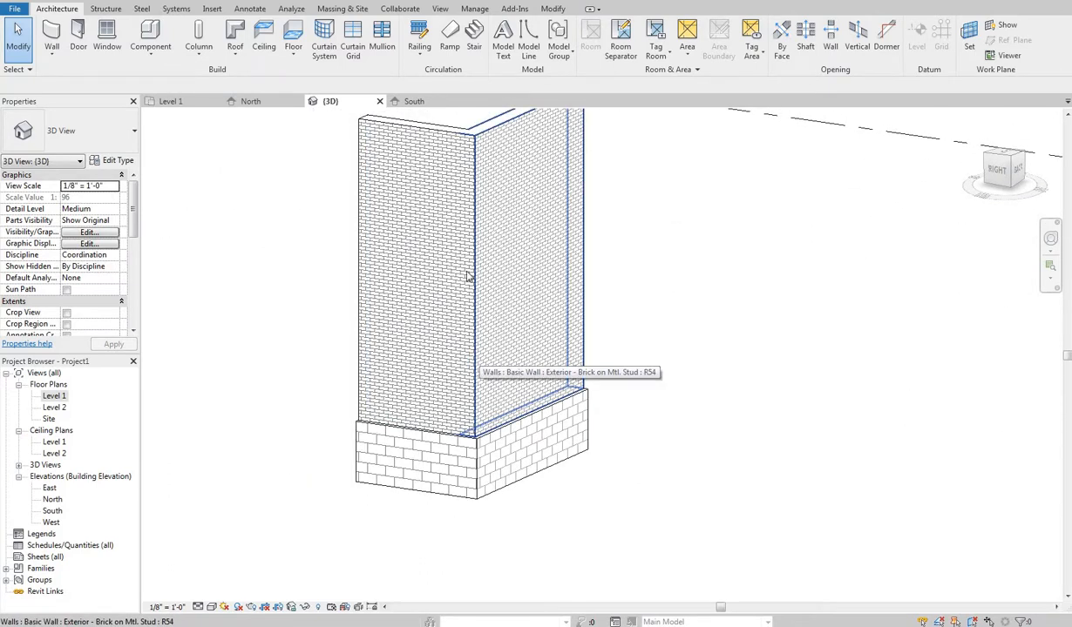
middle_click_drag(610, 513, 608, 514)
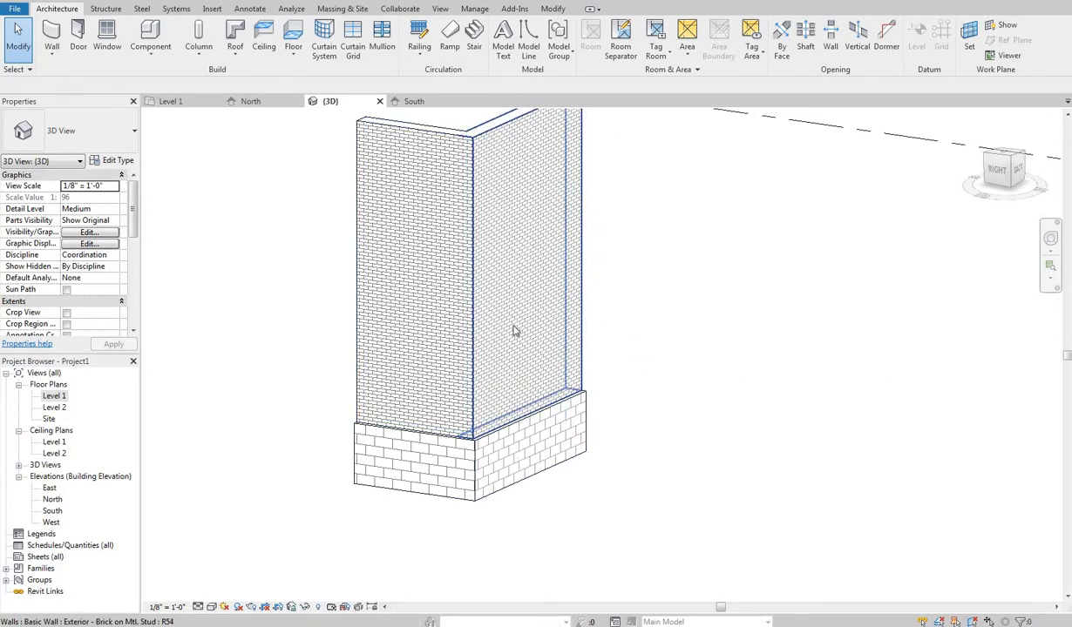
left_click(541, 445)
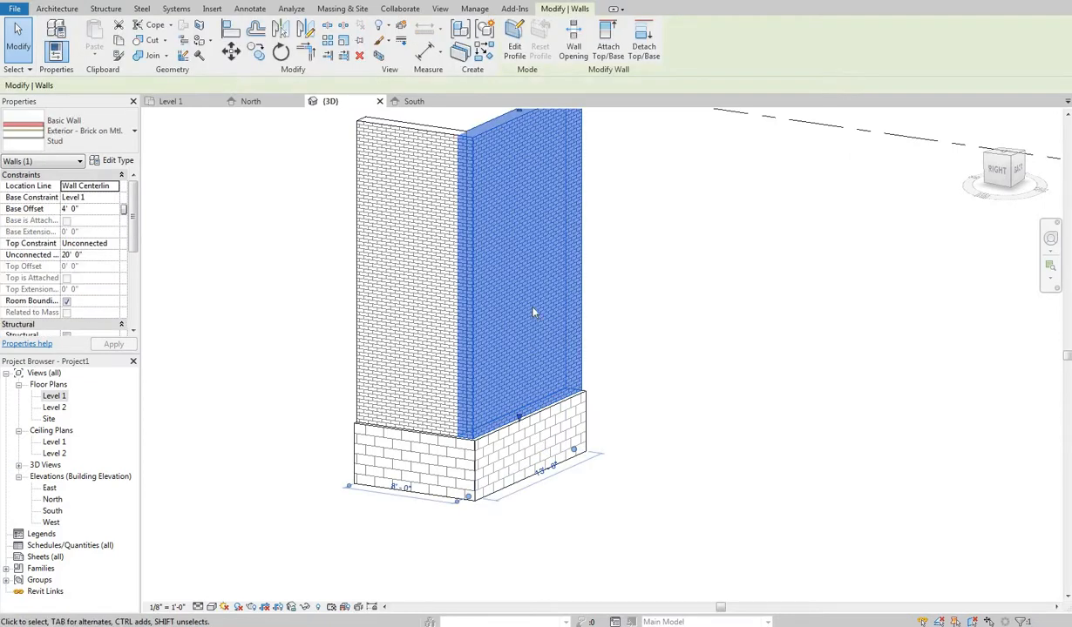
left_click(562, 426)
left_click(537, 317)
left_click(566, 435)
left_click(551, 380)
key("Escape")
left_click(576, 430)
left_click(559, 360)
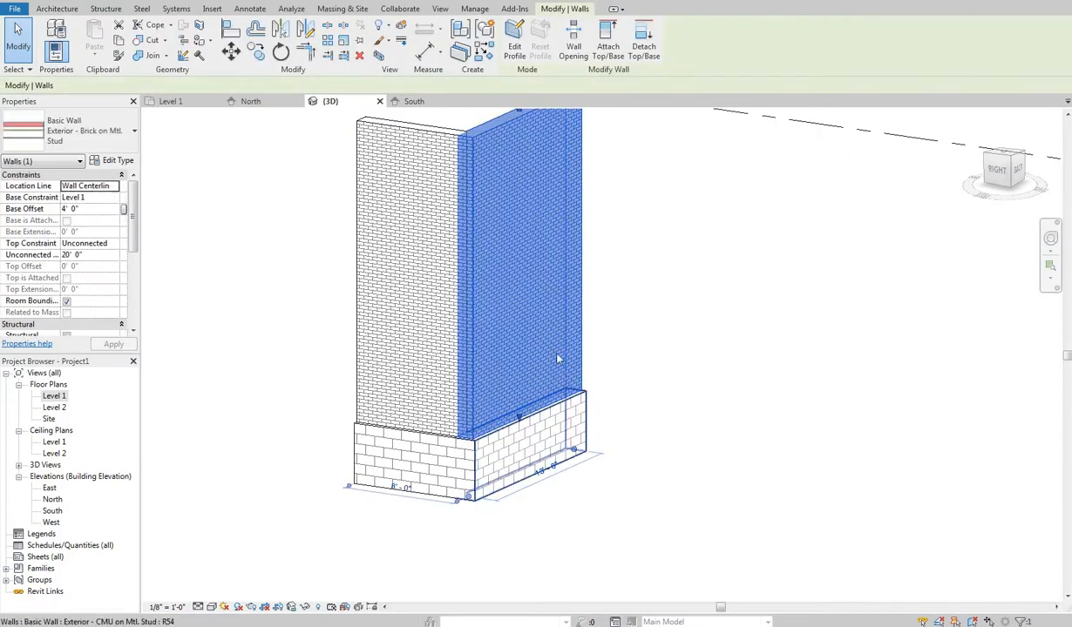
left_click(555, 429)
left_click(544, 326)
left_click(570, 426)
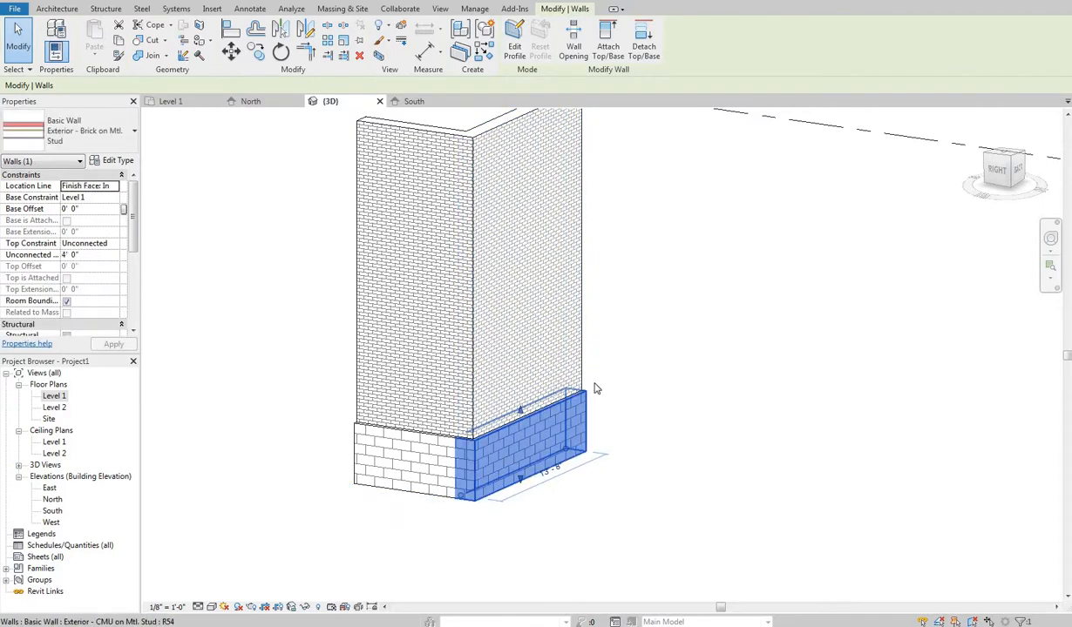
Return to the Level 1 floor plan and select the horizontal CMU wall to check its footprint.
middle_click_drag(522, 375, 510, 377)
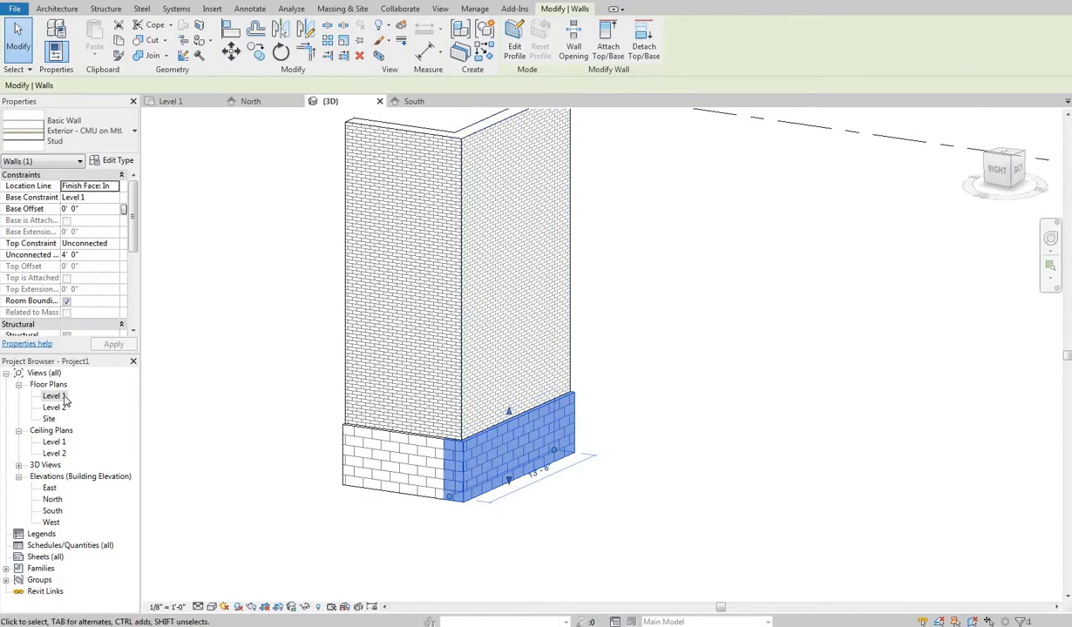
key("Escape")
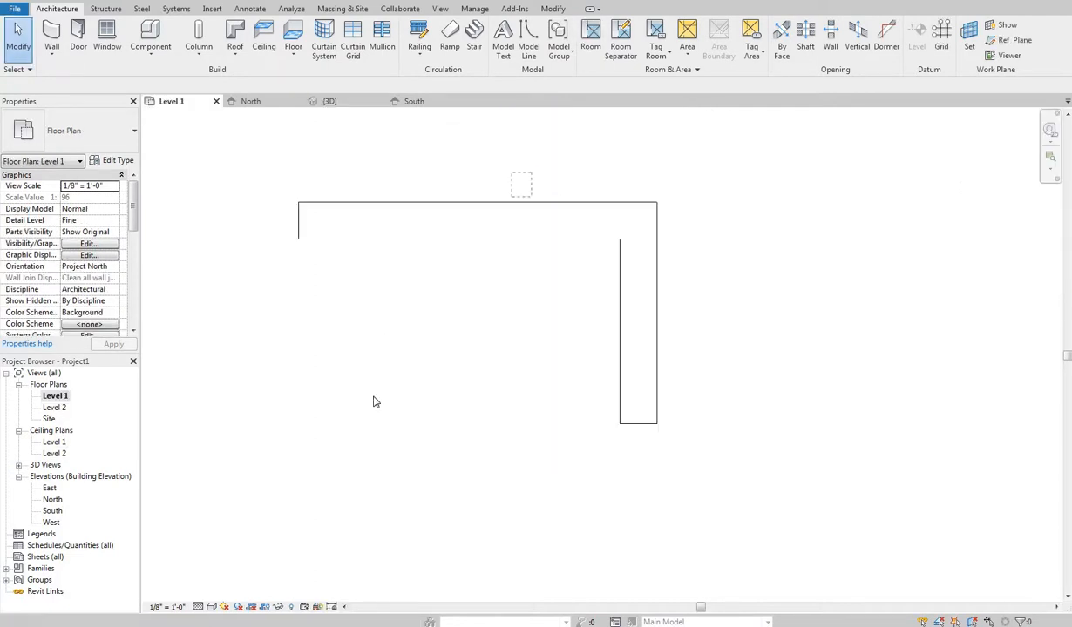
left_click(424, 237)
middle_click_drag(426, 222, 388, 321)
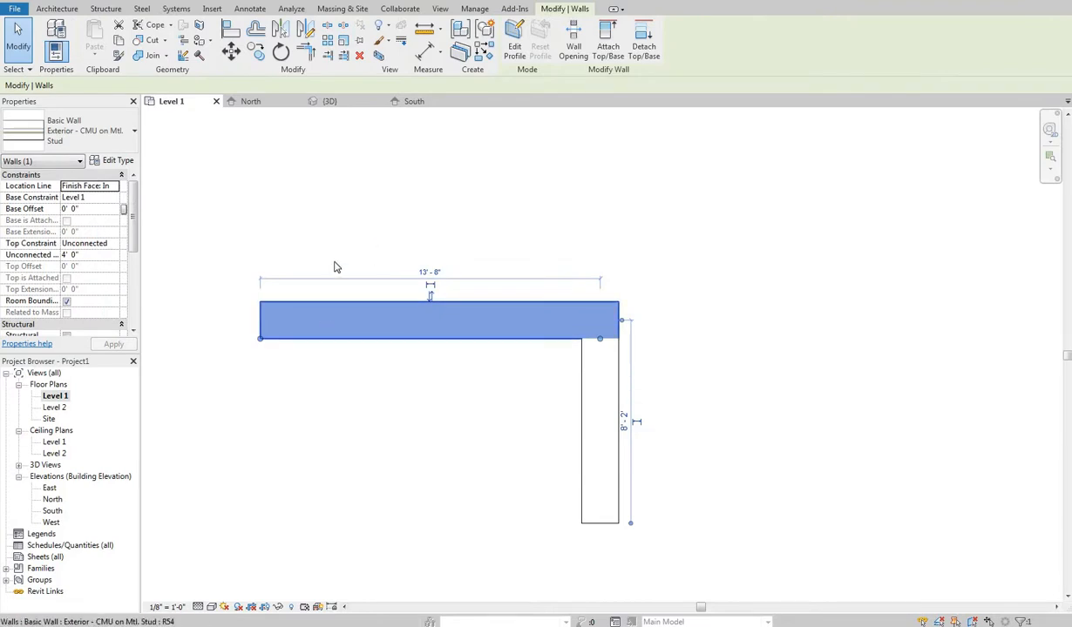
key("Escape")
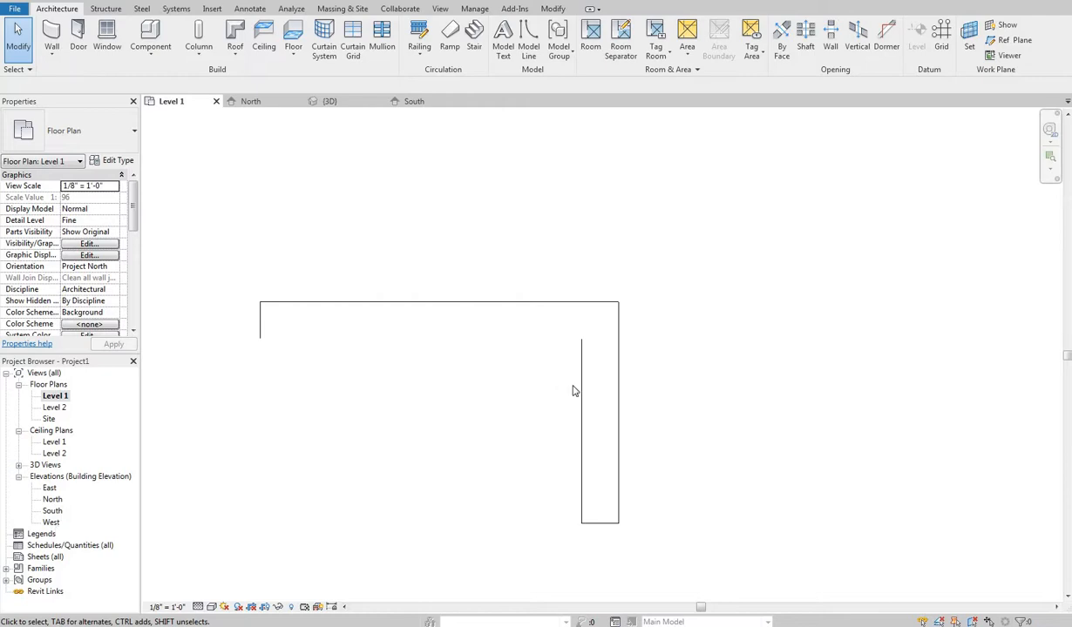
Open the West elevation at the joint between the brick and CMU walls and set the detail level to Fine.
middle_click_drag(466, 382, 478, 358)
scroll(463, 382, "up", 4)
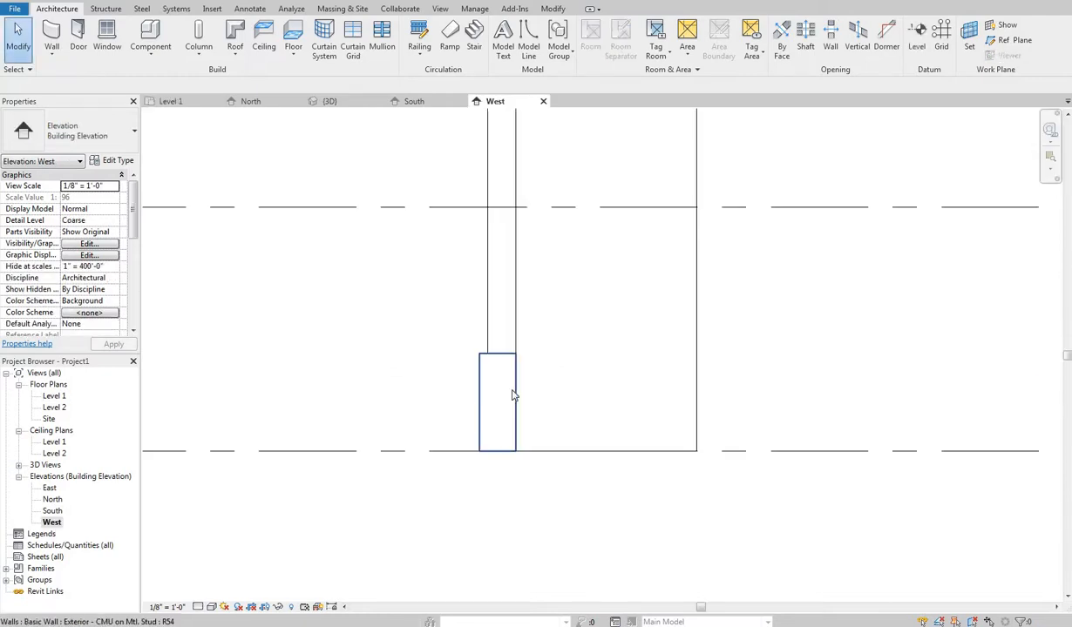
scroll(521, 359, "up", 3)
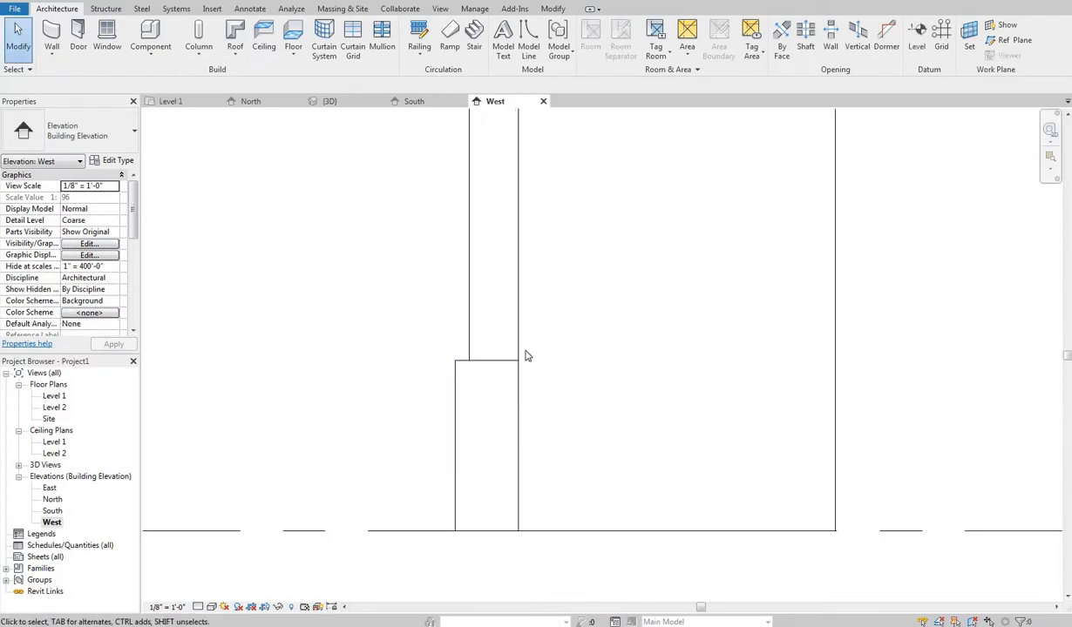
left_click(199, 606)
left_click(215, 594)
middle_click_drag(572, 381, 483, 387)
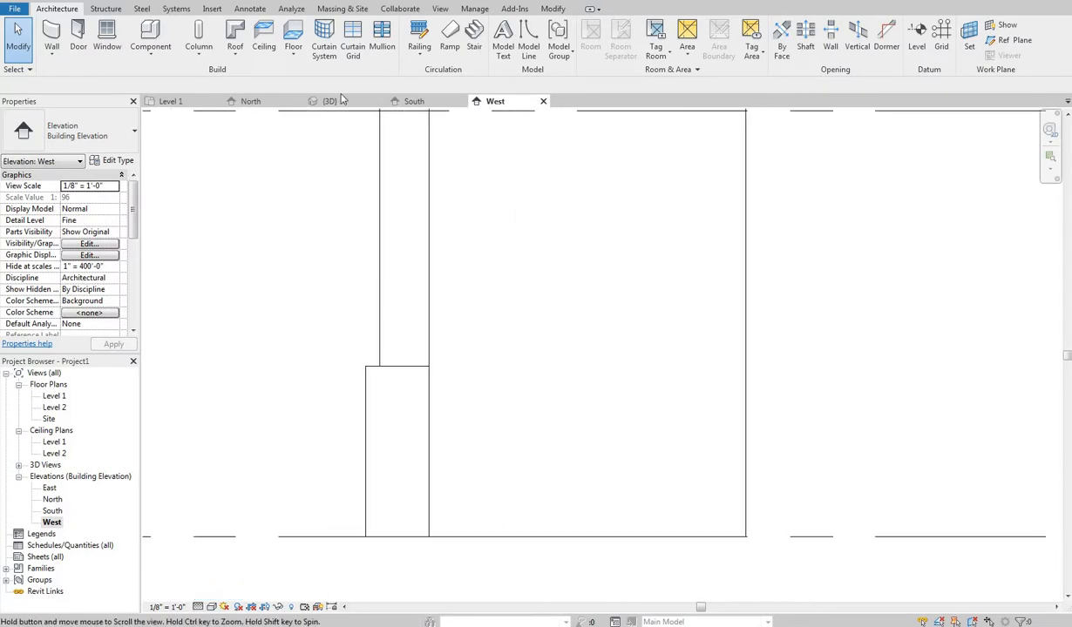
Align the CMU wall's interior face with the brick wall's interior face in the West elevation and lock the alignment.
left_click(552, 9)
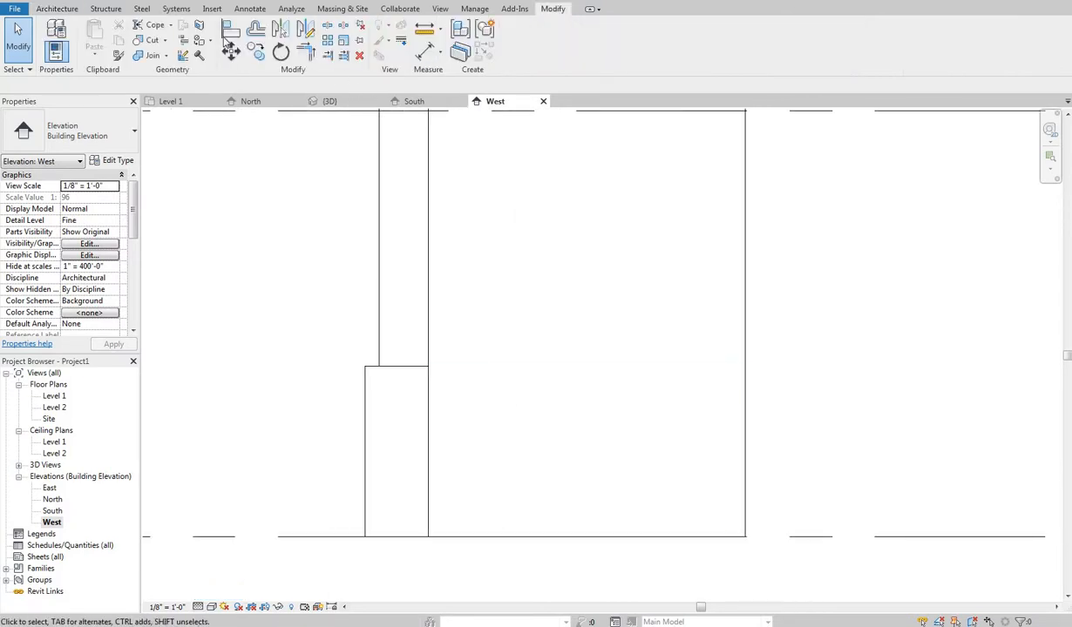
left_click(231, 30)
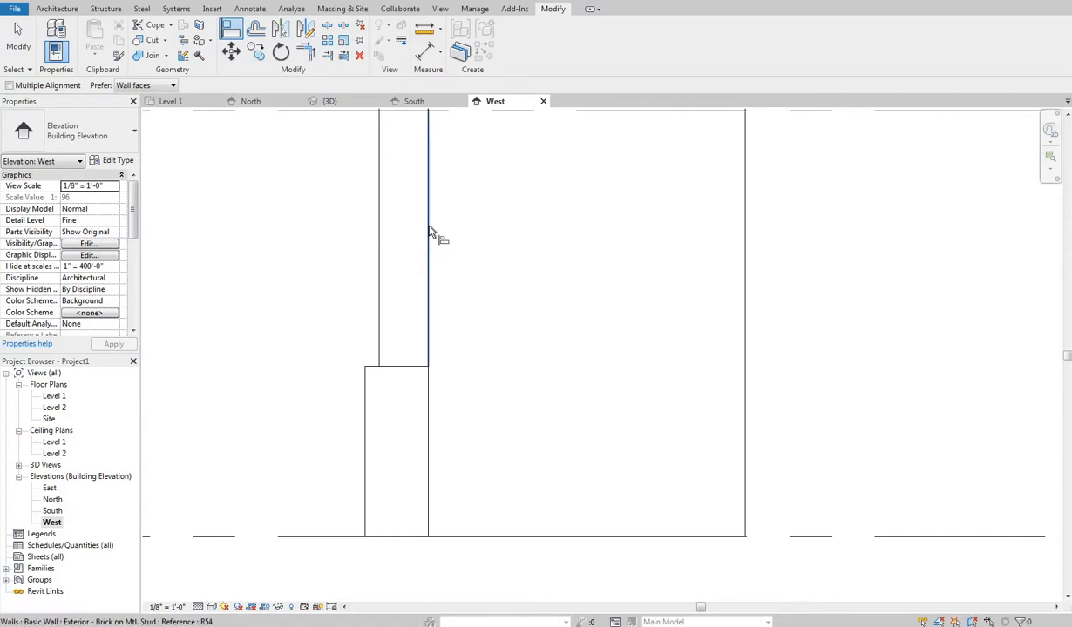
left_click(429, 433)
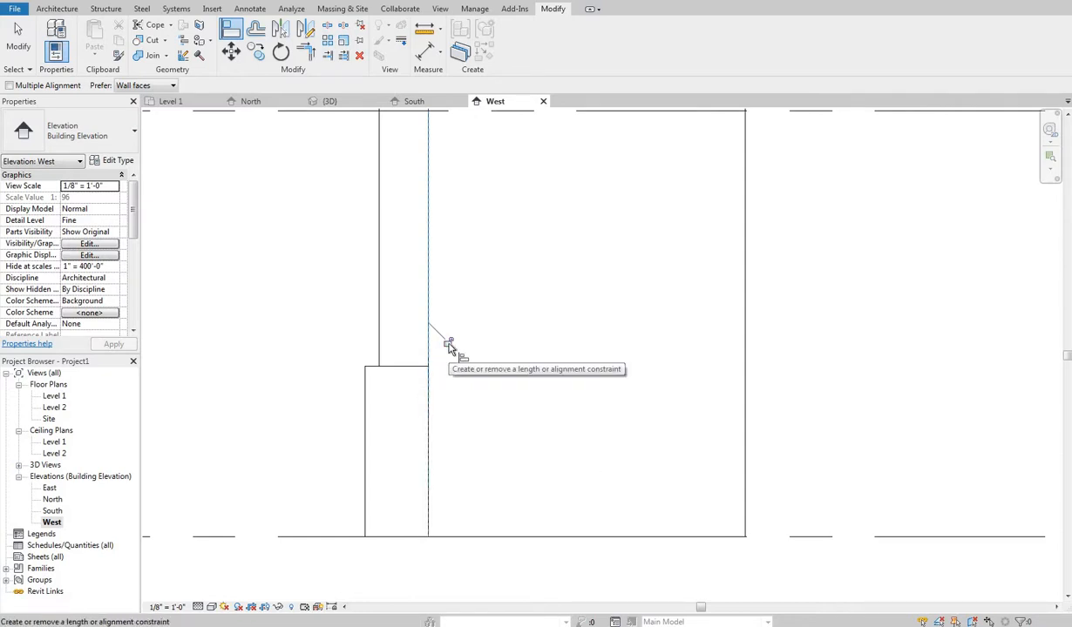
left_click(447, 343)
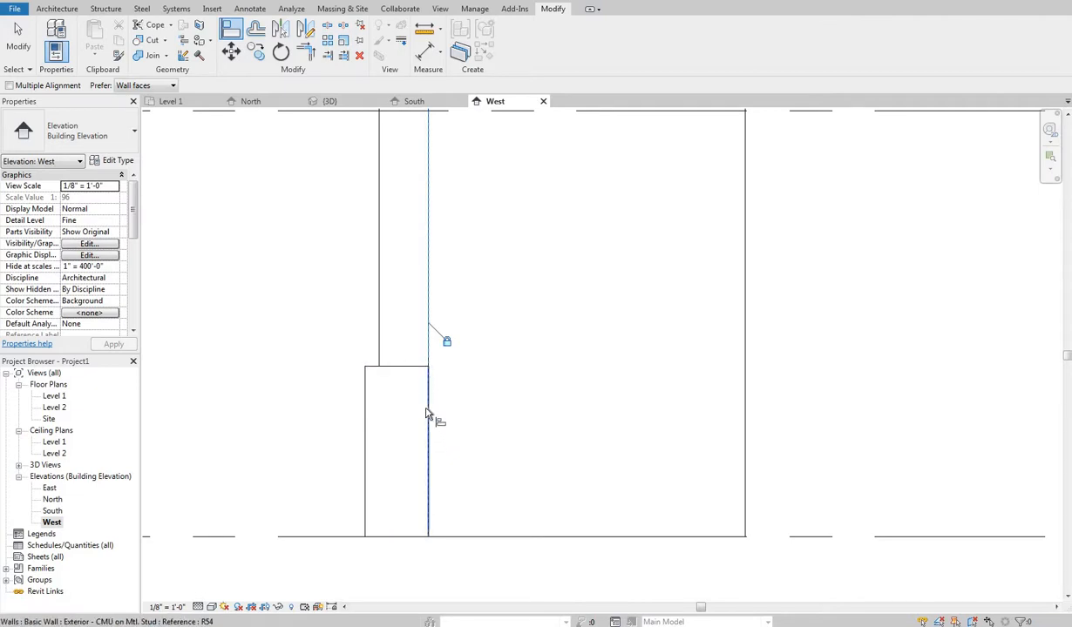
right_click(436, 293)
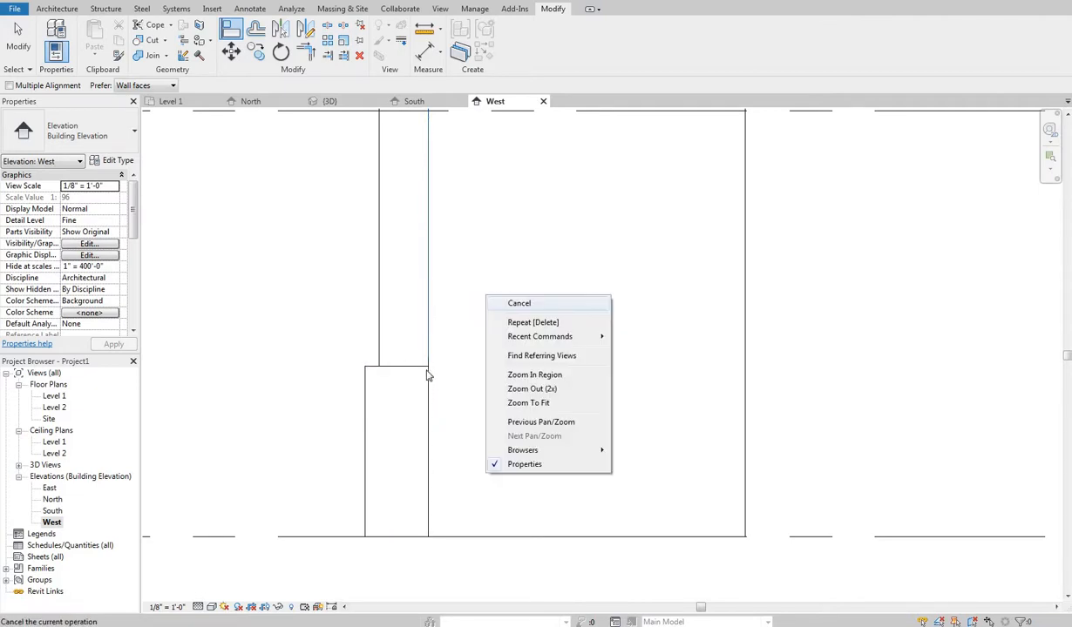
left_click(458, 300)
Draw a vertical section across the horizontal wall in the Level 1 plan and open the section view.
key("ctrl+Tab")
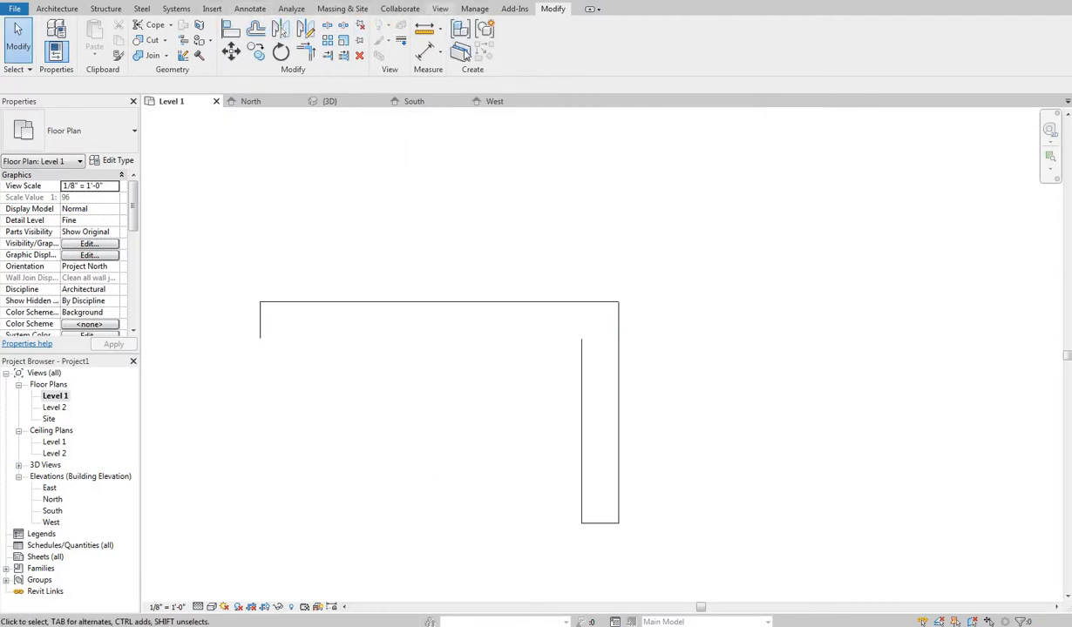
left_click(440, 8)
left_click(427, 41)
left_click(407, 460)
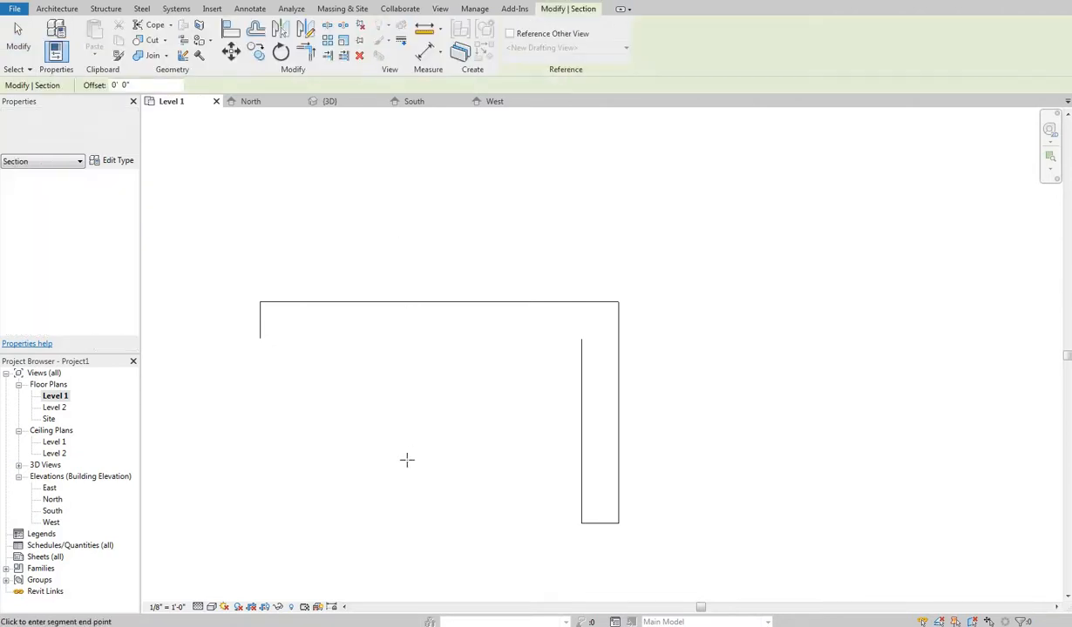
left_click(407, 460)
right_click(400, 384)
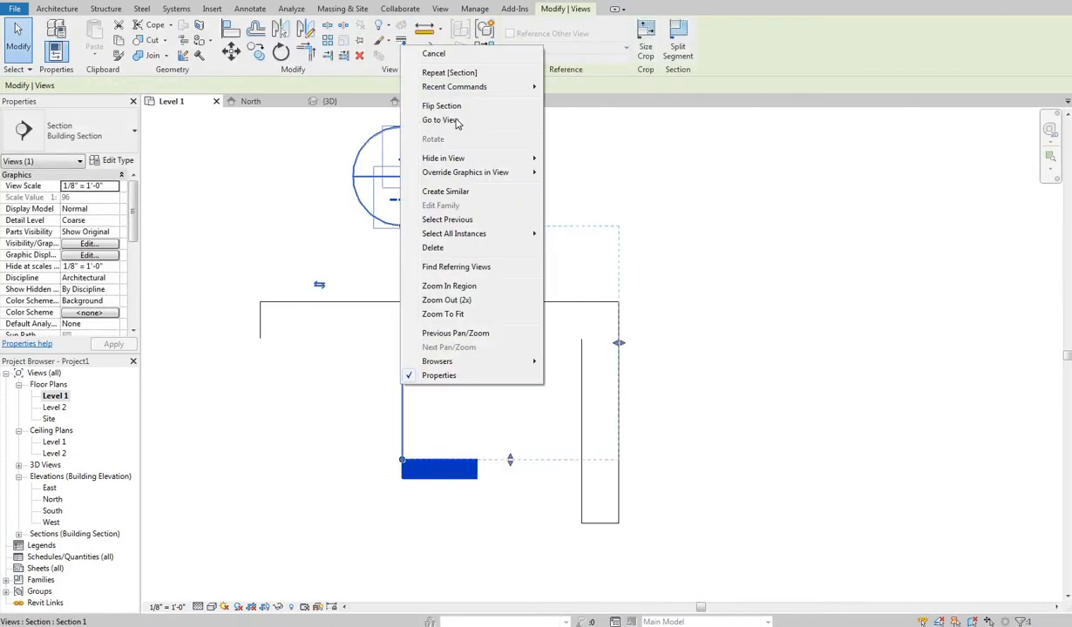
left_click(440, 119)
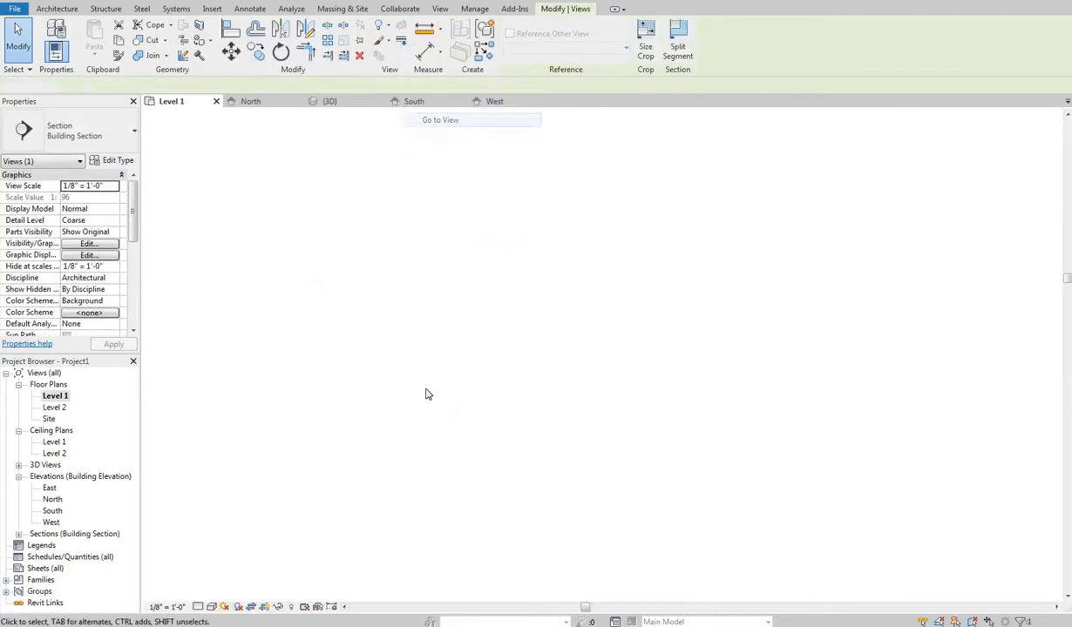
Set the section view's detail level to Fine to show the wall layers at the brick and CMU joint.
left_click(211, 607)
left_click(209, 575)
scroll(464, 458, "up", 5)
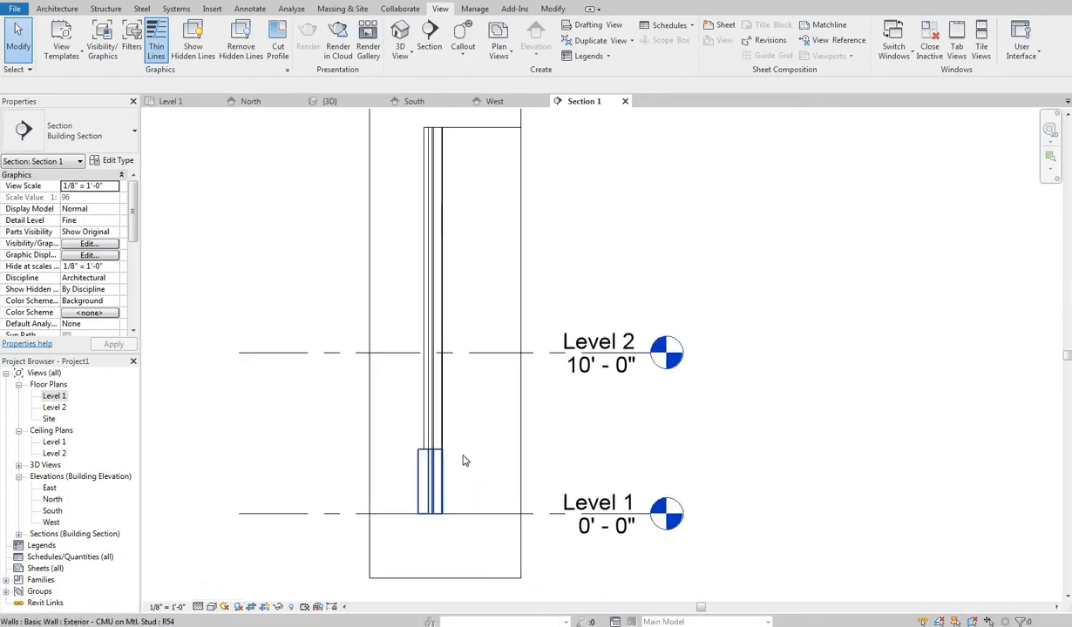
middle_click_drag(170, 150, 157, 128)
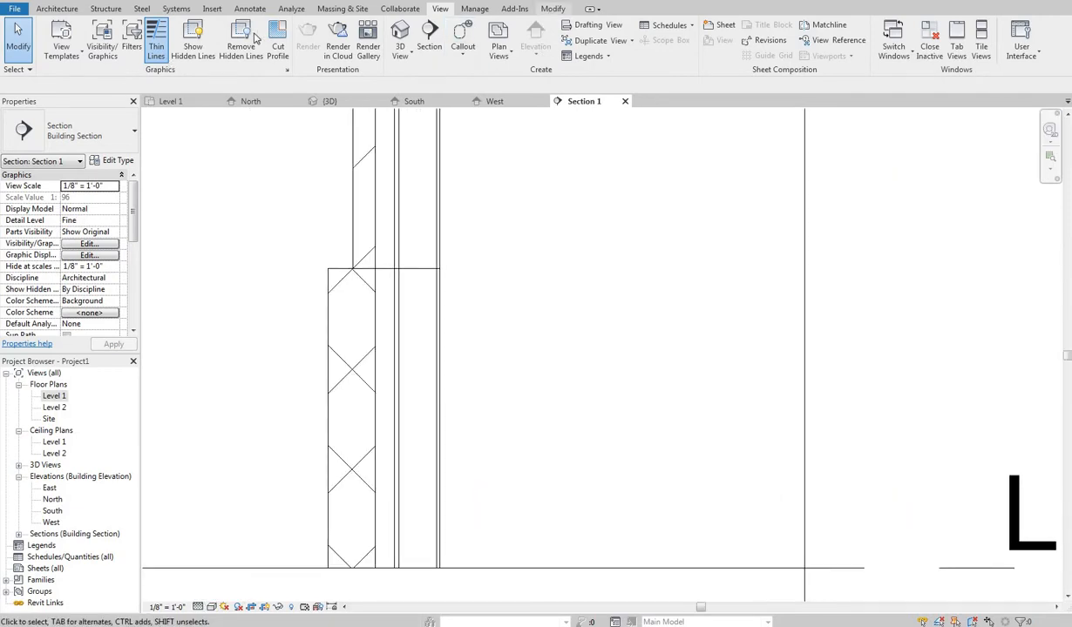
Align the brick wall's interior finish layer line with the matching CMU wall layer line in the section and lock them.
key("a")
key("l")
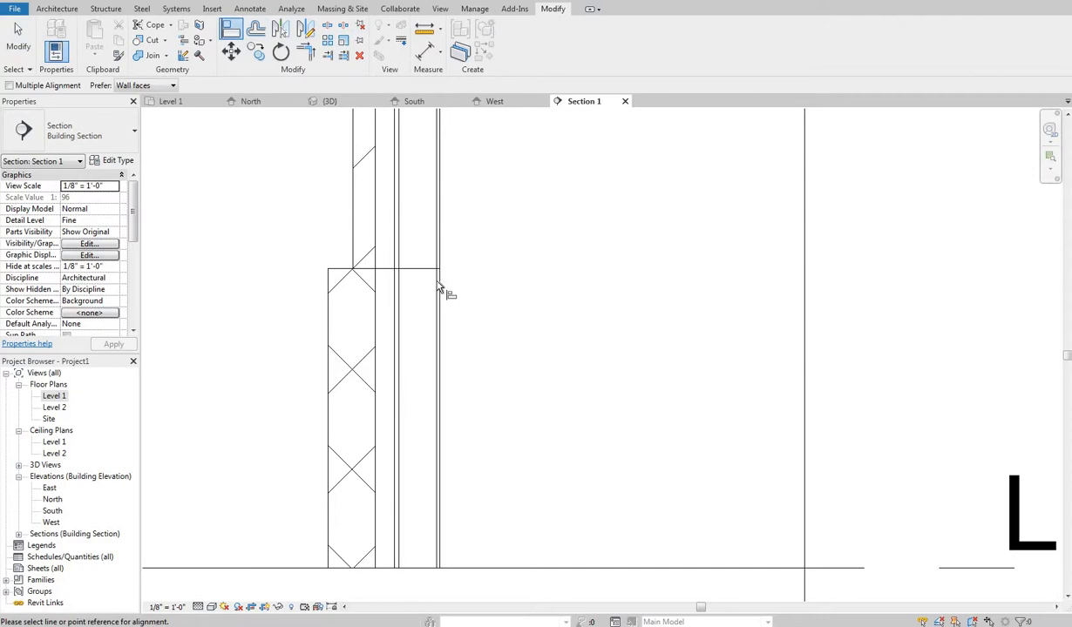
scroll(439, 287, "up", 2)
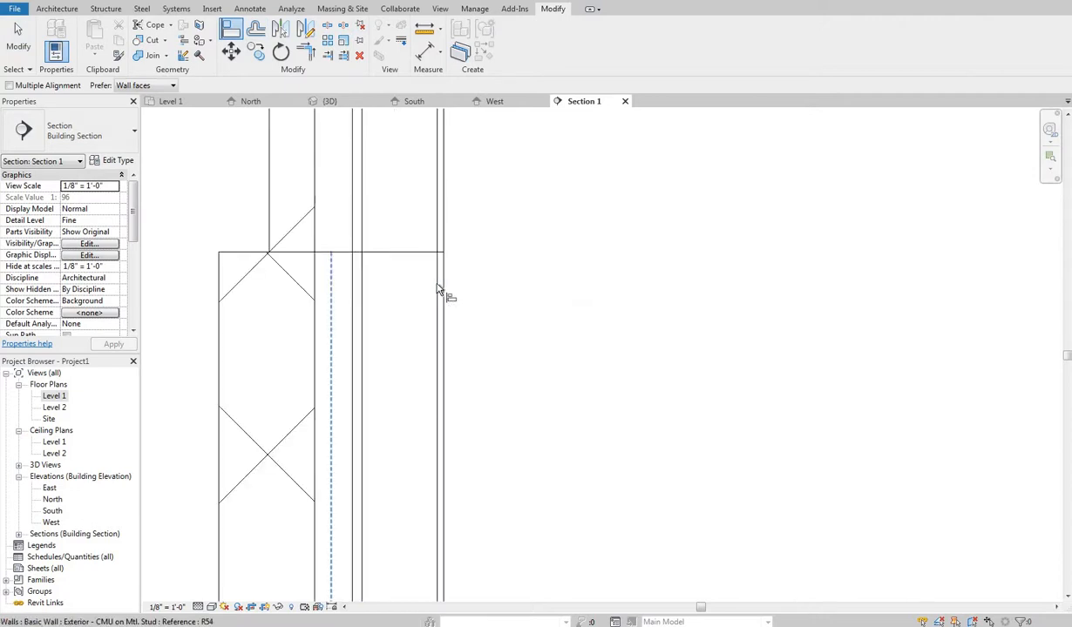
key("Tab")
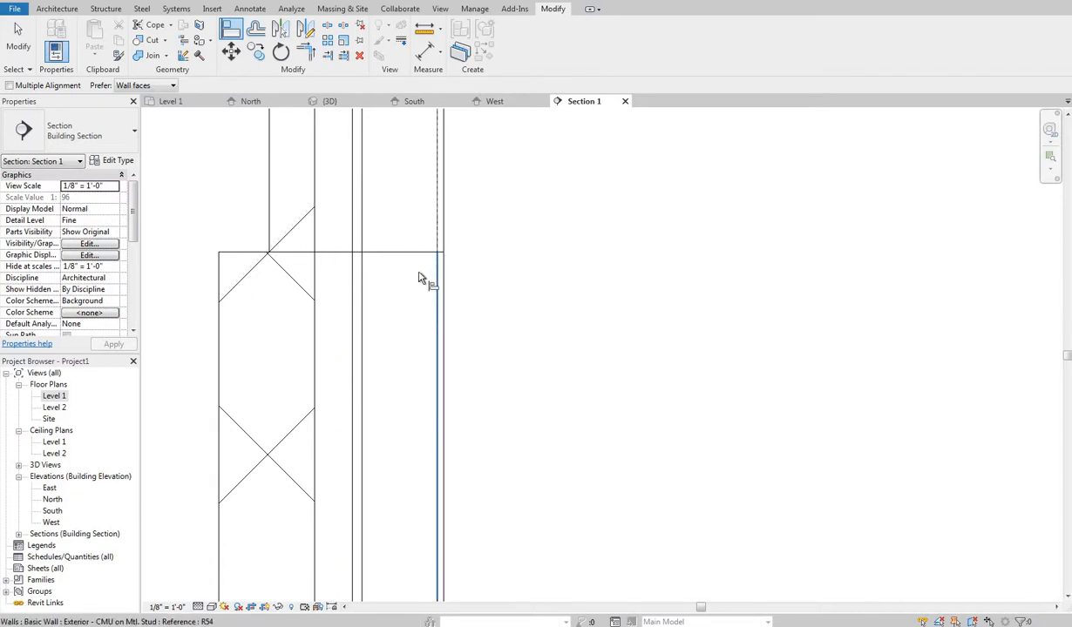
left_click(436, 281)
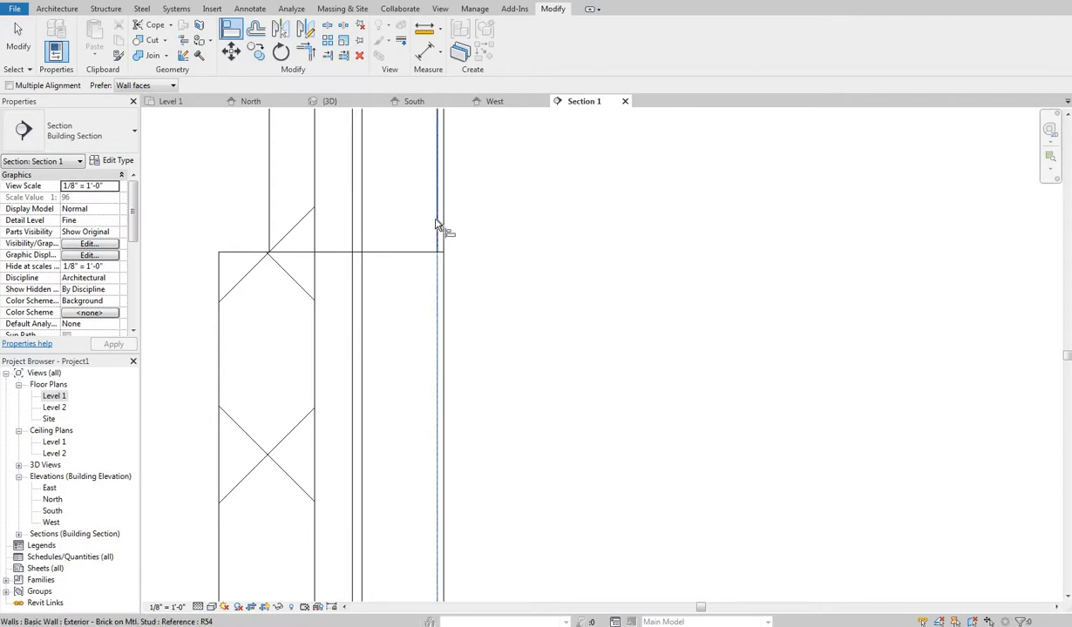
left_click(437, 225)
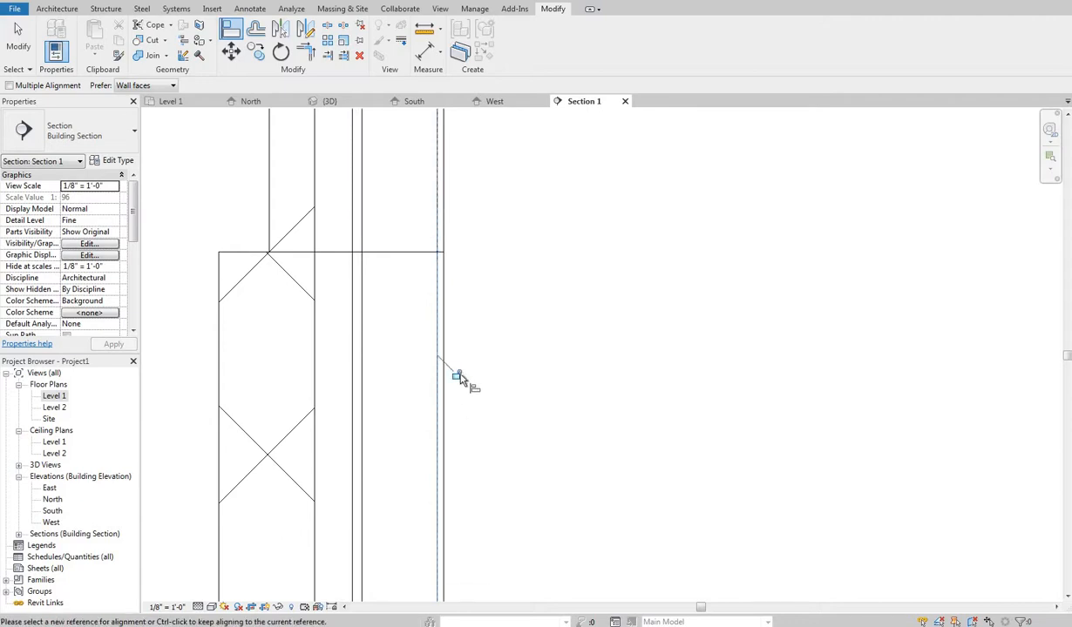
right_click(507, 242)
left_click(534, 251)
right_click(522, 246)
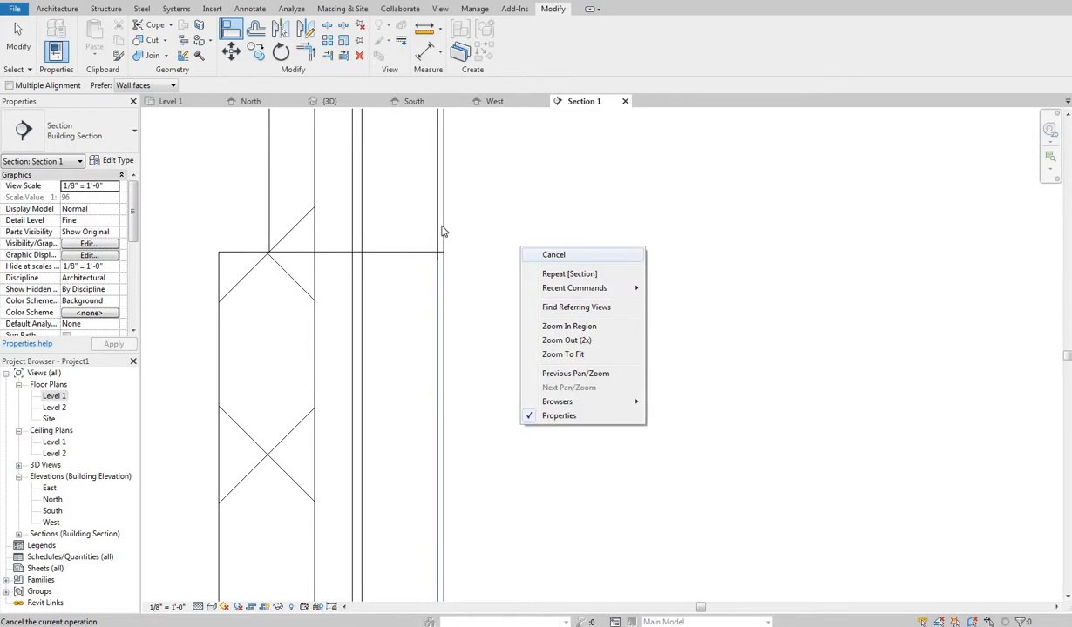
left_click(545, 255)
Move the upper brick wall about 8" toward its exterior side in the section view.
left_click(460, 248)
scroll(323, 275, "down", 4)
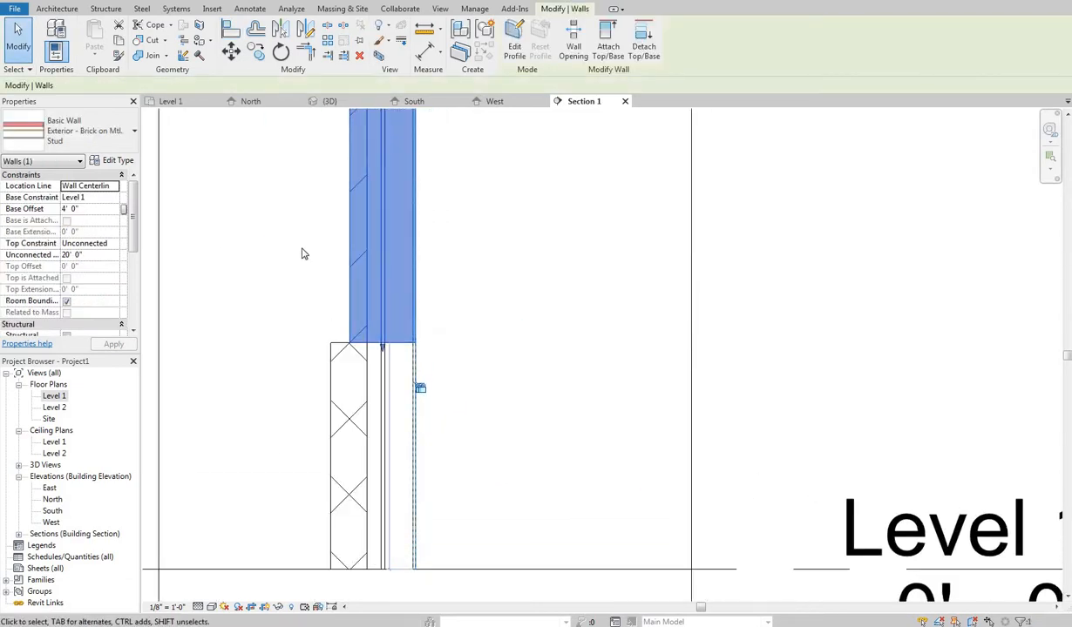
key("m")
key("v")
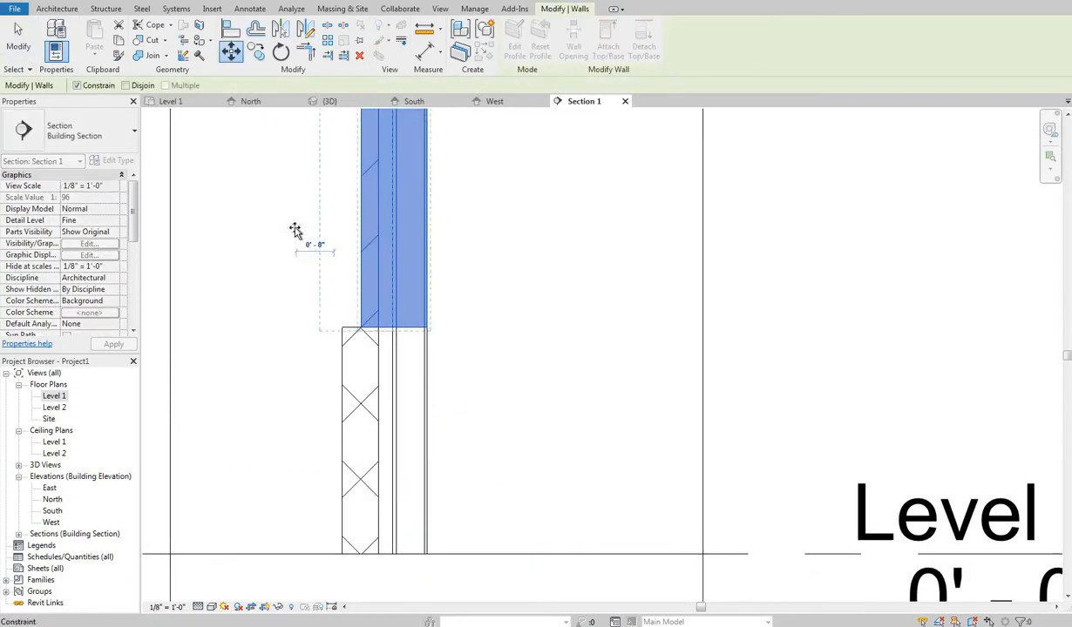
left_click(348, 330)
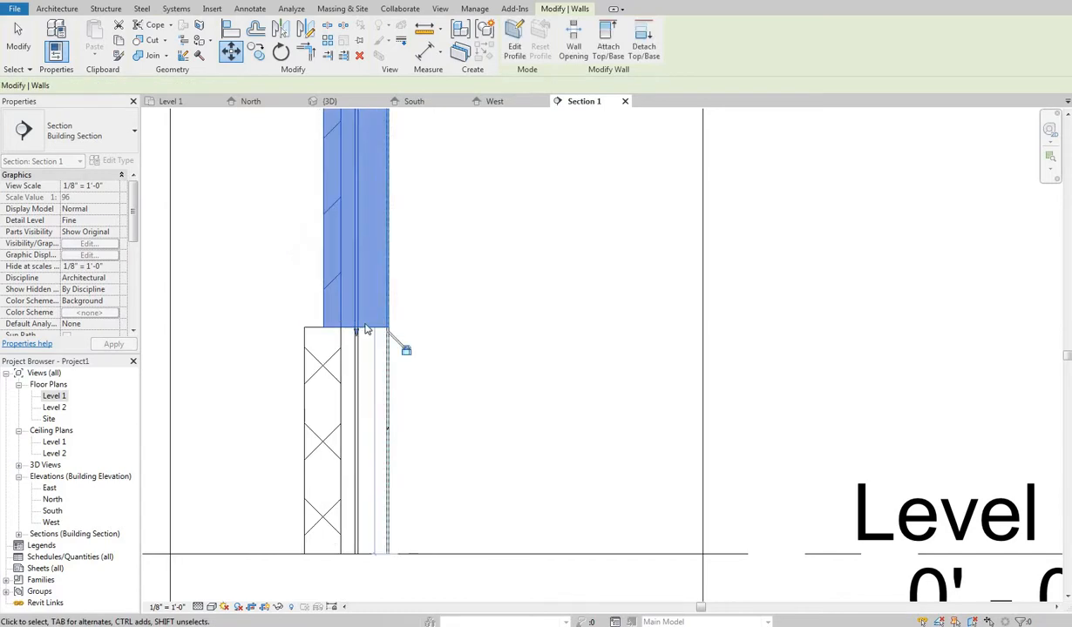
Move the brick wall inward, outward and inward again to test the alignment lock, making the final move about 3".
key("m")
key("v")
left_click(428, 248)
left_click(471, 247)
key("m")
key("v")
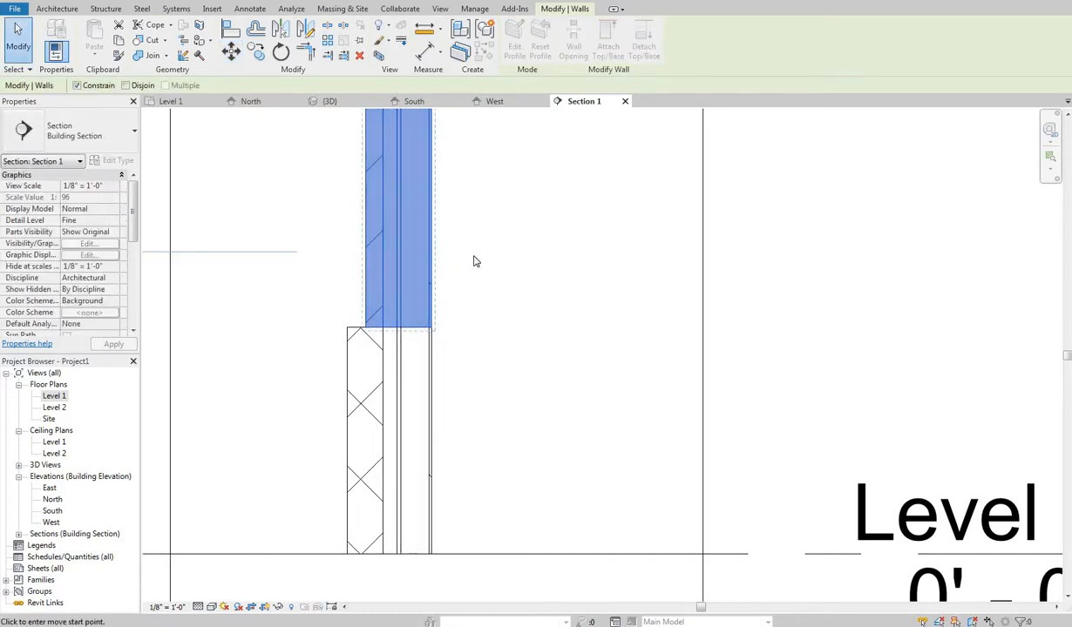
left_click(474, 259)
left_click(449, 292)
key("m")
key("v")
left_click(465, 280)
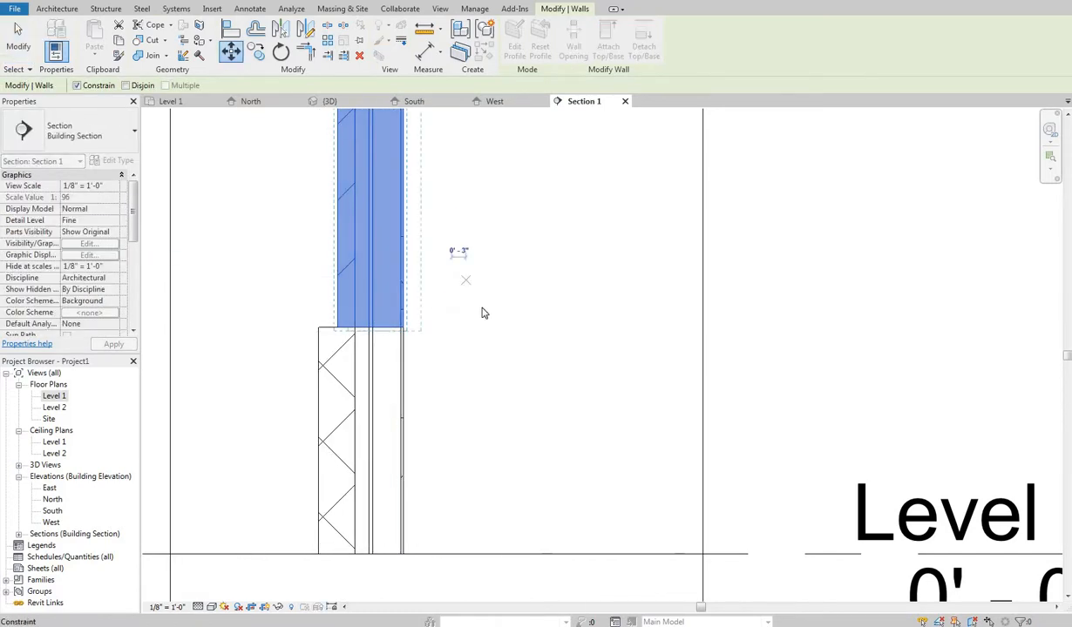
left_click(480, 313)
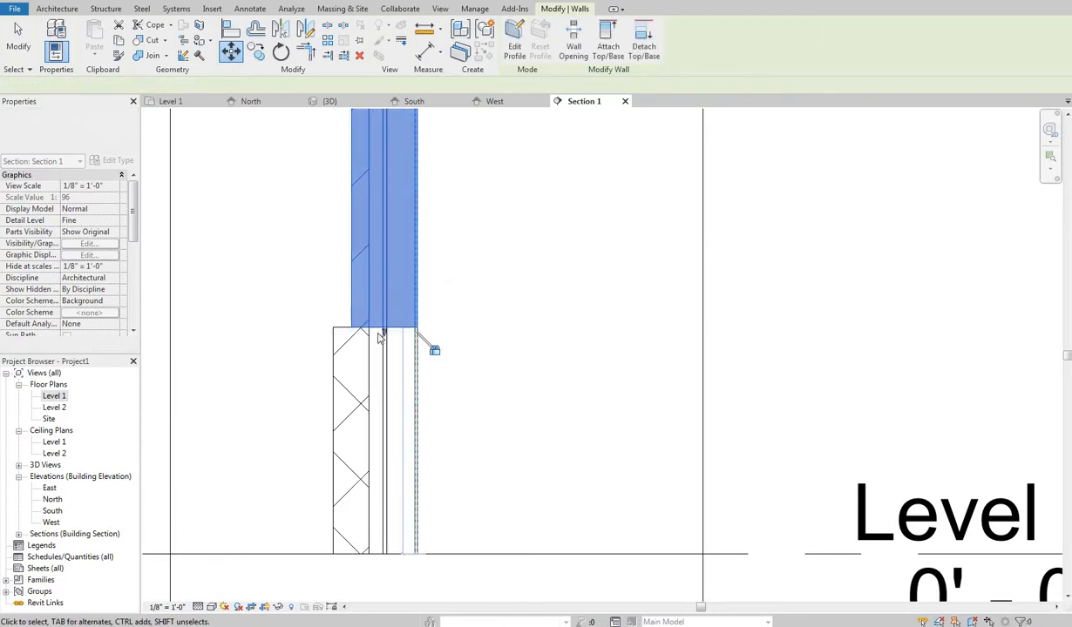
left_click(305, 311)
scroll(340, 320, "up", 2)
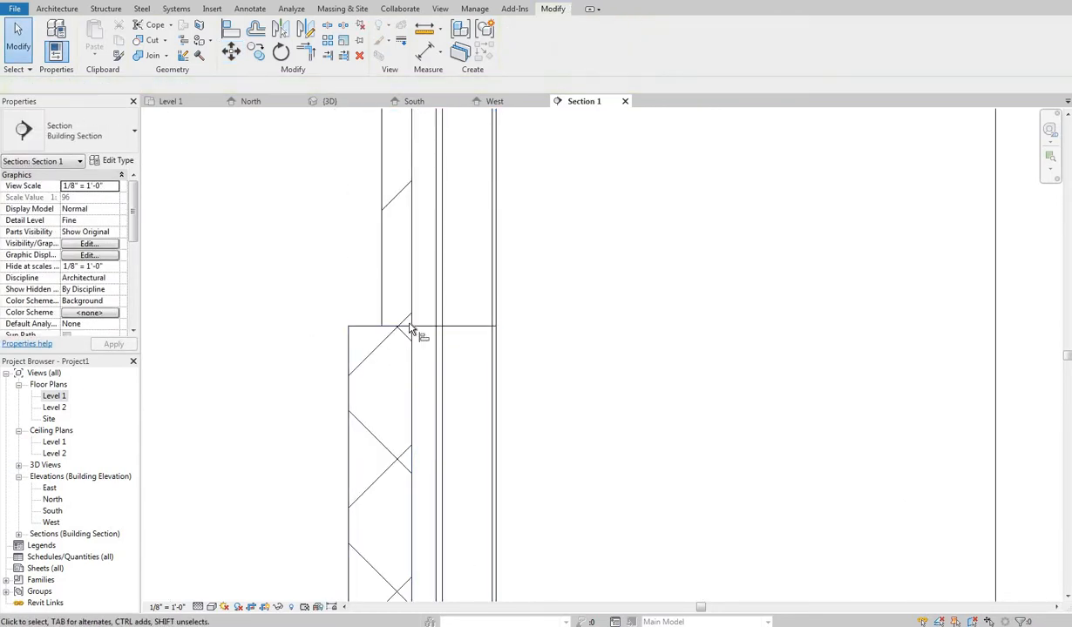
key("a")
key("l")
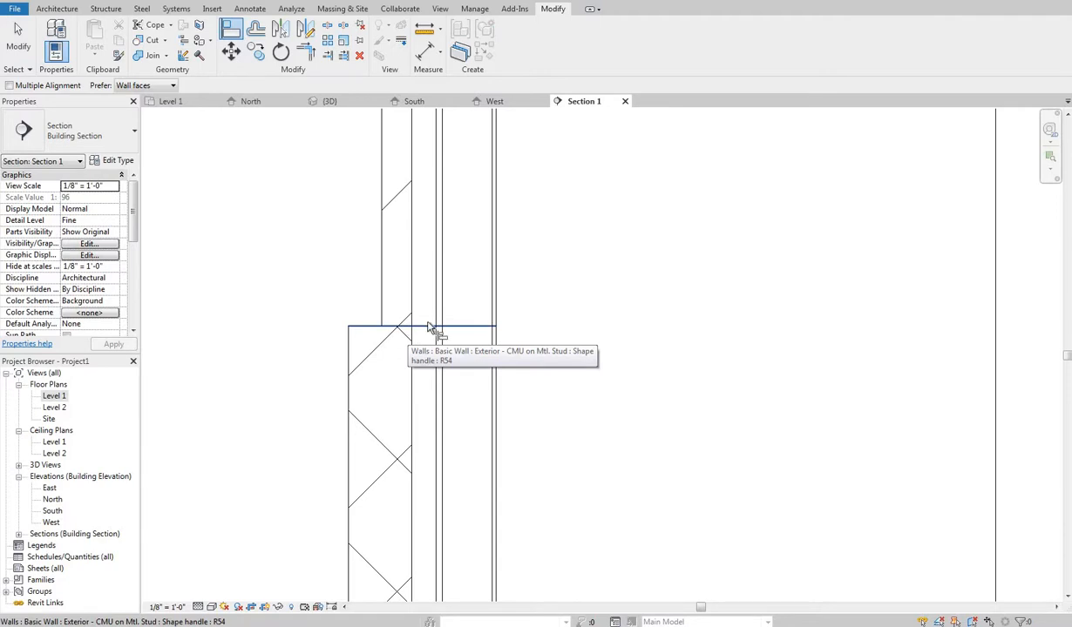
left_click(427, 327)
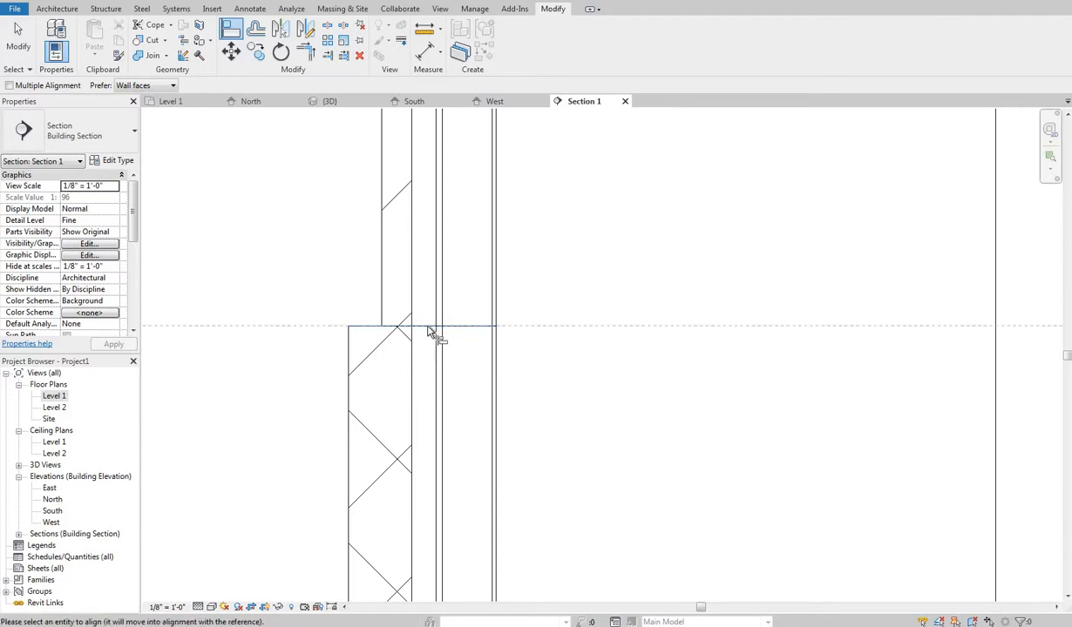
right_click(317, 267)
left_click(345, 268)
Set the lower CMU wall's unconnected height to 5' 0".
left_click(349, 392)
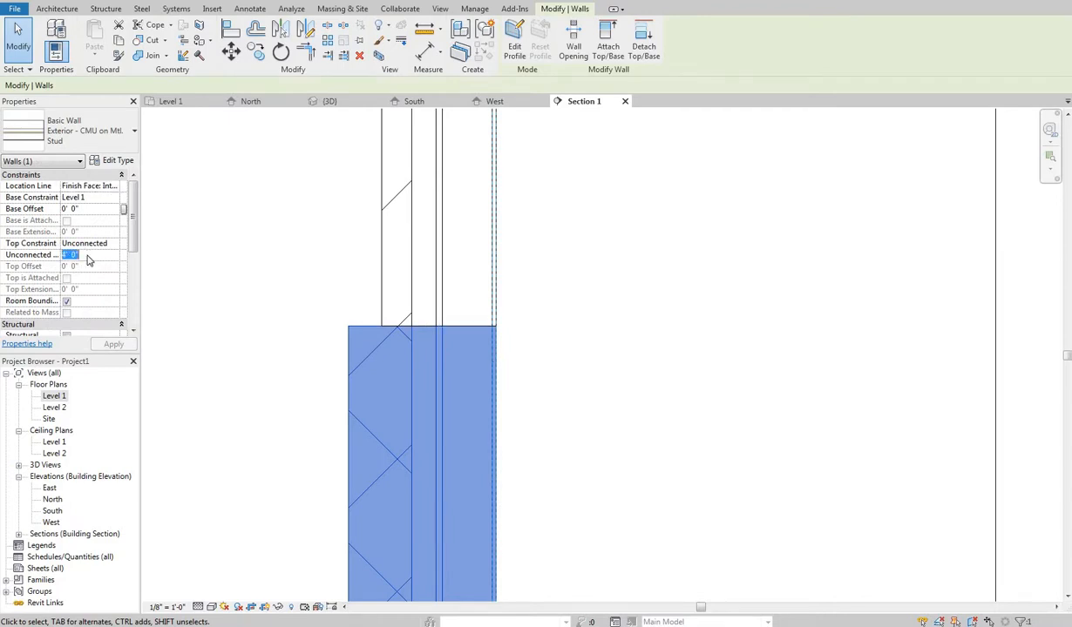
type("5")
key("Return")
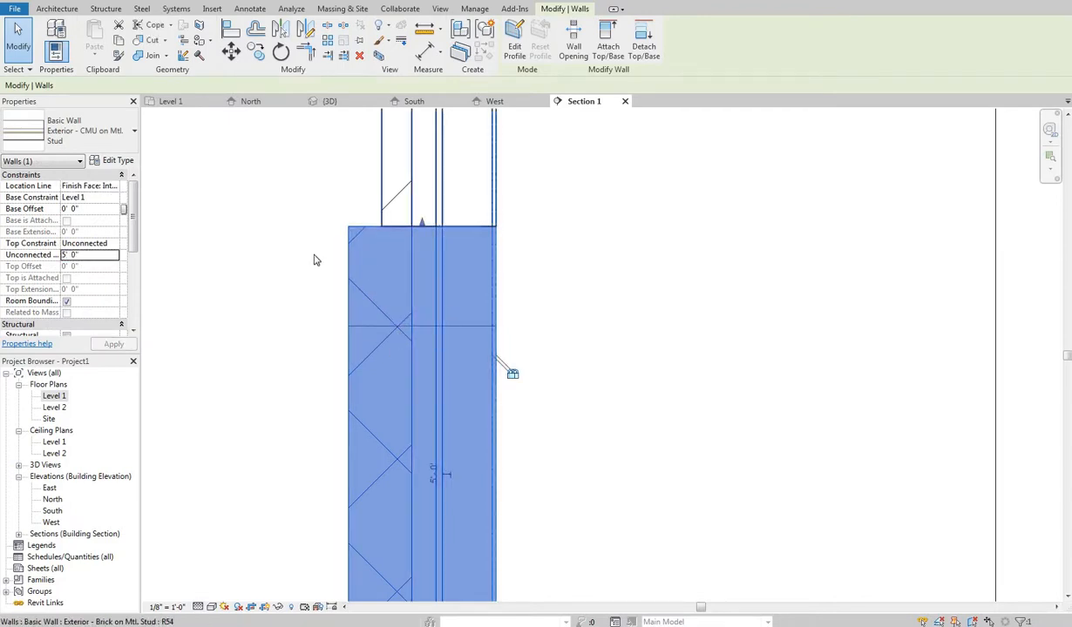
Set the lower CMU wall's unconnected height to 3' 0" and to 2' 0" to test how the brick wall follows.
key("Escape")
scroll(399, 357, "up", 4)
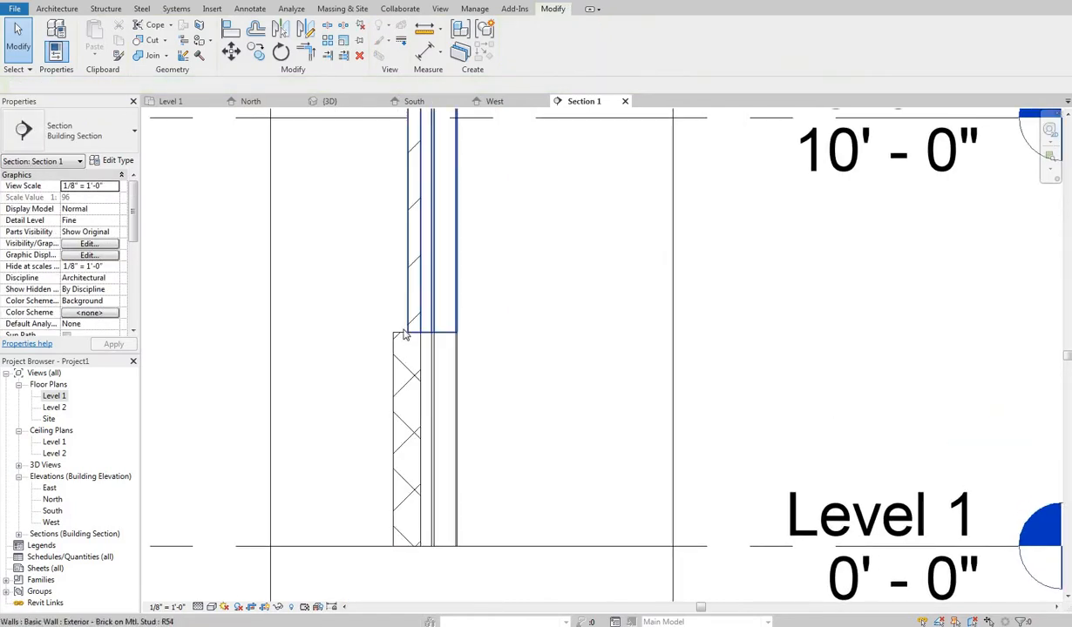
left_click(407, 336)
scroll(407, 336, "up", 3)
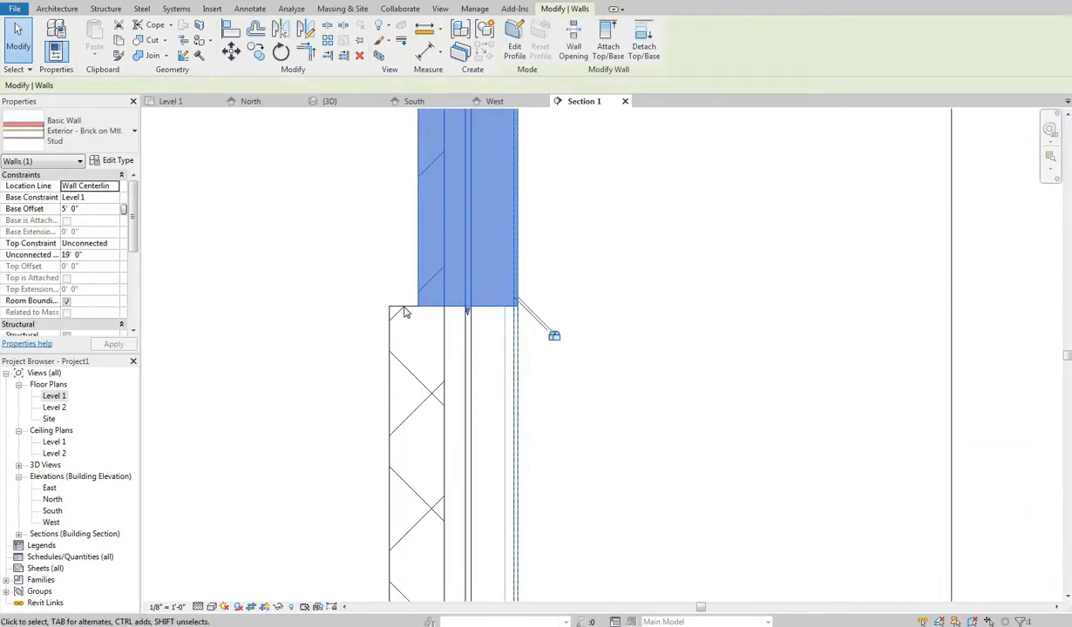
left_click(87, 256)
type("3")
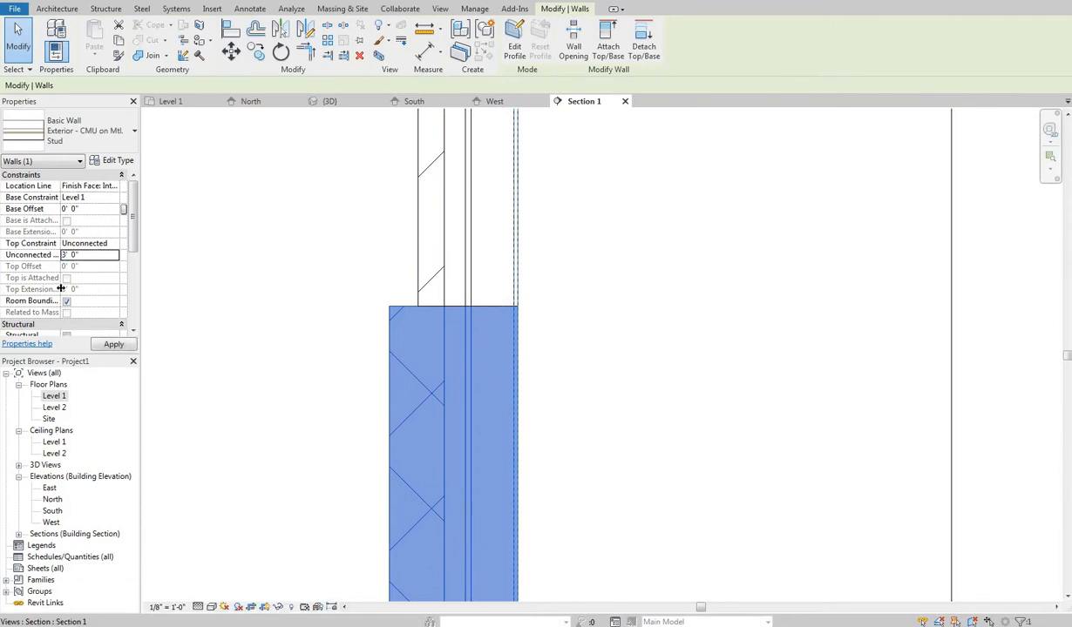
key("Return")
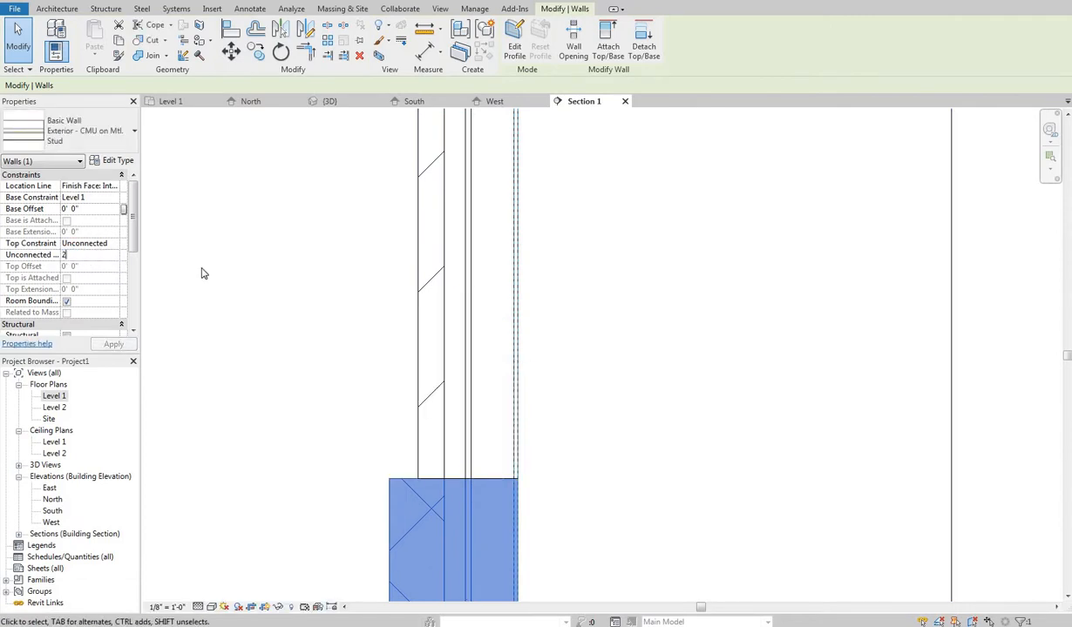
type("2")
key("Return")
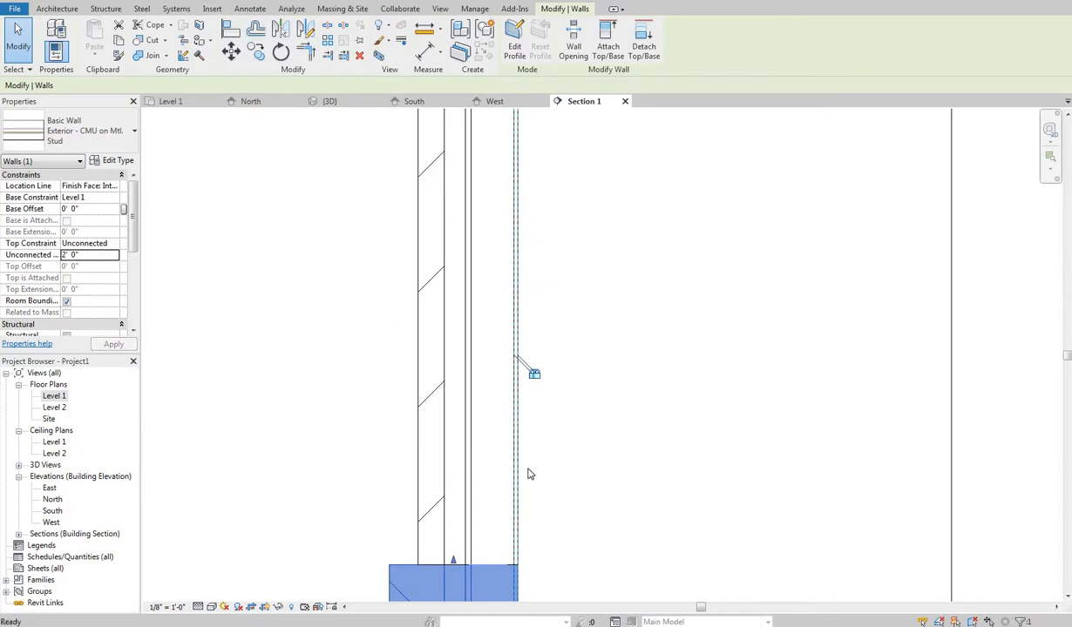
Switch to the 3D view and examine the stacked brick and CMU walls from the back.
key("ctrl+Tab")
left_click(583, 475)
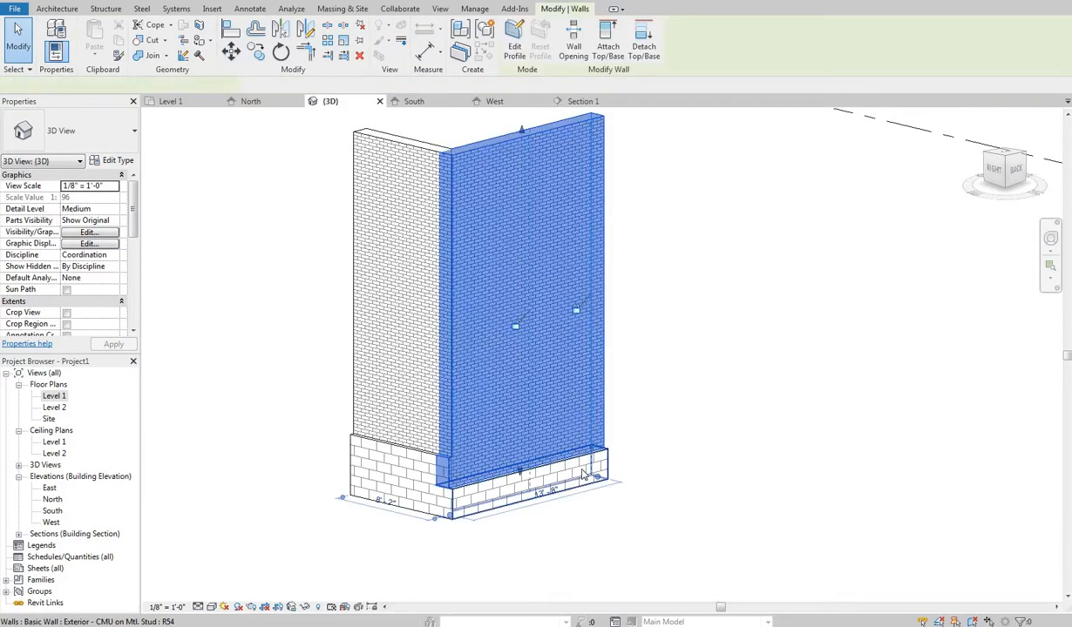
left_click(618, 464)
left_click(606, 449)
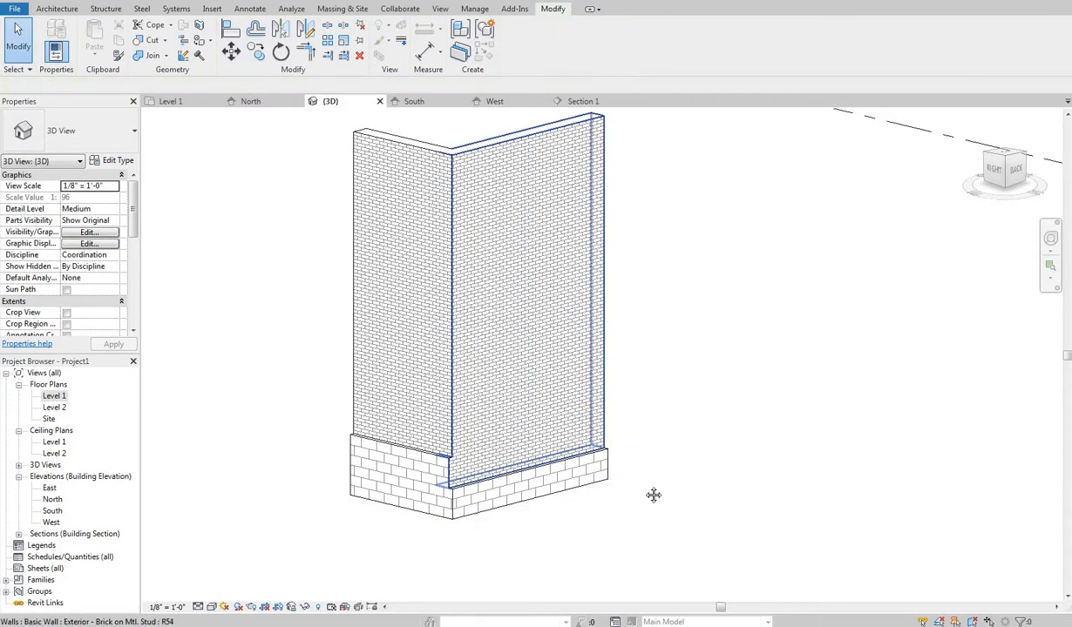
middle_click_drag(653, 495, 535, 426, "shift")
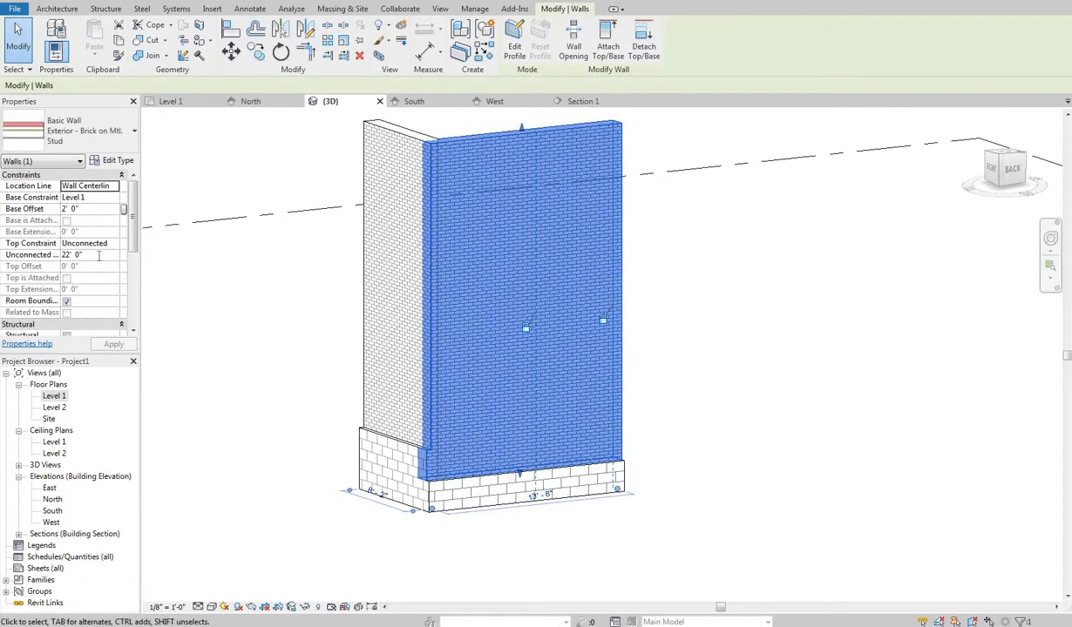
Try an unconnected height of 4' 0" on the back brick wall and undo it.
left_click(98, 254)
type("4")
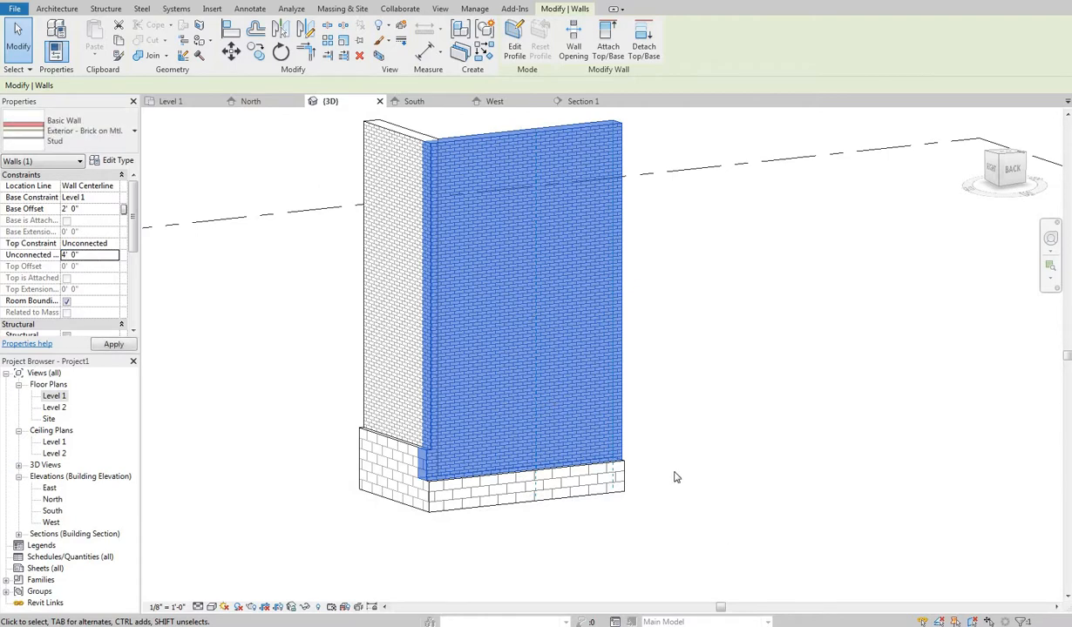
key("Return")
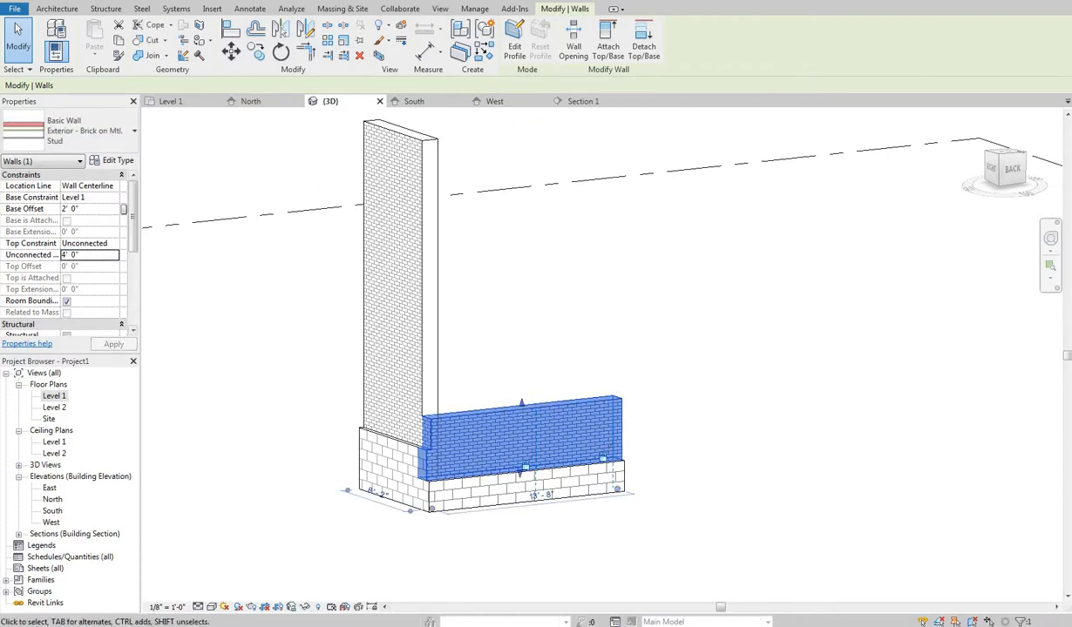
key("Escape")
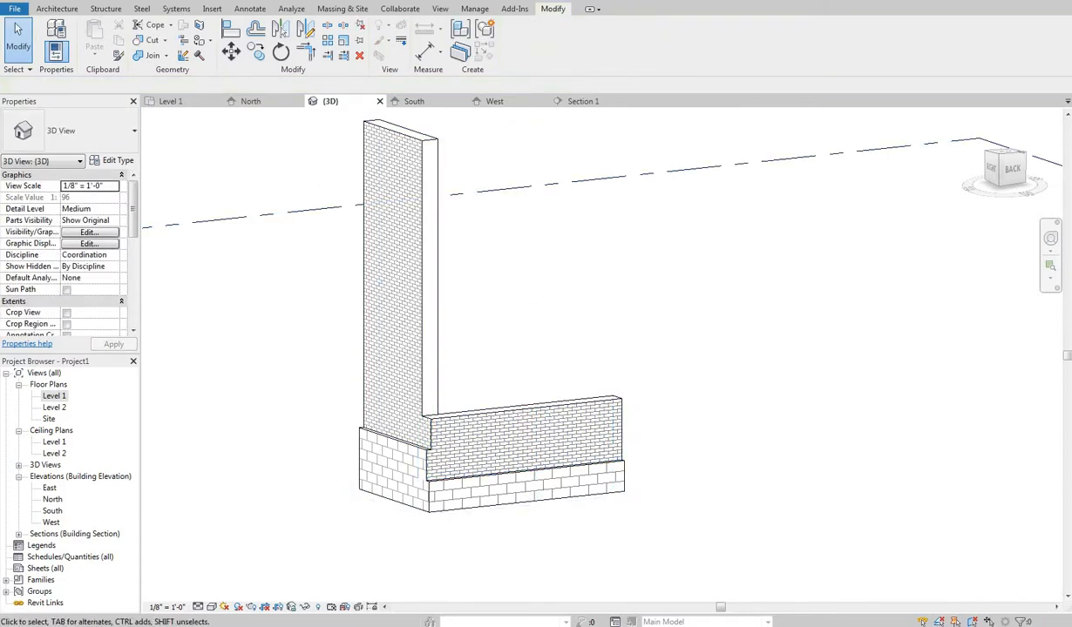
key("ctrl+z")
Set the unconnected height of the CMU wall below the back brick wall to 4' 0".
left_click(532, 503)
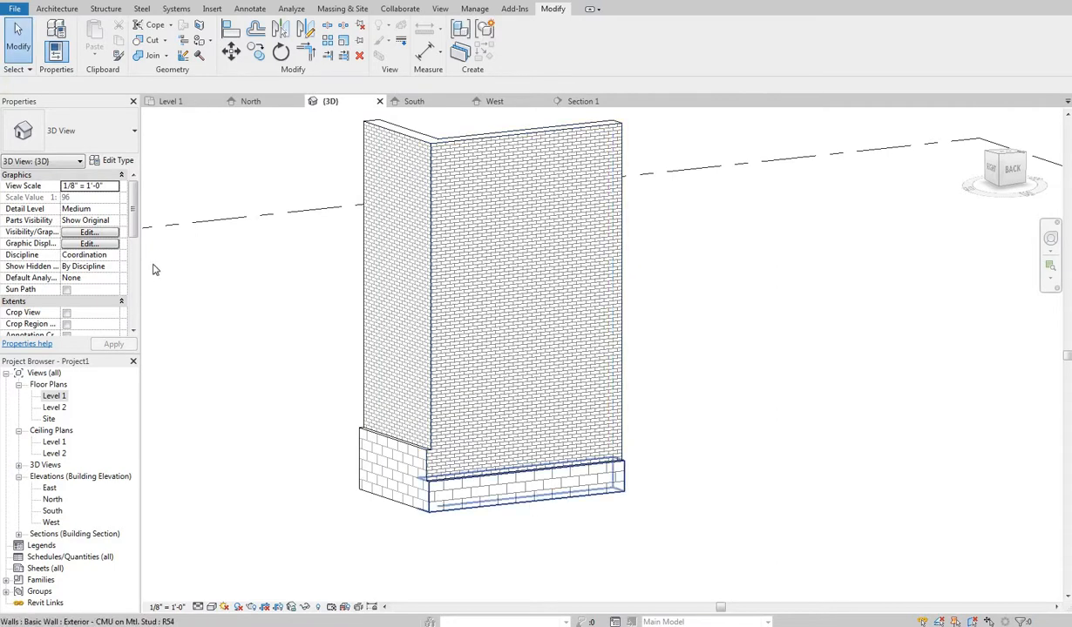
left_click(96, 255)
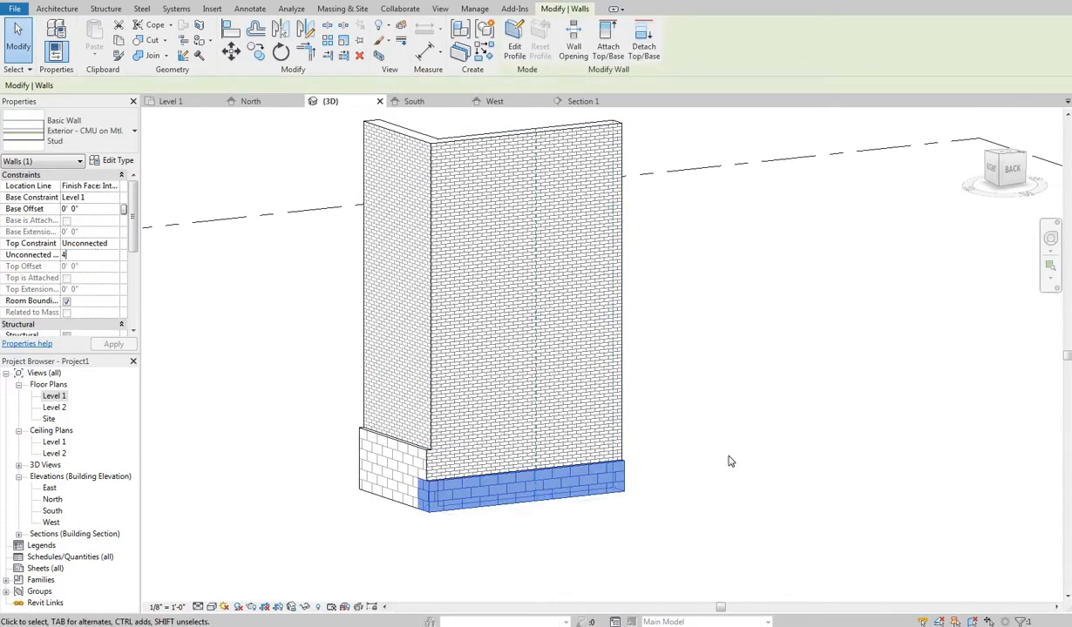
type("4")
key("Return")
left_click(679, 495)
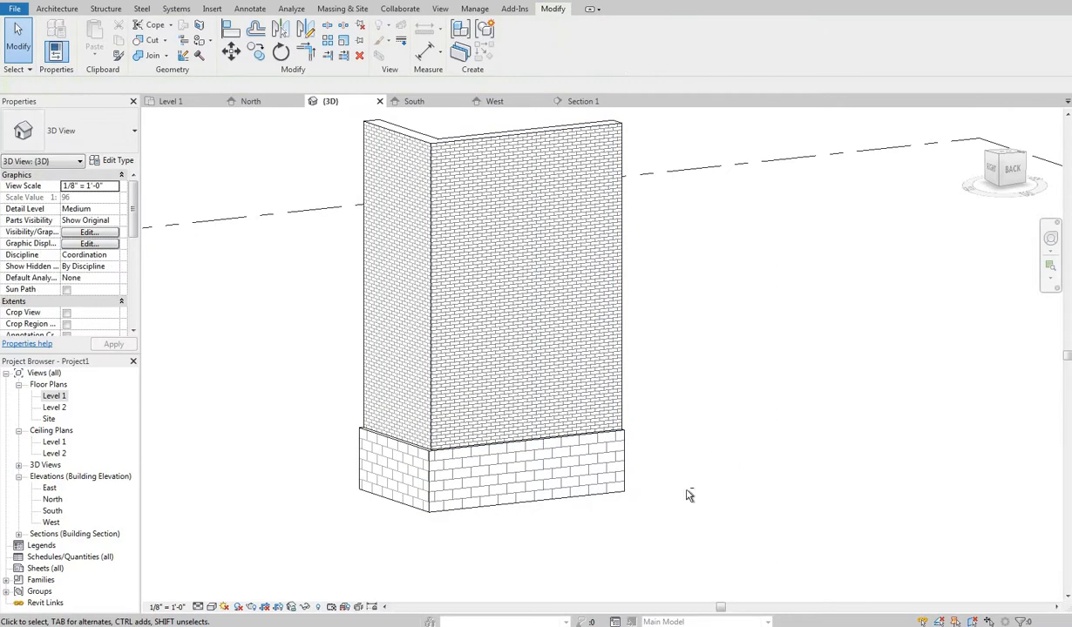
Edit the brick wall's profile, sketching a line about 3' 3" up from the bottom edge's midpoint and across to the free vertical edge.
middle_click_drag(686, 495, 548, 503, "shift")
left_click(562, 474)
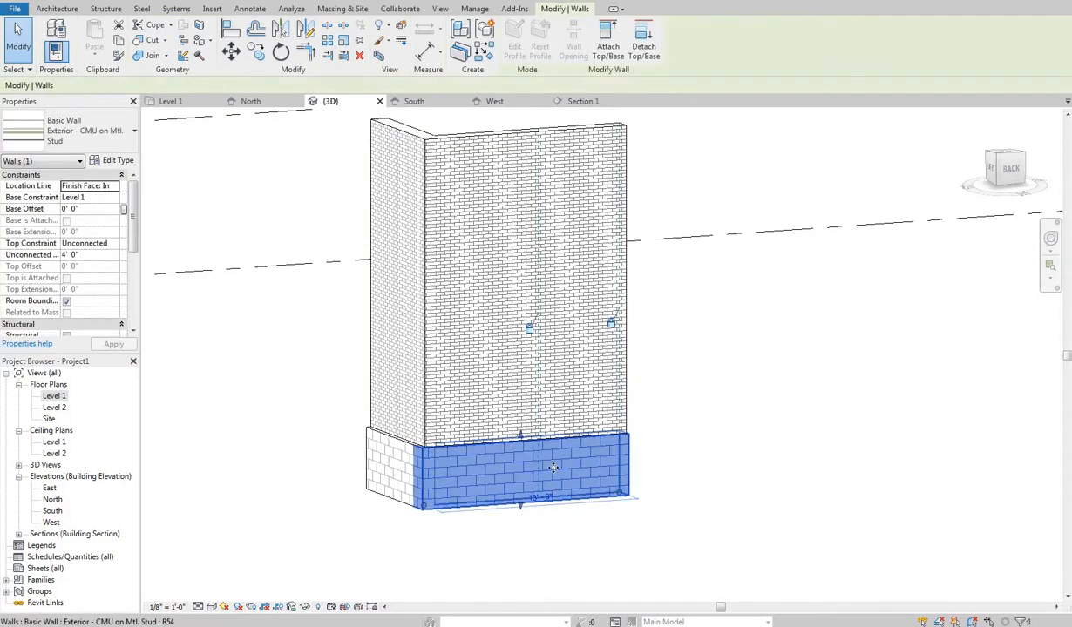
middle_click_drag(657, 504, 555, 474)
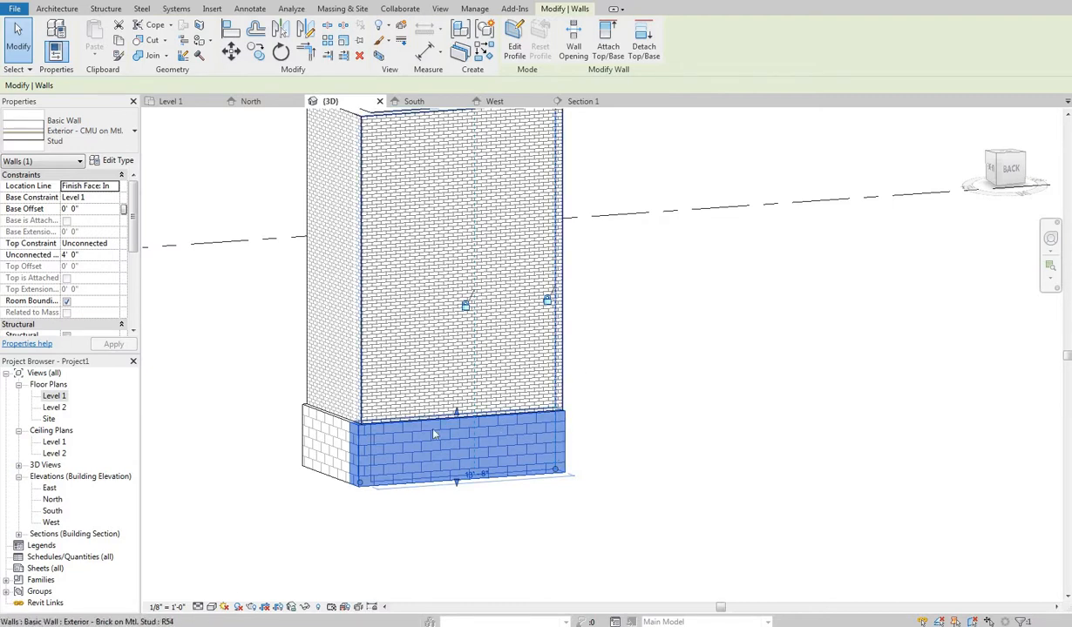
left_click(446, 290)
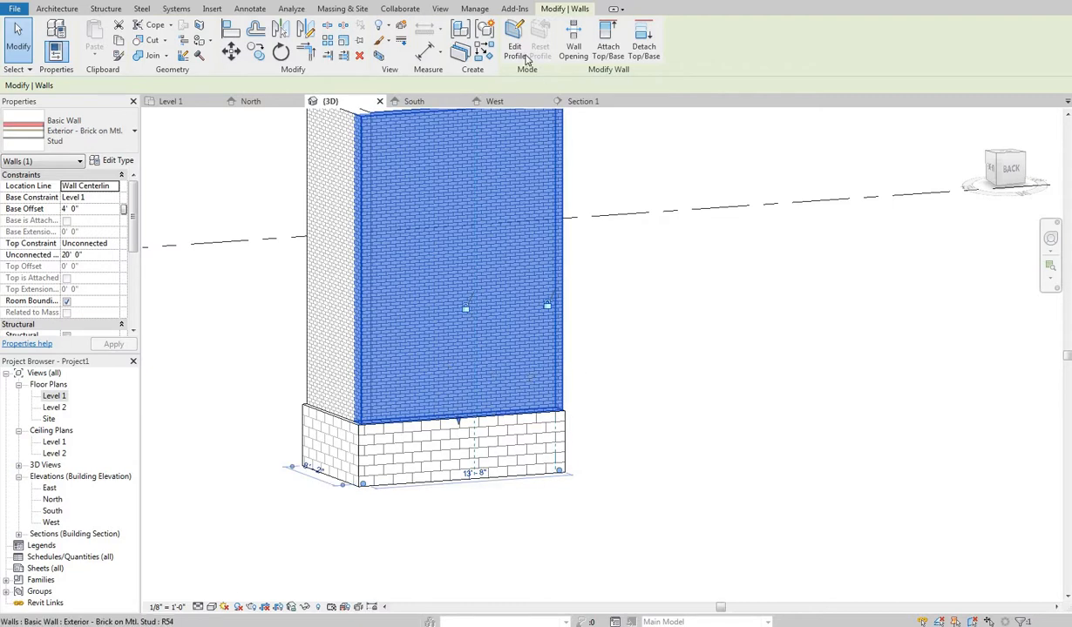
left_click(514, 48)
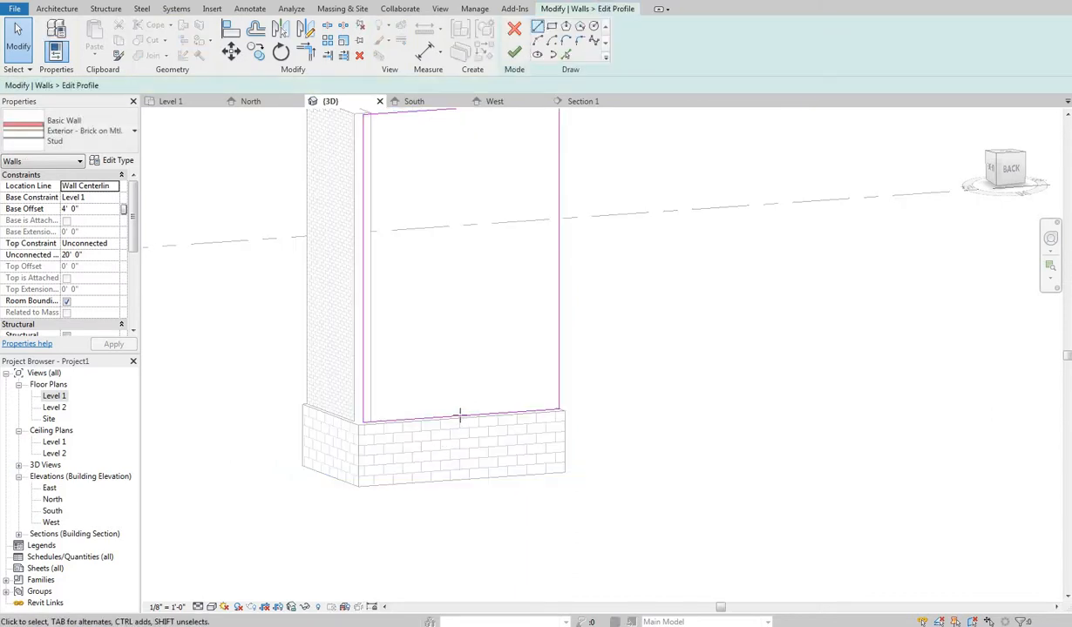
key("l")
key("i")
left_click(460, 419)
left_click(460, 366)
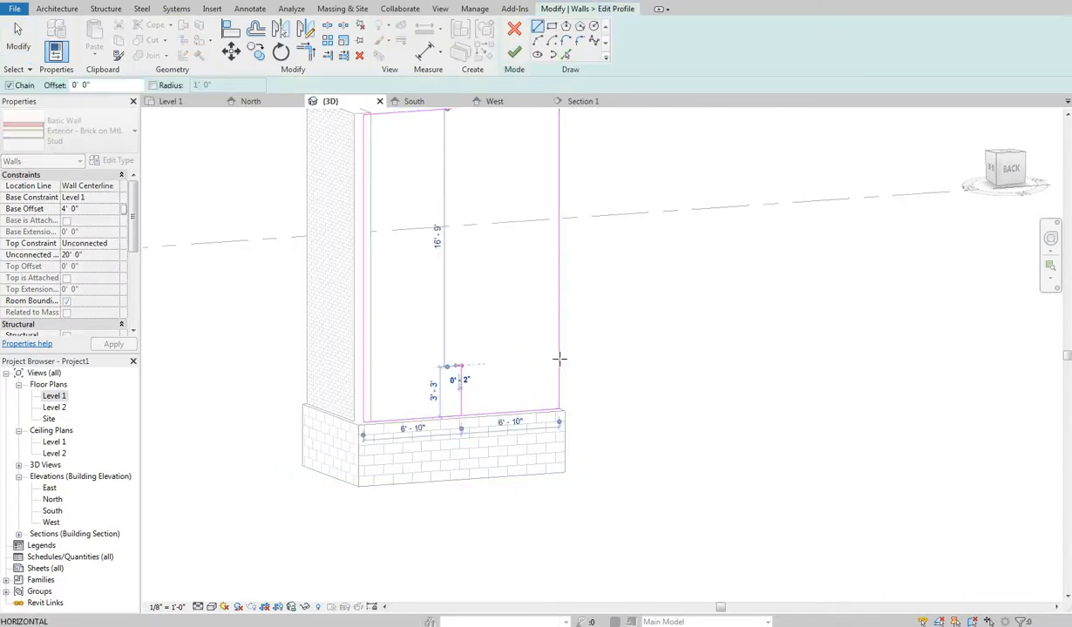
left_click(559, 358)
key("Escape")
key("Escape")
Trim the brick wall's profile lines into a closed outline with a notched lower corner, and finish the profile edit.
key("t")
key("r")
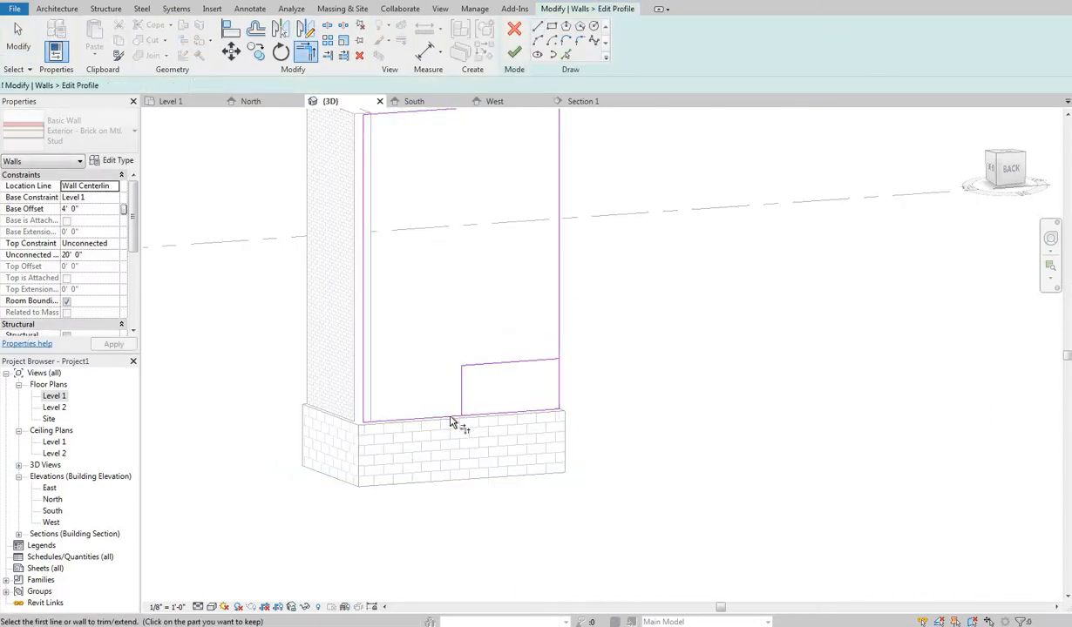
left_click(451, 418)
left_click(462, 399)
left_click(530, 361)
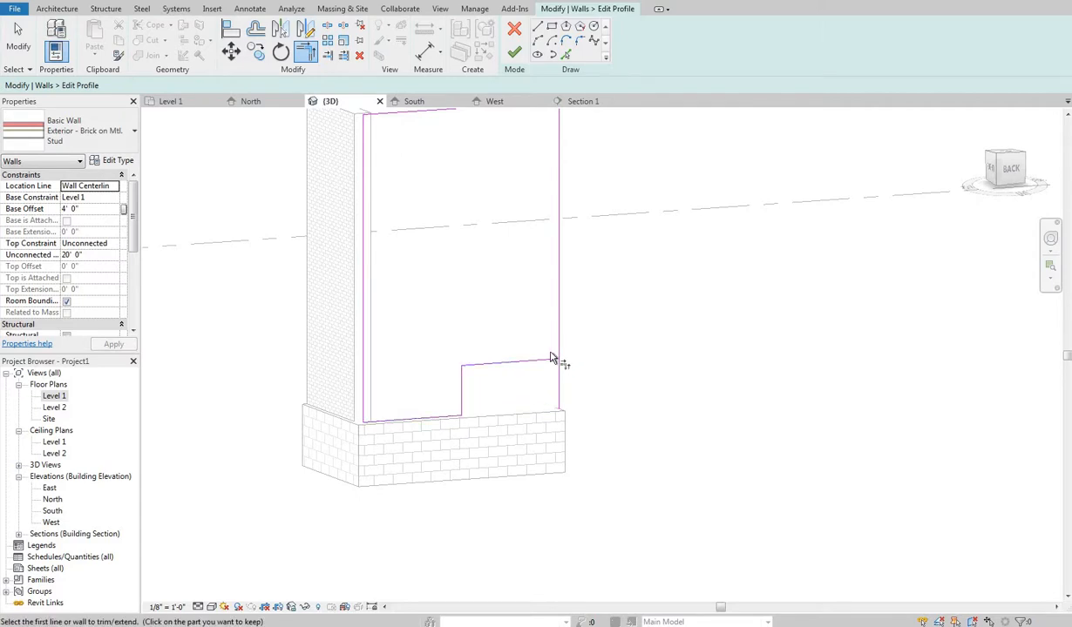
left_click(552, 355)
right_click(484, 332)
left_click(510, 339)
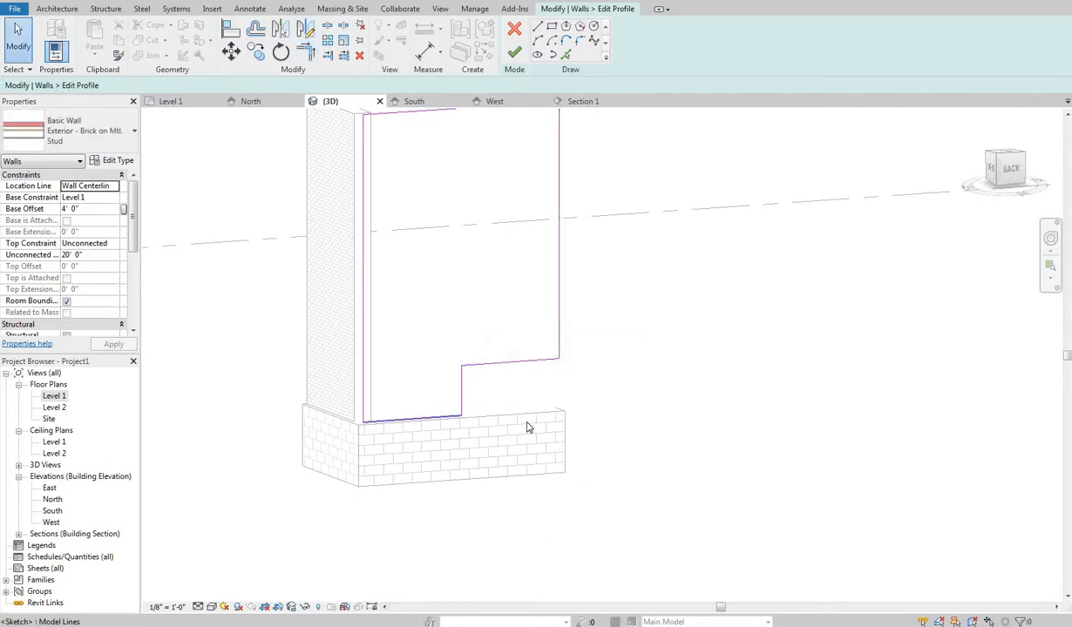
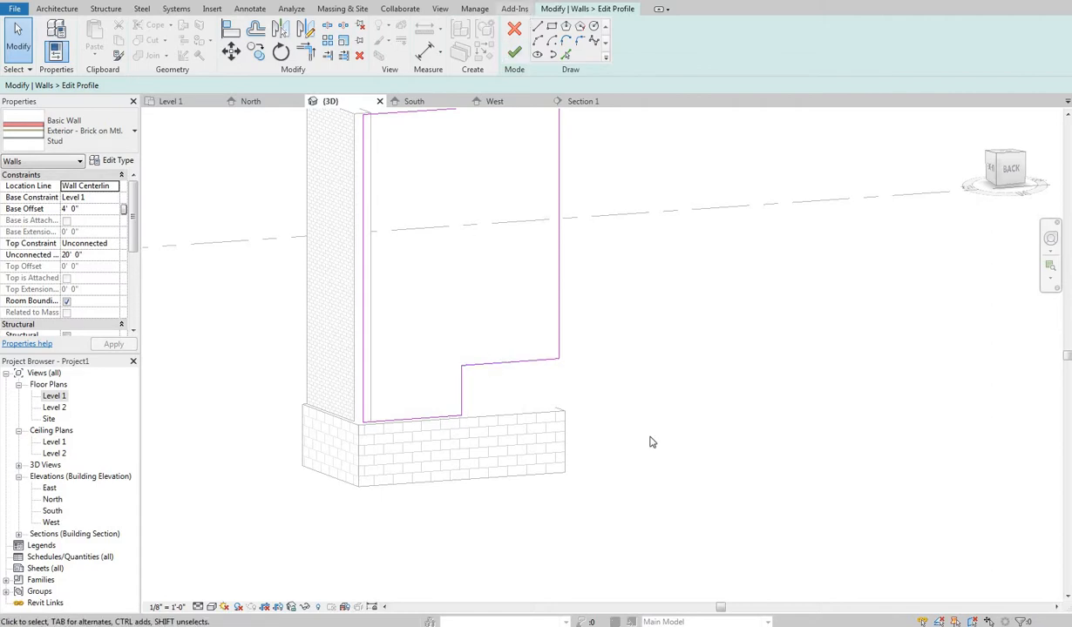
left_click(514, 53)
key("Escape")
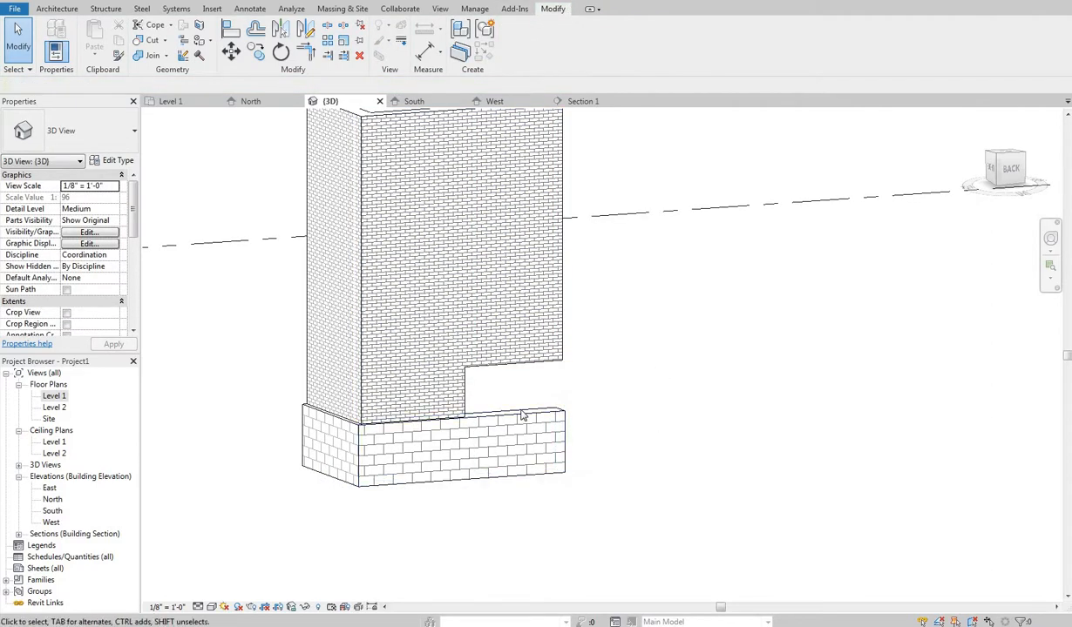
Reshape the CMU wall's profile to fill the brick wall's notch using picked notch edges, trim the outline closed, and finish the edit.
left_click(522, 433)
left_click(460, 419)
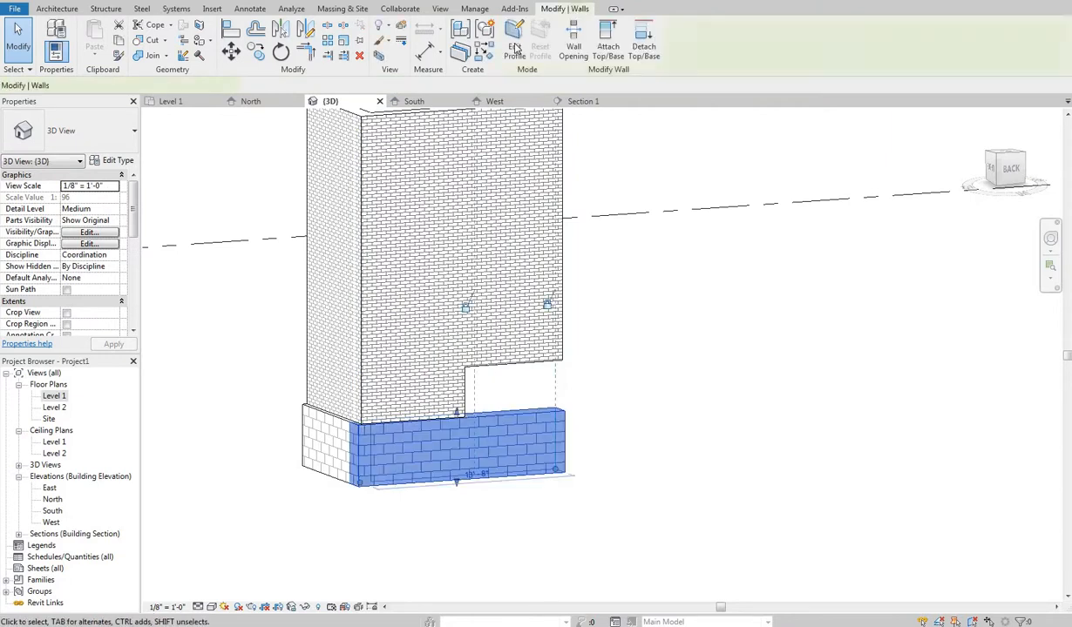
left_click(520, 50)
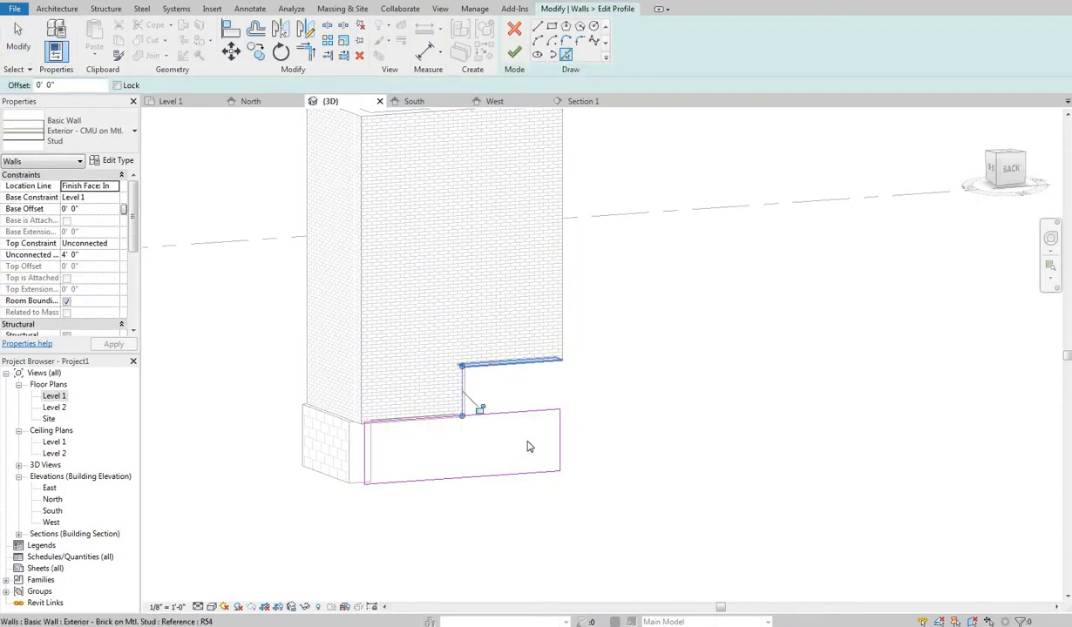
key("t")
key("r")
key("r")
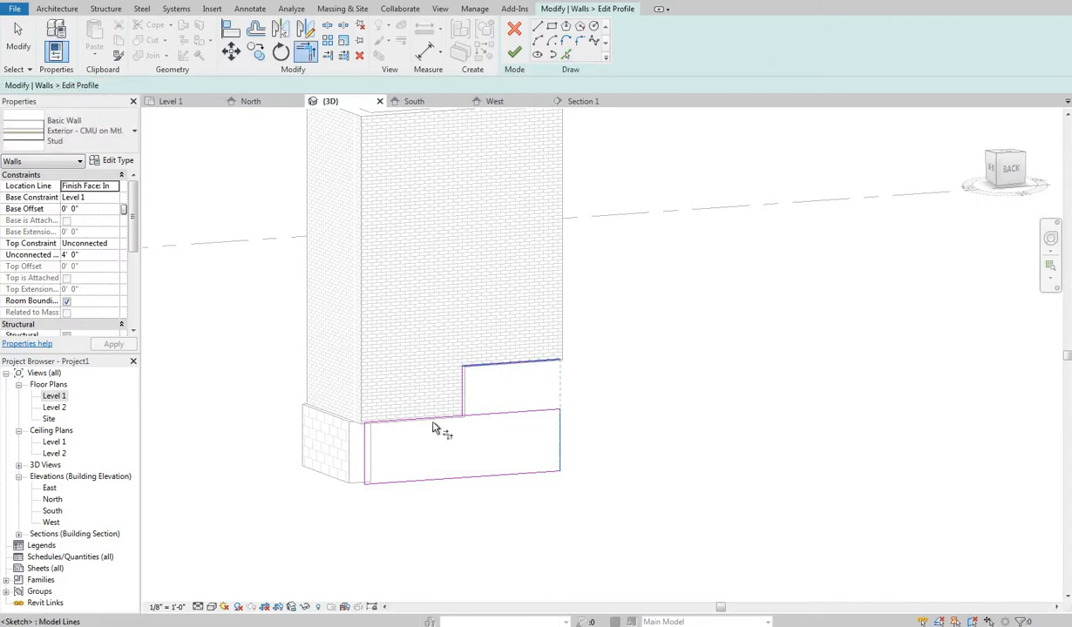
left_click(462, 394)
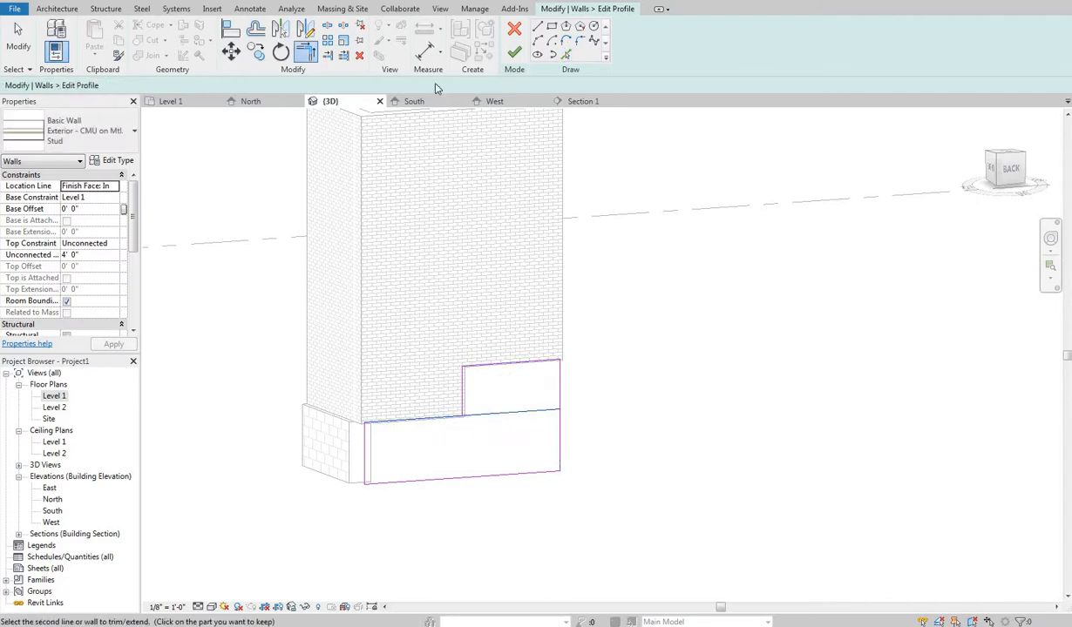
left_click(517, 54)
left_click(685, 439)
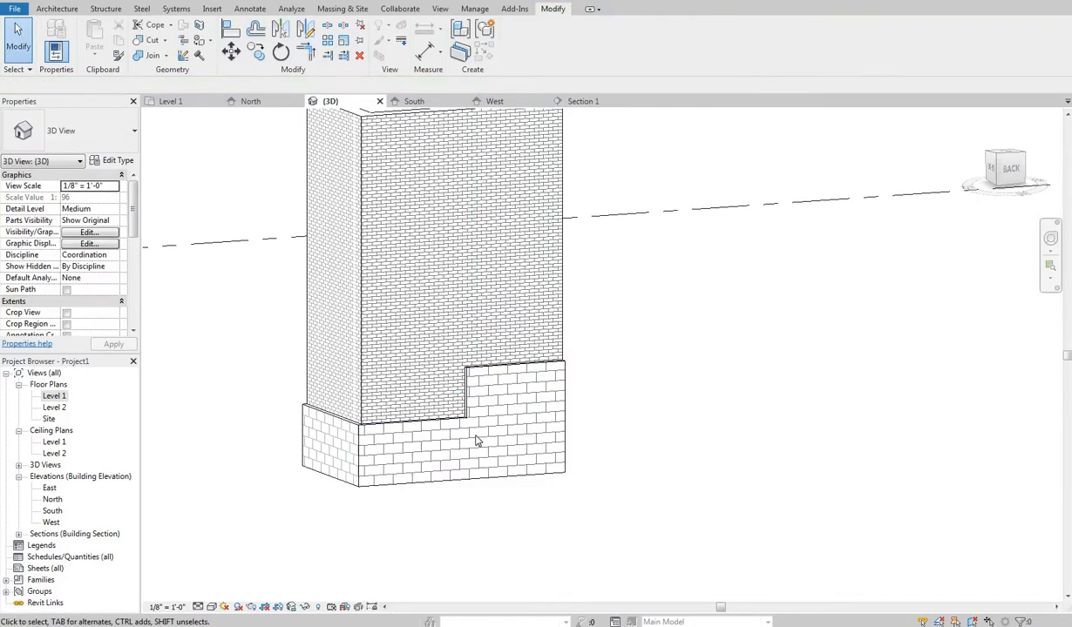
Examine the stepped joint between the brick and CMU walls and the adjoining corner in 3D.
scroll(617, 472, "down", 2)
middle_click_drag(481, 489, 450, 486)
left_click(460, 446)
left_click(463, 241)
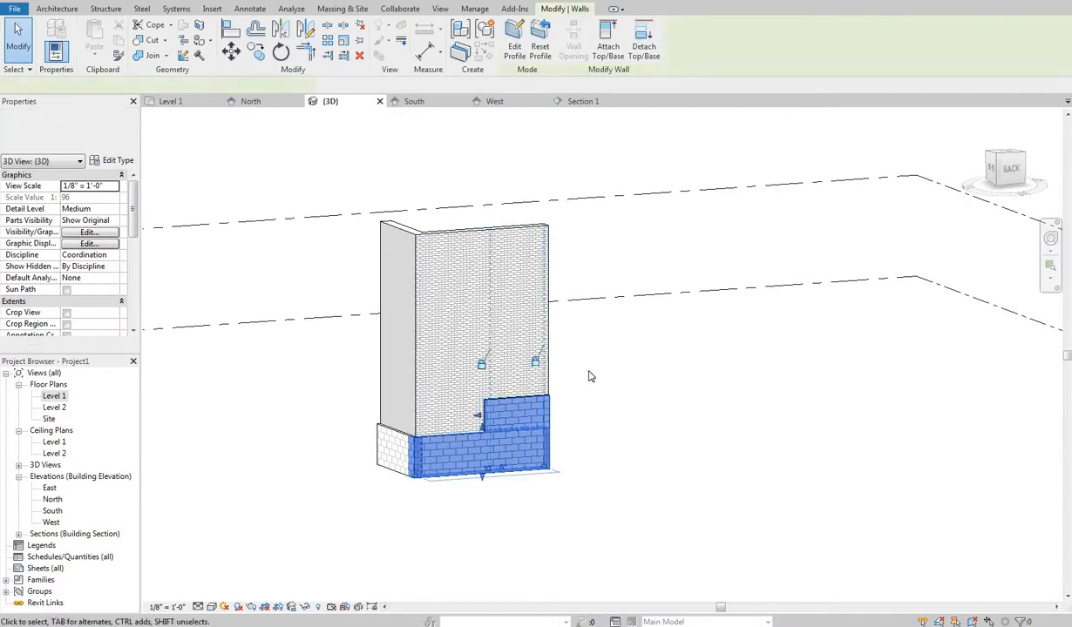
left_click(623, 445)
middle_click_drag(585, 484, 550, 480)
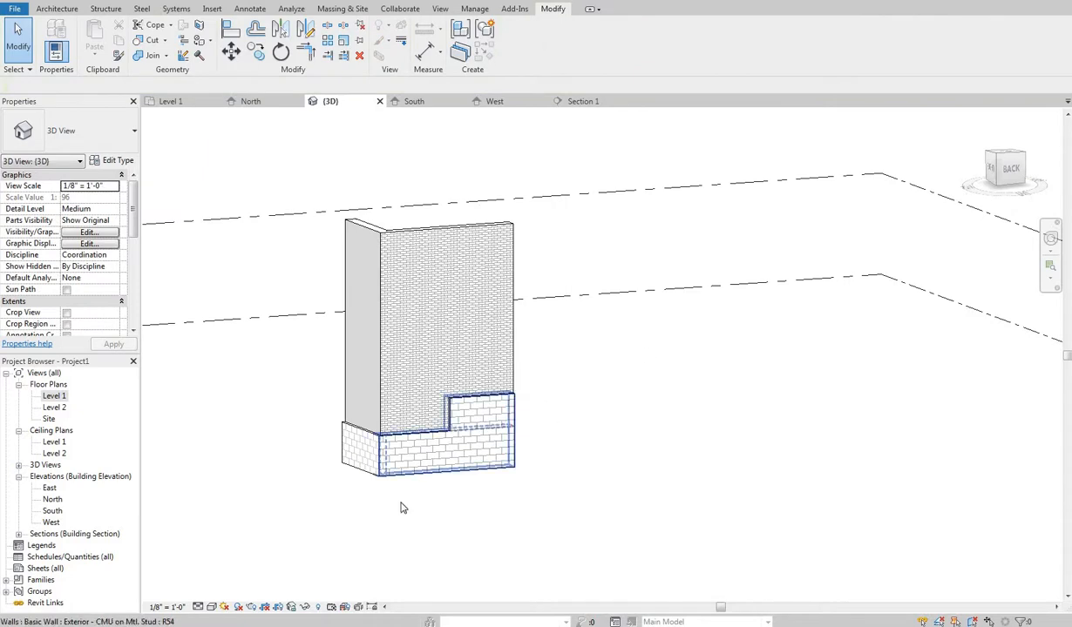
middle_click_drag(357, 469, 349, 474)
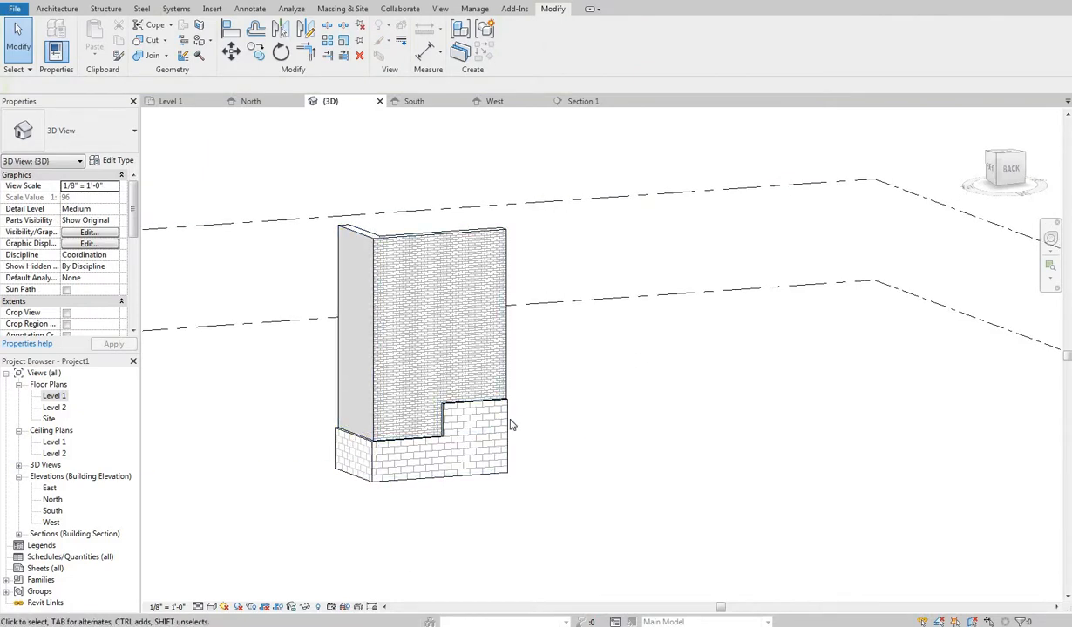
middle_click_drag(581, 498, 586, 501)
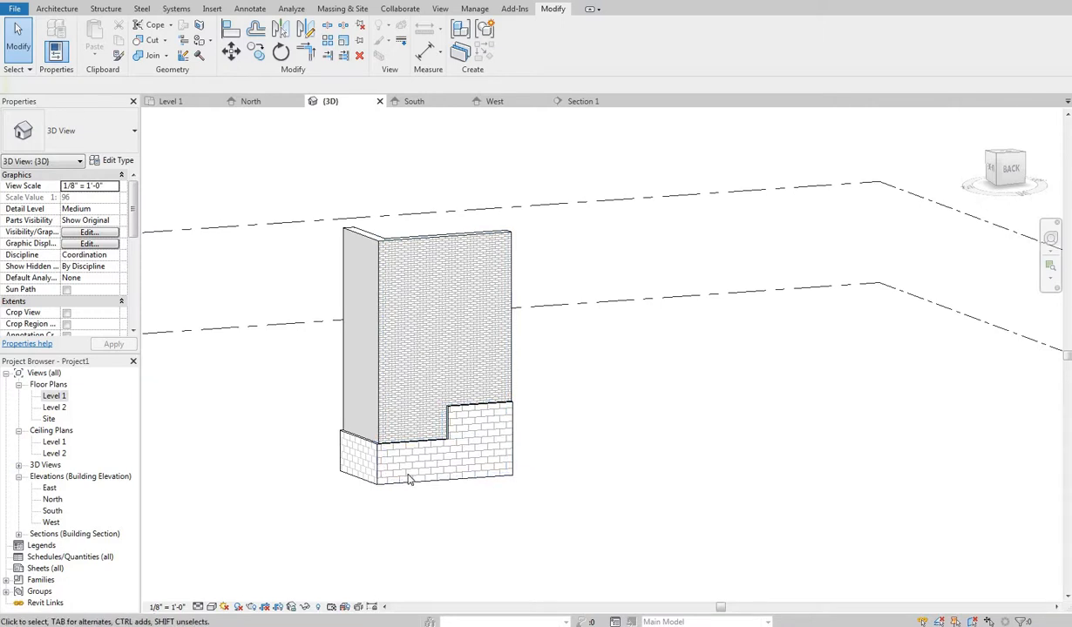
scroll(342, 440, "up", 2)
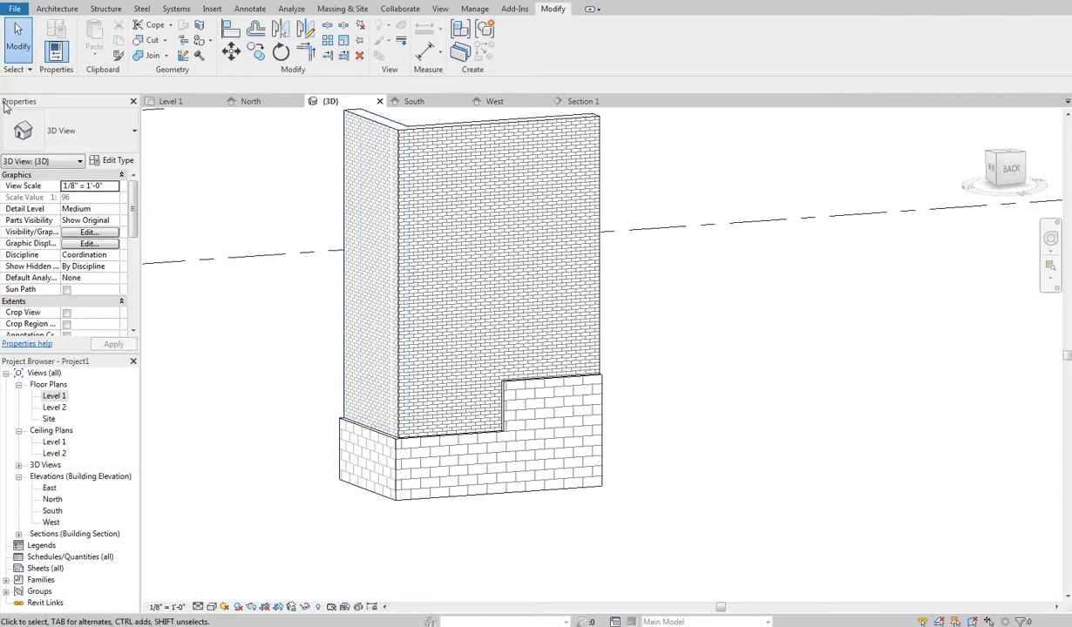
middle_click_drag(289, 263, 279, 260)
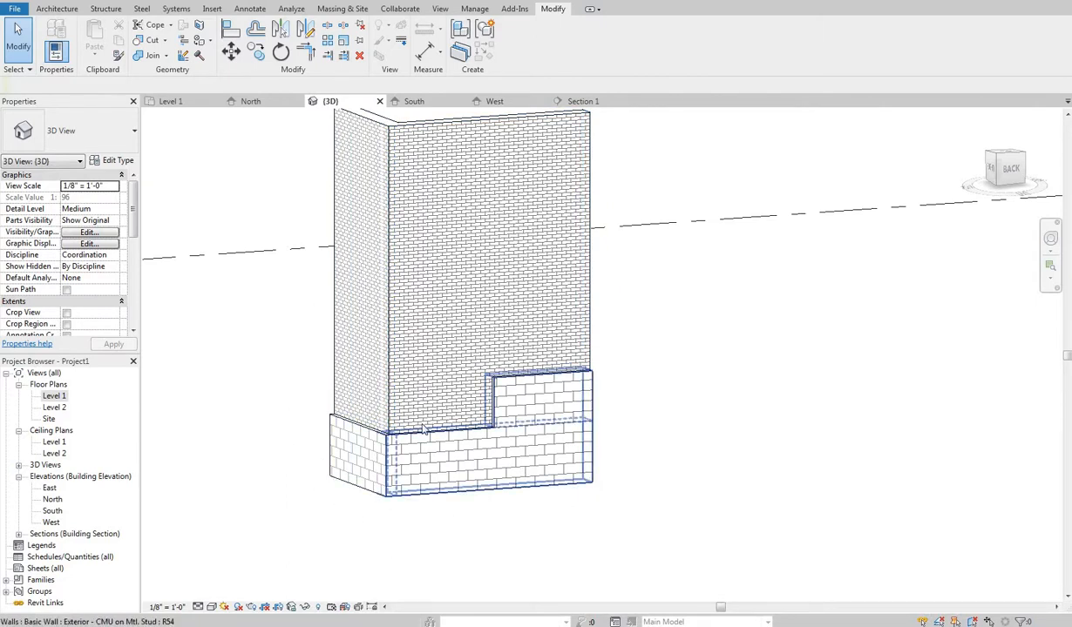
left_click(345, 478)
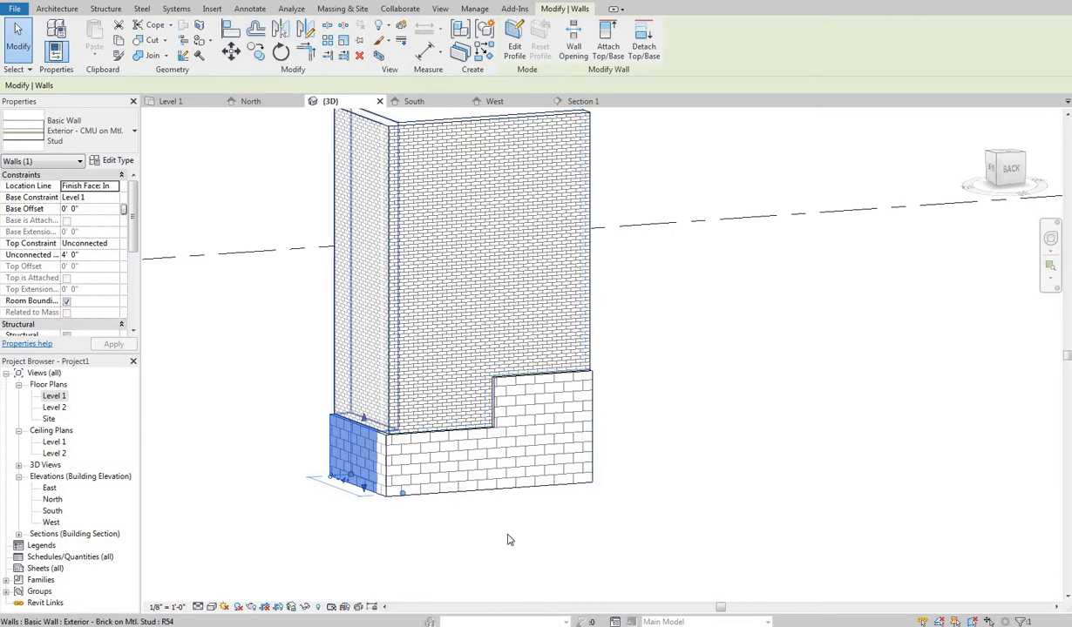
middle_click_drag(686, 394, 657, 403)
middle_click_drag(585, 297, 572, 306)
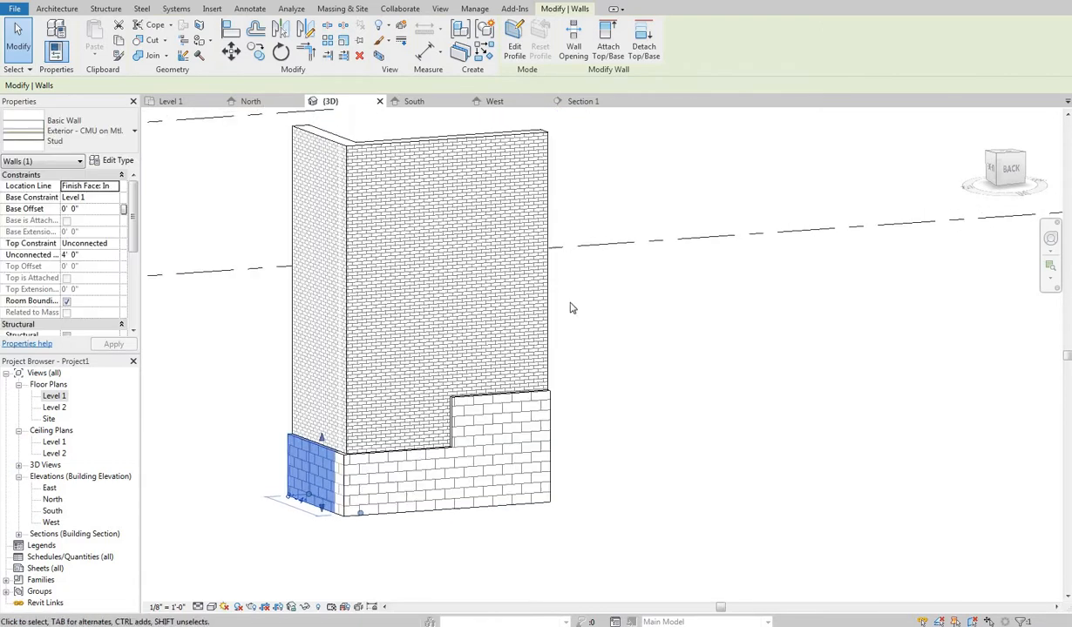
middle_click_drag(454, 469, 437, 474)
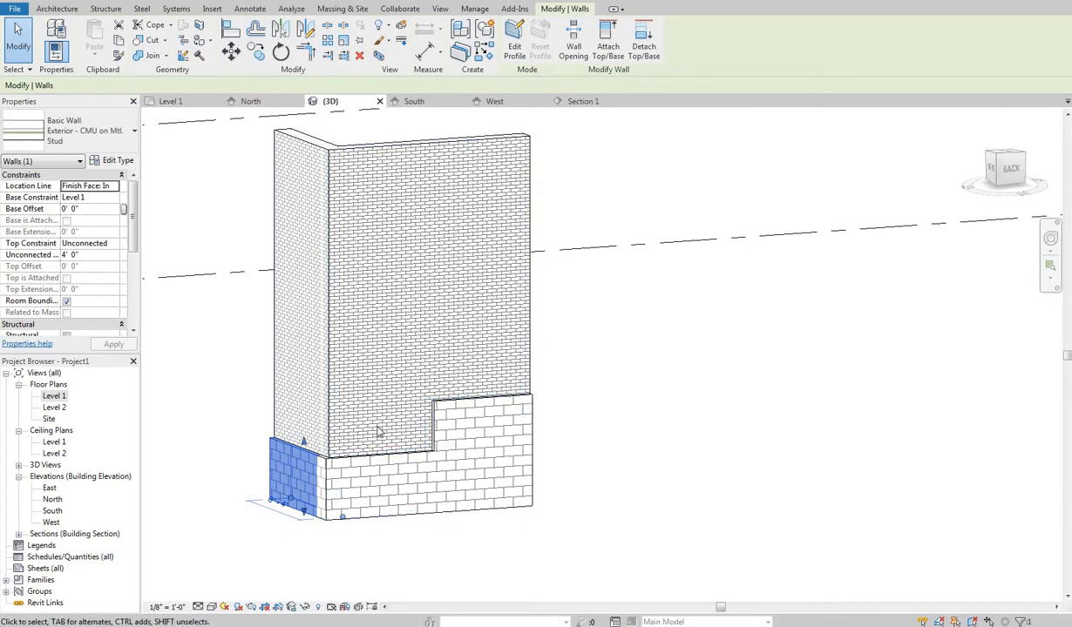
middle_click_drag(379, 431, 363, 453)
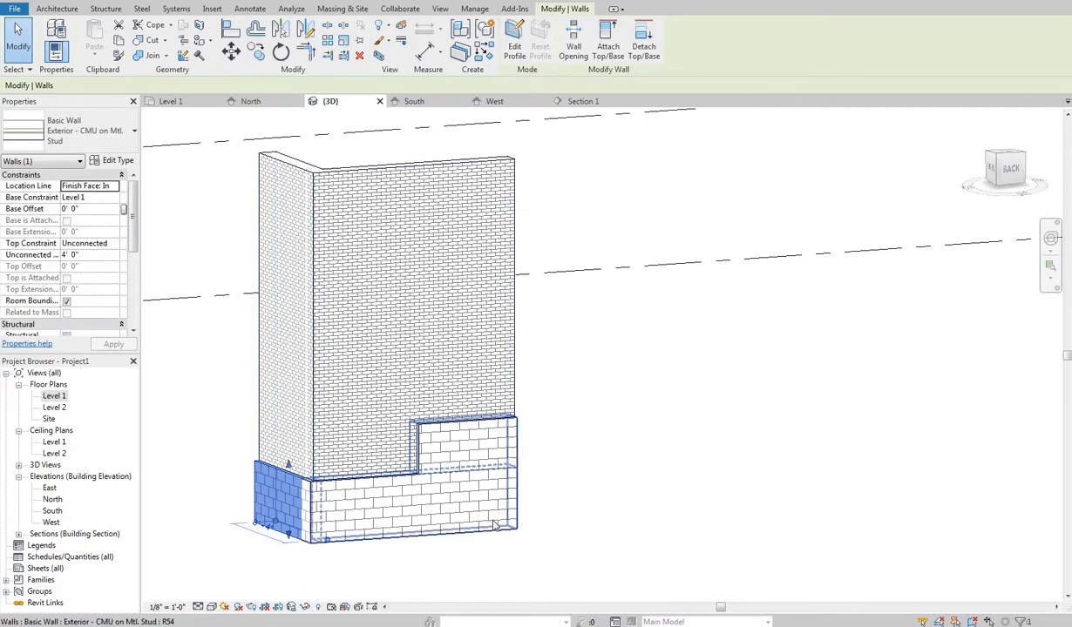
middle_click_drag(642, 519, 641, 527)
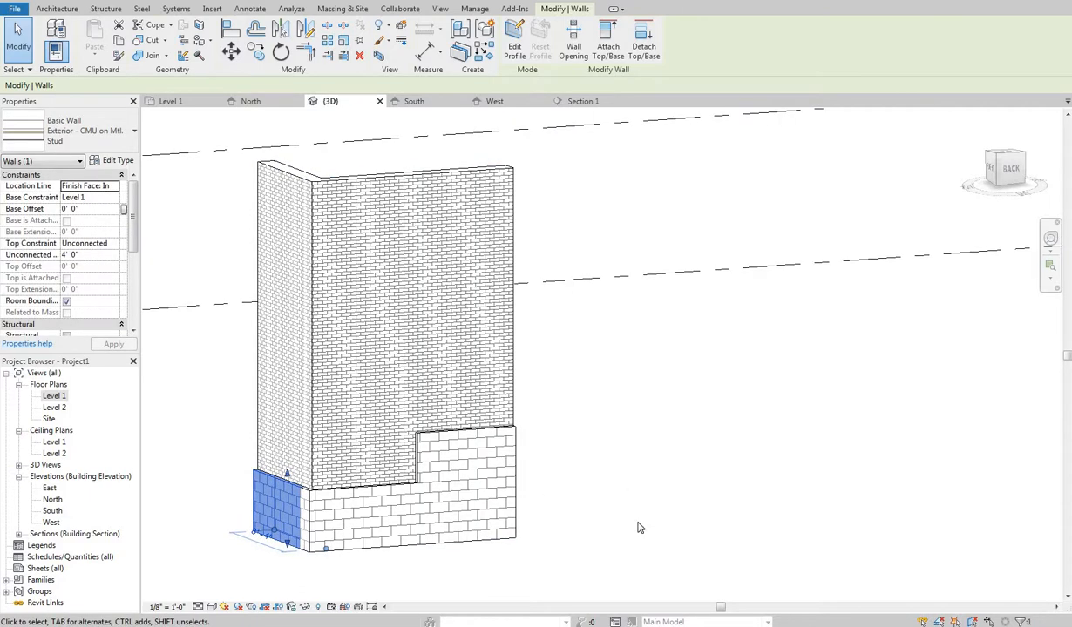
middle_click_drag(636, 477, 645, 473)
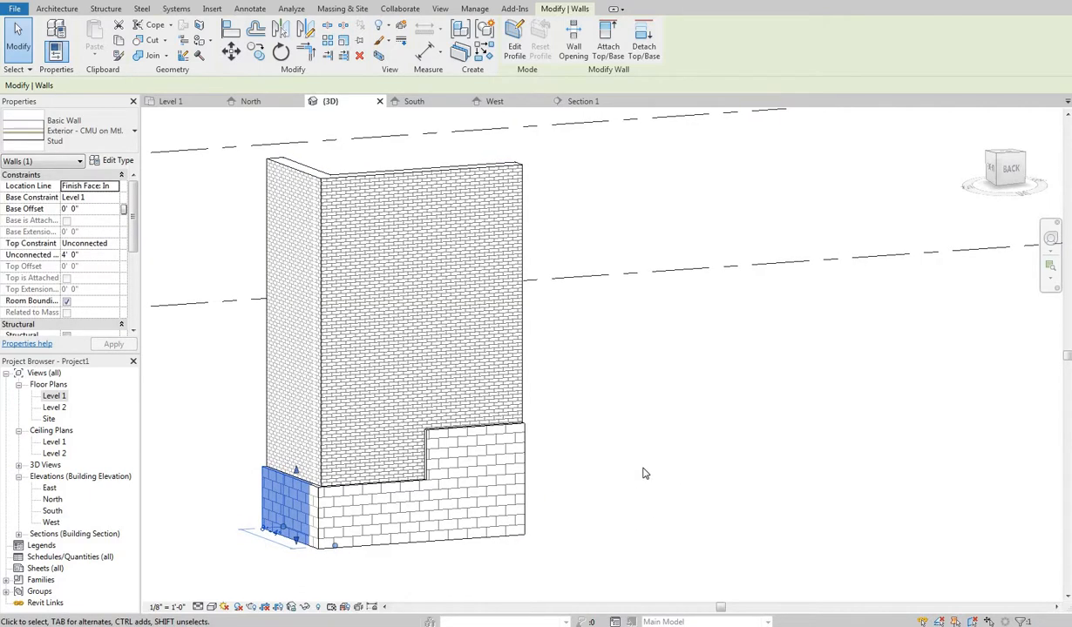
In the Level 1 floor plan, delete both walls that form the L-shaped corner.
left_click(52, 396)
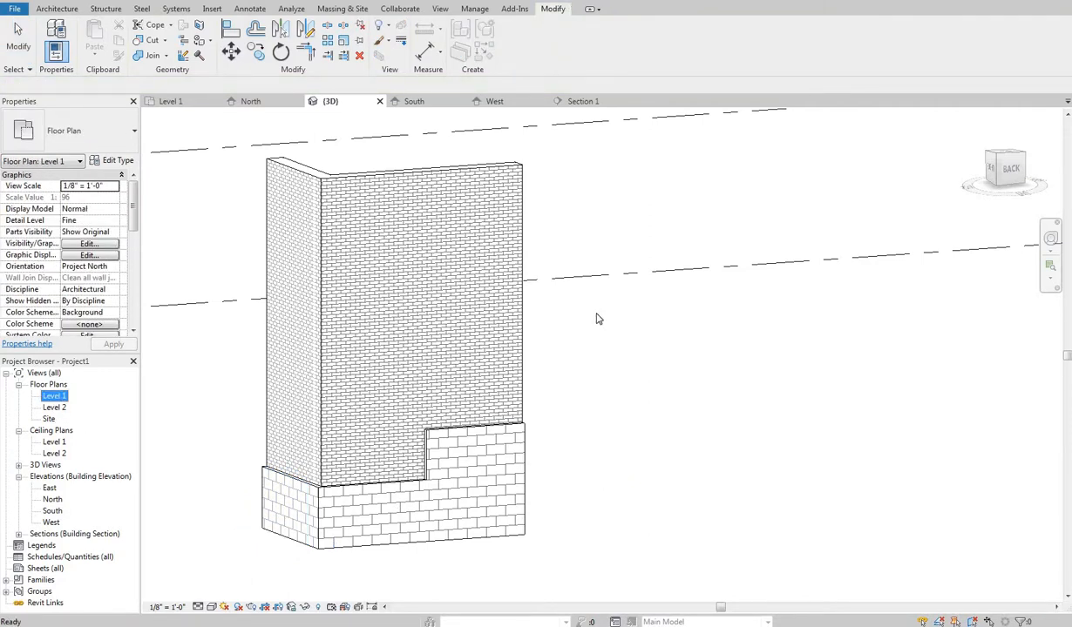
scroll(622, 326, "down", 1)
left_click_drag(644, 294, 531, 369)
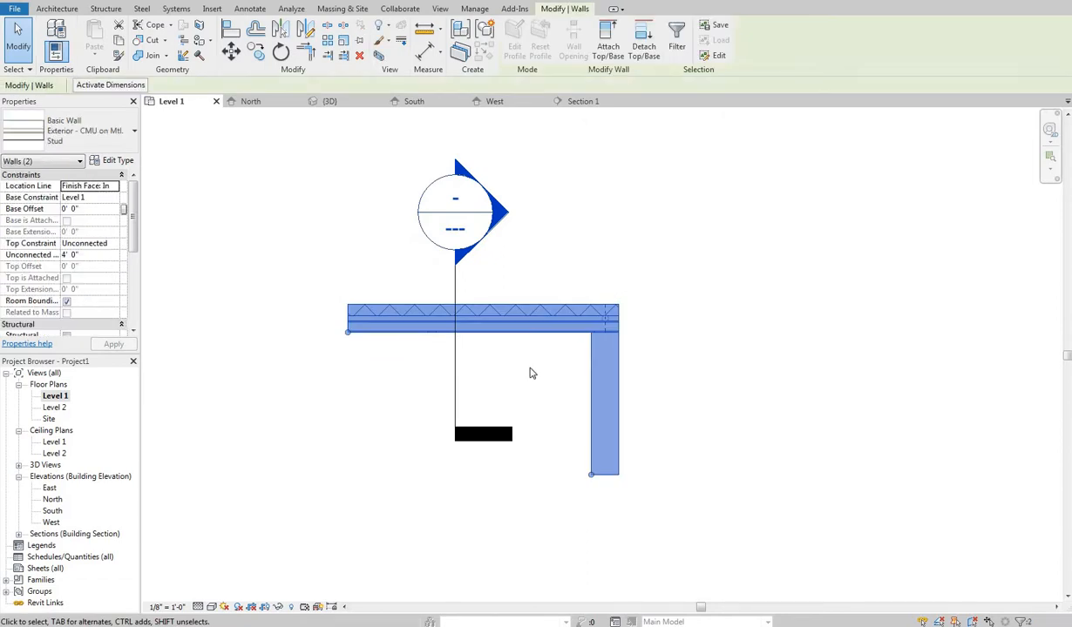
key("Delete")
left_click(118, 160)
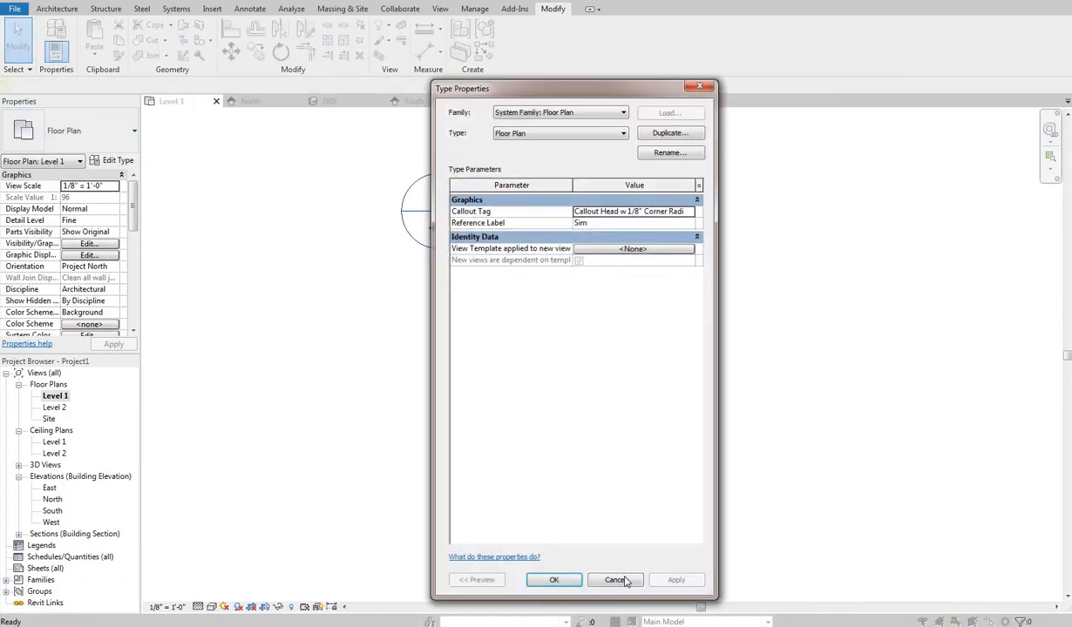
key("Escape")
left_click(87, 138)
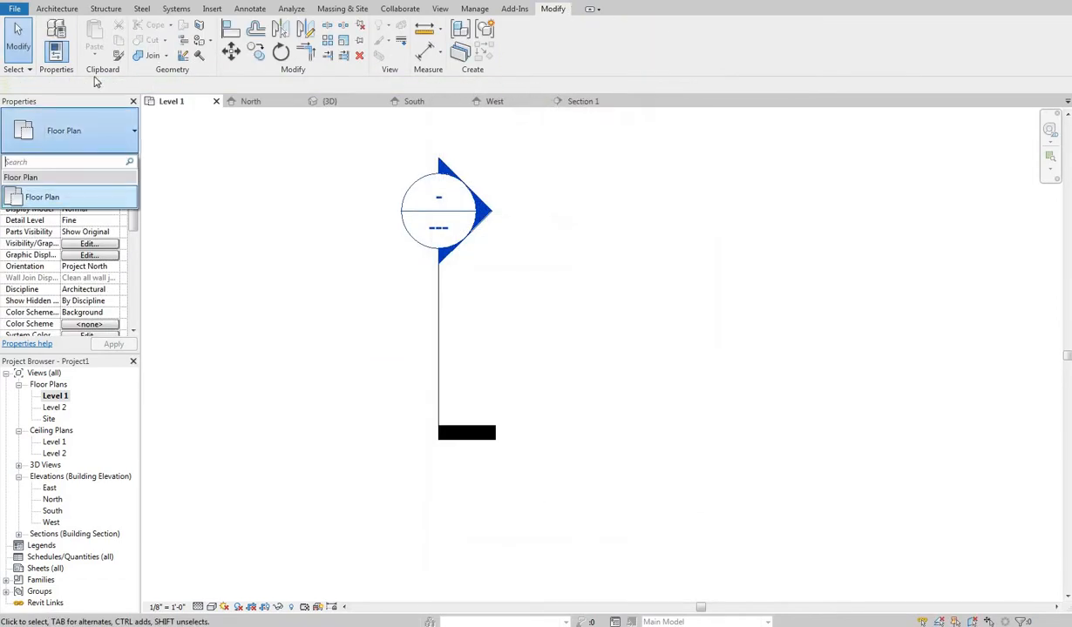
Draw a horizontal wall of type Interior - 5 1/2" Partition (1-hr) beside the section line and end the wall chain.
left_click(63, 10)
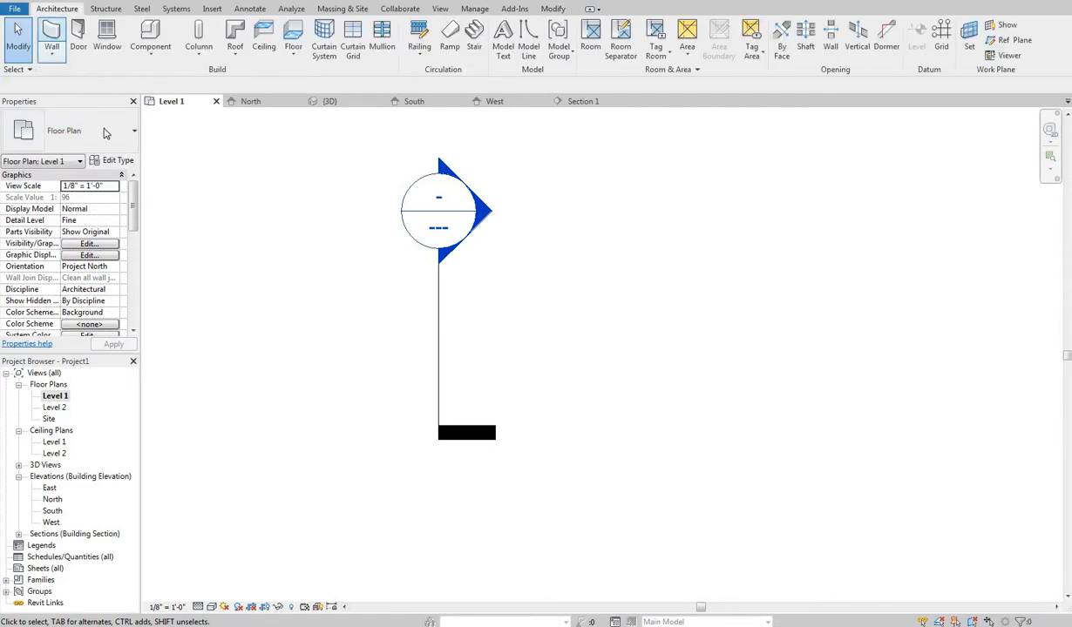
left_click(50, 35)
left_click(92, 136)
scroll(114, 344, "down", 2)
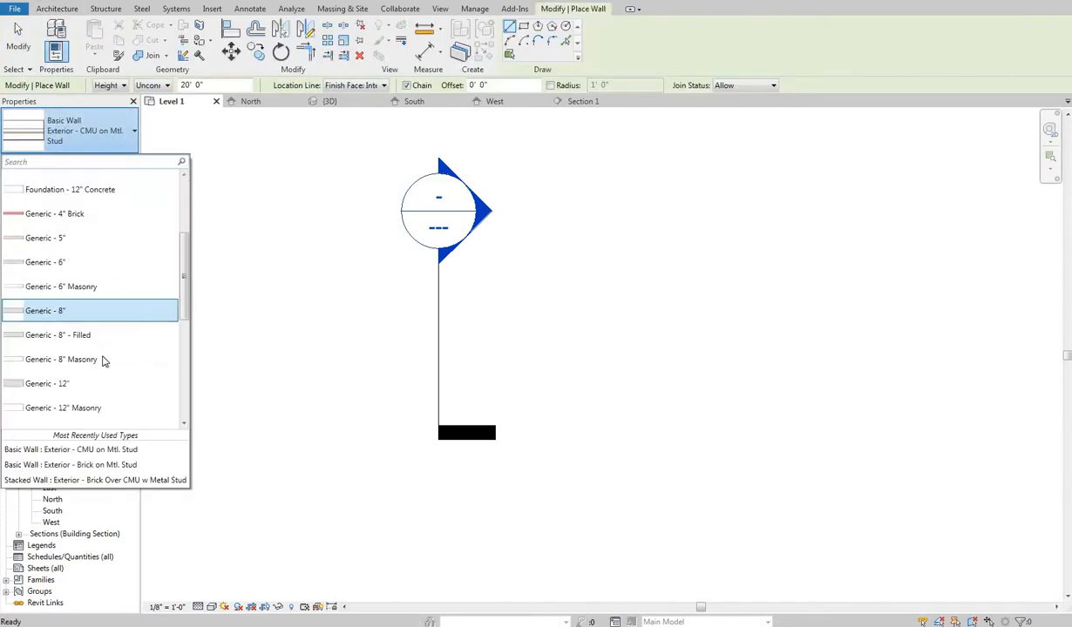
scroll(105, 353, "down", 2)
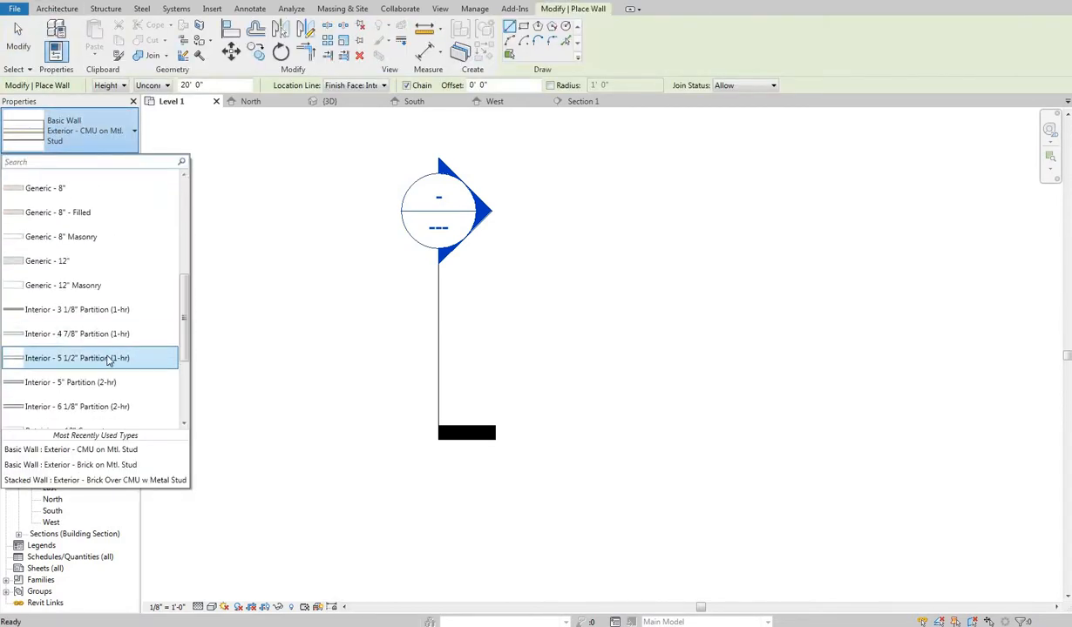
middle_click_drag(576, 325, 447, 365)
left_click(359, 348)
scroll(478, 351, "up", 2)
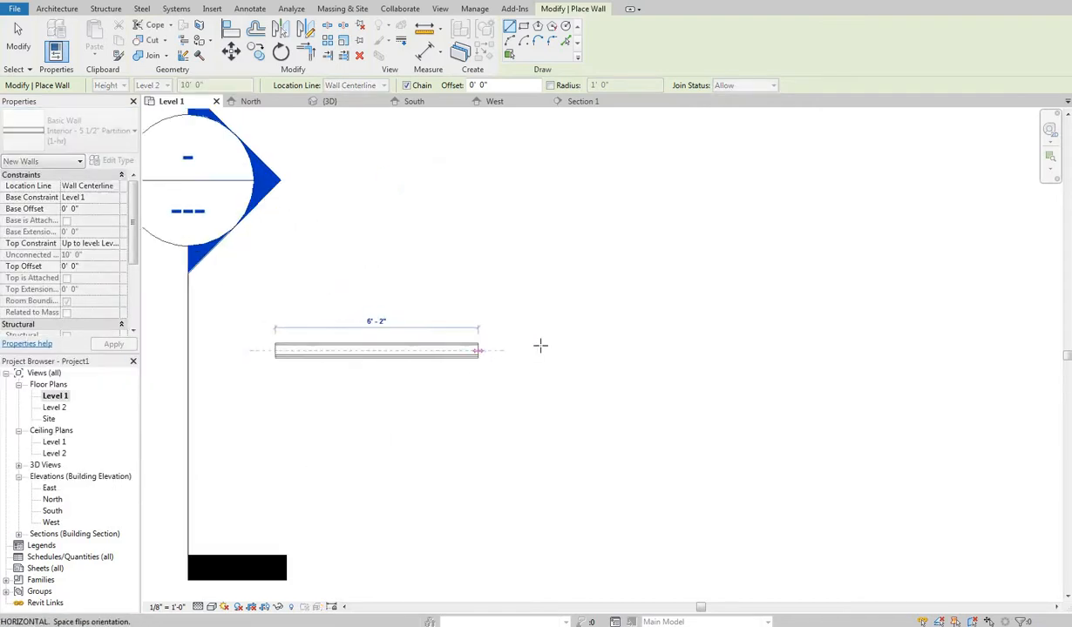
left_click(523, 349)
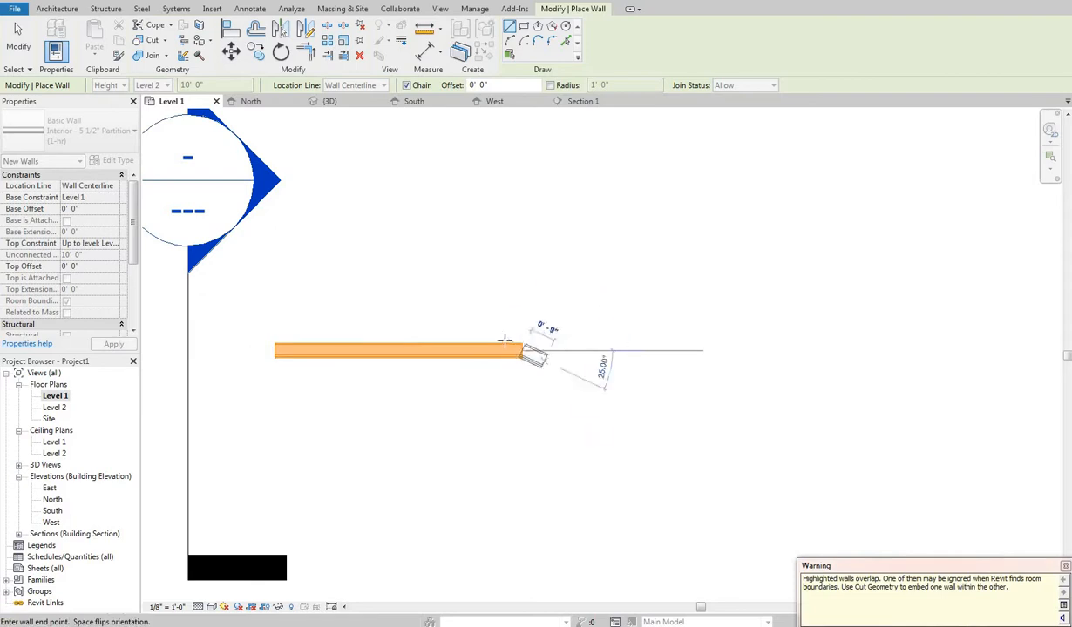
scroll(532, 344, "up", 5)
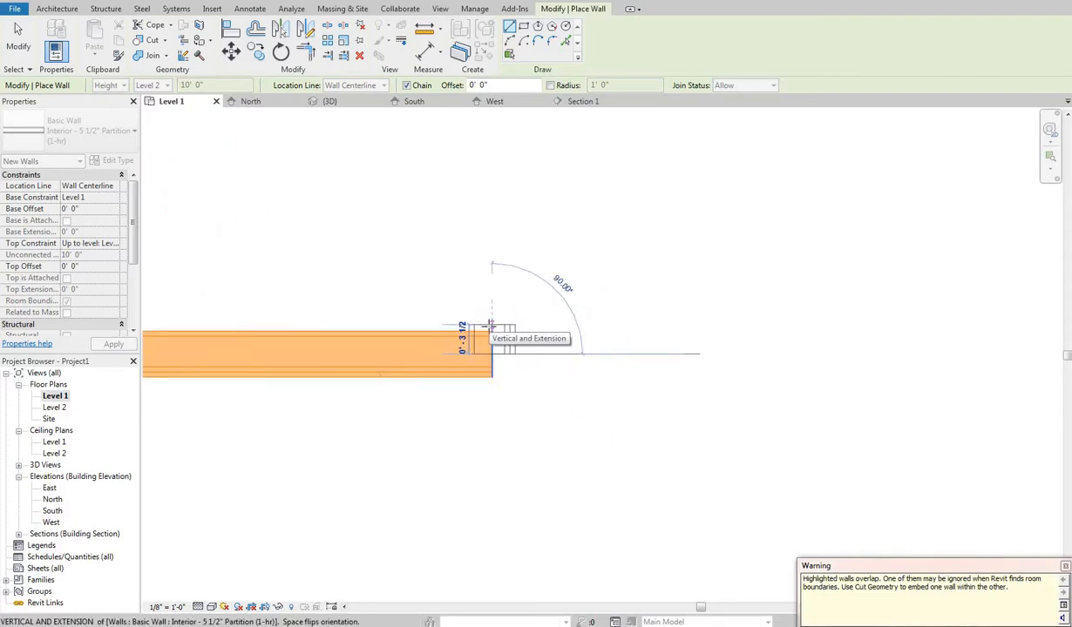
scroll(483, 316, "up", 1)
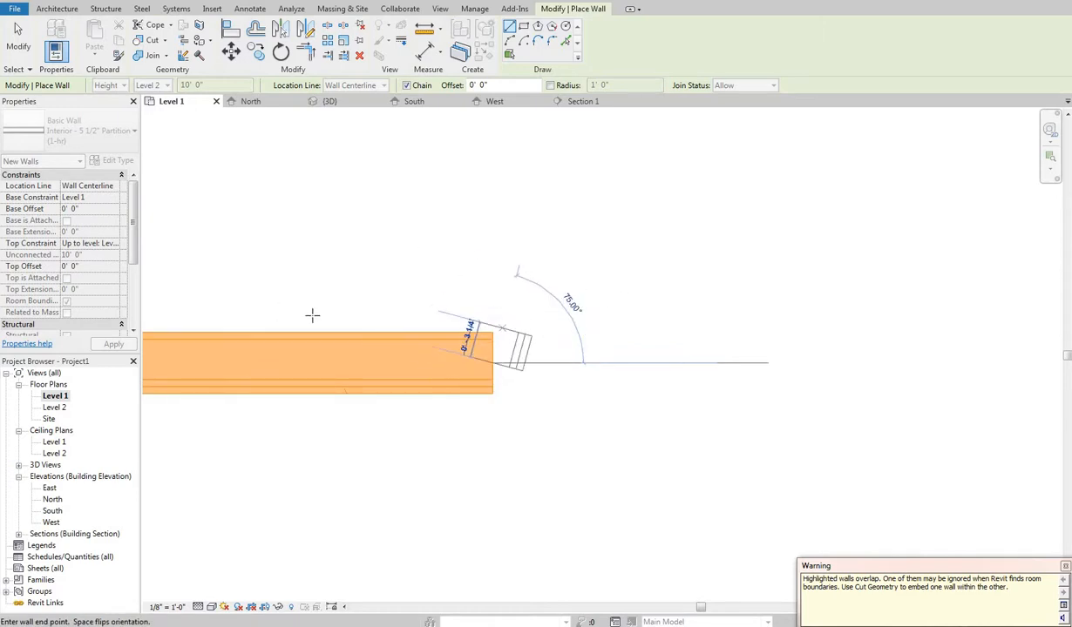
right_click(580, 309)
left_click(625, 323)
Draw a second horizontal partition wall 2' 9" long, slightly offset from the first and ending in line with the first wall's end.
left_click(859, 319)
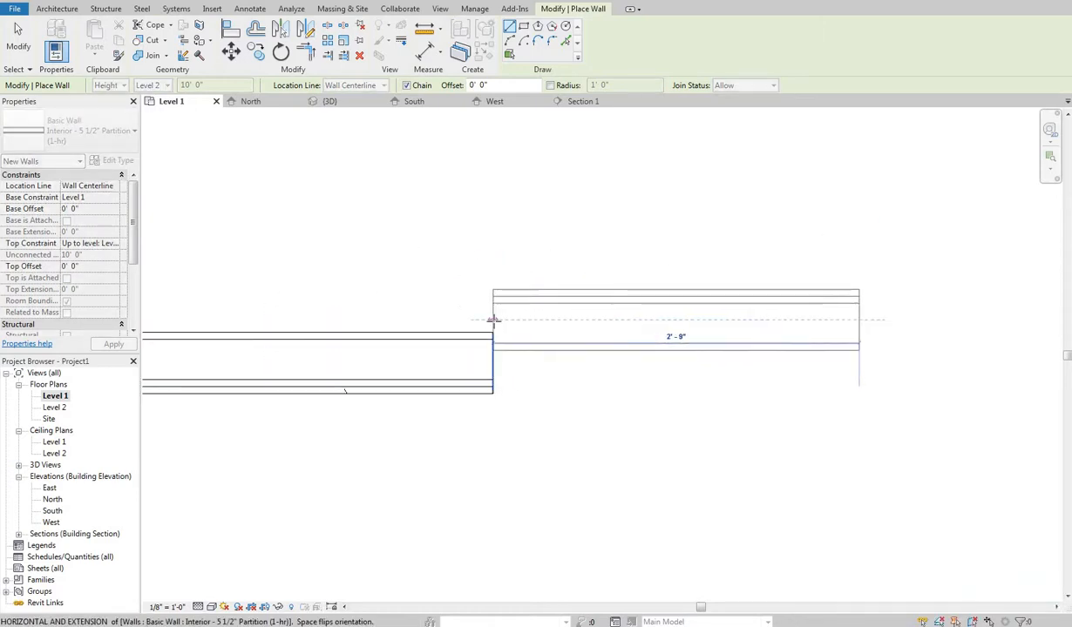
left_click(493, 320)
right_click(447, 280)
left_click(466, 290)
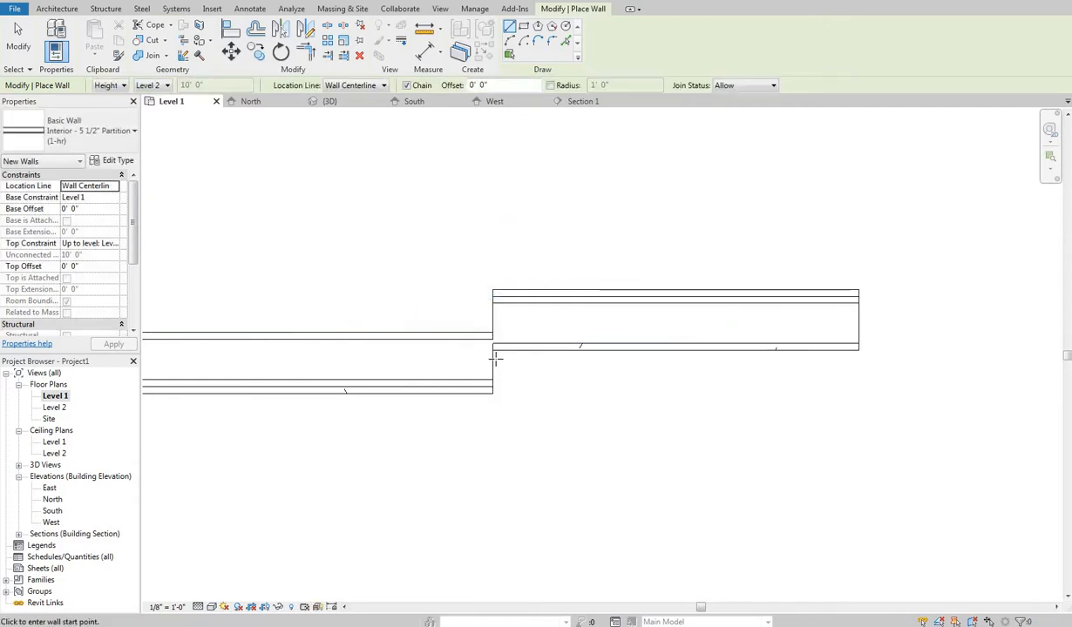
Draw a short vertical partition wall about 3 1/2" long connecting the ends of the two offset walls, and finish placing walls.
left_click(492, 359)
left_click(494, 320)
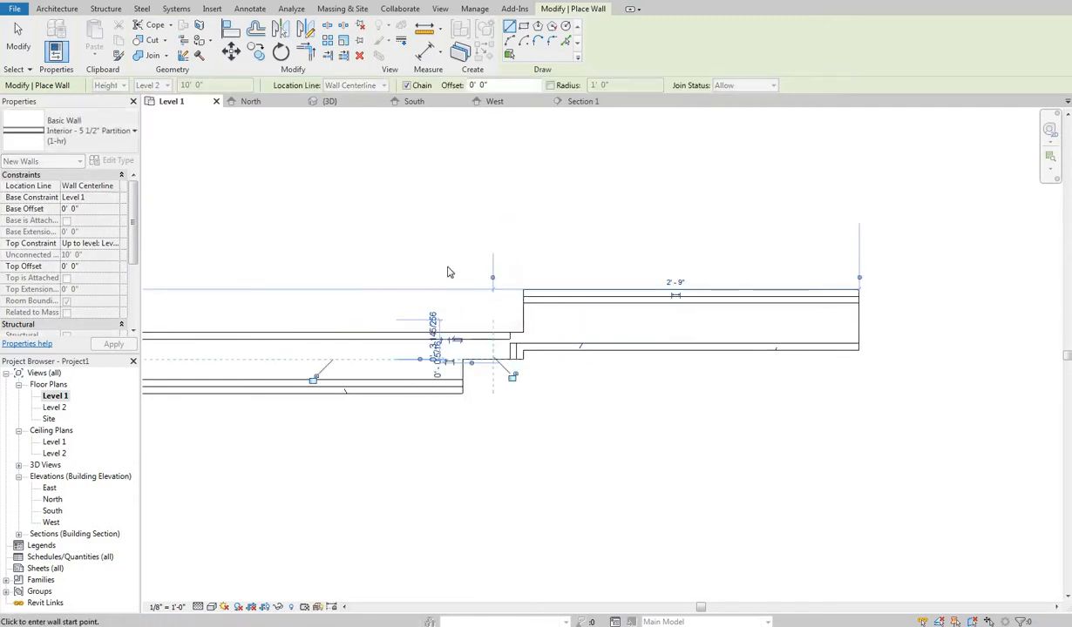
right_click(433, 267)
left_click(454, 278)
key("Escape")
scroll(571, 244, "down", 3)
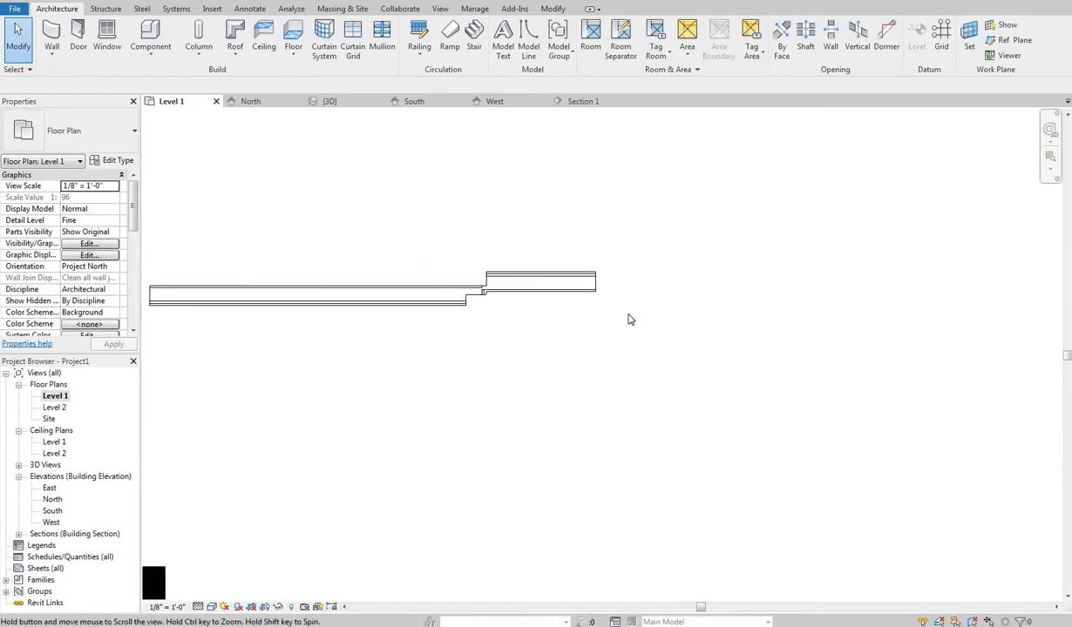
Flip the orientation of the short connecting wall and the 2' 9" wall, and flip the connecting wall back.
scroll(658, 319, "up", 4)
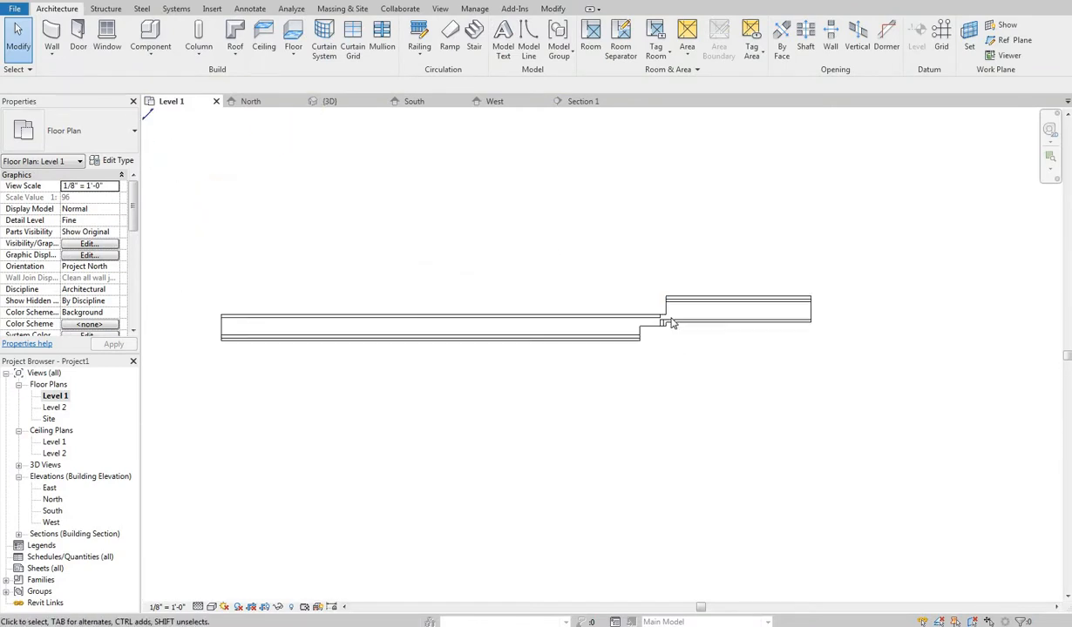
middle_click_drag(660, 343, 627, 358)
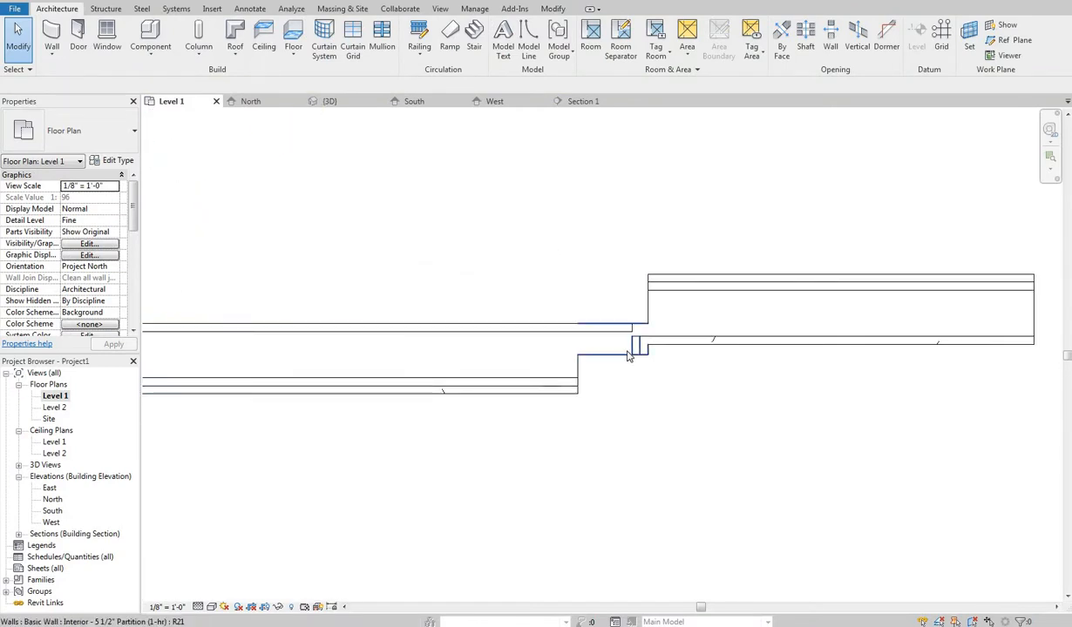
left_click(614, 344)
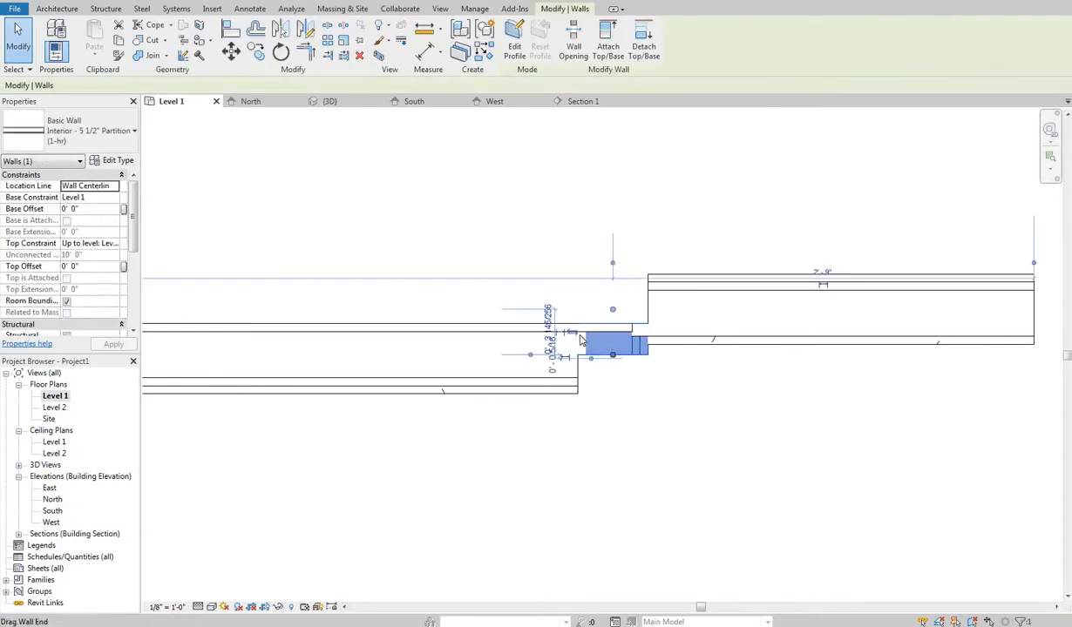
left_click(658, 375)
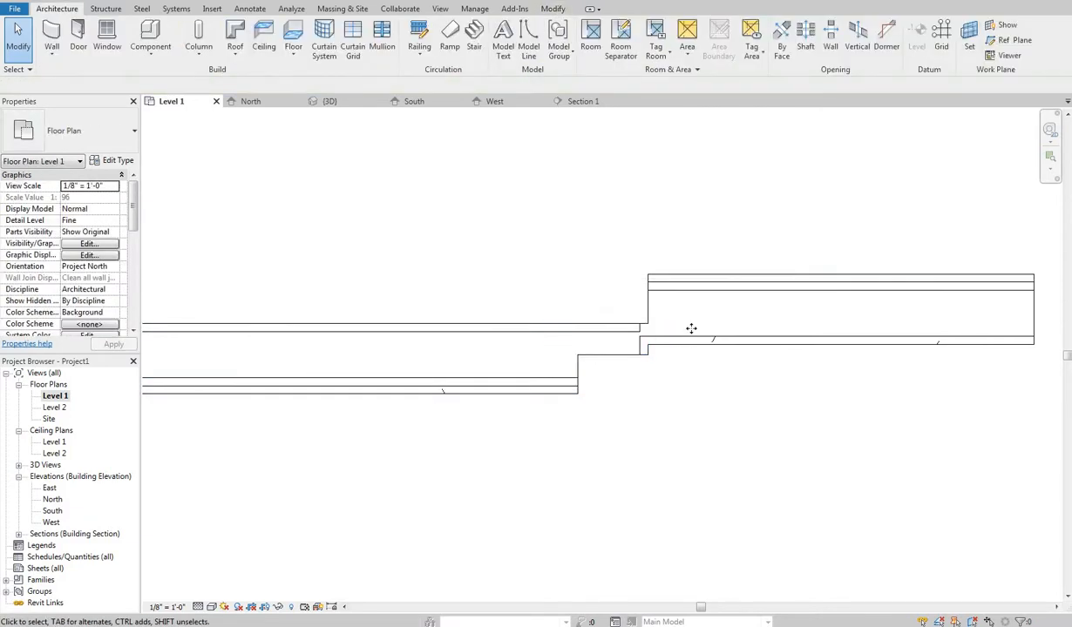
left_click(800, 347)
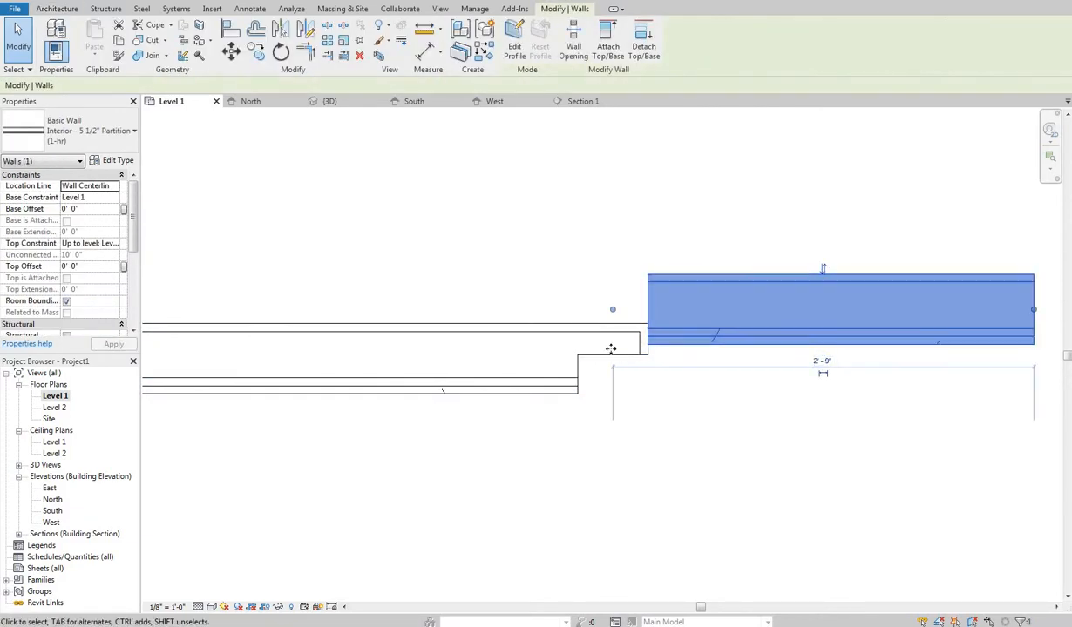
left_click(610, 349)
mouse_move(650, 335)
left_mouse_down()
mouse_move(672, 387)
mouse_move(658, 337)
left_mouse_up()
left_click(673, 354)
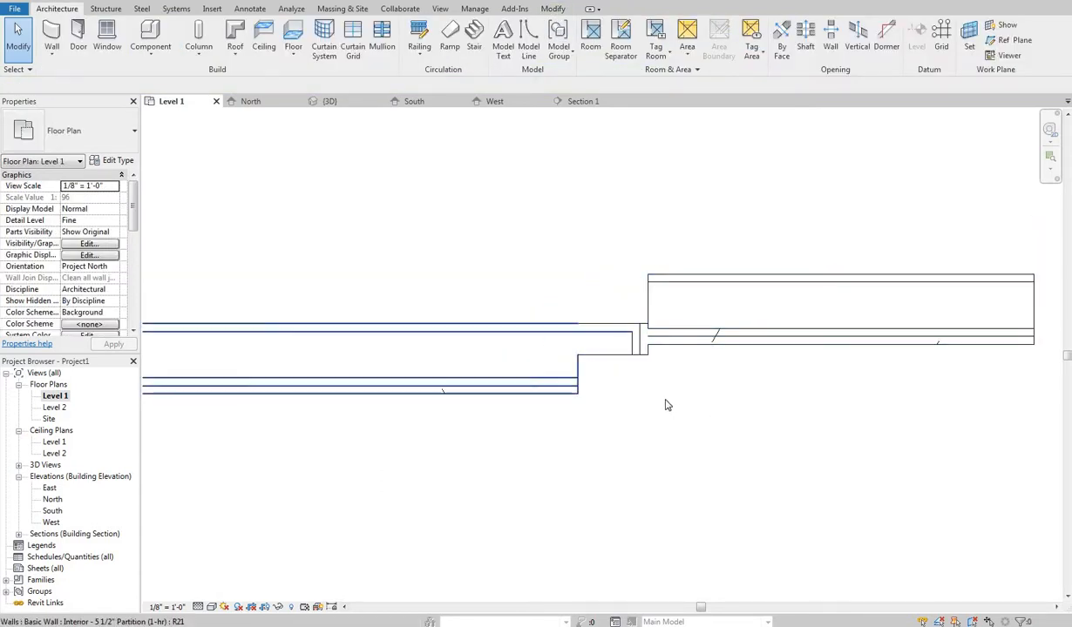
Close the North, 3D, South, West and Section 1 views, keeping only the Level 1 plan open.
middle_click_drag(639, 347, 627, 351)
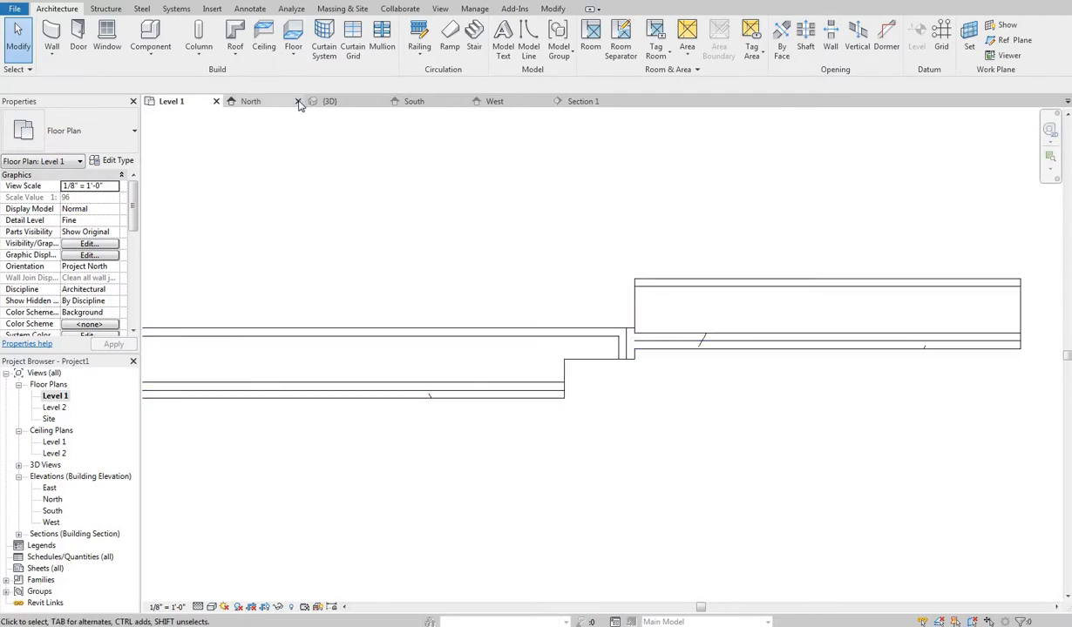
left_click(298, 102)
left_click(298, 102)
left_click(297, 102)
left_click(297, 102)
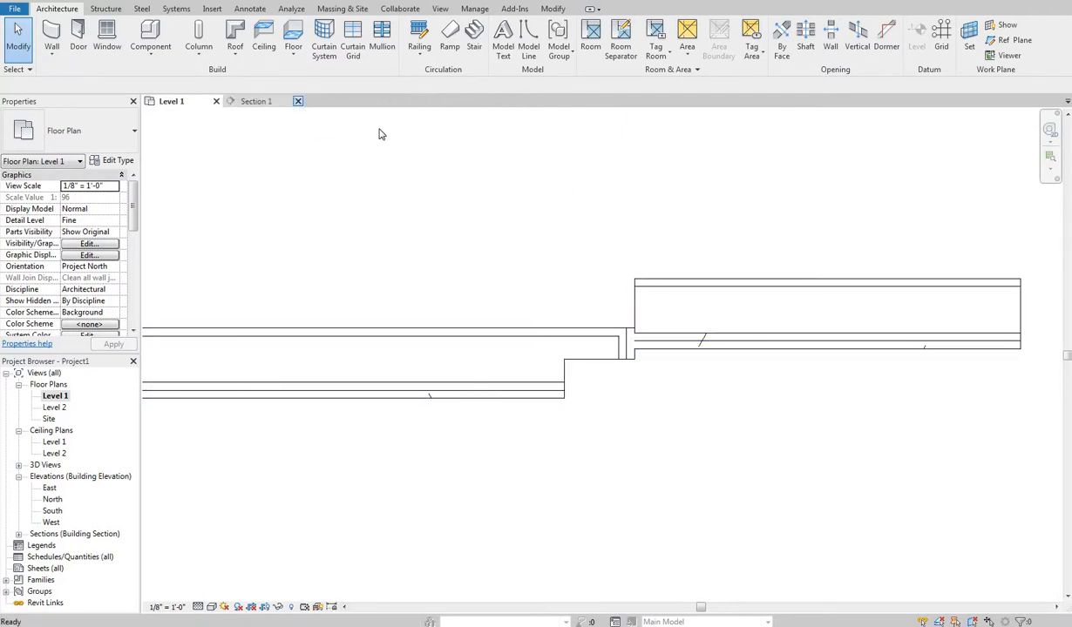
Cycle the wall join between the short connecting wall and the 2' 9" wall through its butt configurations.
left_click(549, 9)
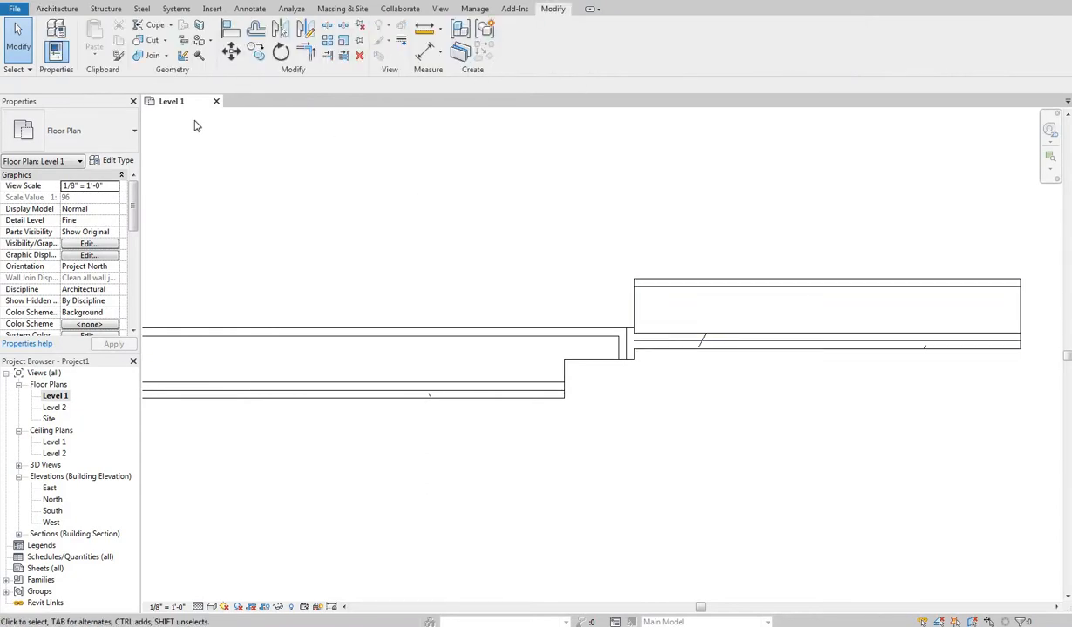
left_click(183, 56)
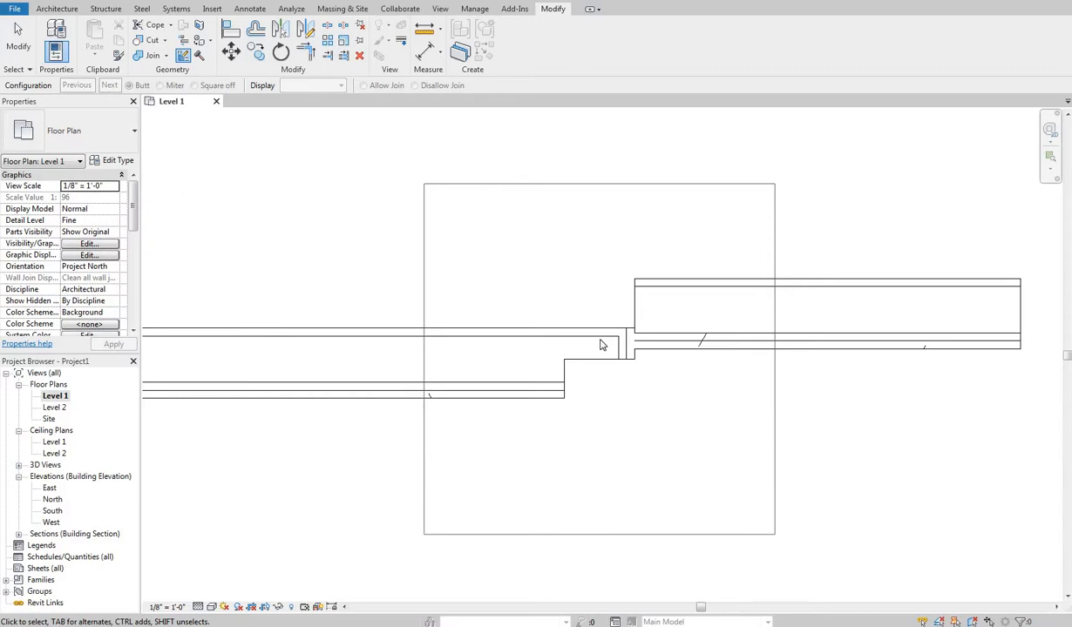
left_click(484, 303)
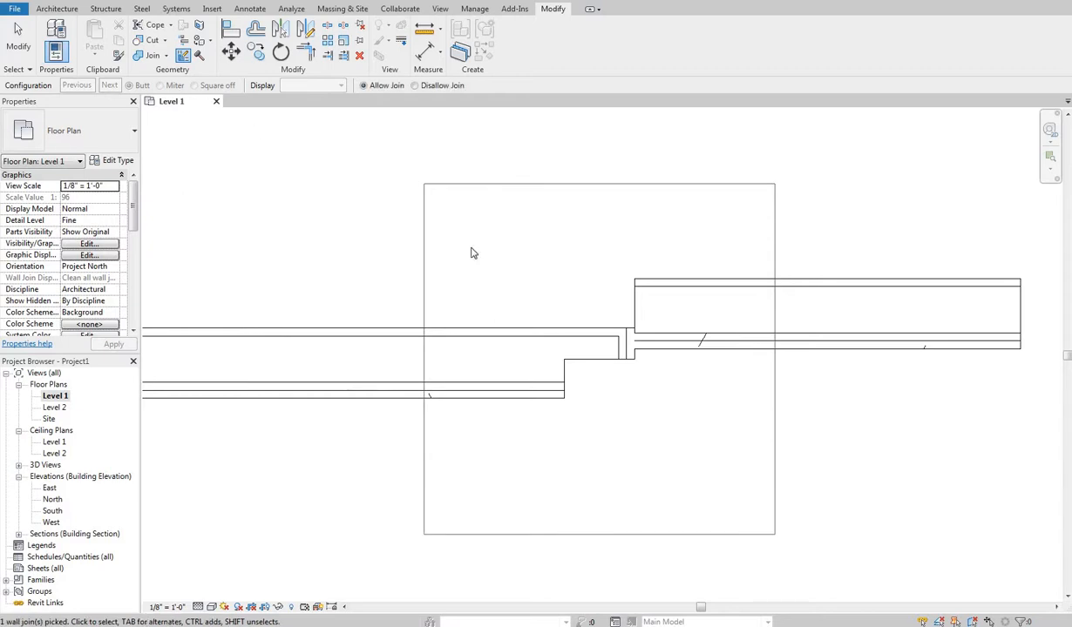
left_click(620, 316)
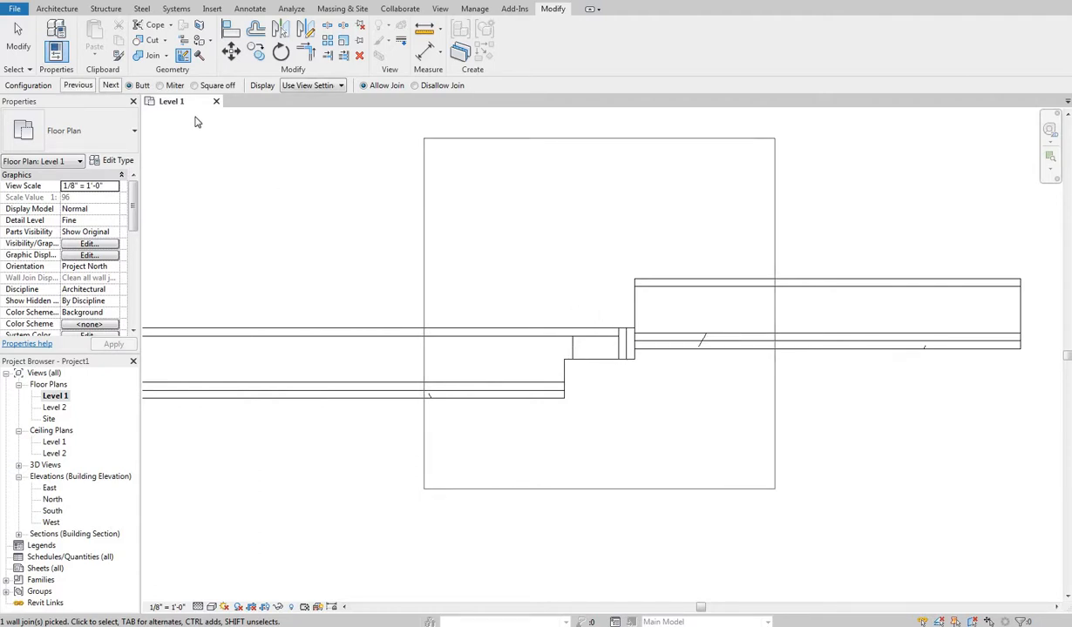
left_click(111, 85)
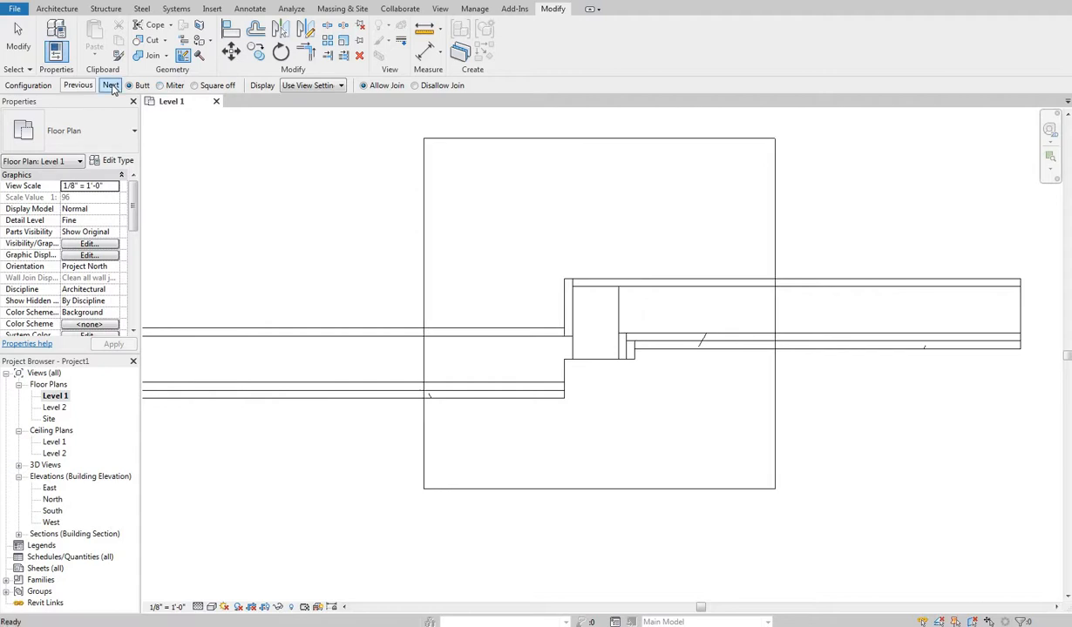
left_click(111, 85)
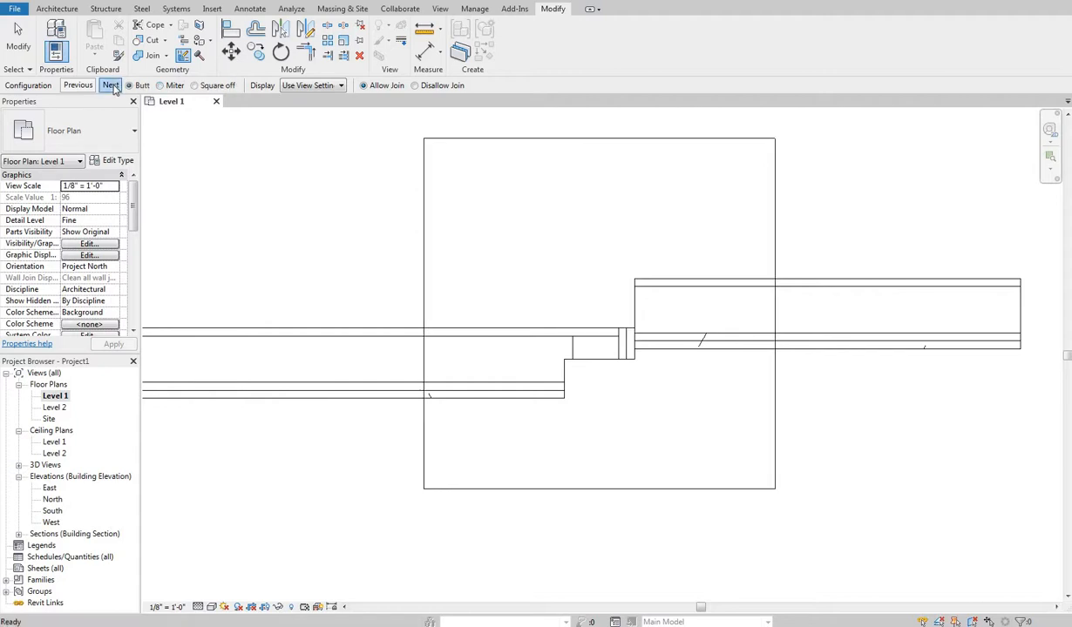
left_click(111, 86)
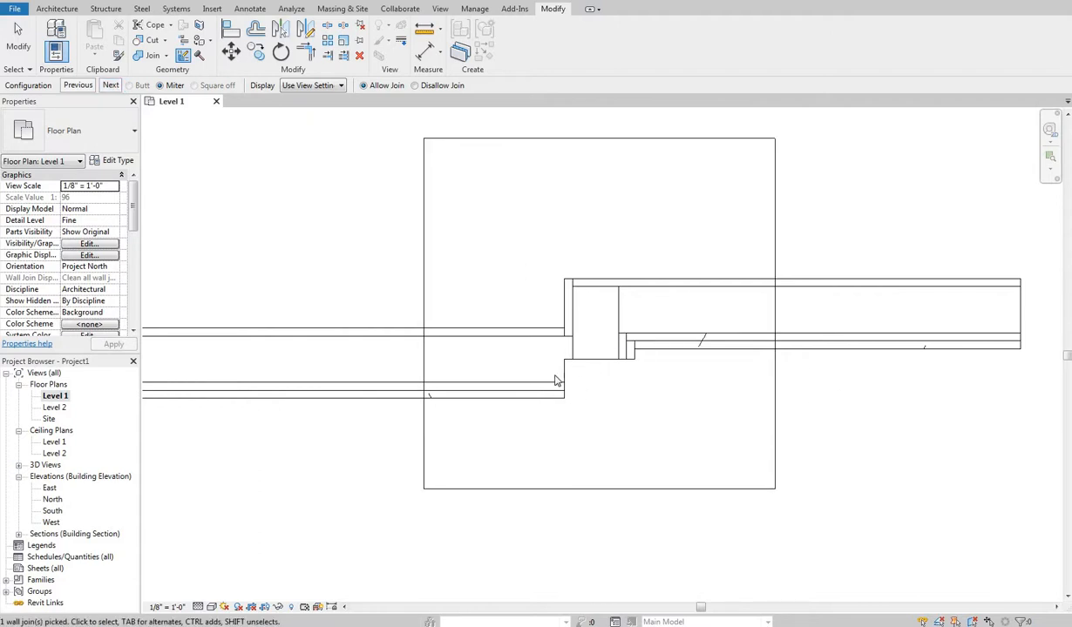
Finish editing the joins and adjust the lower end of the short connecting wall where it meets the long wall.
left_click(560, 403)
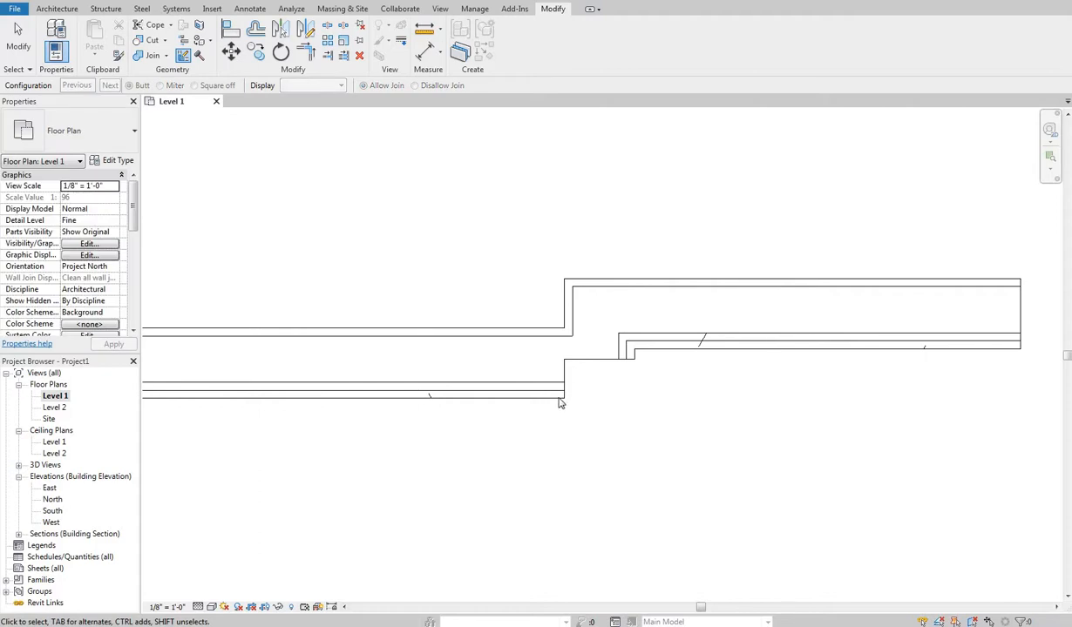
left_click(560, 402)
right_click(445, 210)
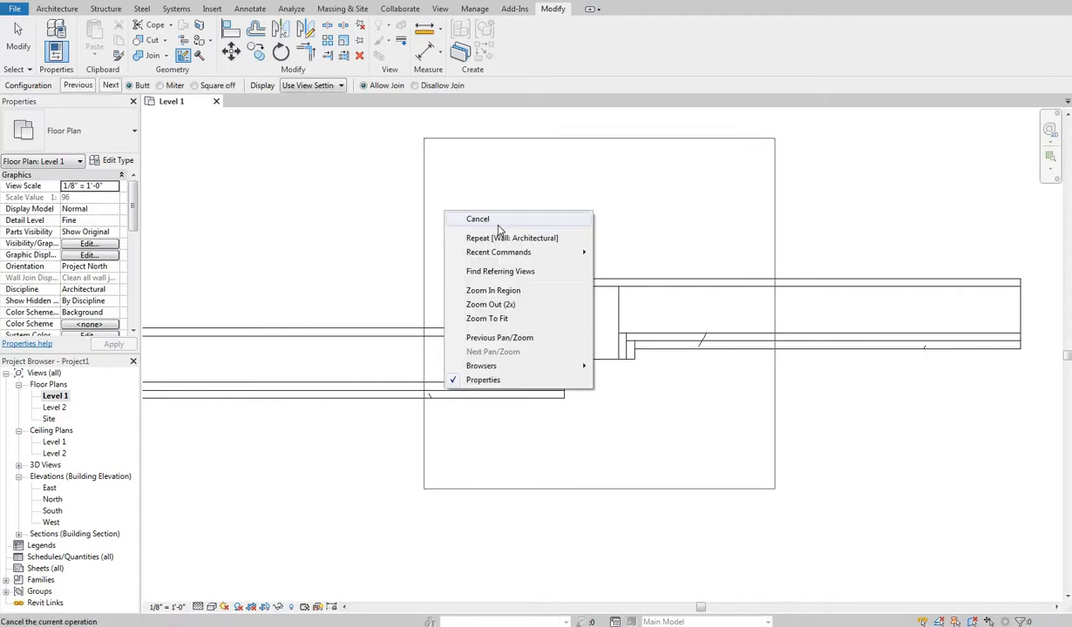
left_click(495, 223)
right_click(465, 210)
left_click(487, 219)
left_click(598, 361)
mouse_move(599, 361)
left_mouse_down()
mouse_move(599, 395)
mouse_move(621, 408)
mouse_move(598, 362)
left_mouse_up()
left_click(601, 399)
left_click(598, 384)
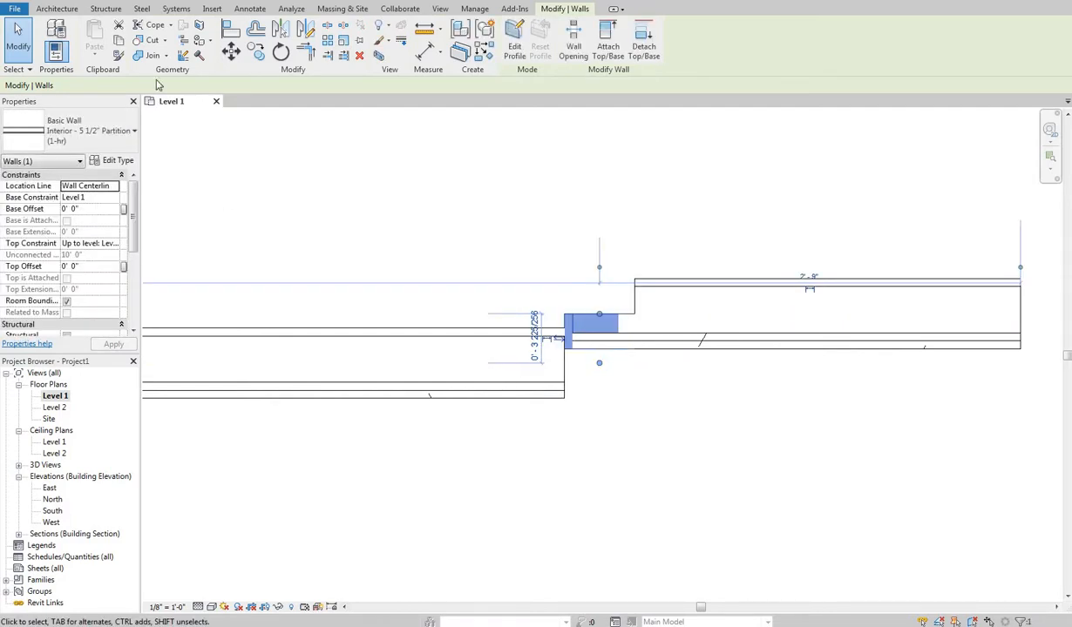
Try to miter the join between the short connecting wall and the long wall.
key("Escape")
left_click(183, 54)
left_click(599, 357)
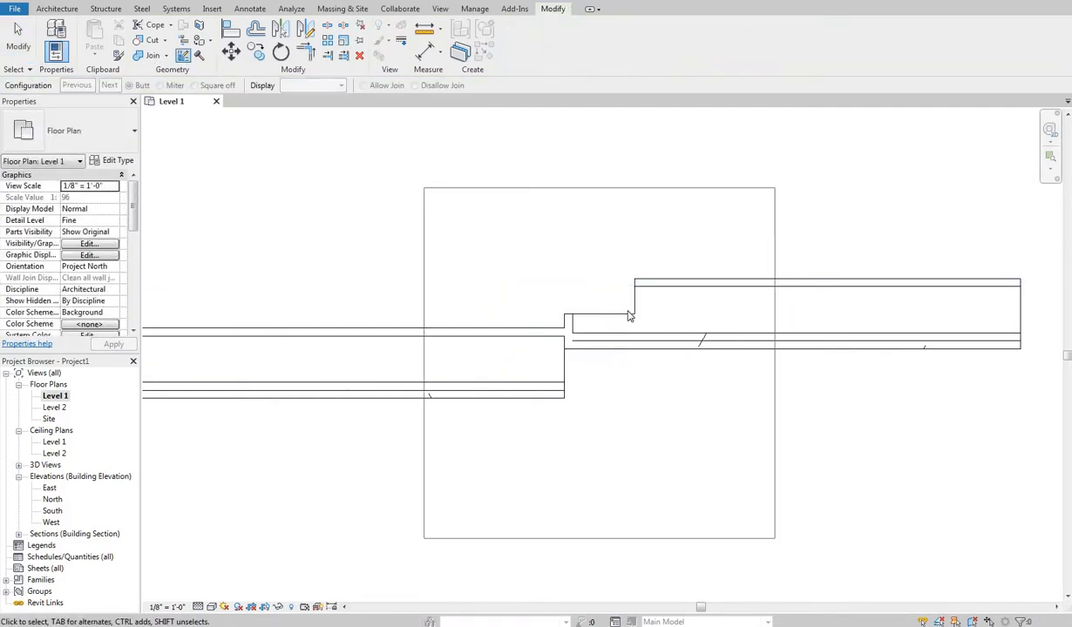
left_click(162, 85)
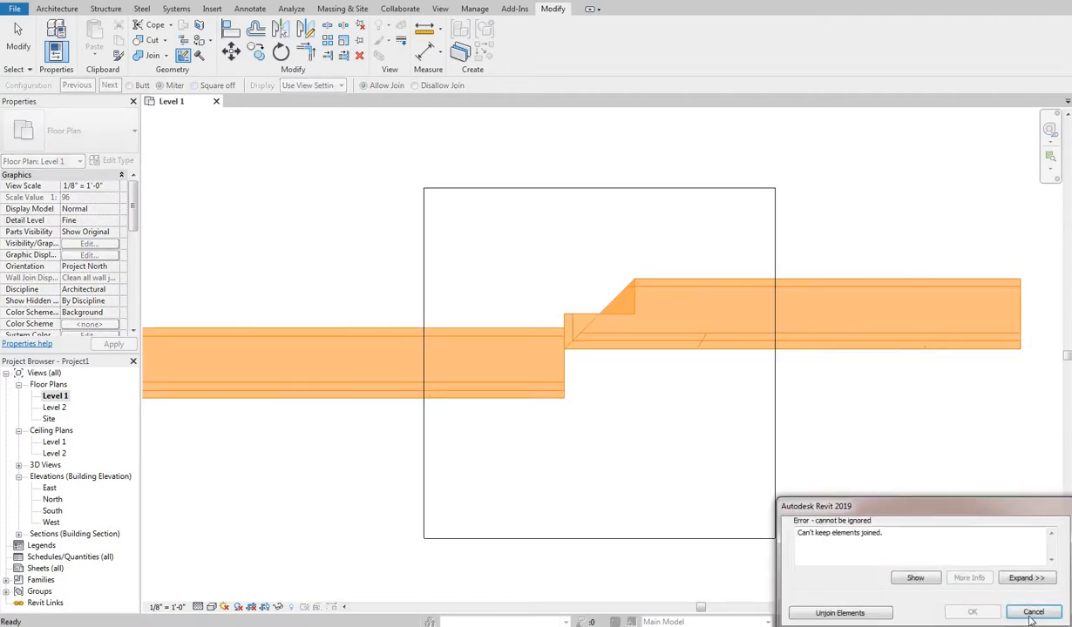
key("Escape")
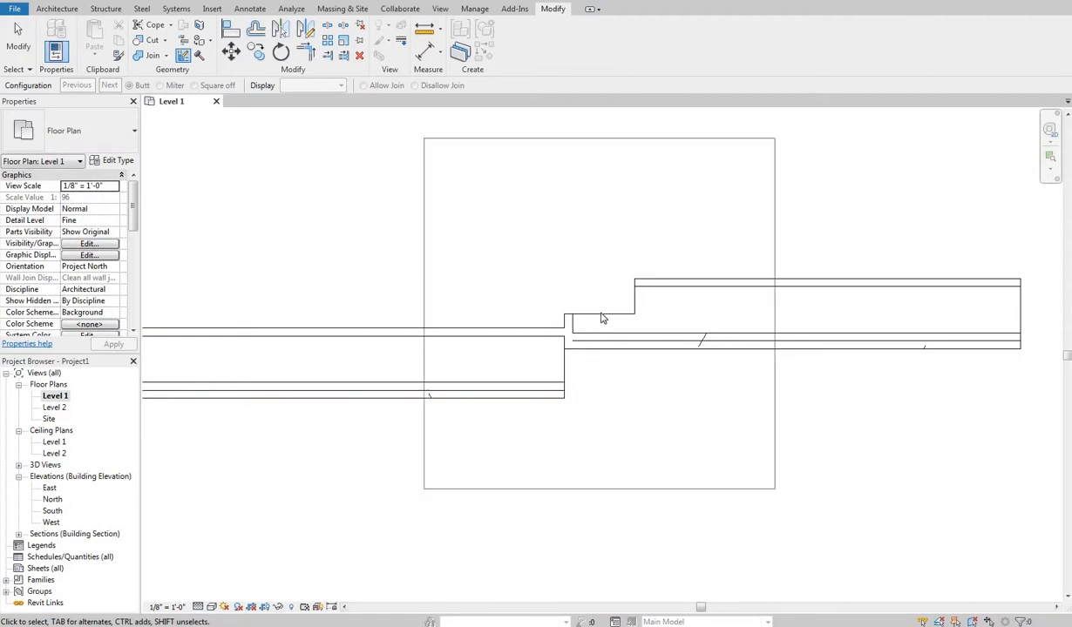
Cycle the butt configurations of the connecting wall's join with the long wall until the layers wrap the lower corner, and finish join editing.
left_click(614, 345)
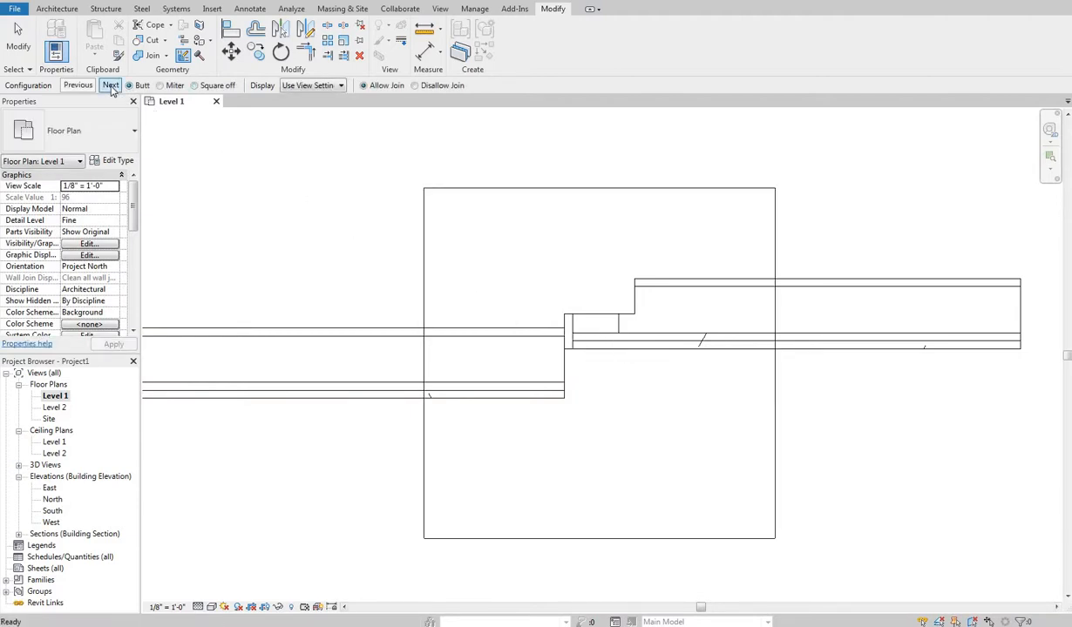
left_click(111, 86)
left_click(110, 87)
left_click(111, 86)
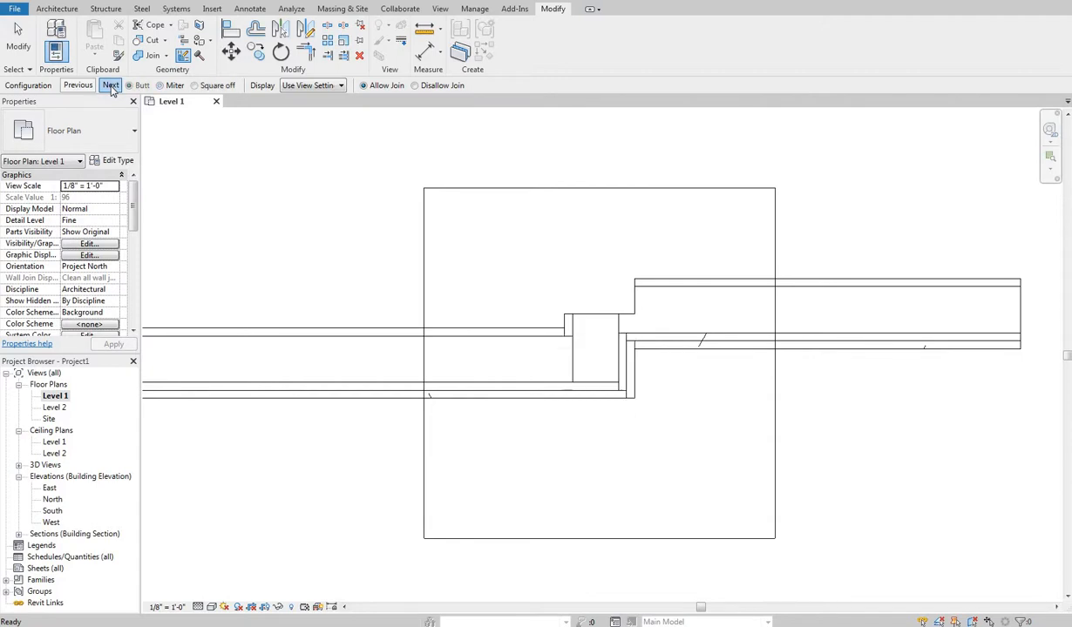
left_click(111, 86)
left_click(111, 86)
left_click(603, 278)
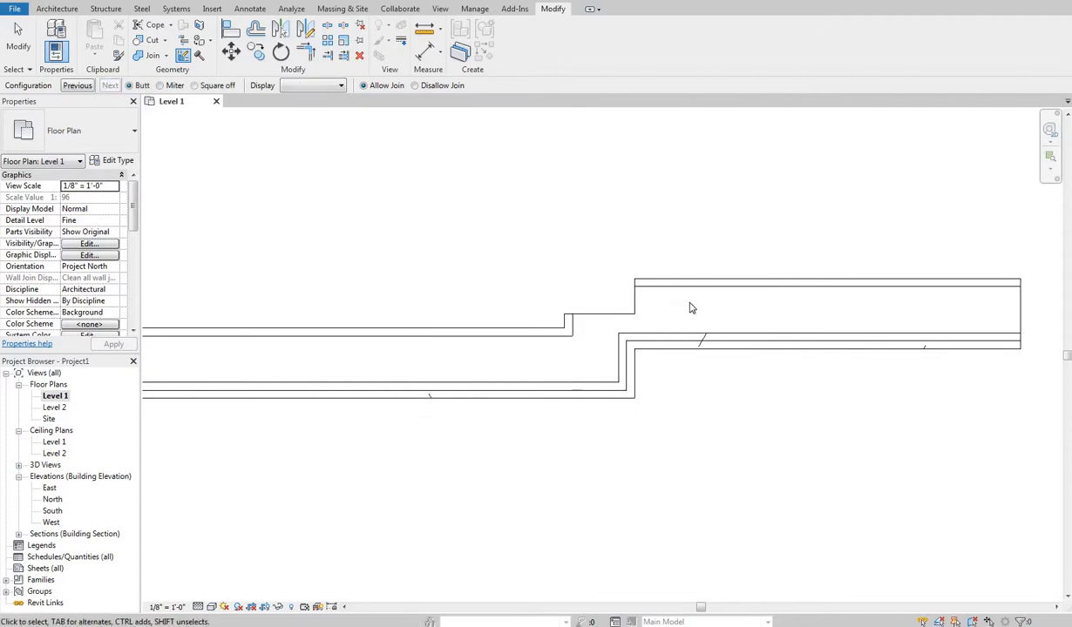
right_click(803, 302)
left_click(812, 310)
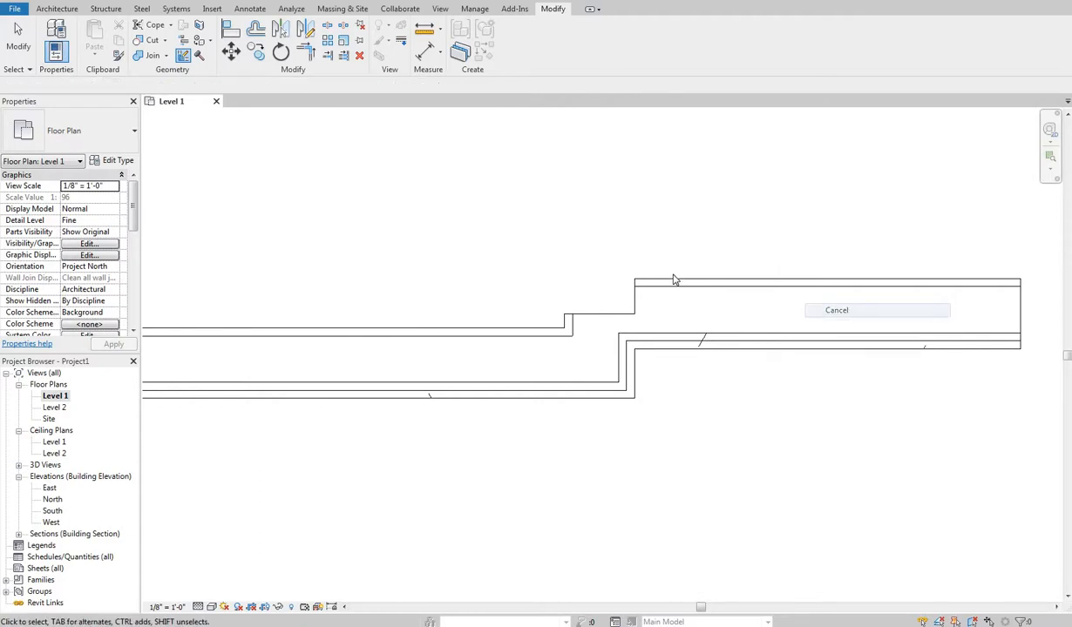
right_click(783, 298)
left_click(791, 305)
Set the 2' 9" wall's location line to Finish Face: Exterior and extend its end to the connecting wall's outer corner.
left_click(579, 316)
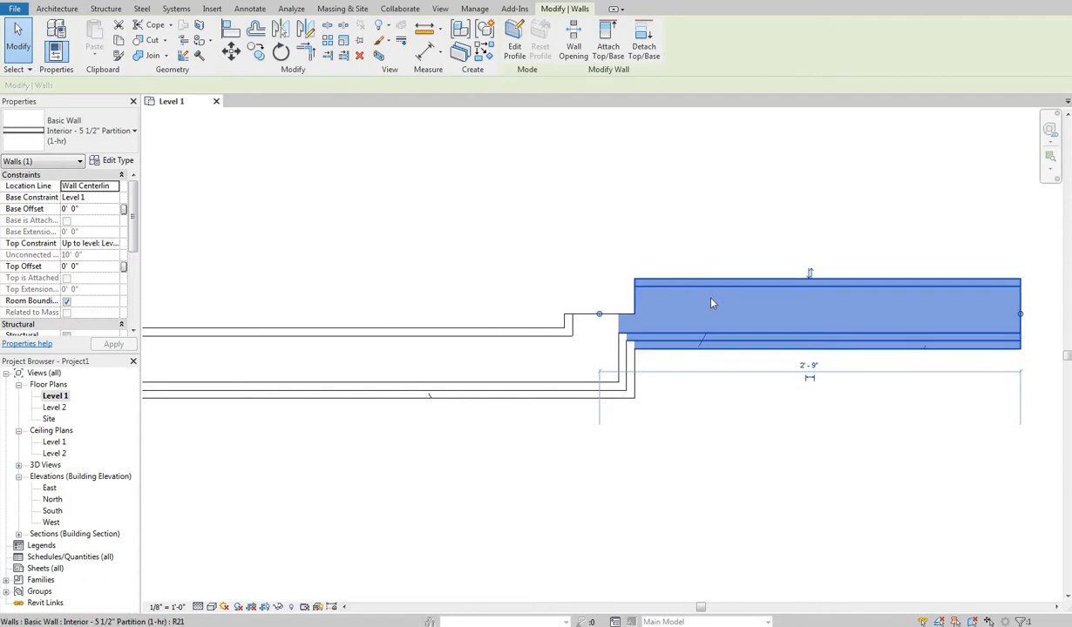
left_click(115, 187)
left_click(96, 217)
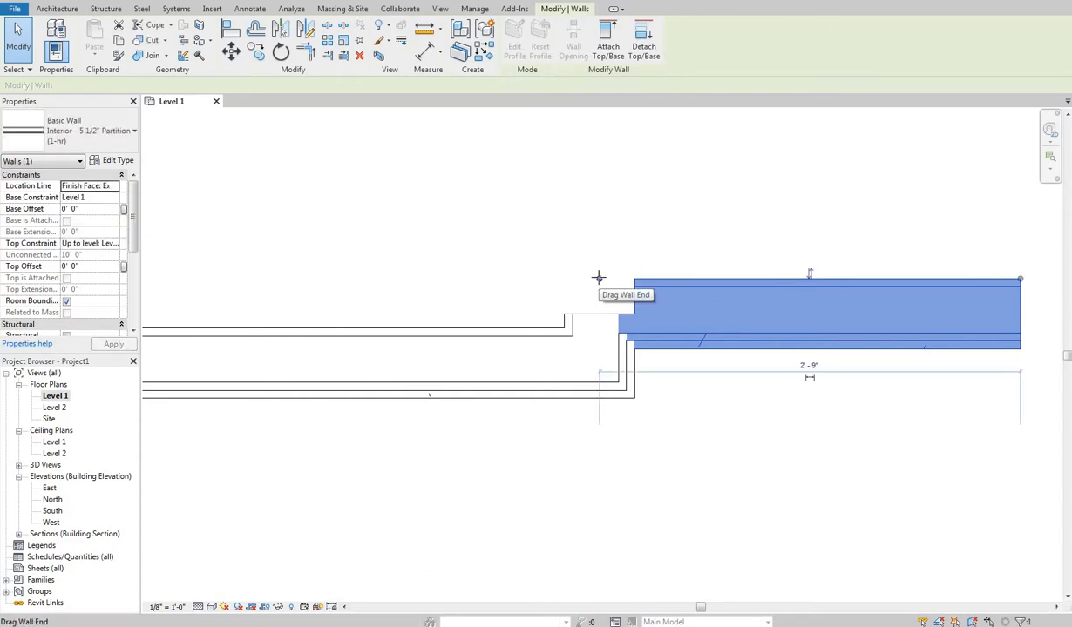
left_click_drag(569, 277, 564, 278)
key("Escape")
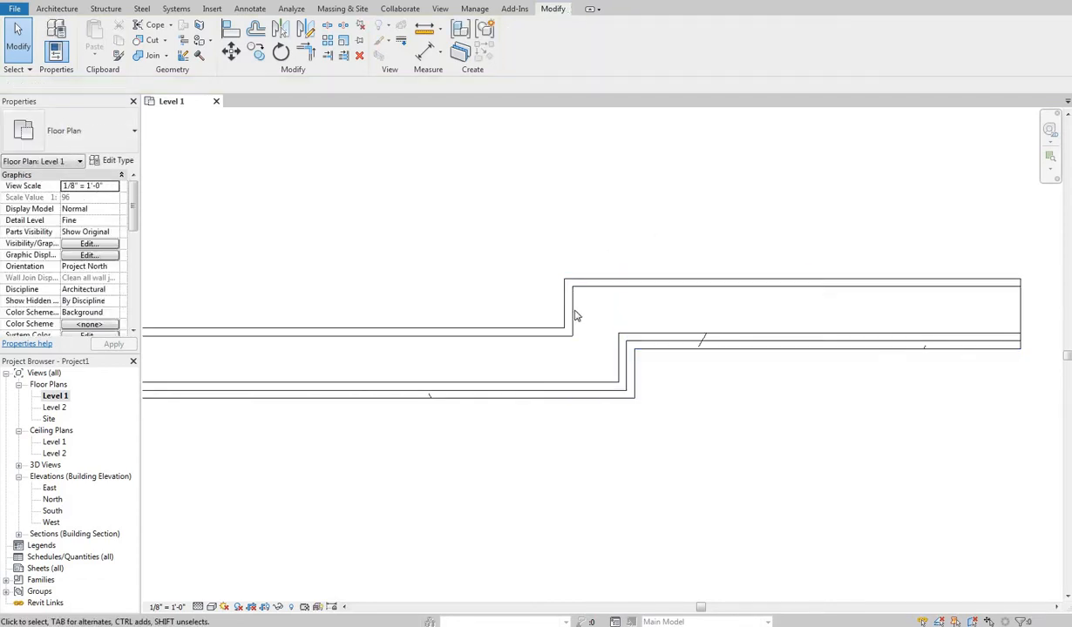
left_click(575, 280)
key("Escape")
left_click(684, 303)
key("Escape")
Draw two connected, sloping partition walls perpendicular to each other in the empty area above the offset walls.
middle_click_drag(577, 278, 511, 370)
scroll(534, 314, "down", 3)
middle_click_drag(490, 314, 510, 314)
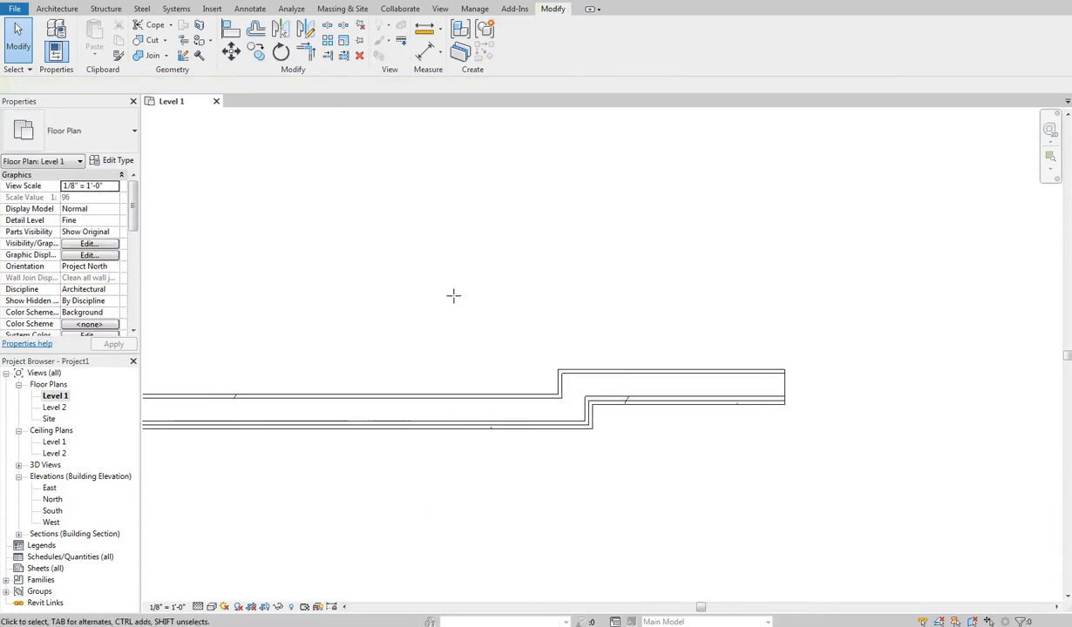
key("w")
key("a")
left_click(426, 319)
left_click(487, 194)
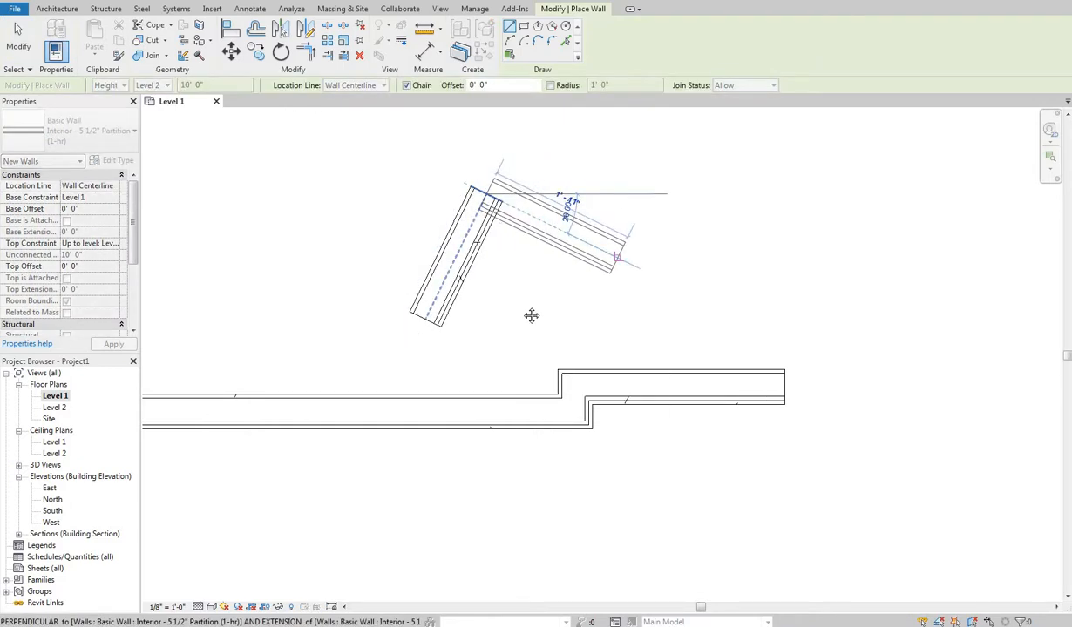
left_click(618, 259)
middle_click_drag(501, 218, 532, 316)
right_click(538, 252)
left_click(555, 259)
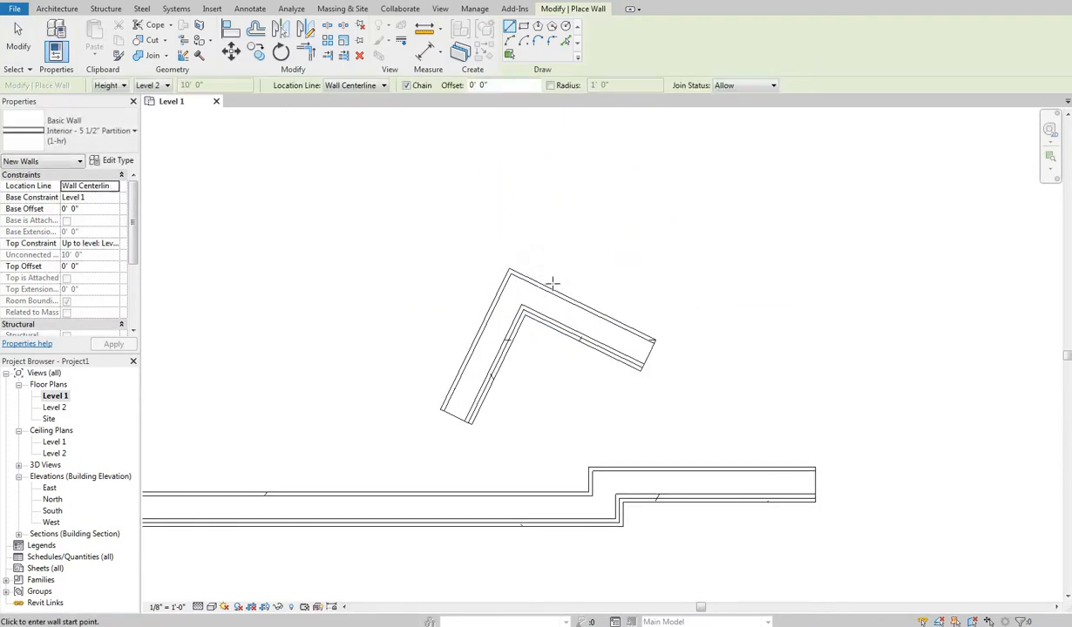
Draw a separate horizontal partition wall about 2' 4" long overlapping the corner of the angled walls, and finish placing walls.
left_click(689, 279)
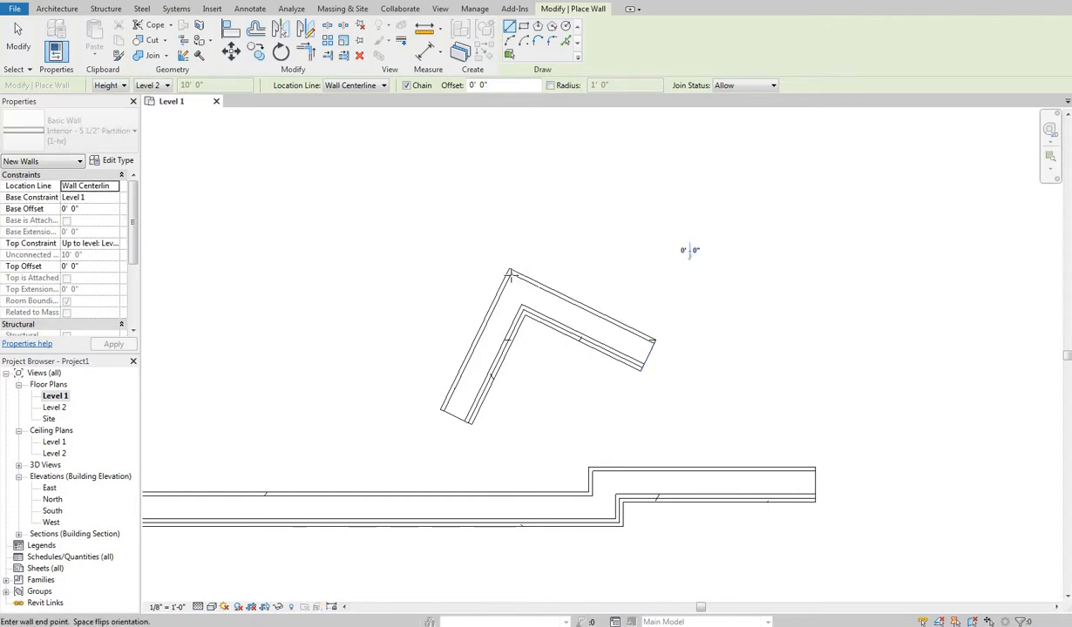
left_click(471, 246)
right_click(477, 248)
left_click(501, 253)
key("Escape")
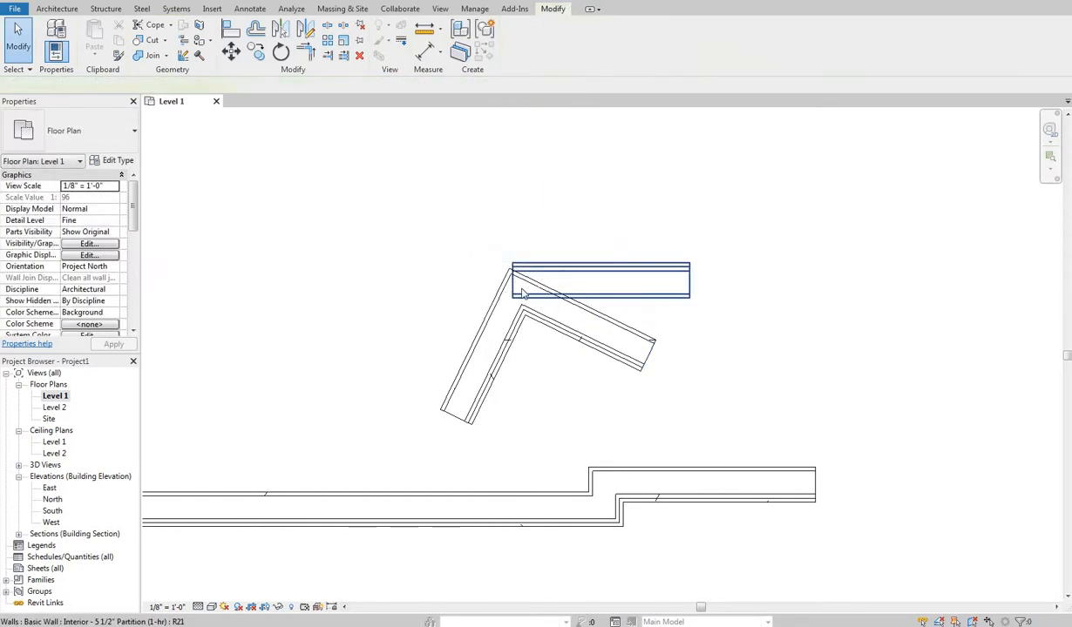
Stretch the horizontal wall's end to a length of about 2' 5" and move the wall closer to the angled corner.
left_click(523, 294)
scroll(523, 293, "up", 3)
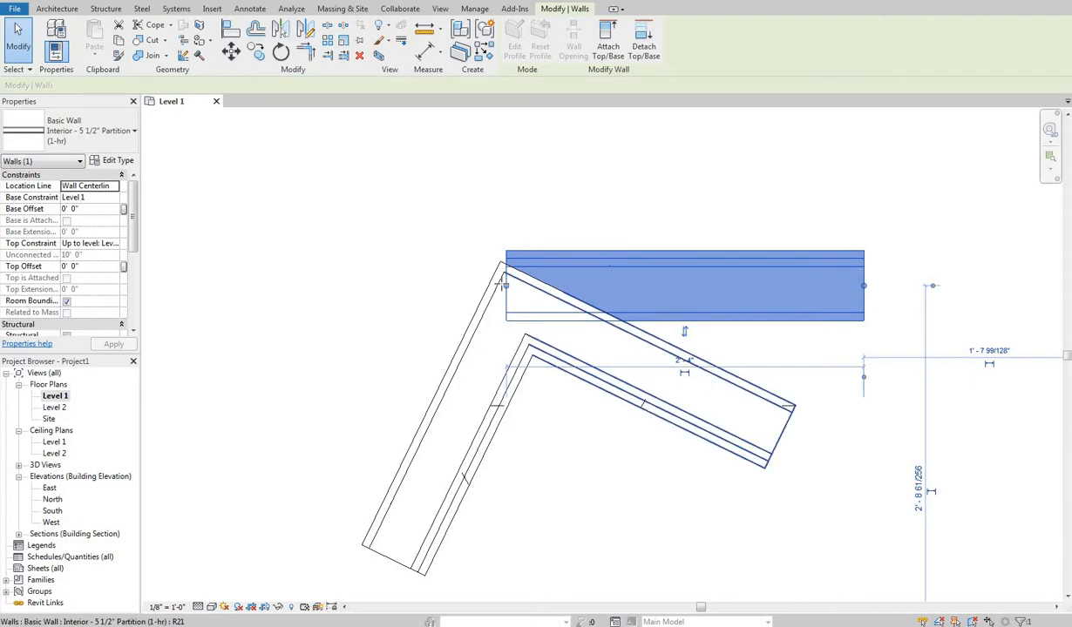
left_click_drag(504, 285, 489, 286)
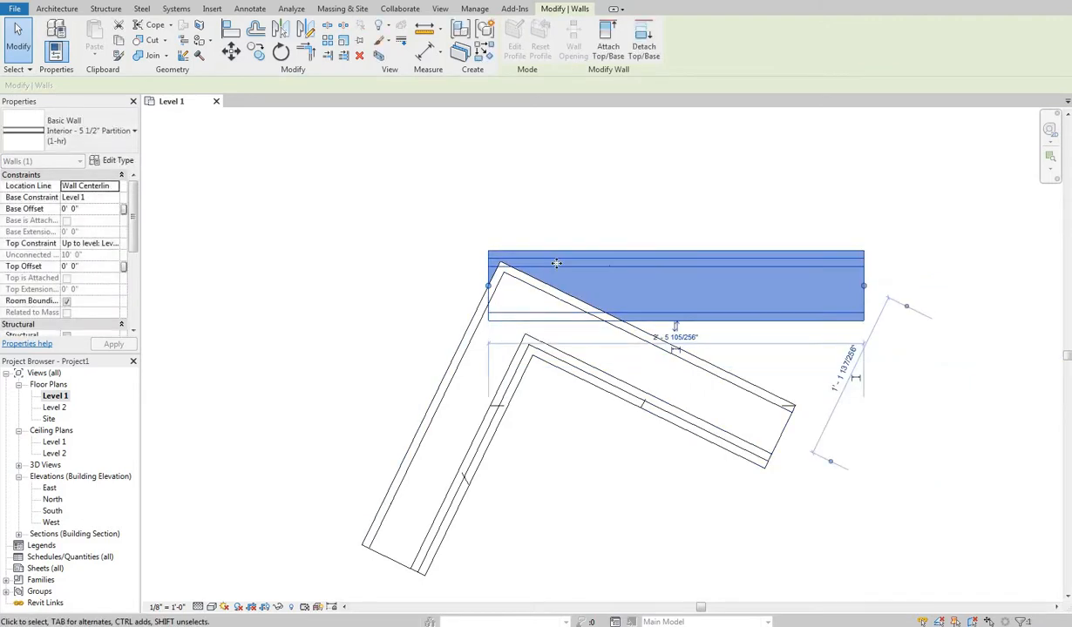
left_click_drag(576, 290, 516, 312)
left_click(467, 232)
left_click(565, 283)
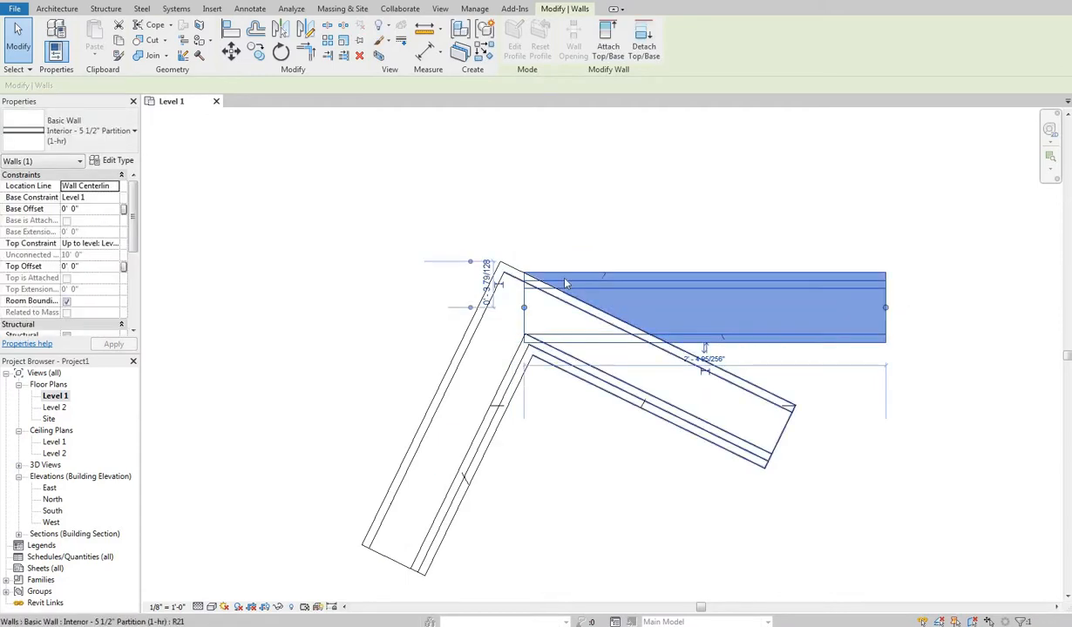
key("Escape")
Flip the horizontal wall's orientation and pull its end toward the corner of the angled walls.
left_click(709, 347)
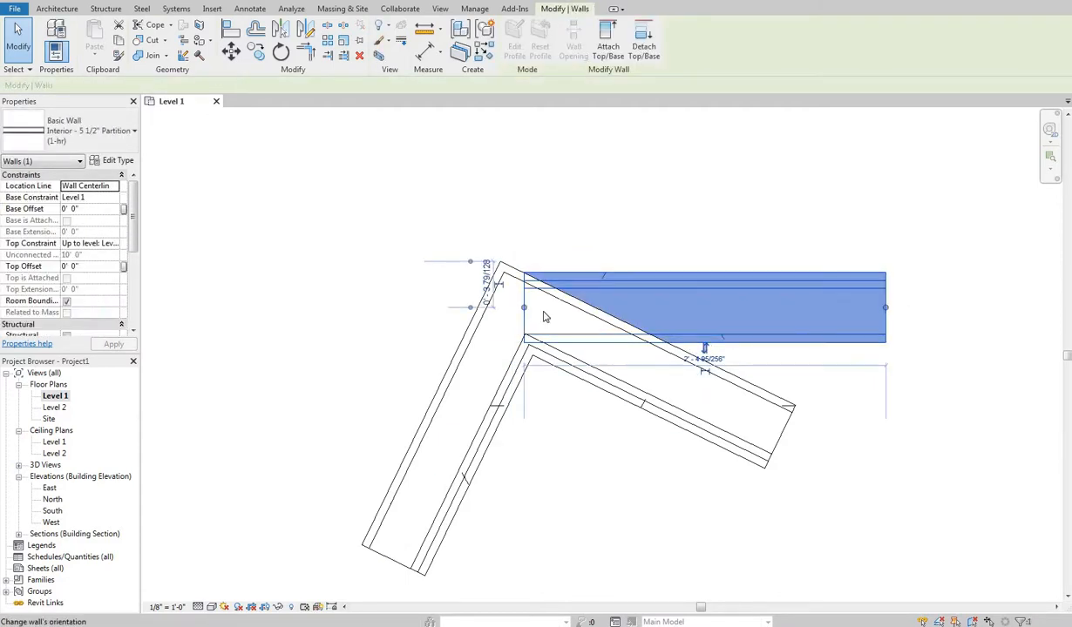
left_click_drag(523, 307, 512, 306)
left_click(565, 262)
scroll(568, 279, "down", 1)
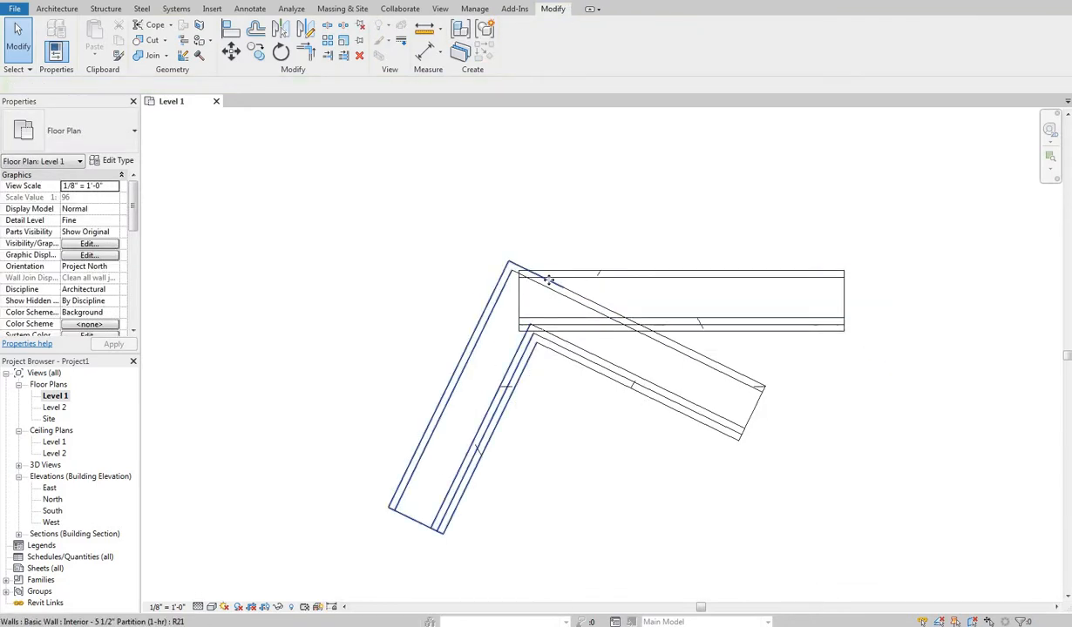
Move the horizontal wall up slightly from the angled corner, and delete it.
left_click(598, 273)
left_click_drag(592, 292, 594, 263)
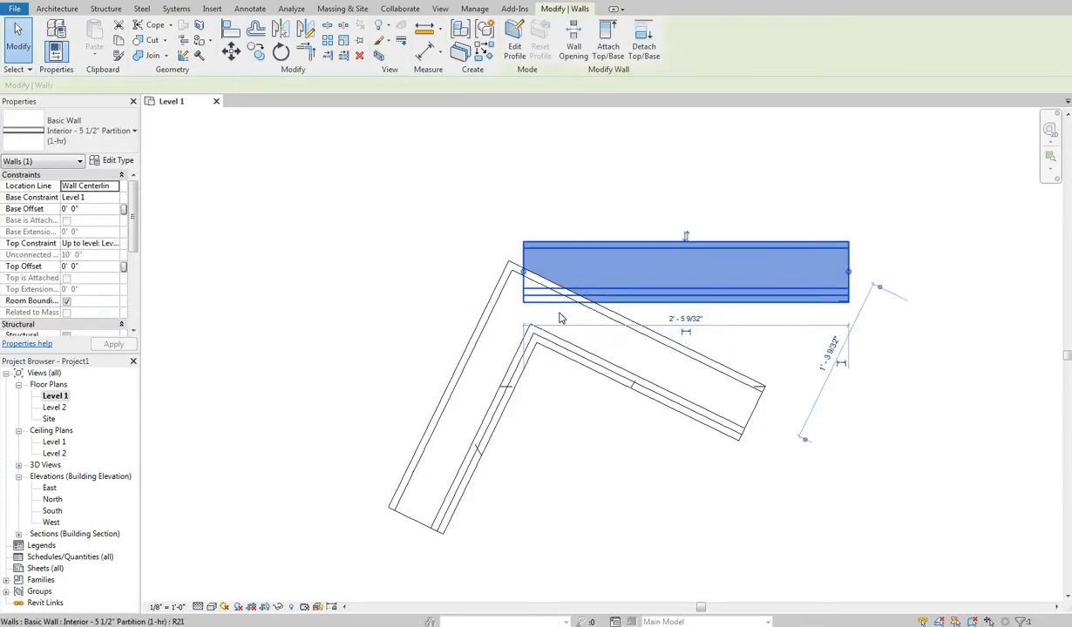
key("Delete")
Draw a horizontal partition wall starting at the centerline corner where the two angled walls meet, and finish placing walls.
key("w")
key("a")
left_click(520, 299)
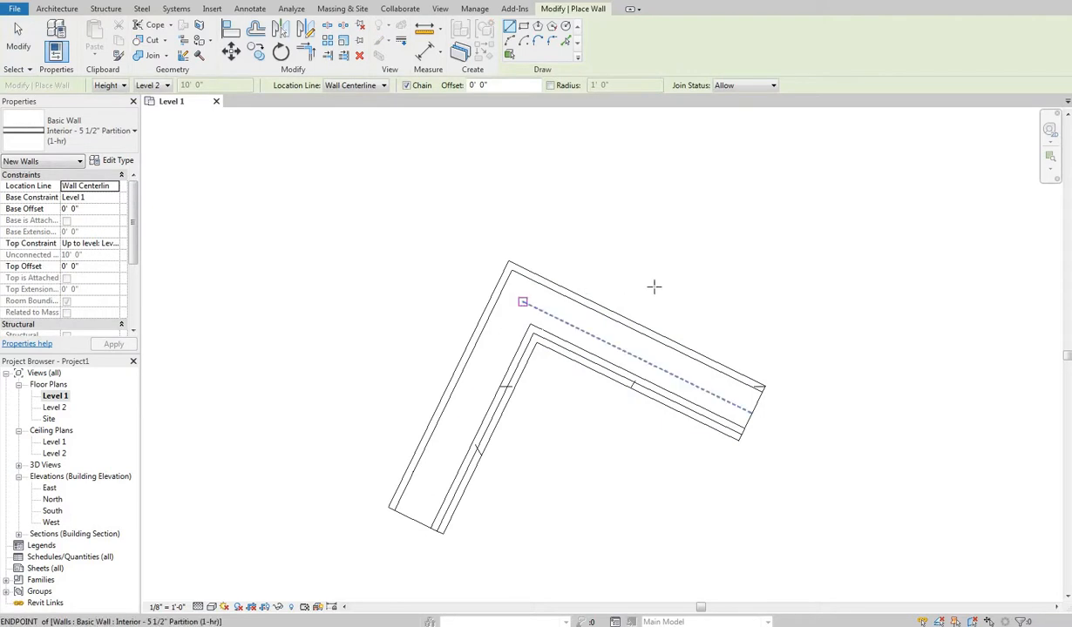
left_click(742, 302)
right_click(561, 225)
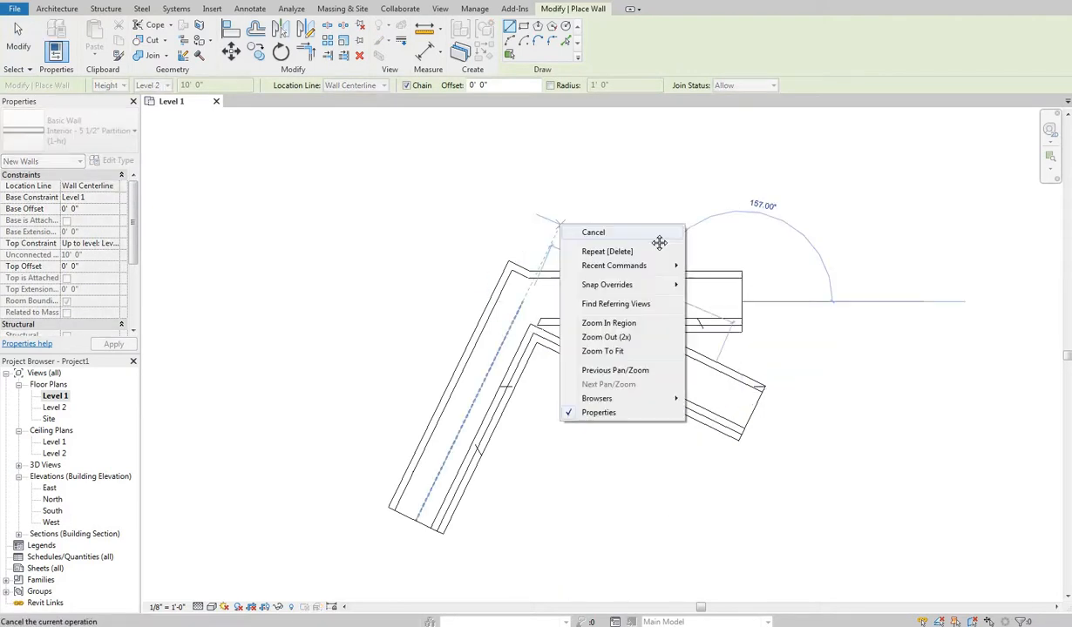
left_click(601, 233)
right_click(541, 208)
left_click(571, 217)
Pick the three-wall corner with Wall Joins and cycle its butt configurations until the longer diagonal wall stops against the horizontal wall.
middle_click_drag(689, 339, 618, 348)
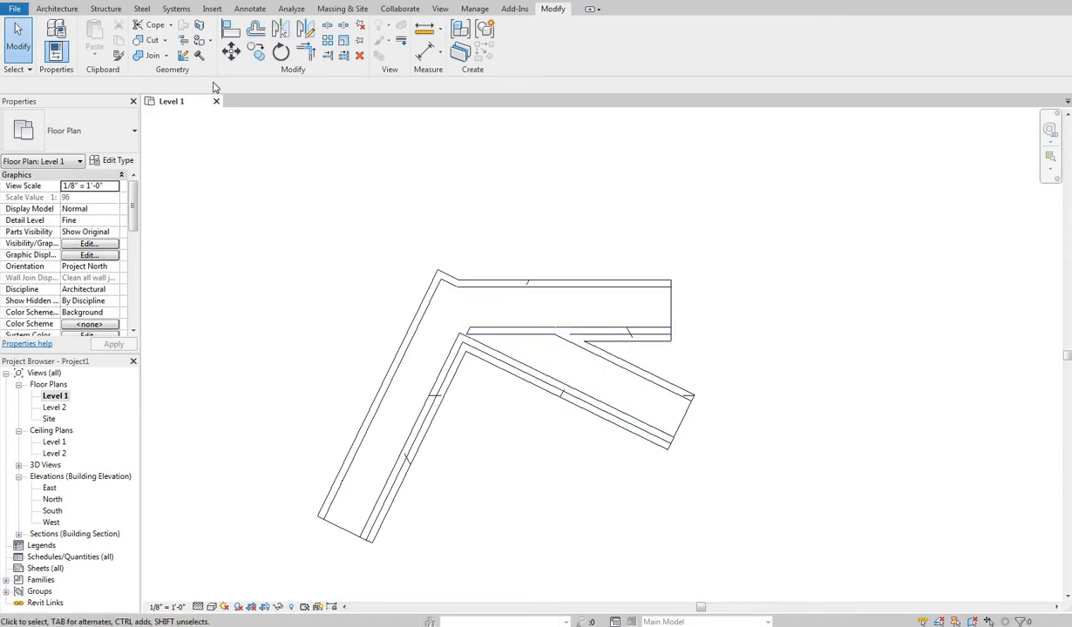
left_click(183, 55)
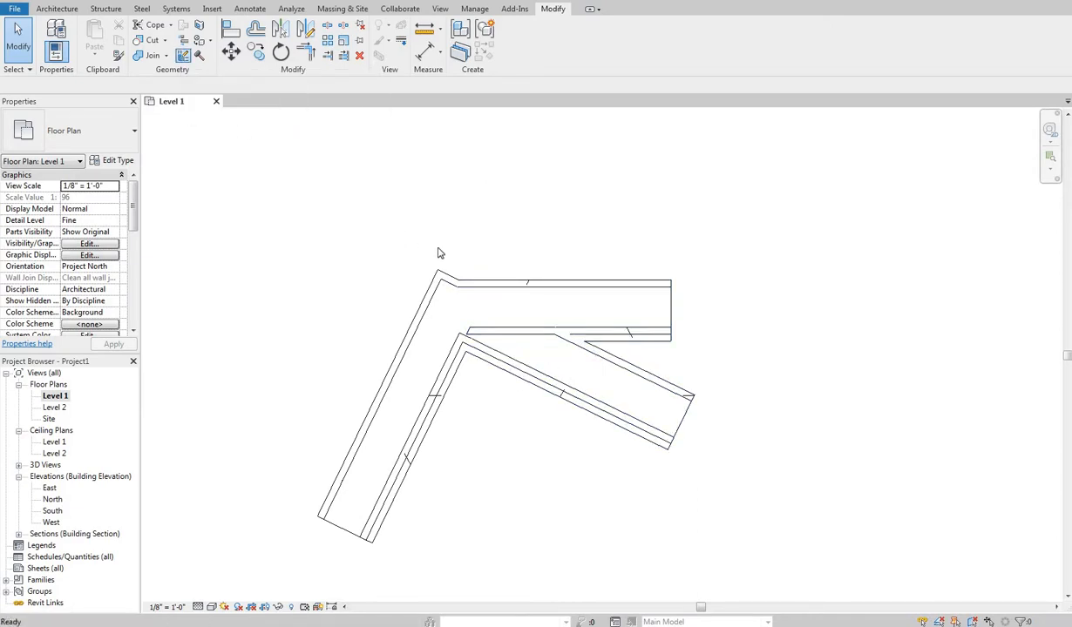
left_click(490, 329)
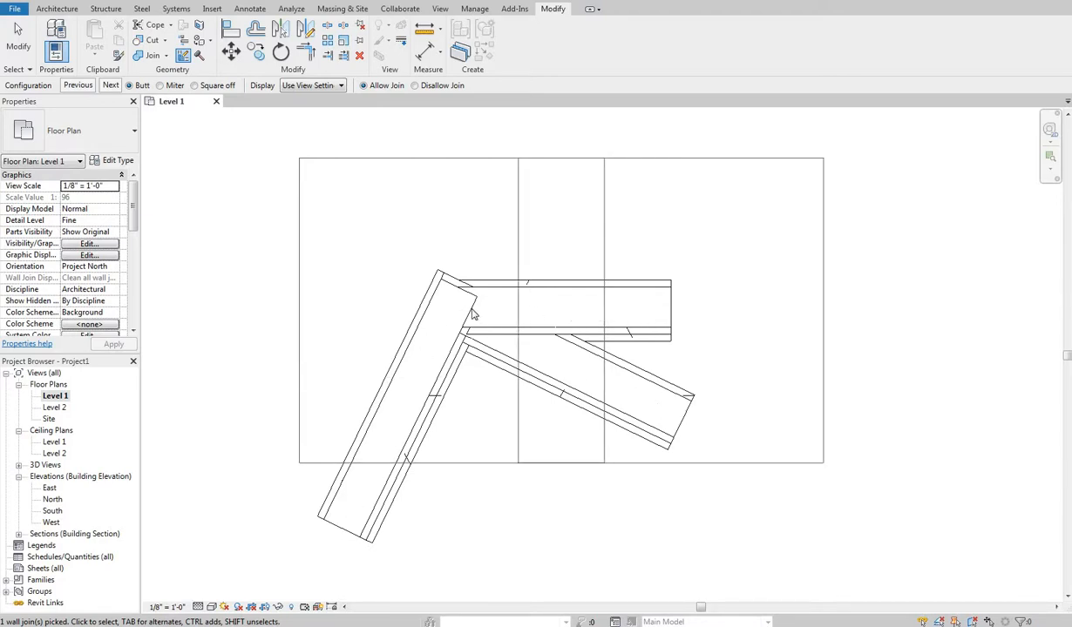
left_click(109, 87)
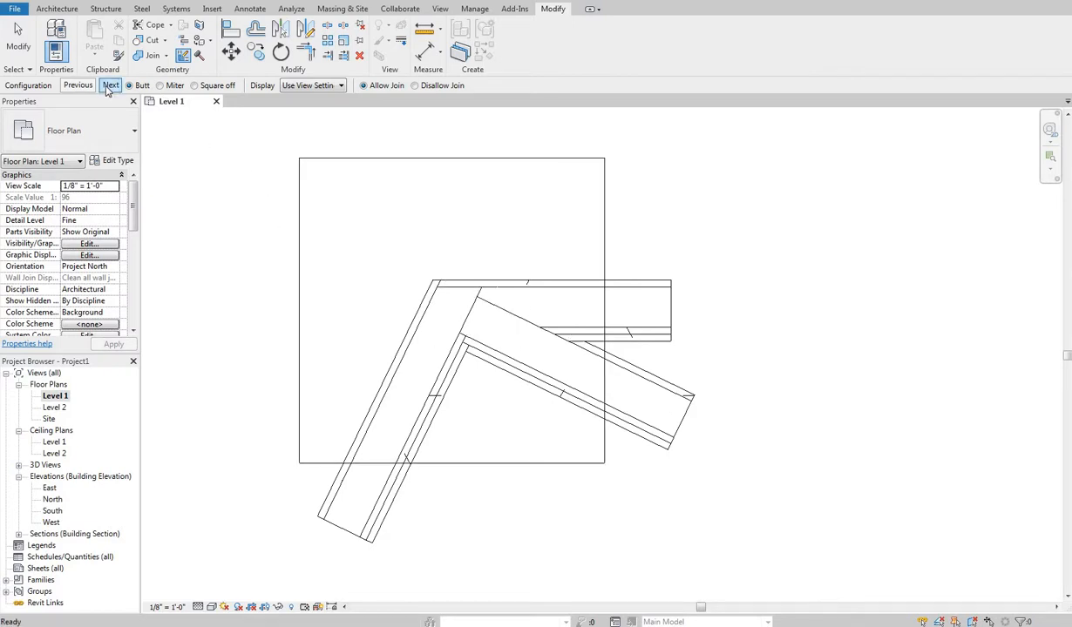
left_click(108, 86)
left_click(108, 87)
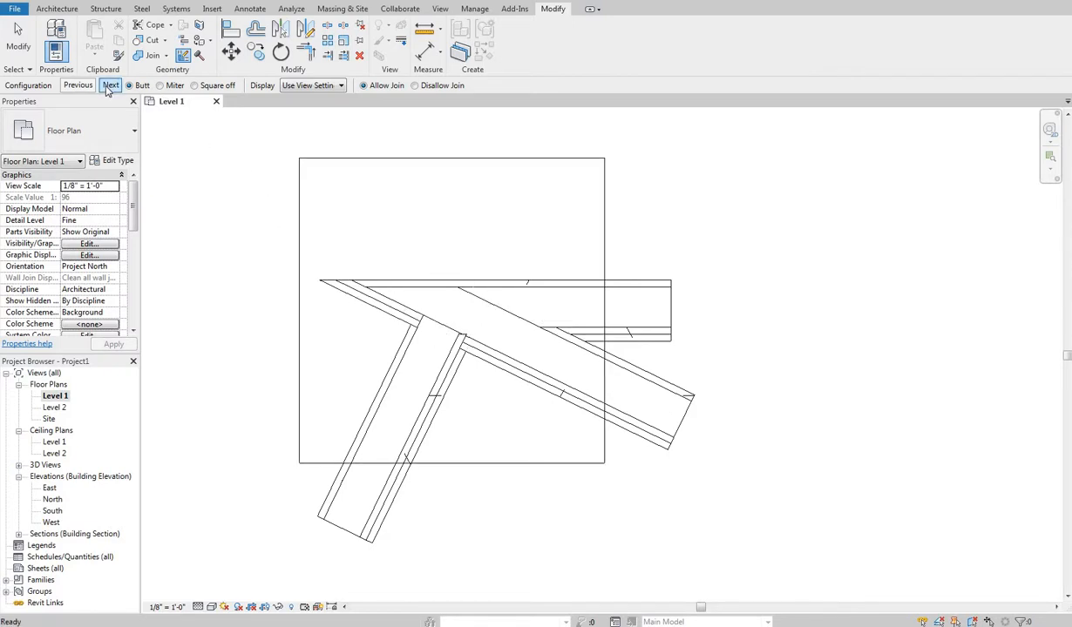
left_click(108, 86)
left_click(108, 86)
left_click(108, 86)
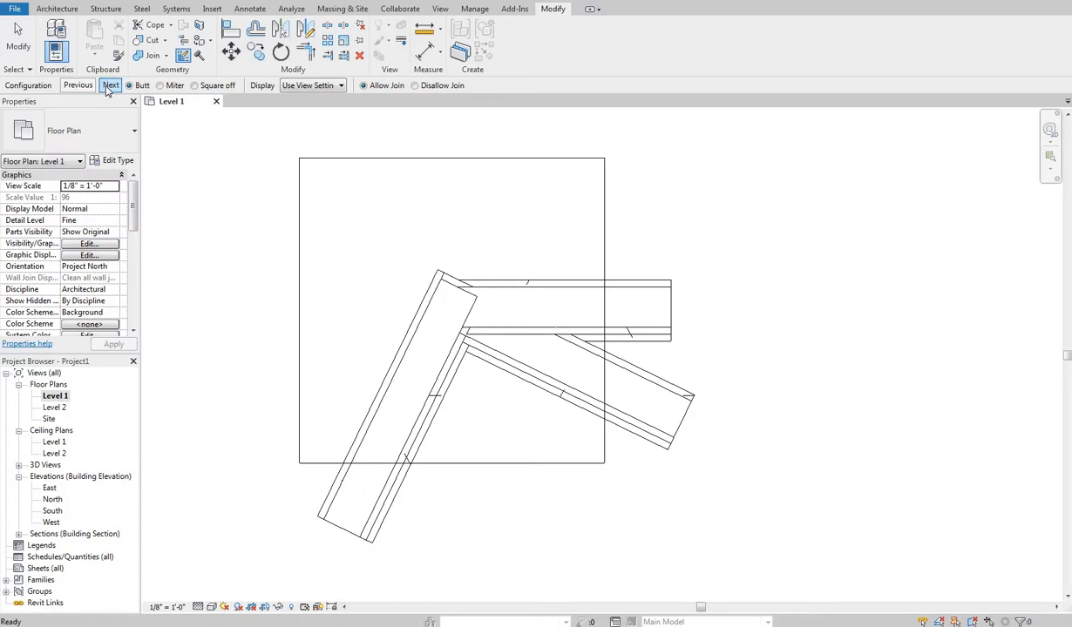
left_click(108, 86)
left_click(108, 86)
left_click(108, 86)
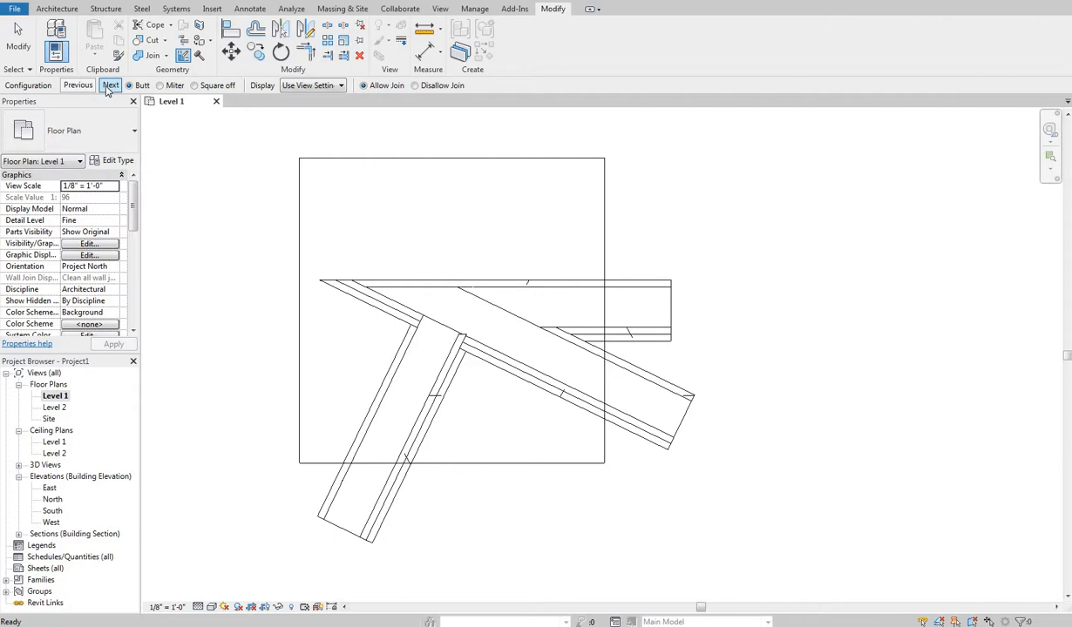
left_click(109, 85)
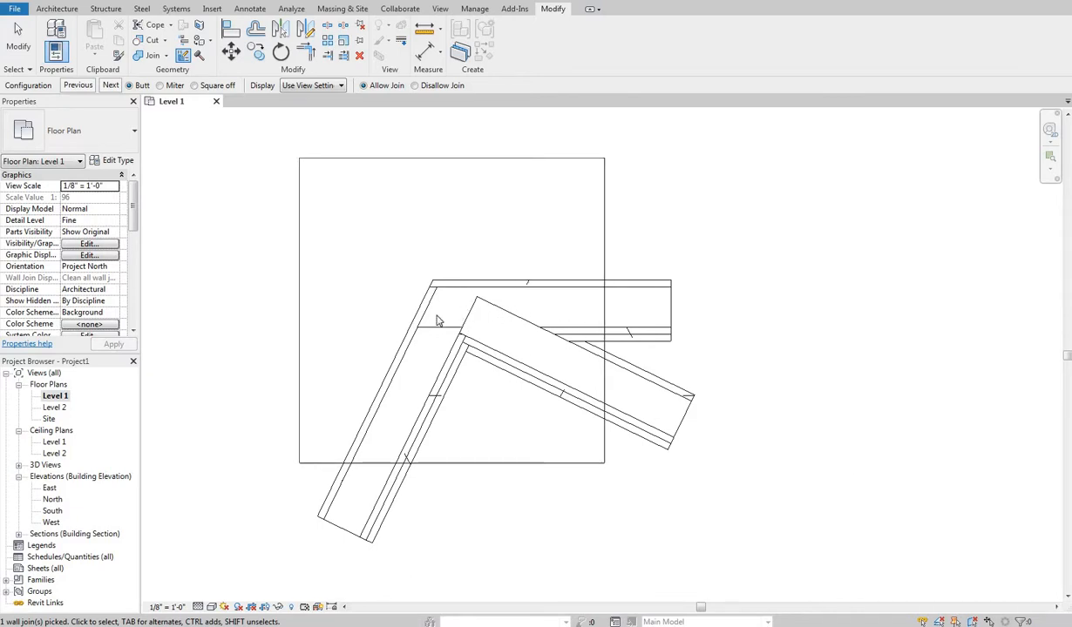
Cycle the corner's butt configurations until the horizontal and shorter diagonal walls both butt into the longer diagonal wall, and finish the join edit.
left_click(110, 86)
left_click(111, 85)
left_click(111, 86)
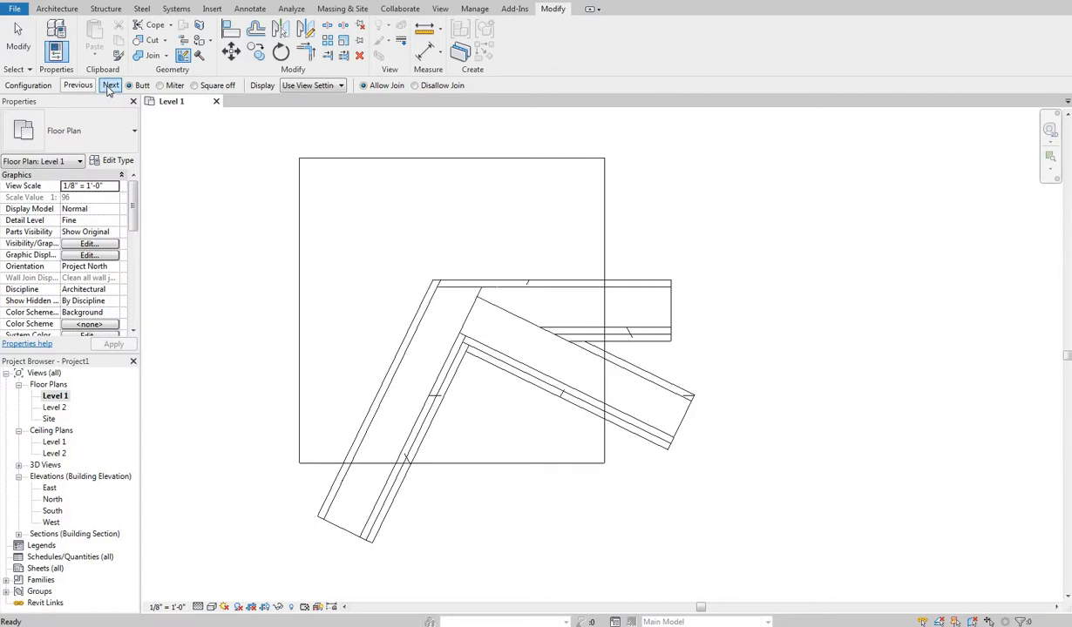
left_click(111, 85)
left_click(110, 85)
left_click(110, 85)
left_click(110, 86)
left_click(111, 85)
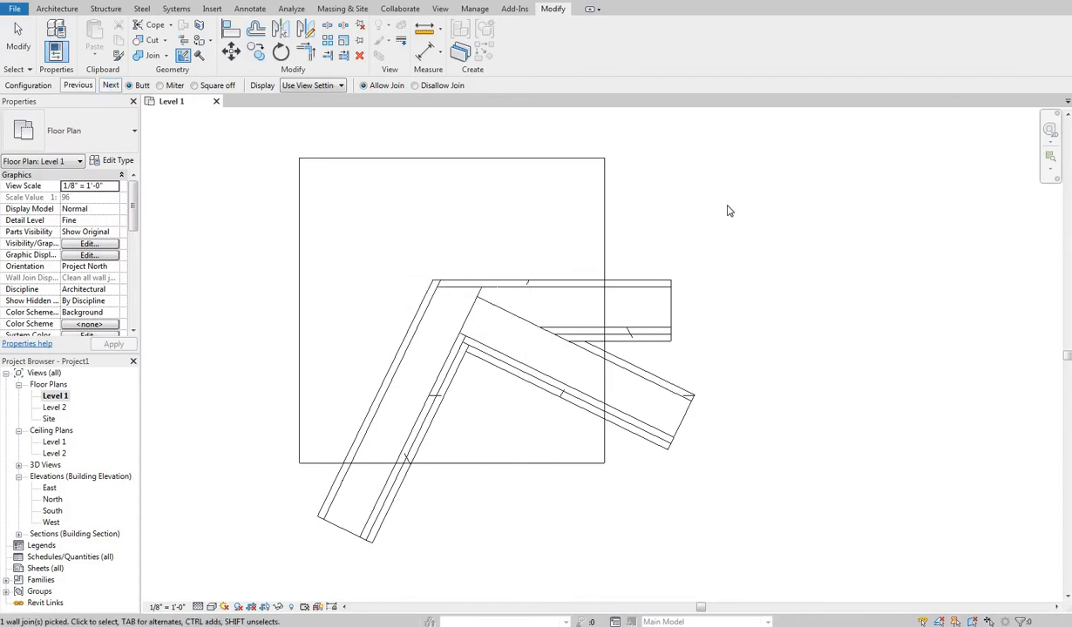
left_click(703, 224)
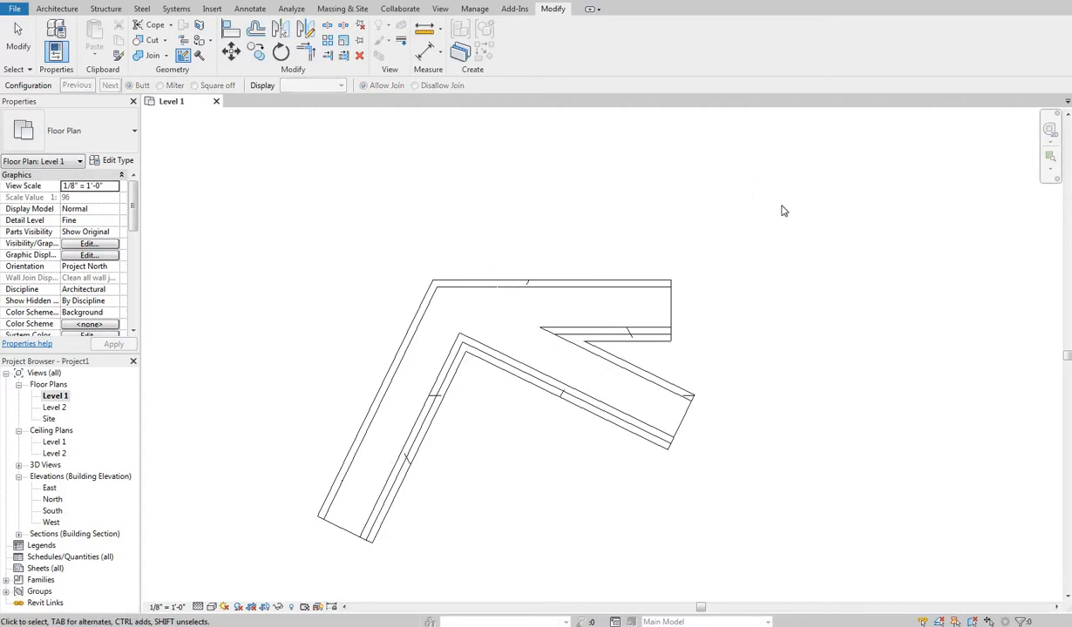
right_click(754, 187)
left_click(766, 196)
right_click(723, 180)
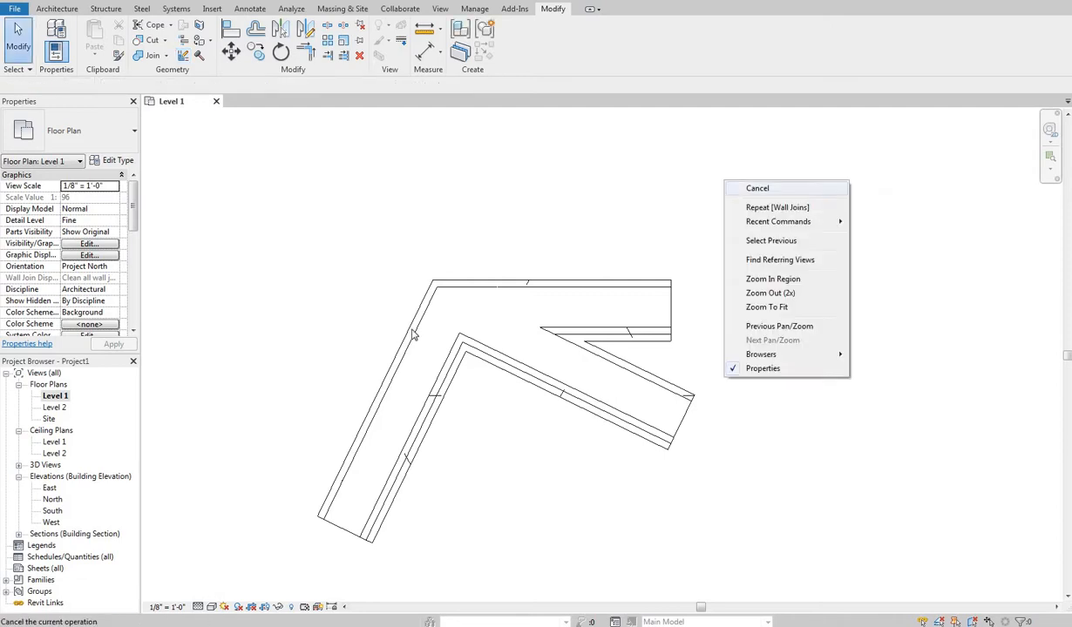
left_click(733, 186)
Examine the edited three-wall corner and the offset walls below it in the Level 1 plan.
scroll(399, 323, "down", 1)
scroll(448, 325, "down", 1)
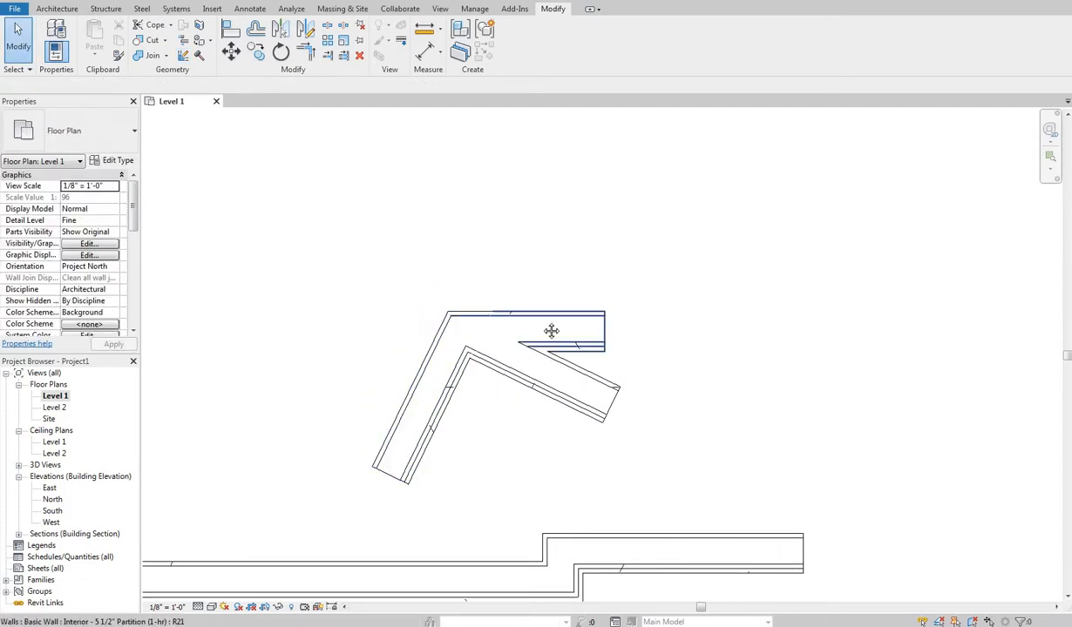
scroll(429, 339, "down", 1)
middle_click_drag(429, 339, 401, 345)
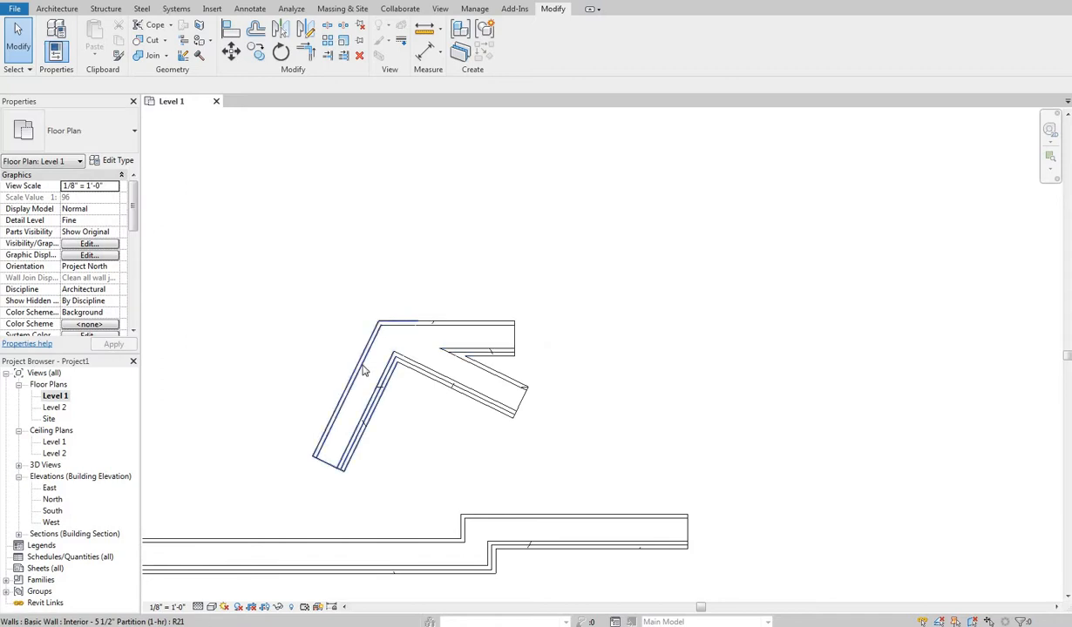
middle_click_drag(454, 391, 544, 430)
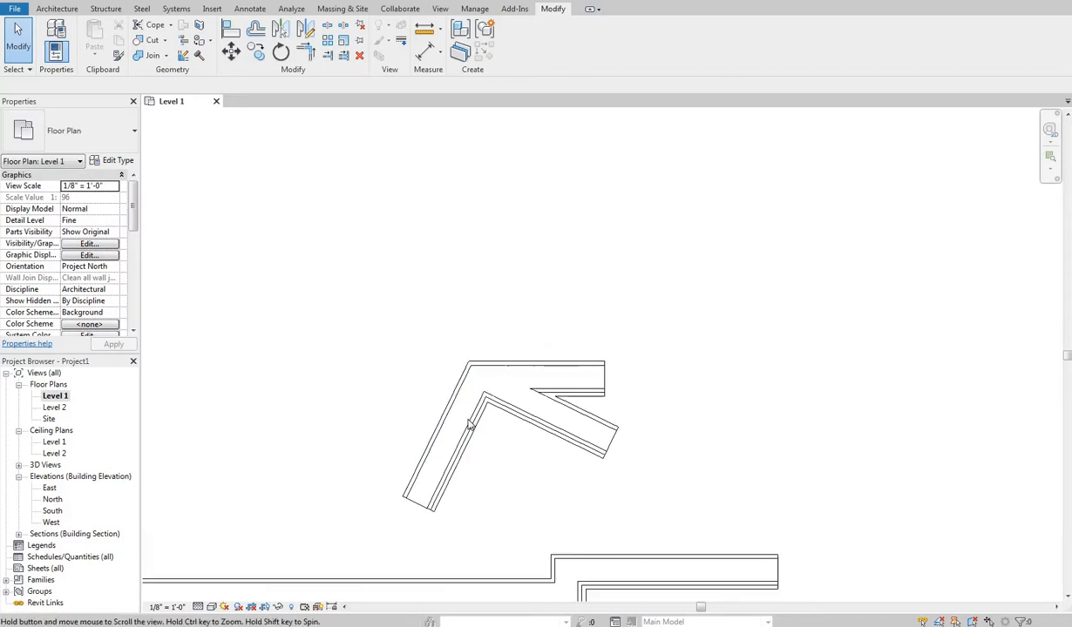
scroll(464, 423, "up", 2)
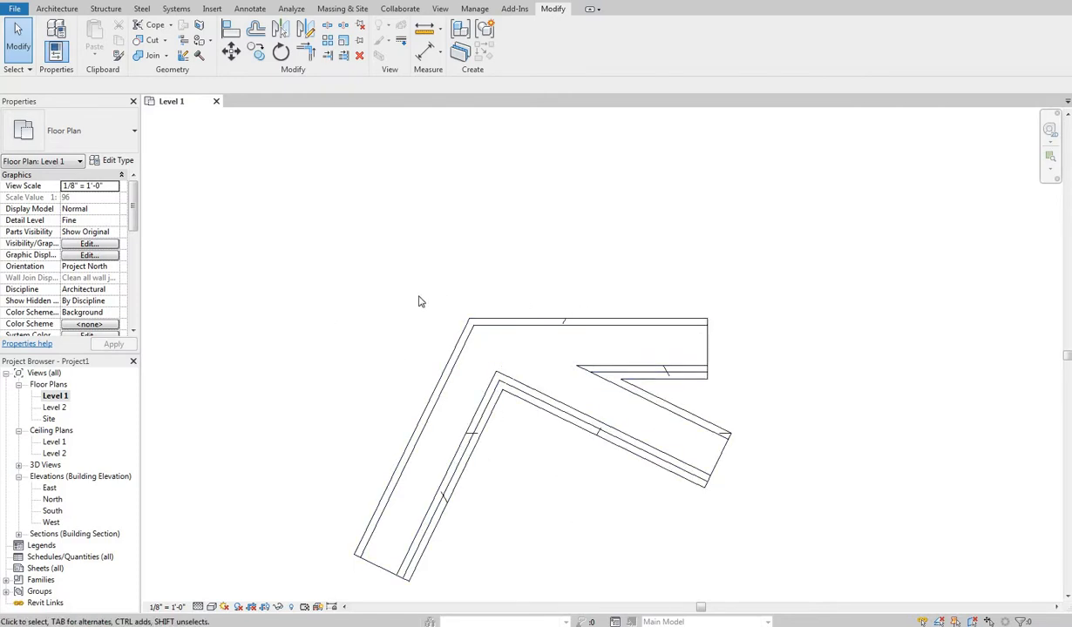
scroll(418, 301, "down", 3)
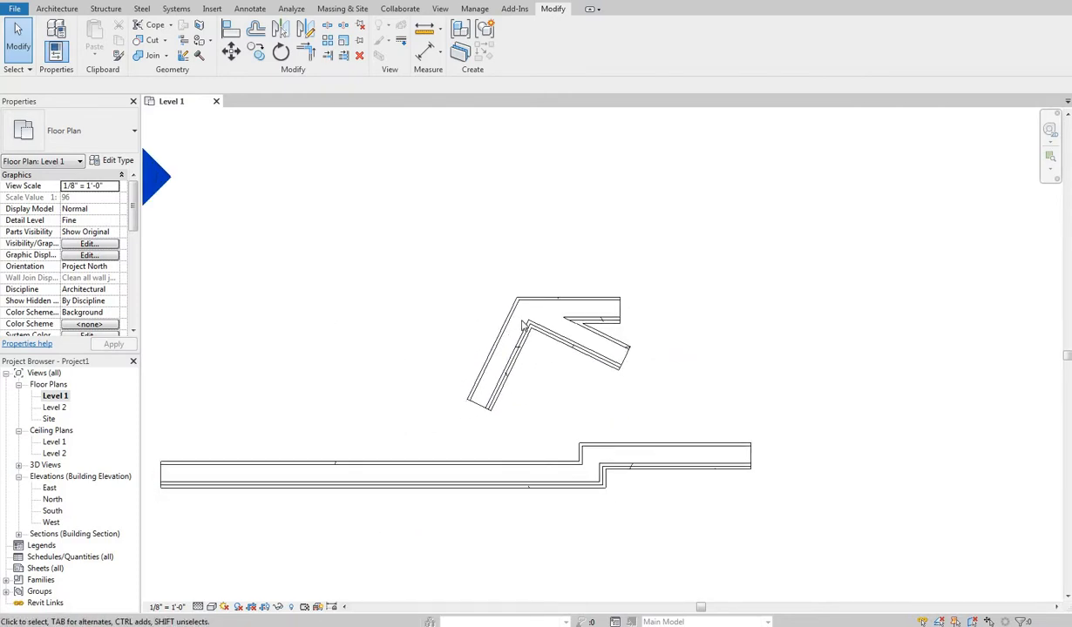
middle_click_drag(512, 333, 586, 347)
mouse_move(464, 246)
middle_mouse_down()
mouse_move(426, 217)
mouse_move(423, 156)
middle_mouse_up()
scroll(453, 275, "up", 1)
middle_click_drag(489, 215, 519, 244)
Delete the building section line beside the offset walls from the Level 1 plan.
scroll(437, 248, "down", 4)
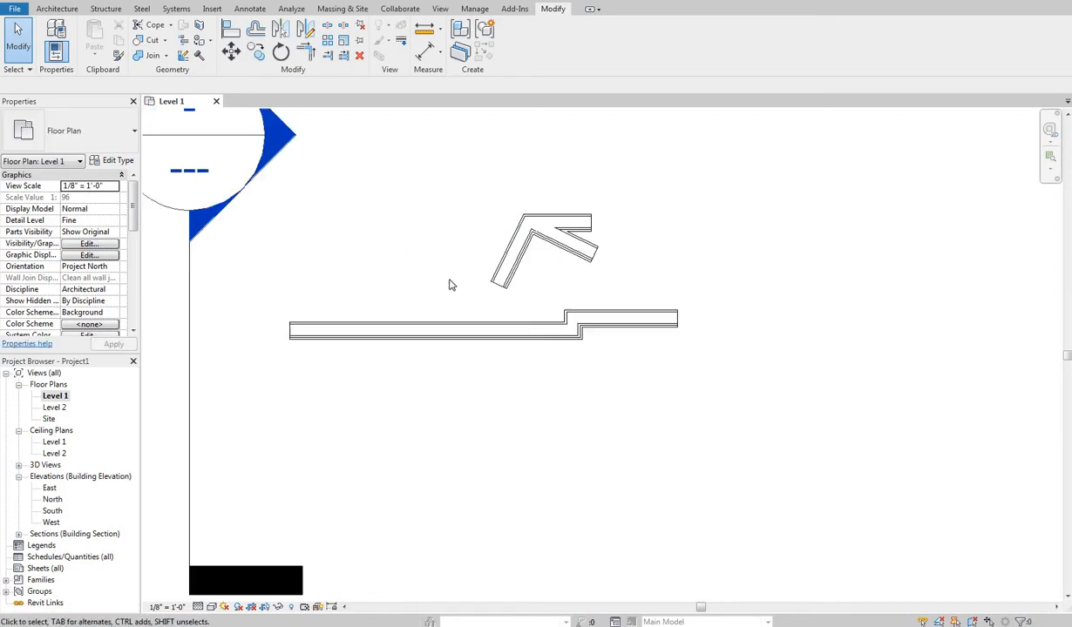
middle_click_drag(452, 285, 448, 302)
left_click_drag(240, 318, 175, 347)
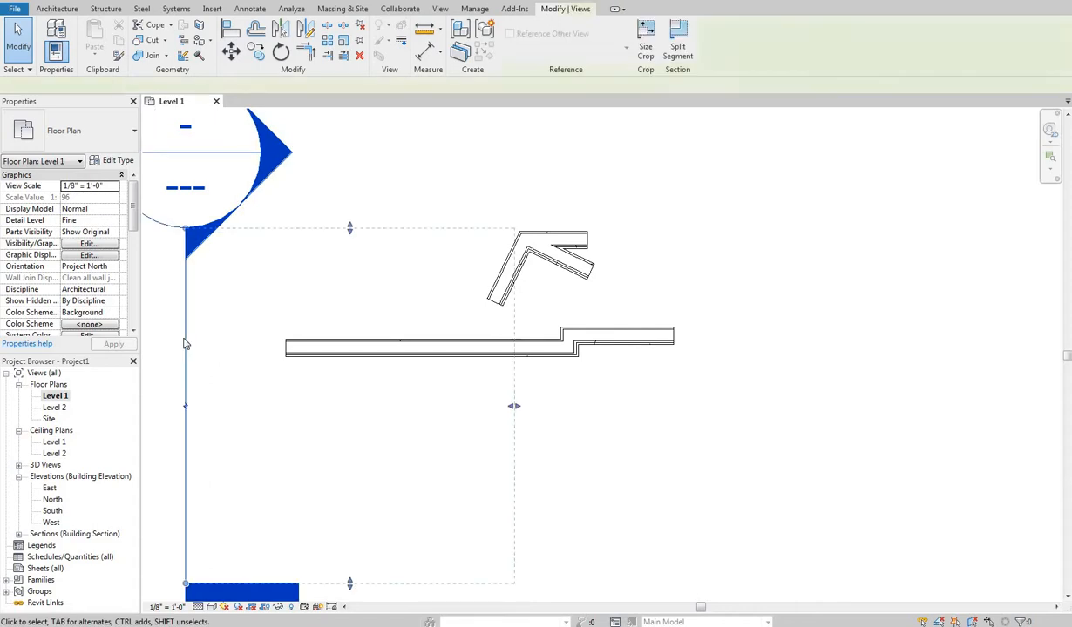
key("Delete")
left_click(597, 359)
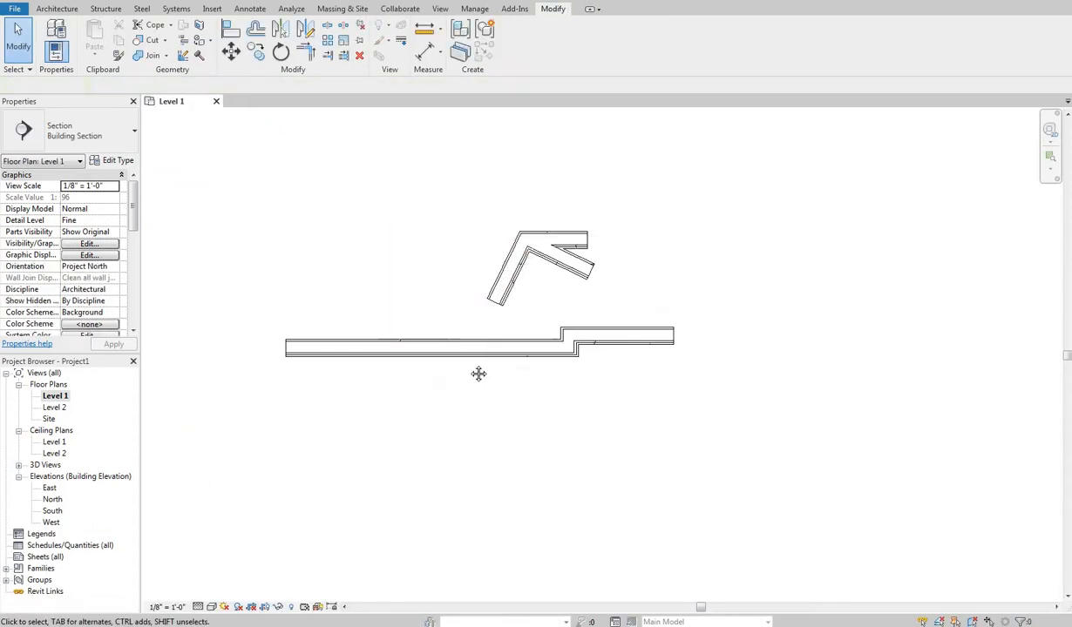
middle_click_drag(488, 338, 519, 368)
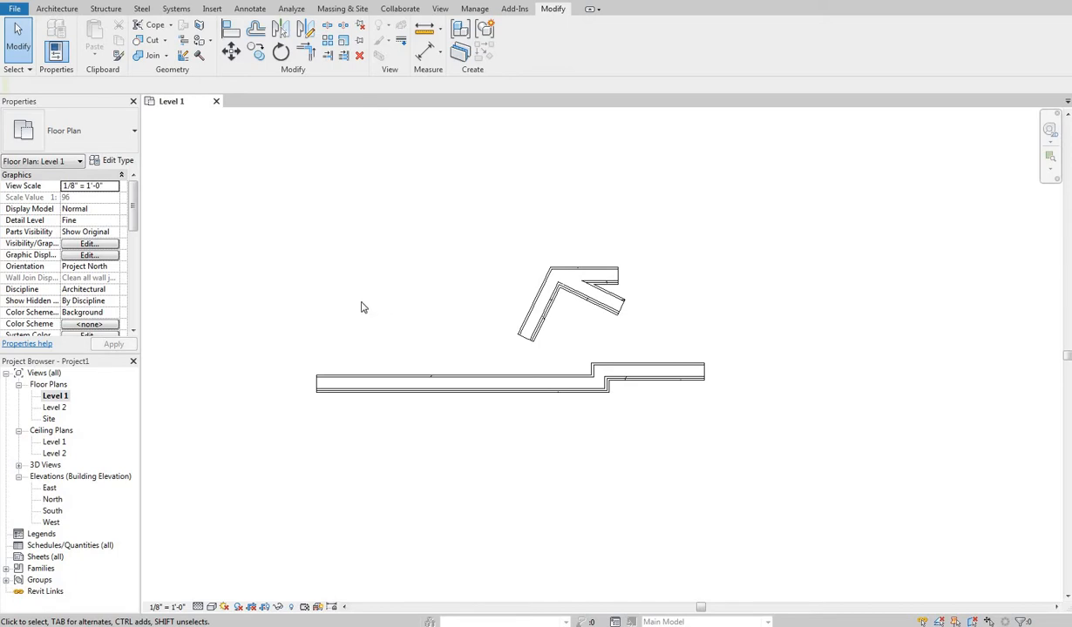
middle_click_drag(372, 283, 376, 297)
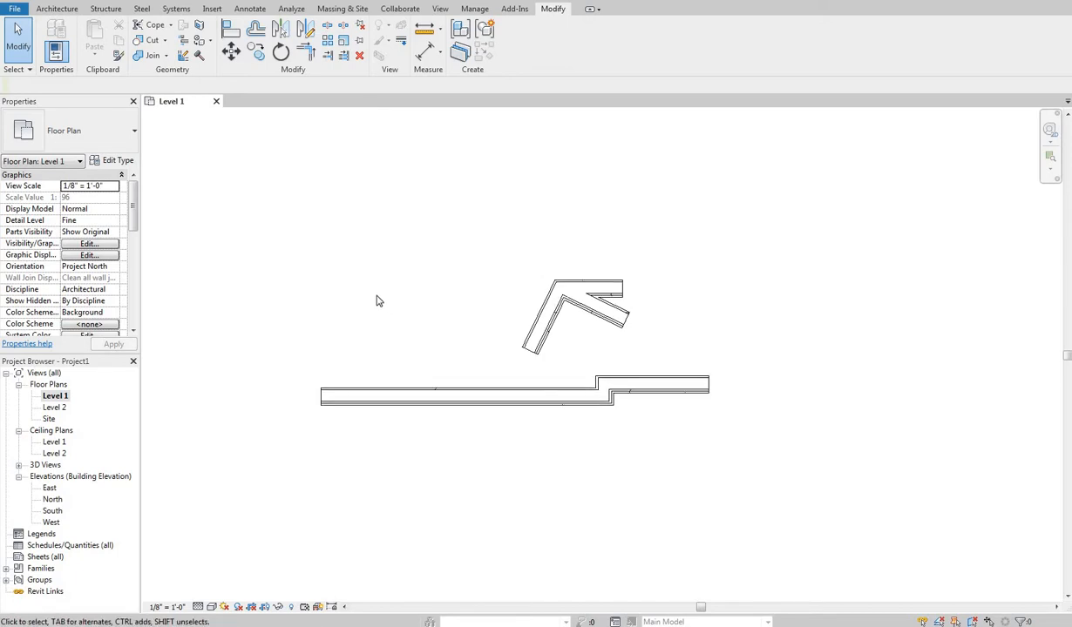